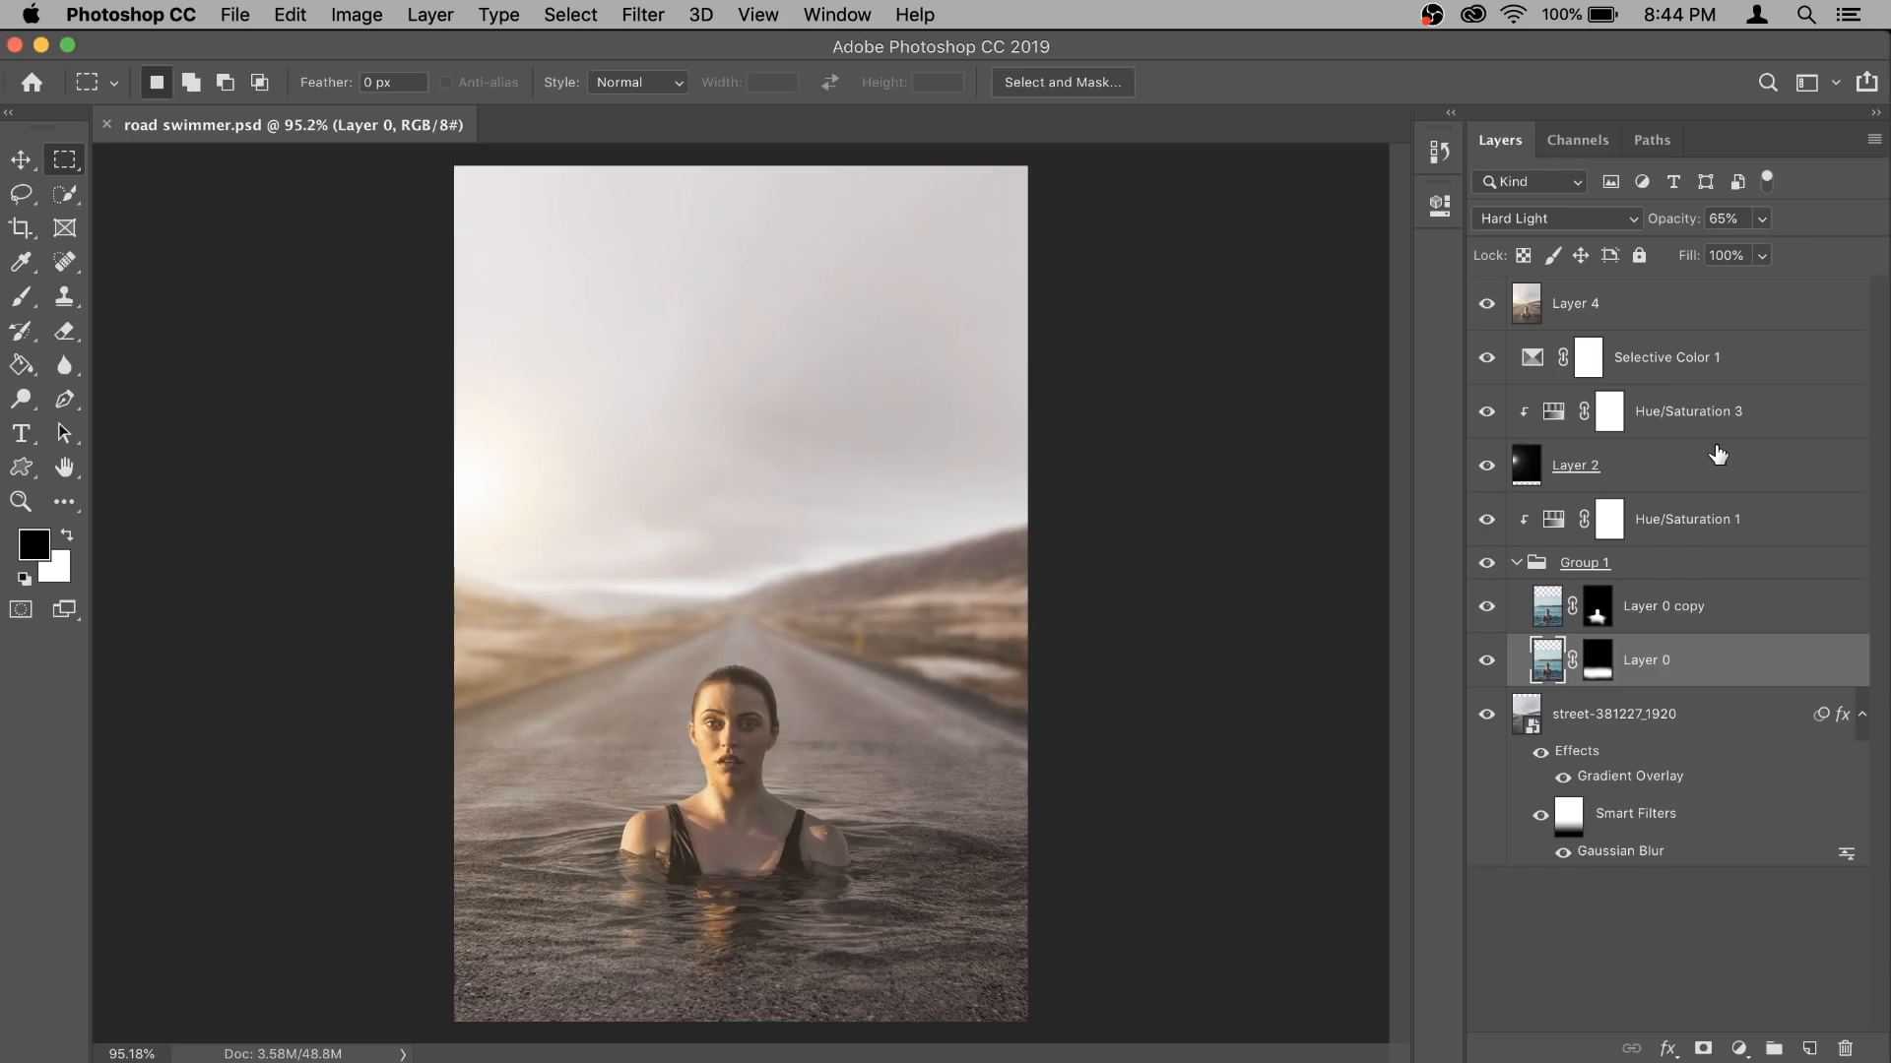
- Open road.jpg from the road swimmer folder
left_click(229, 16)
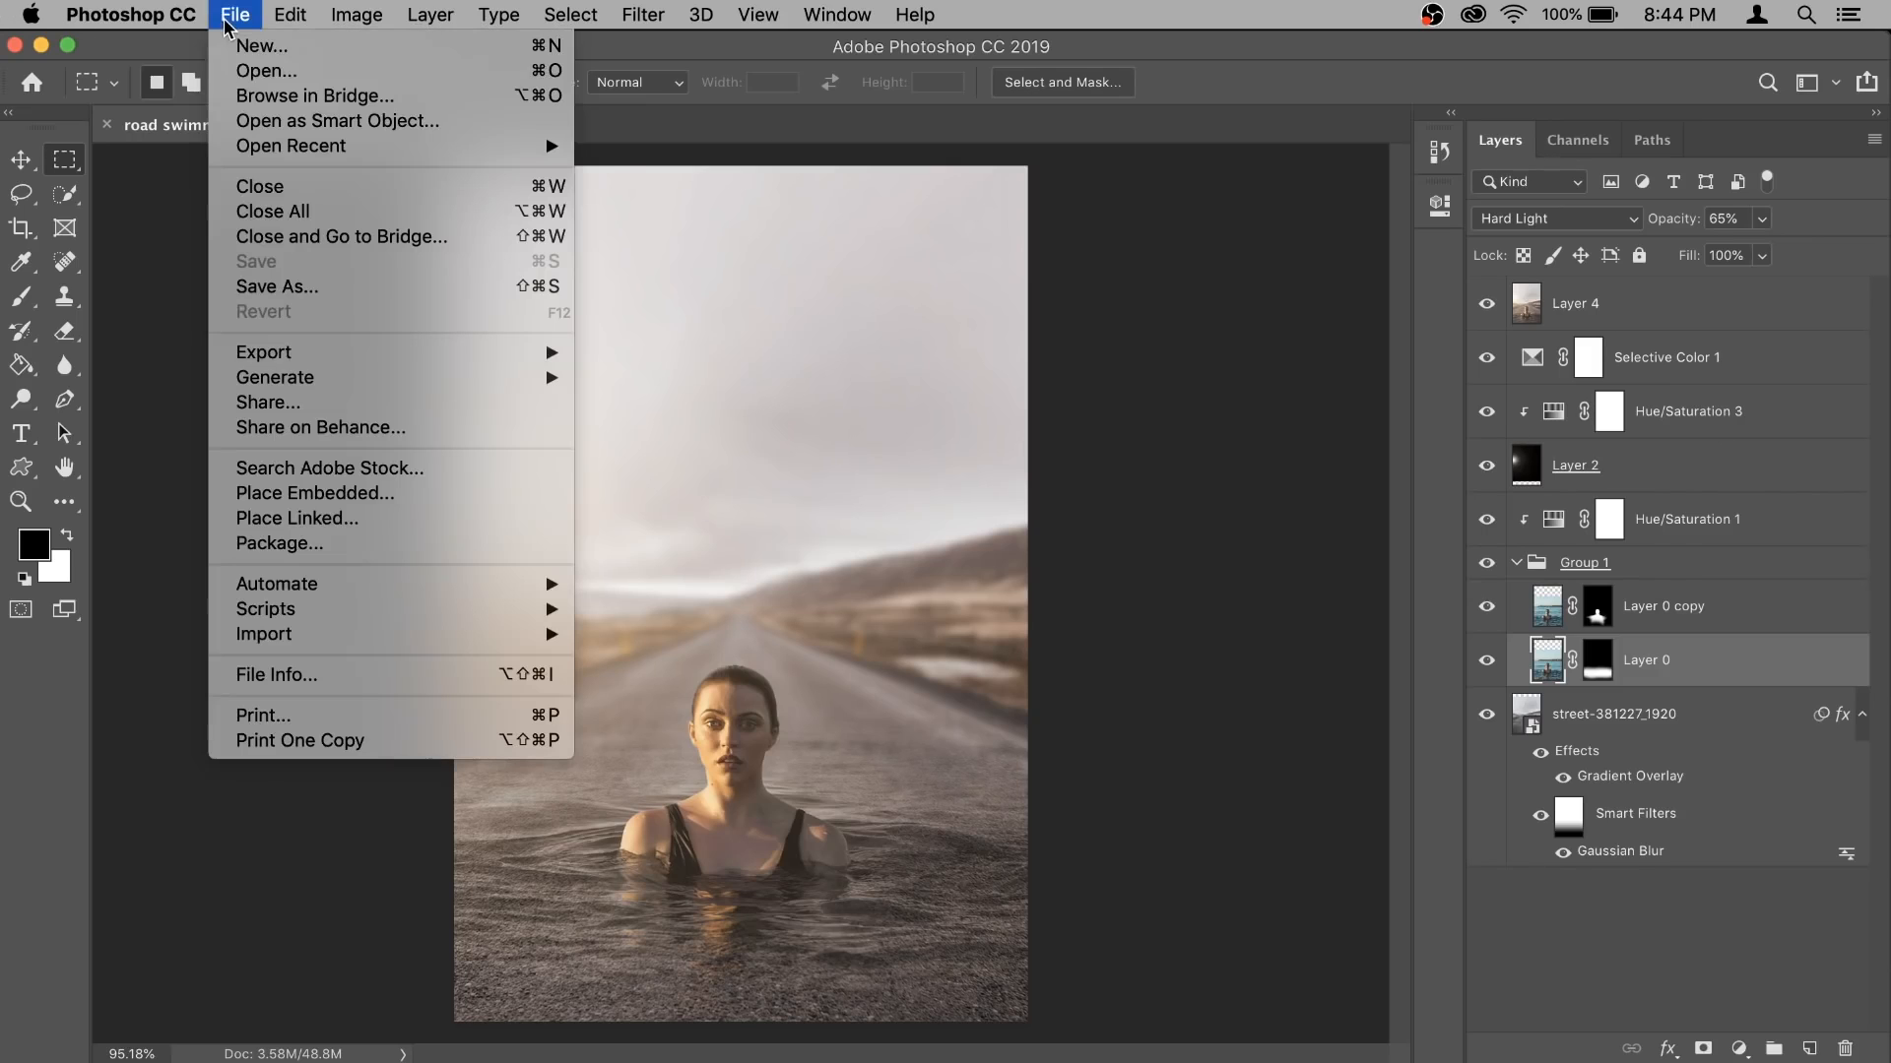
left_click(258, 70)
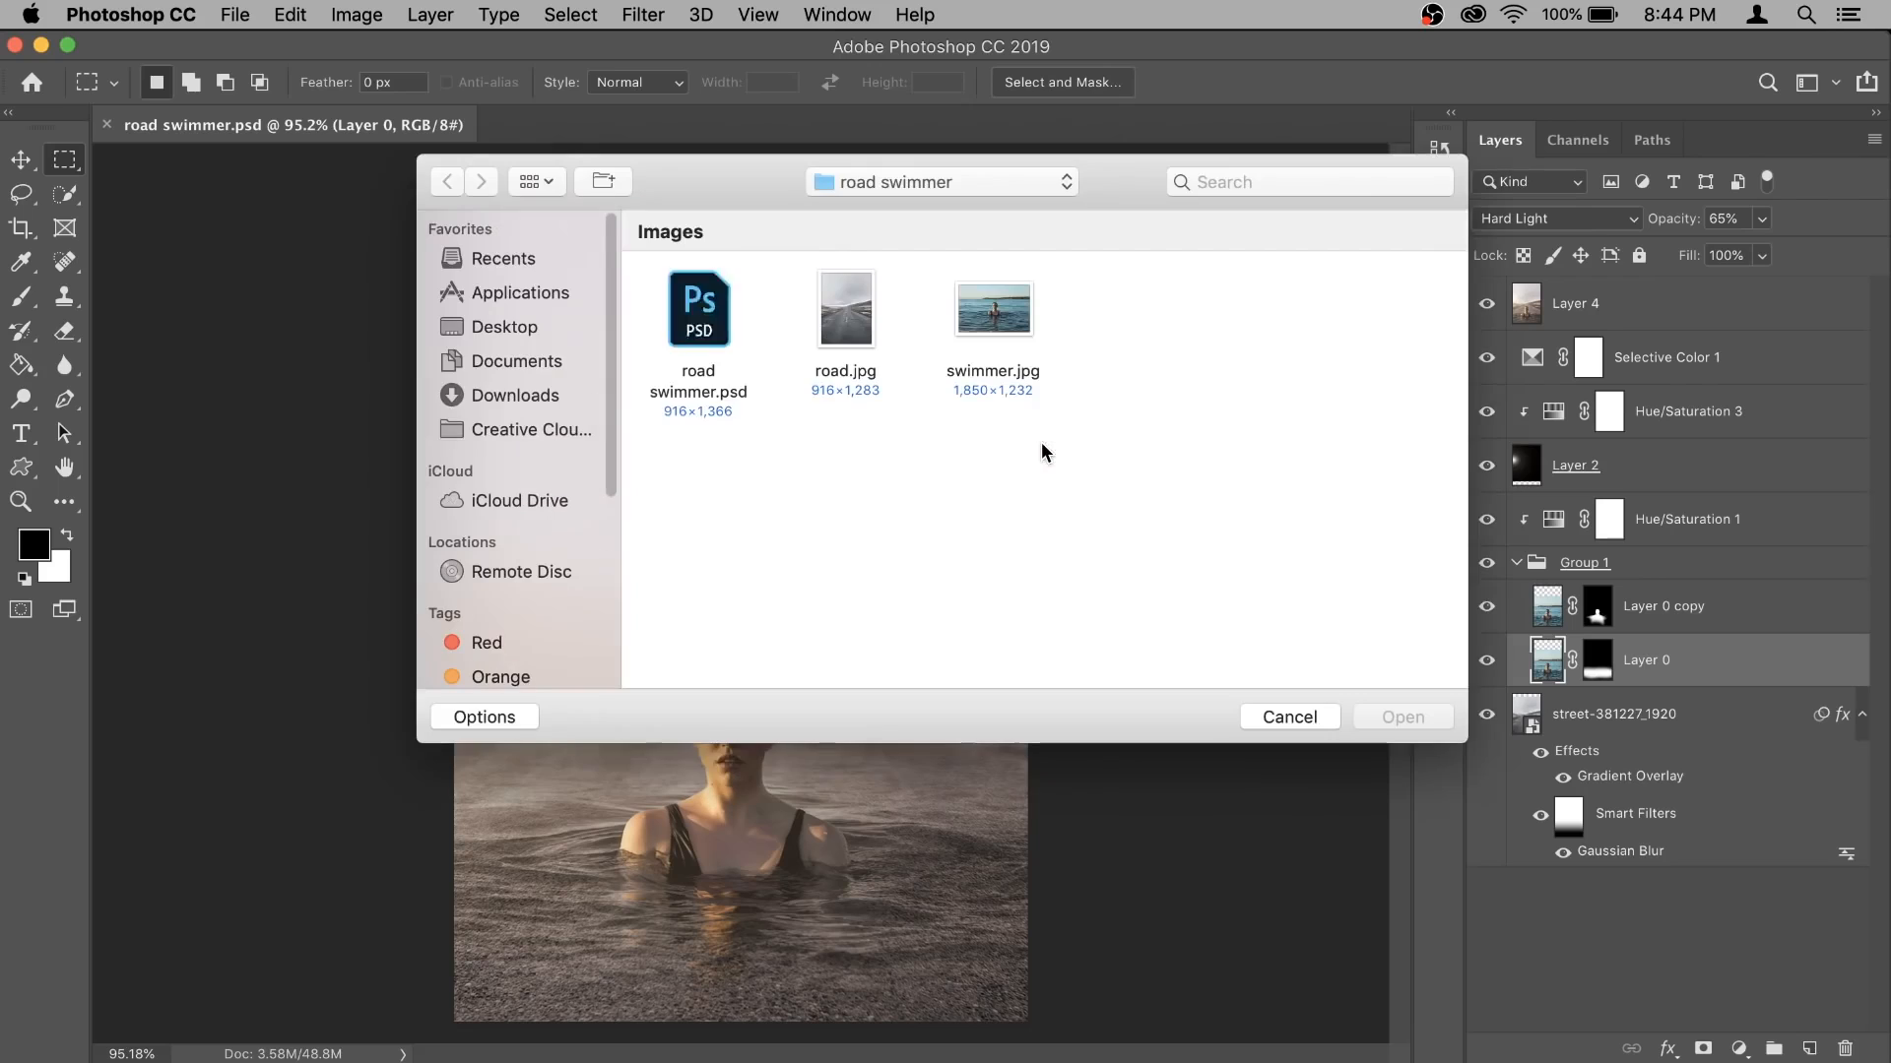
left_click(827, 320)
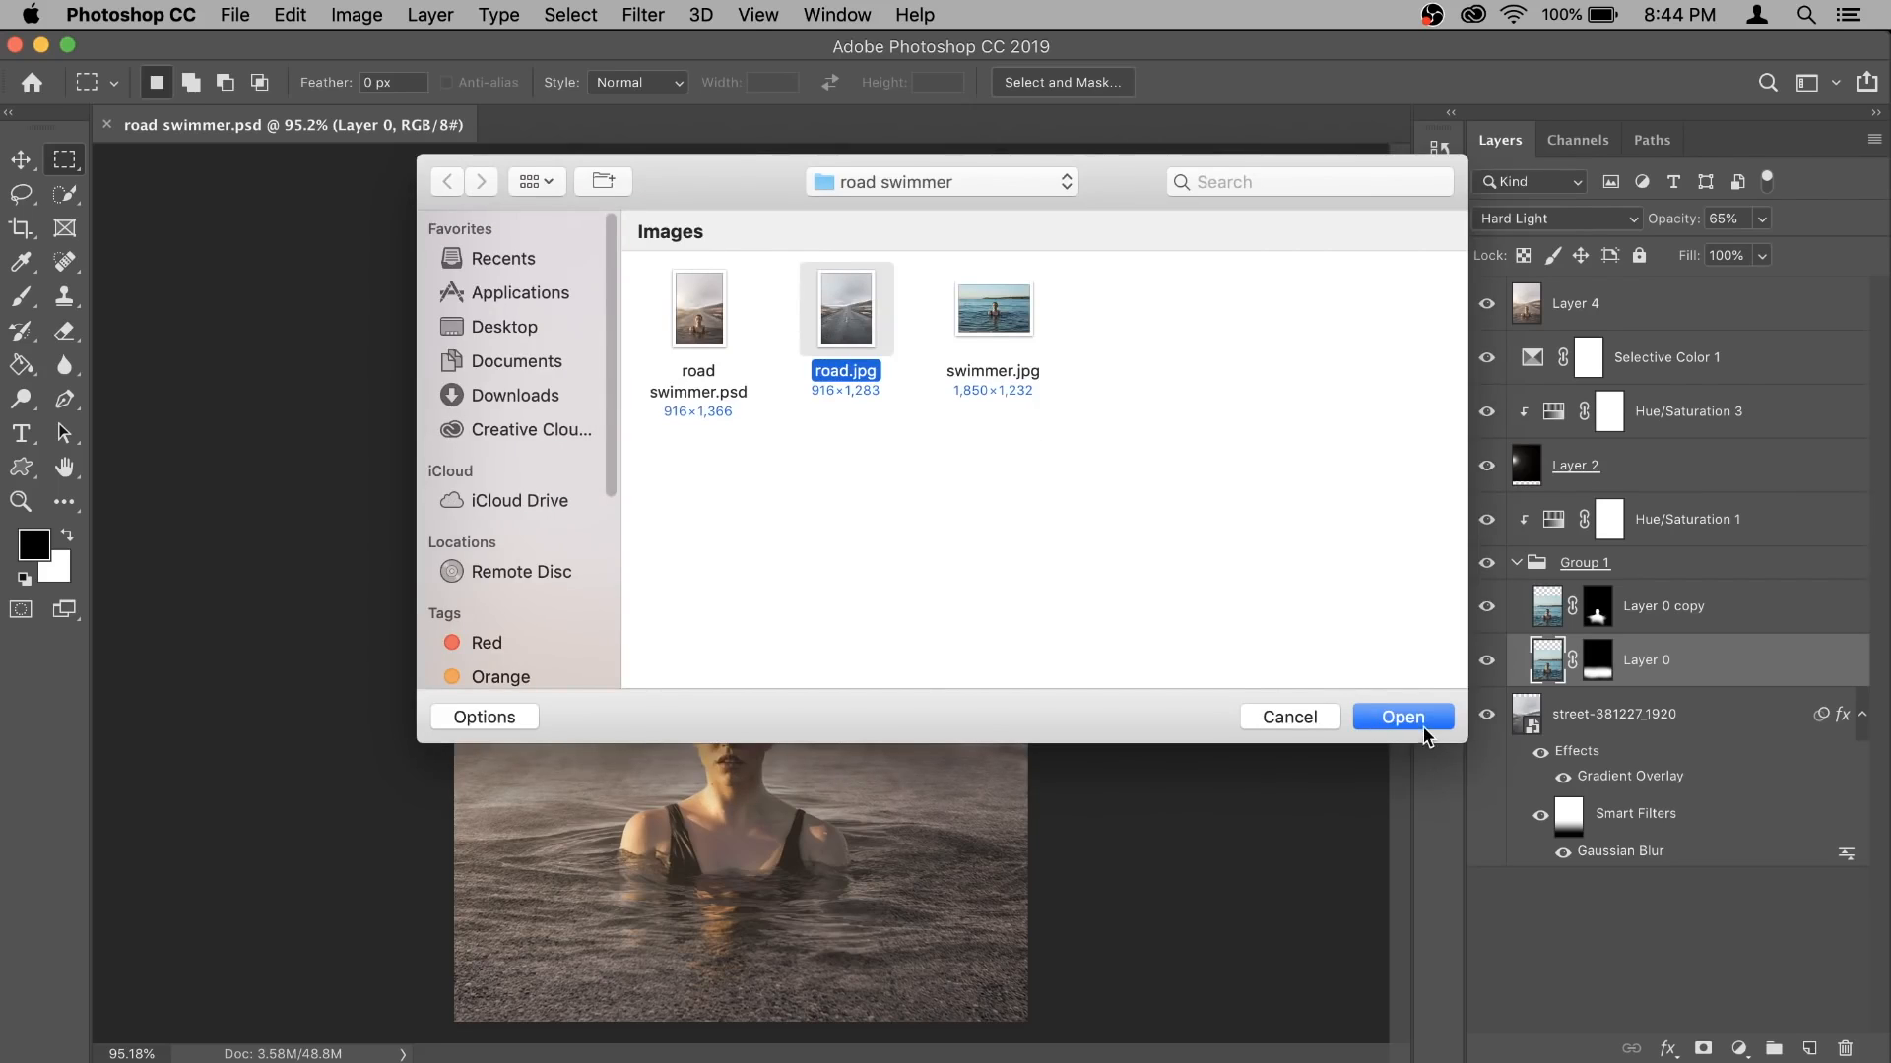
left_click(1416, 720)
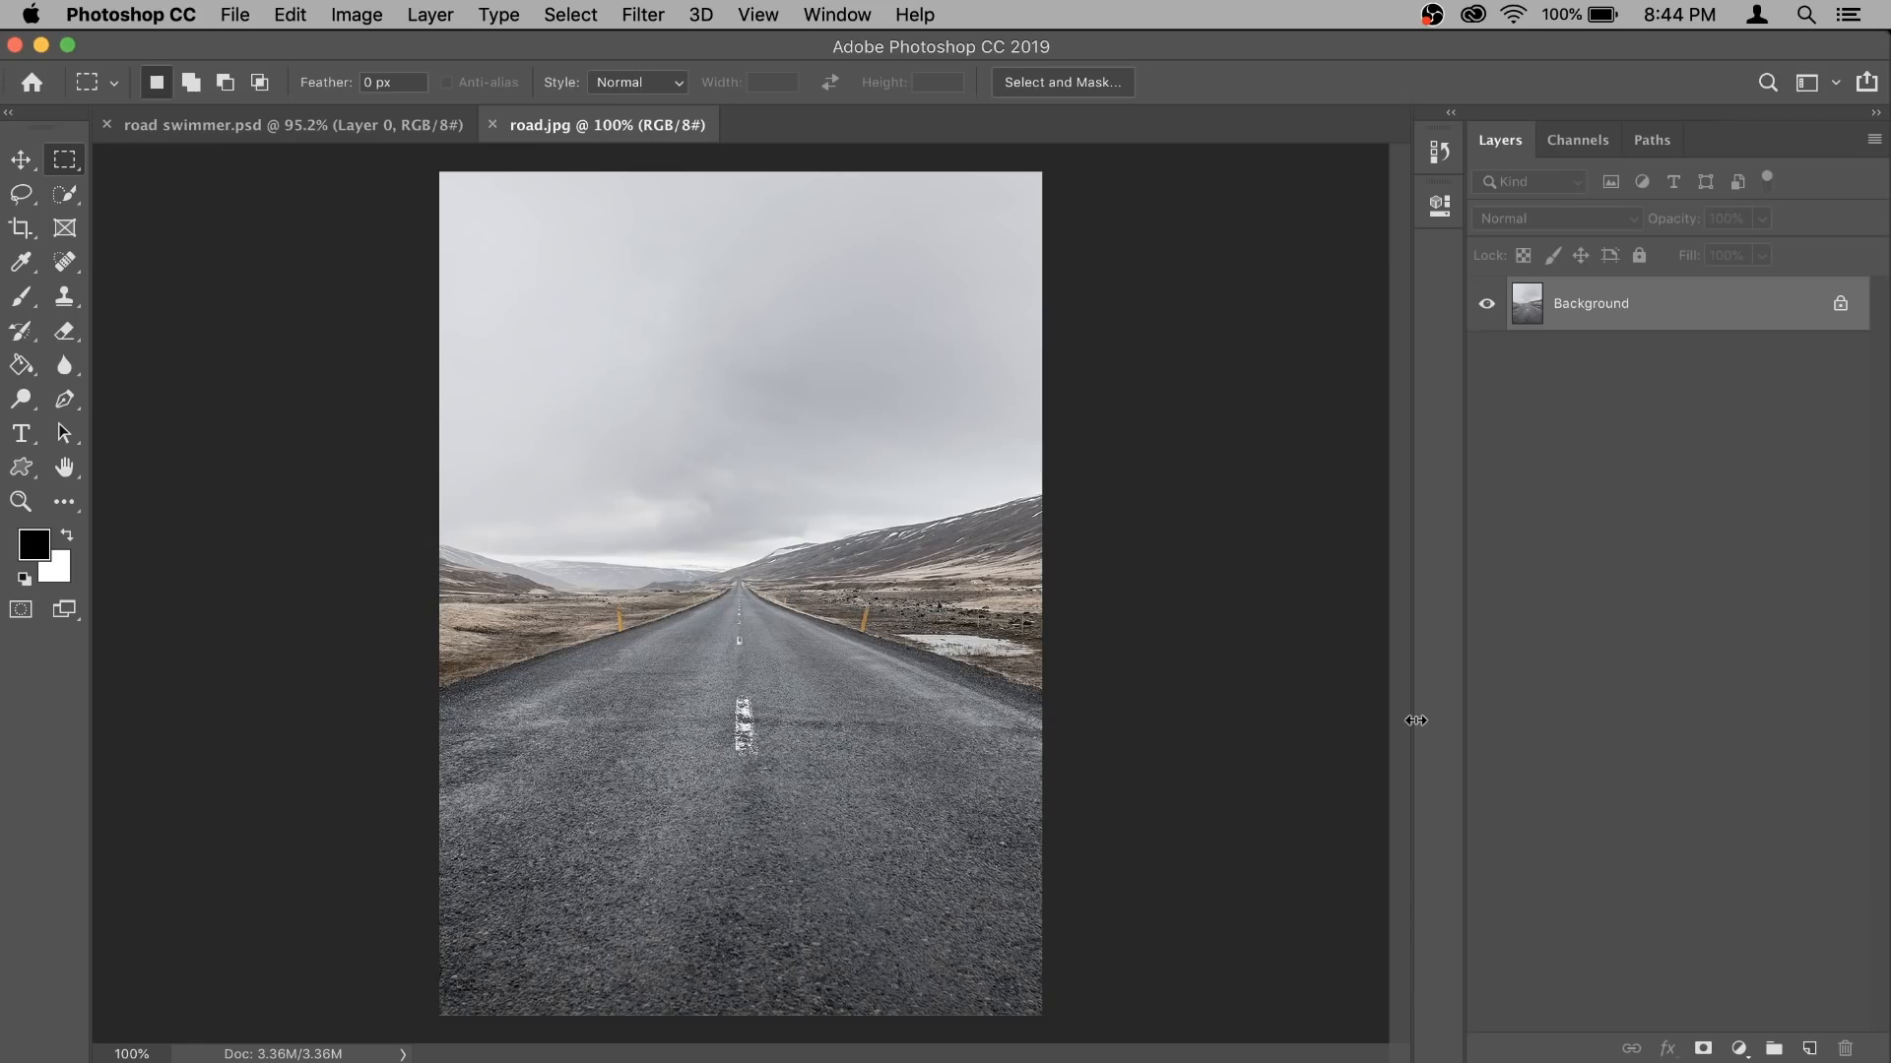
- Extend the canvas above the sky with the Crop tool, adding an empty strip across the top of the road photo
scroll(1094, 622, "down", 2)
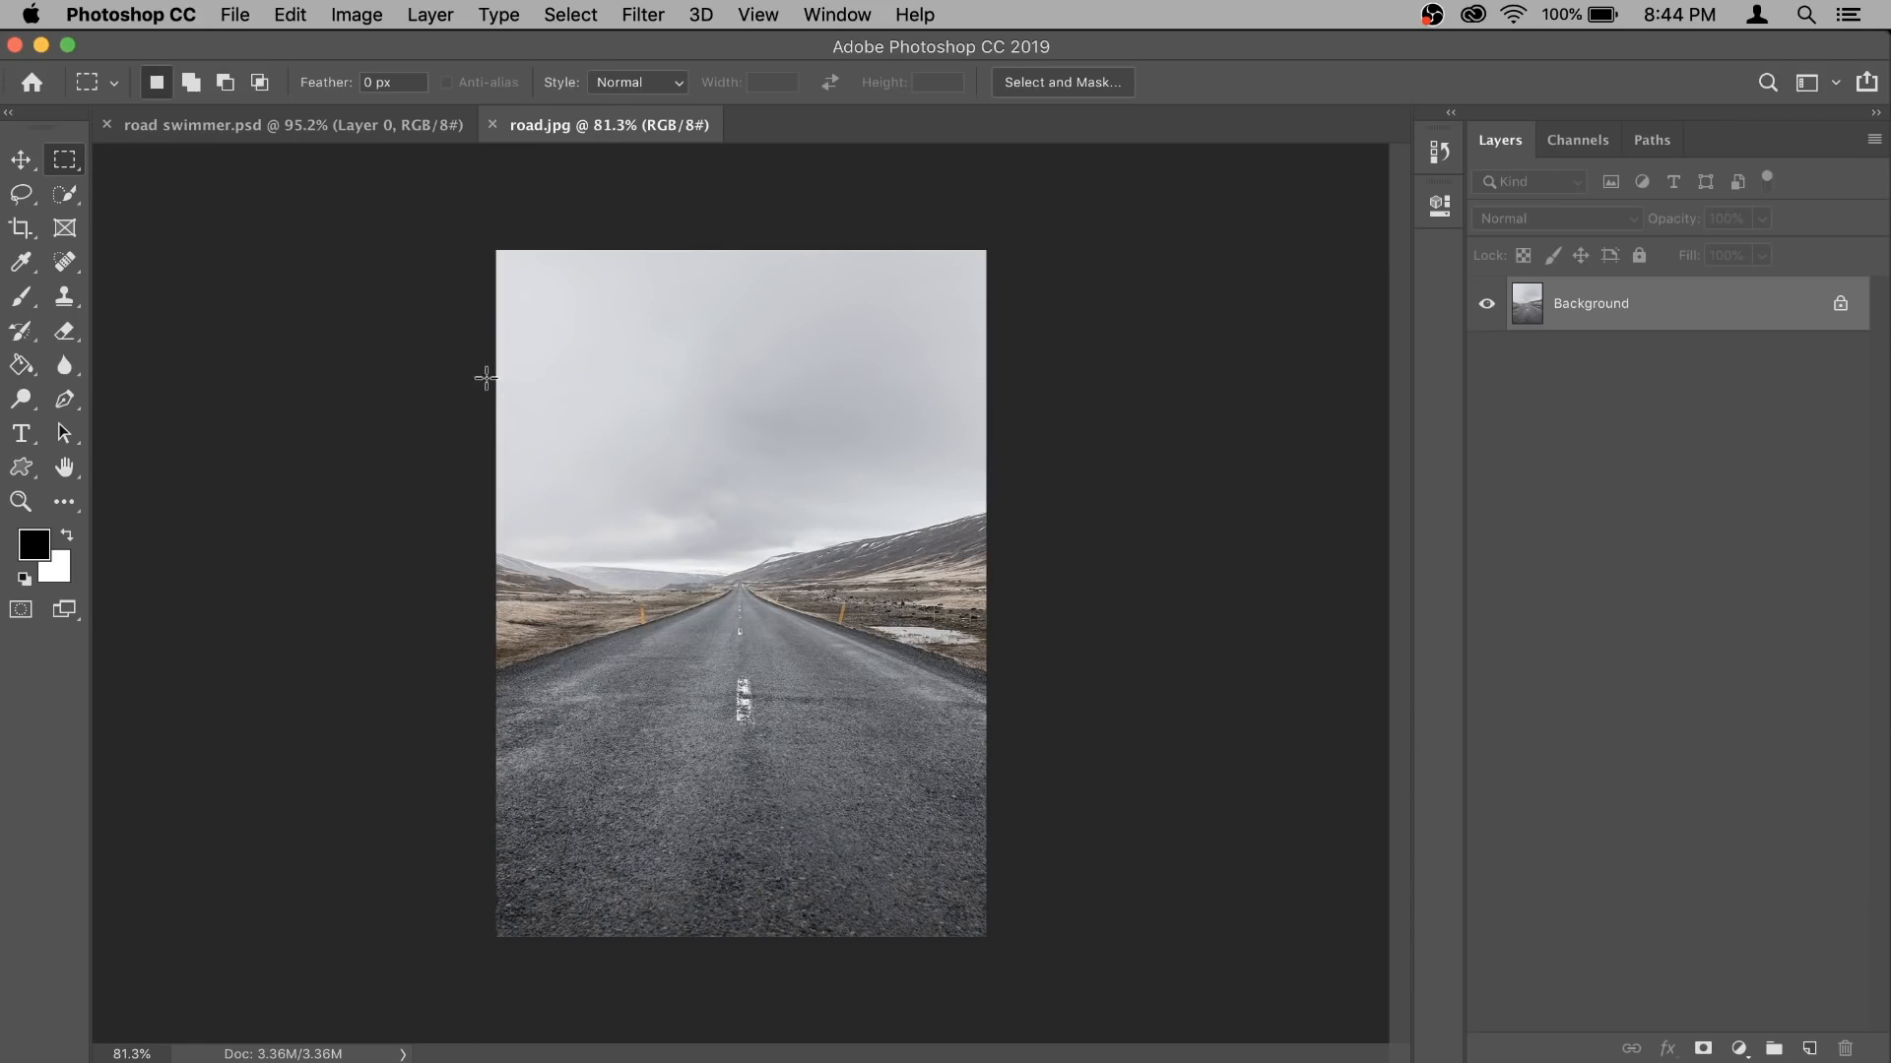
left_click(21, 228)
left_click_drag(736, 245, 740, 220)
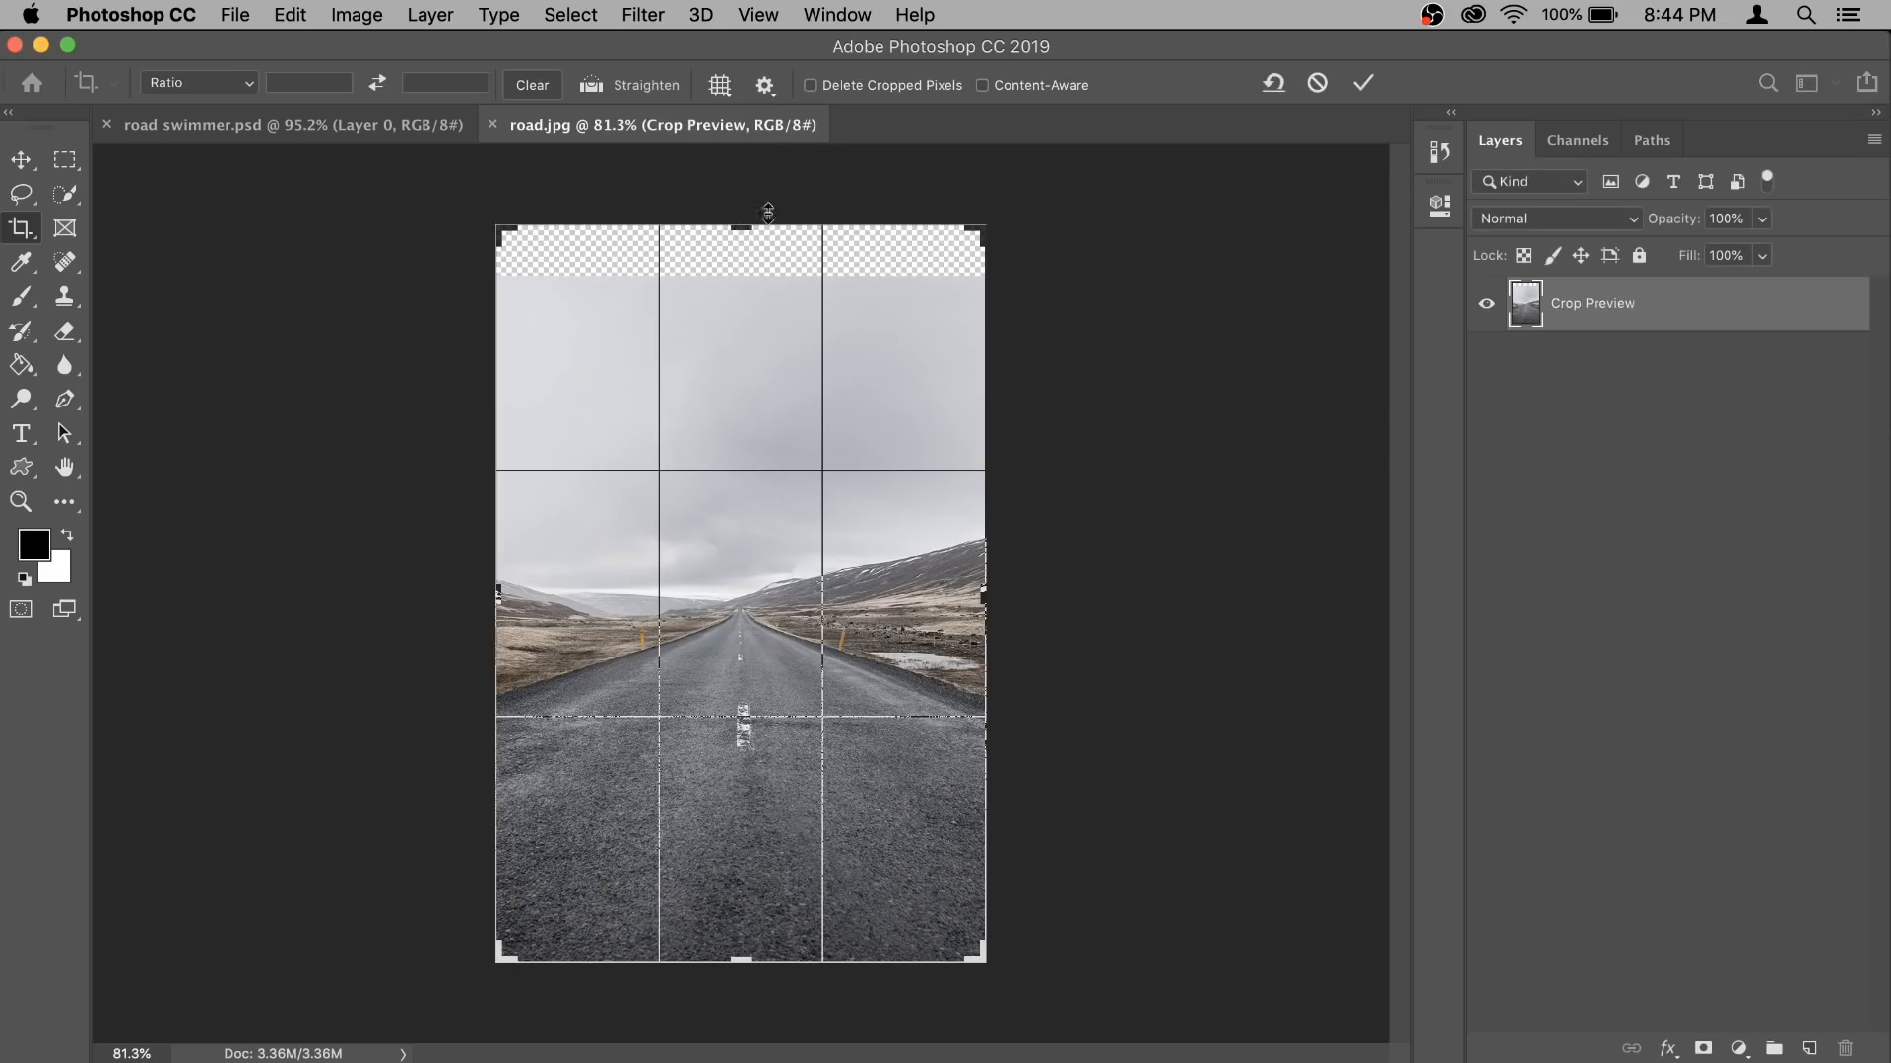
left_click(1362, 83)
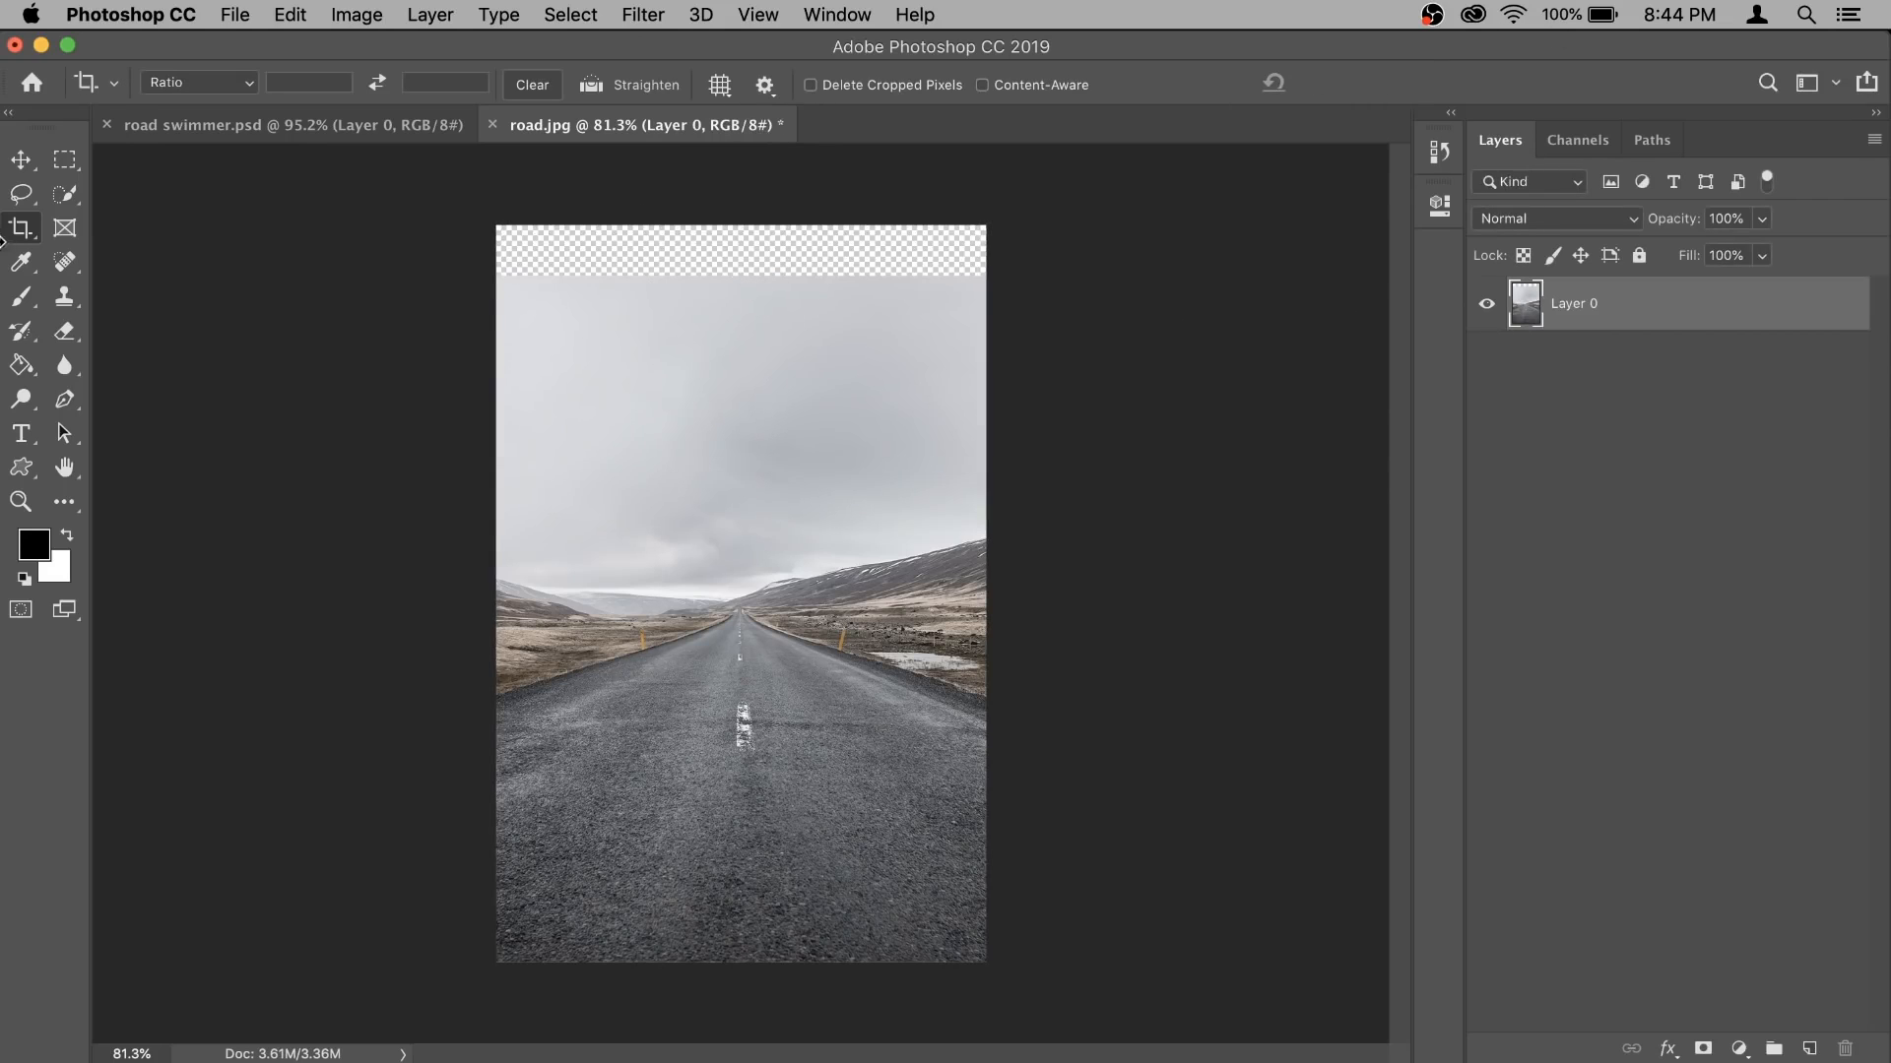
- Fill the empty strip above the sky using a Content-Aware fill that slightly overlaps the existing sky, and deselect
left_click(65, 160)
left_click_drag(496, 224, 1039, 294)
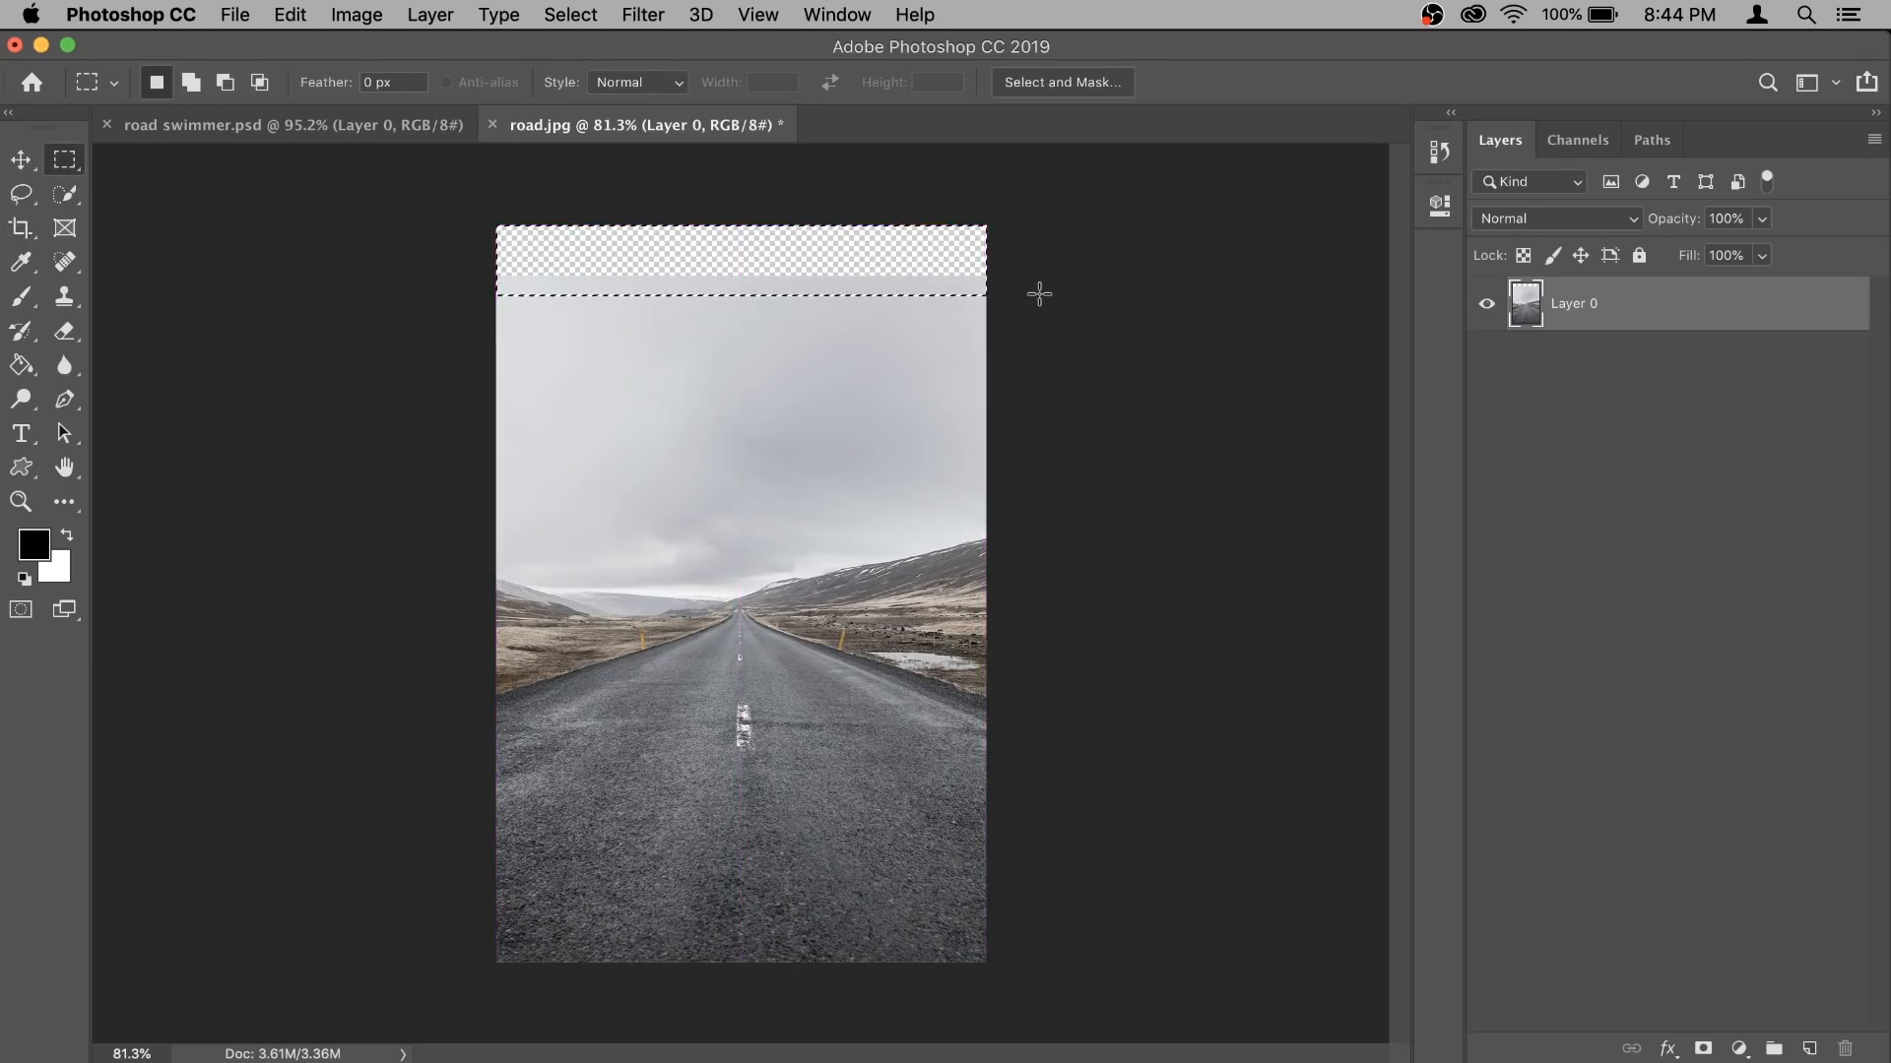
key("shift")
key("shift+BackSpace")
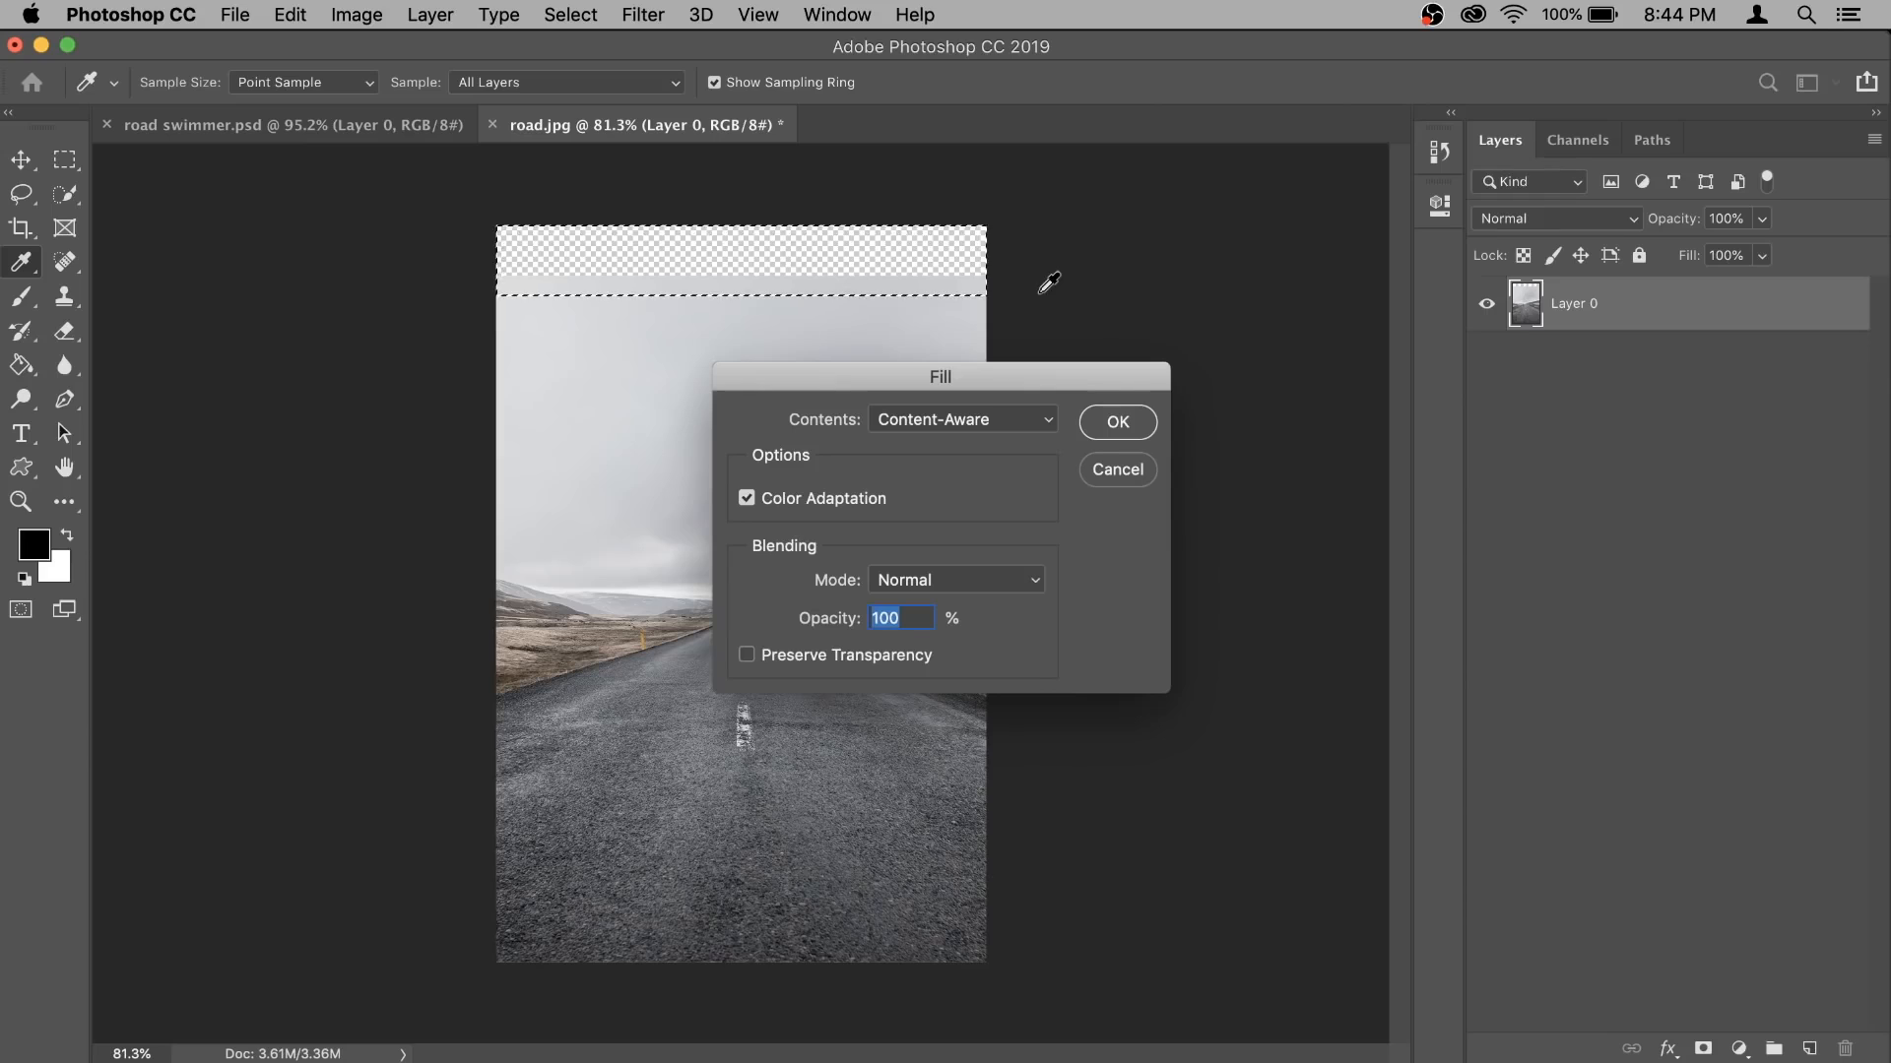
left_click(991, 433)
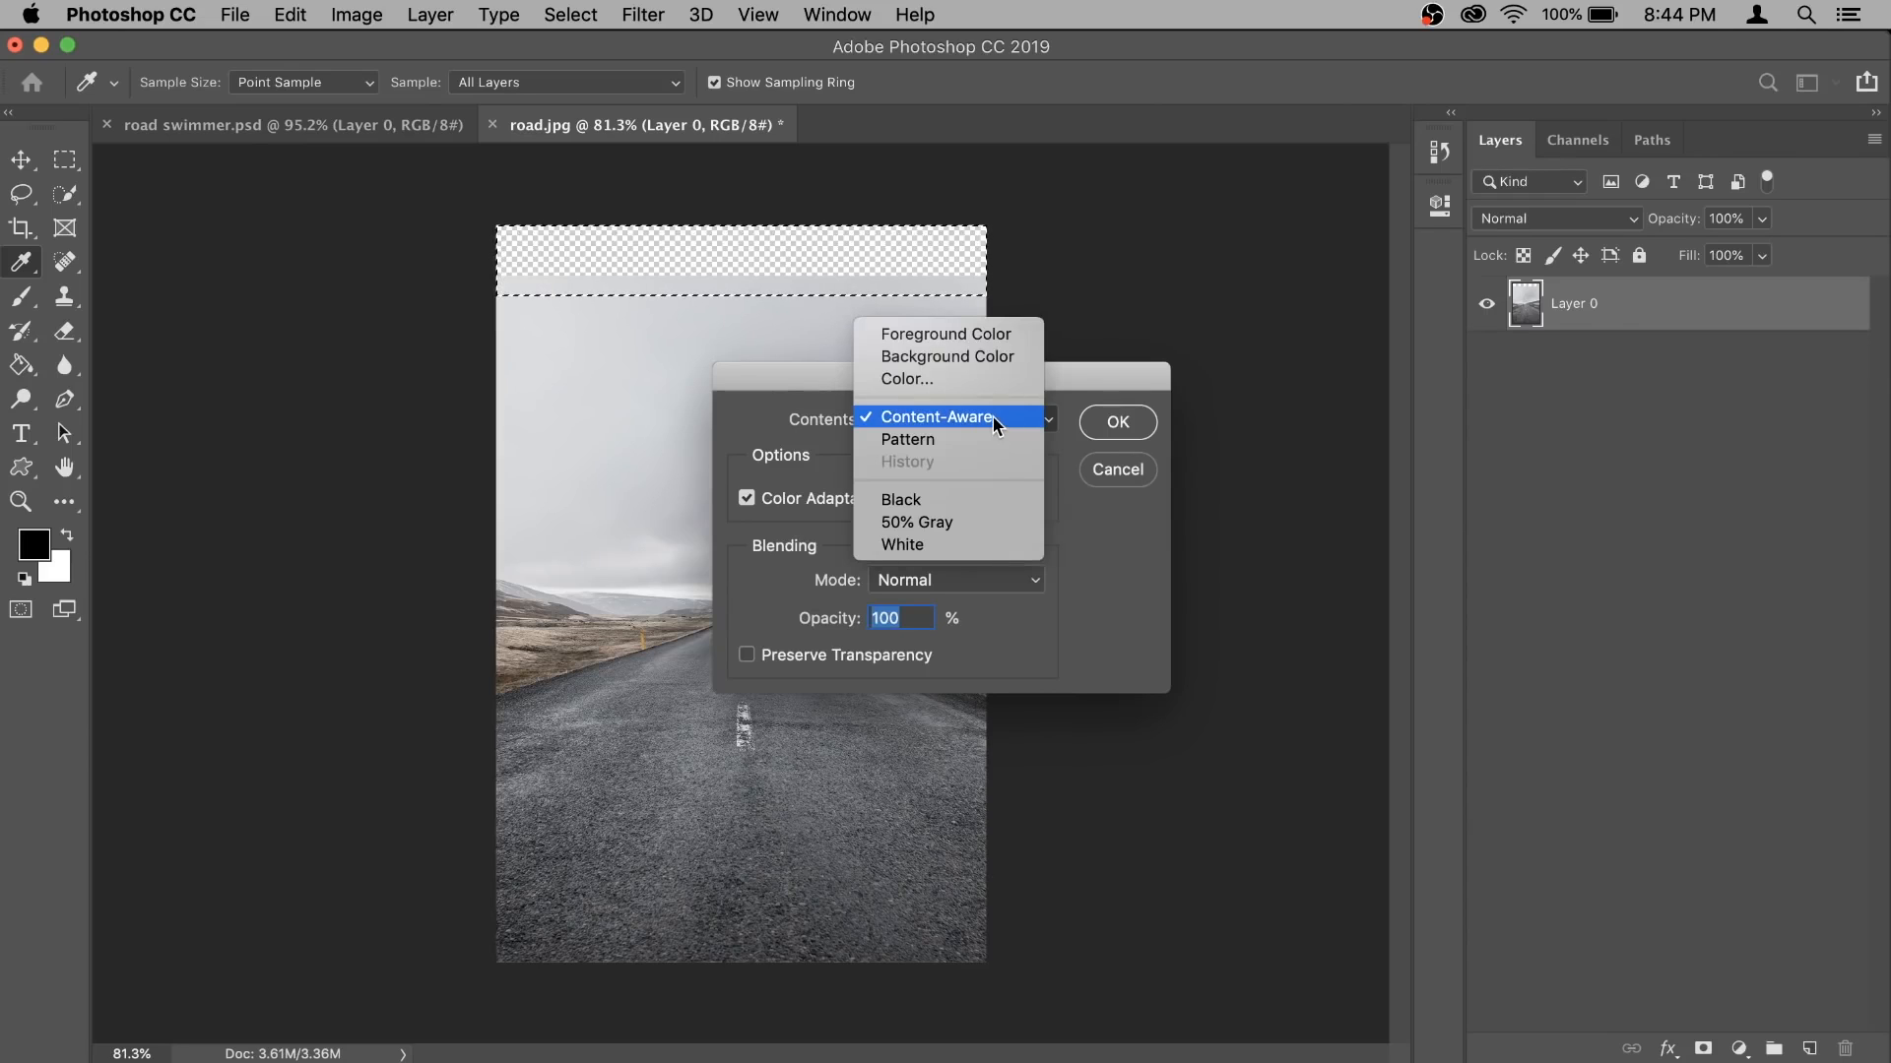
left_click(995, 421)
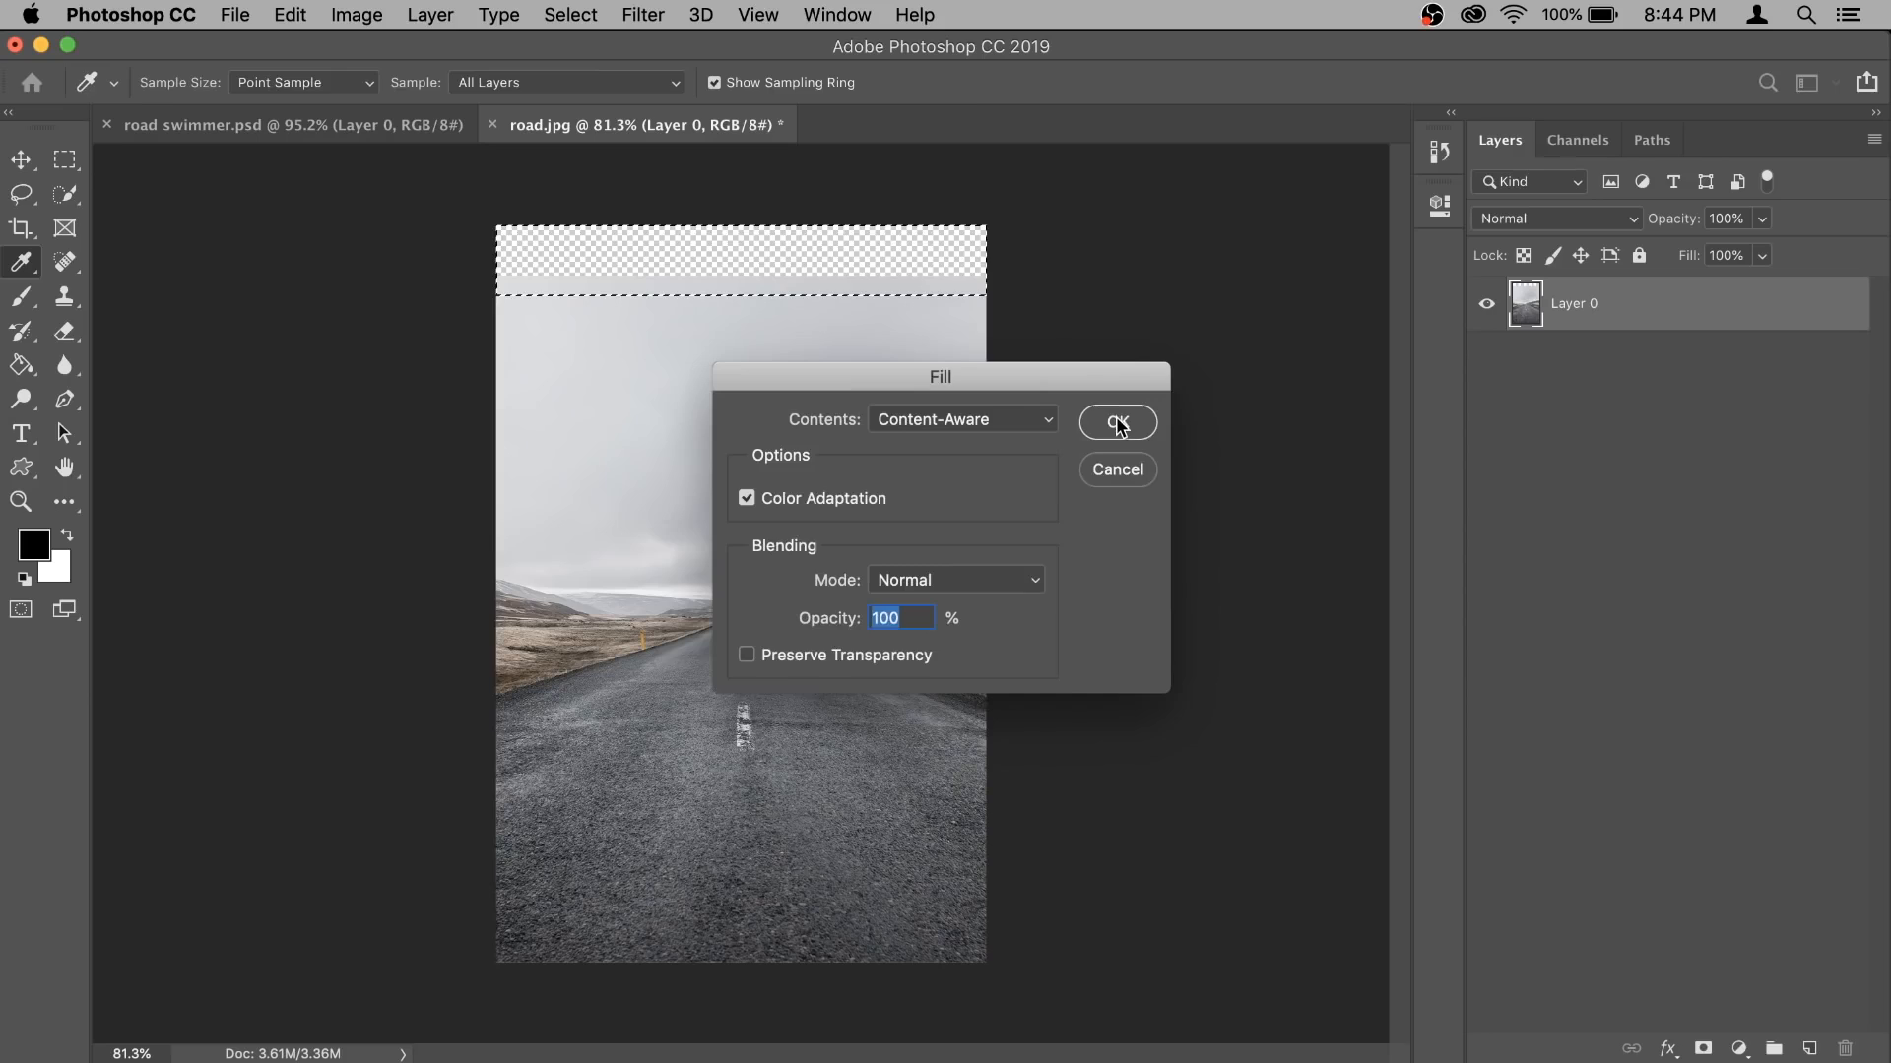
left_click(1119, 423)
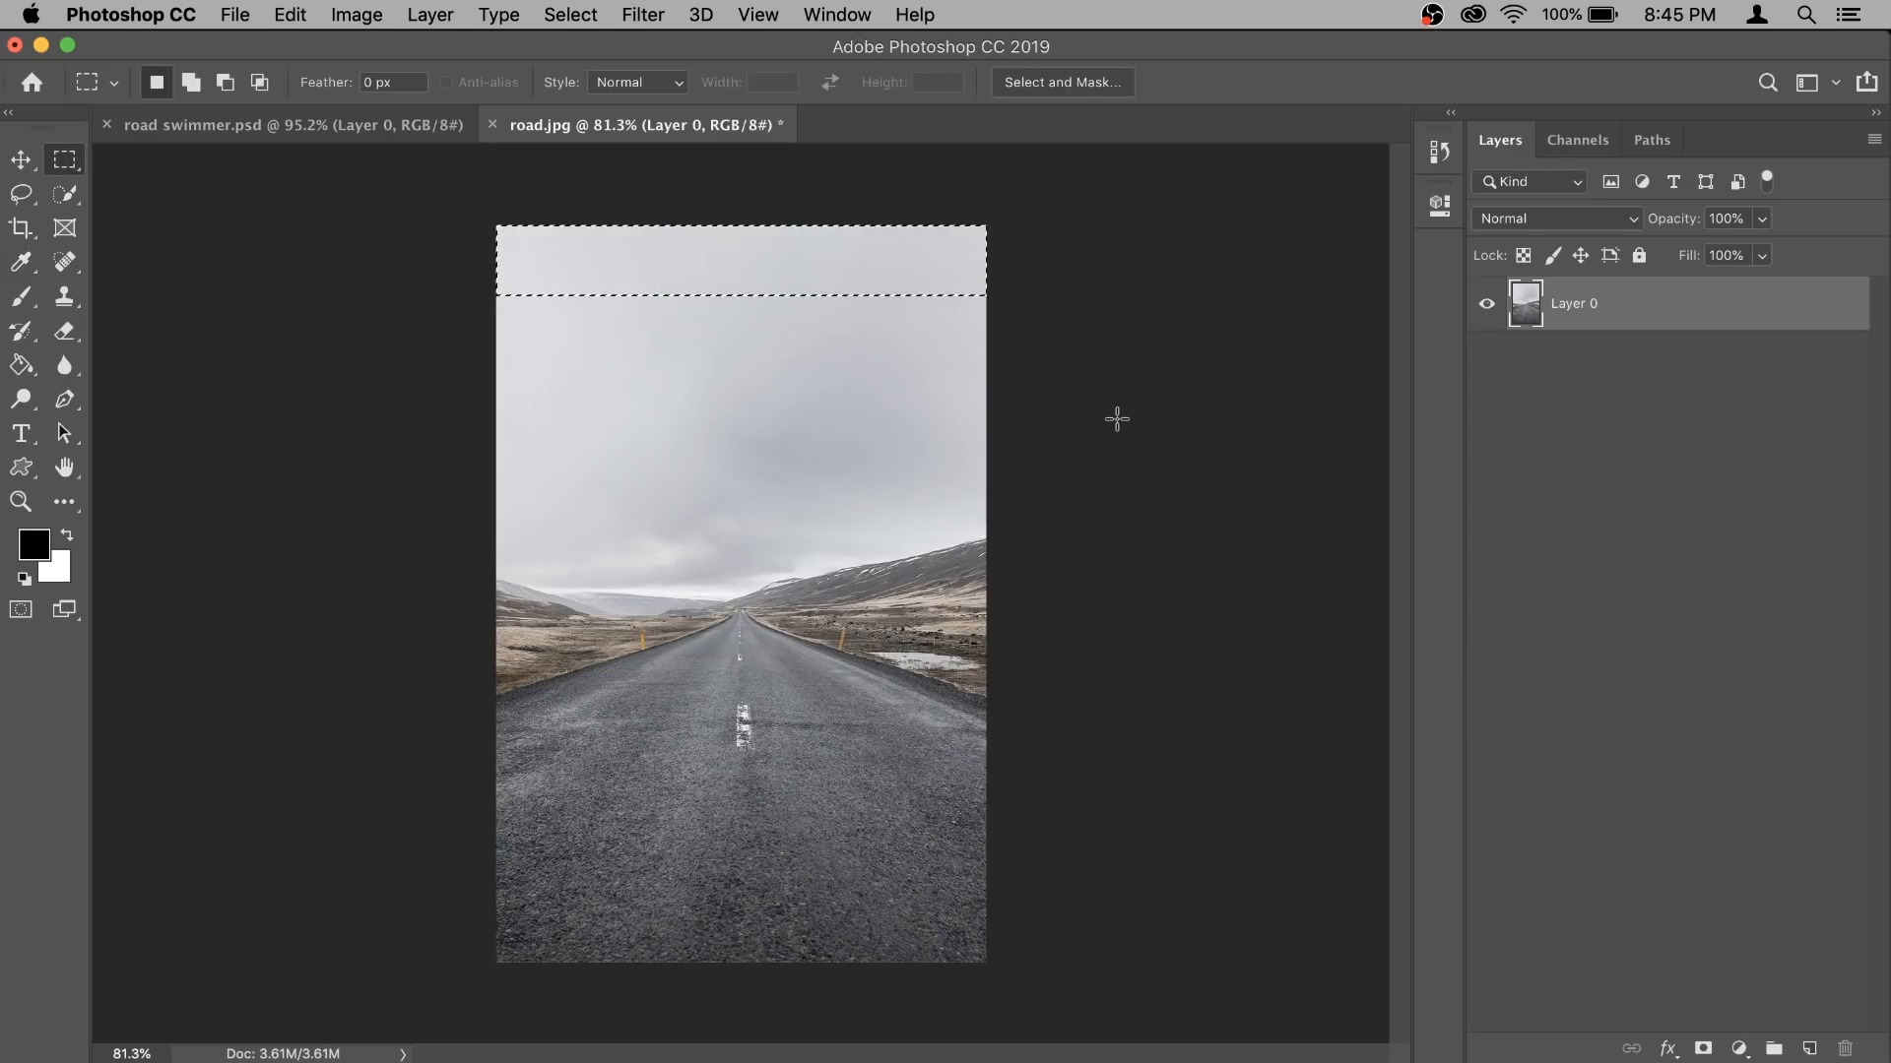
left_click(571, 15)
left_click(593, 70)
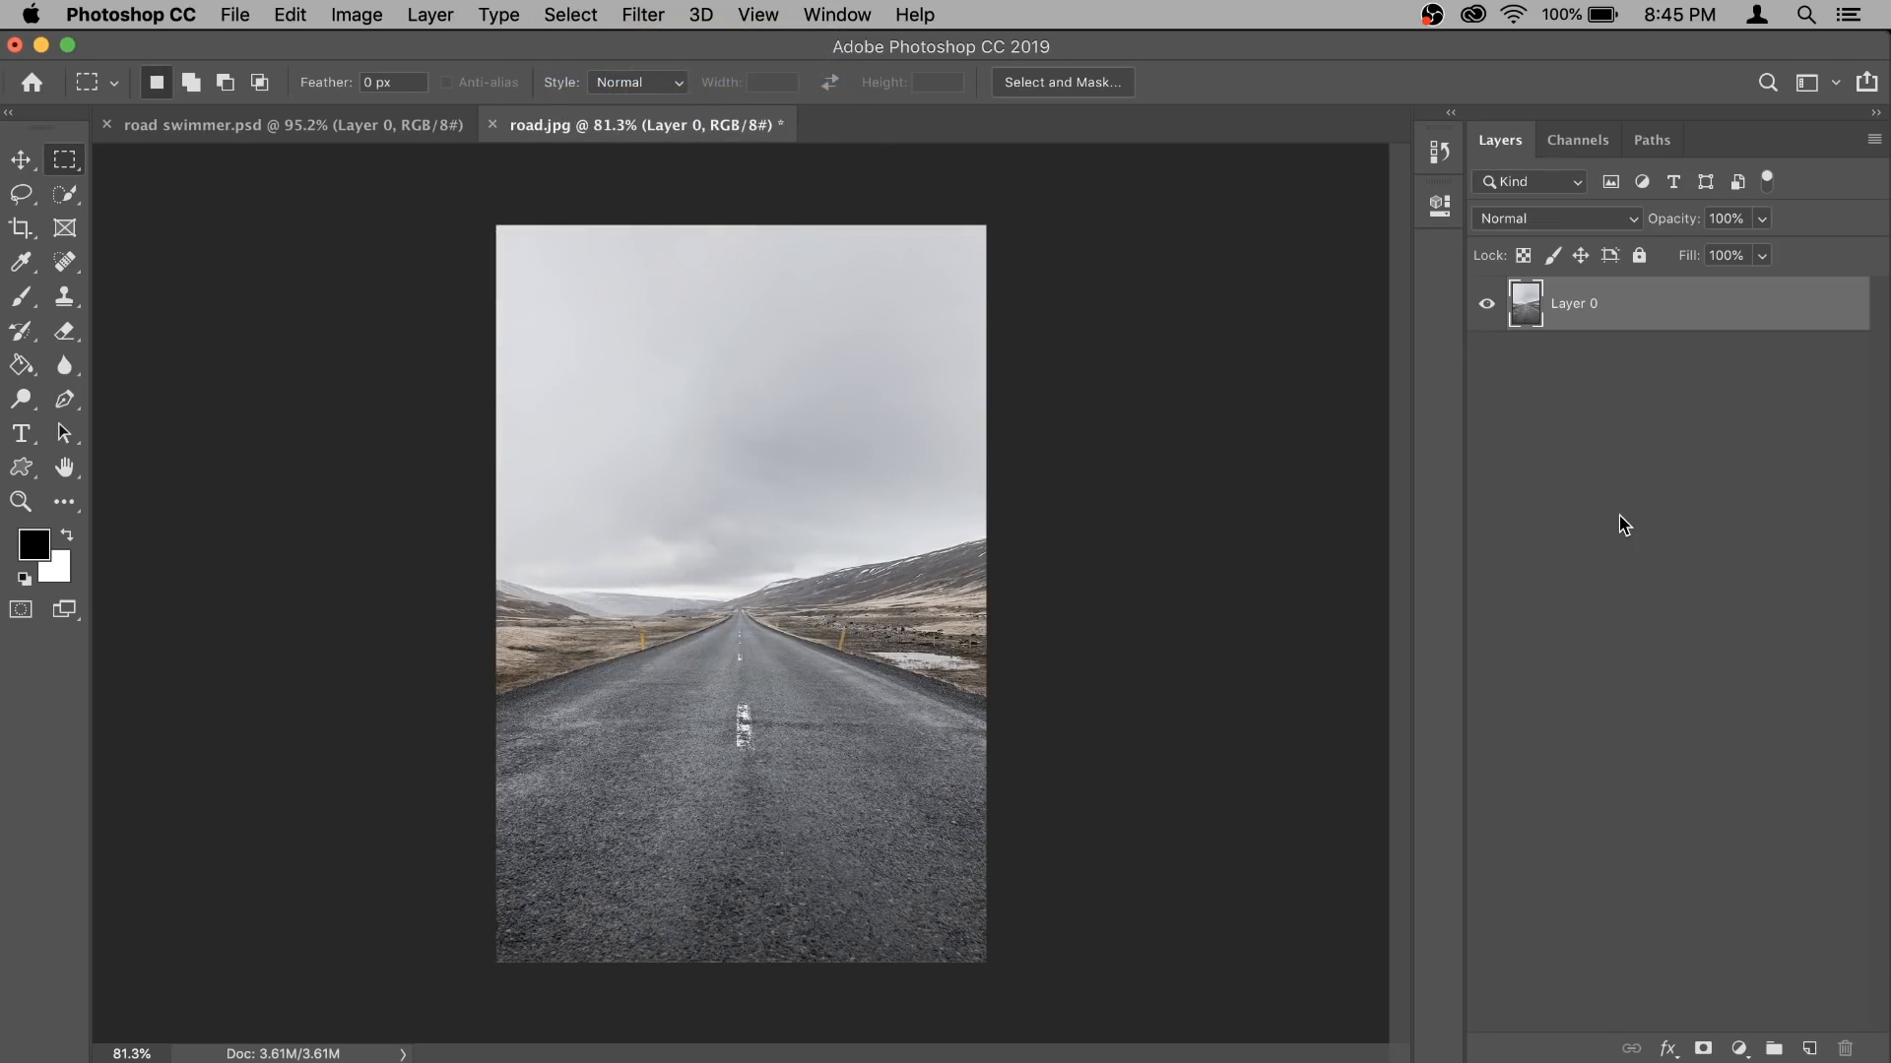
- Place swimmer.jpg as an embedded image above the road layer
left_click(236, 13)
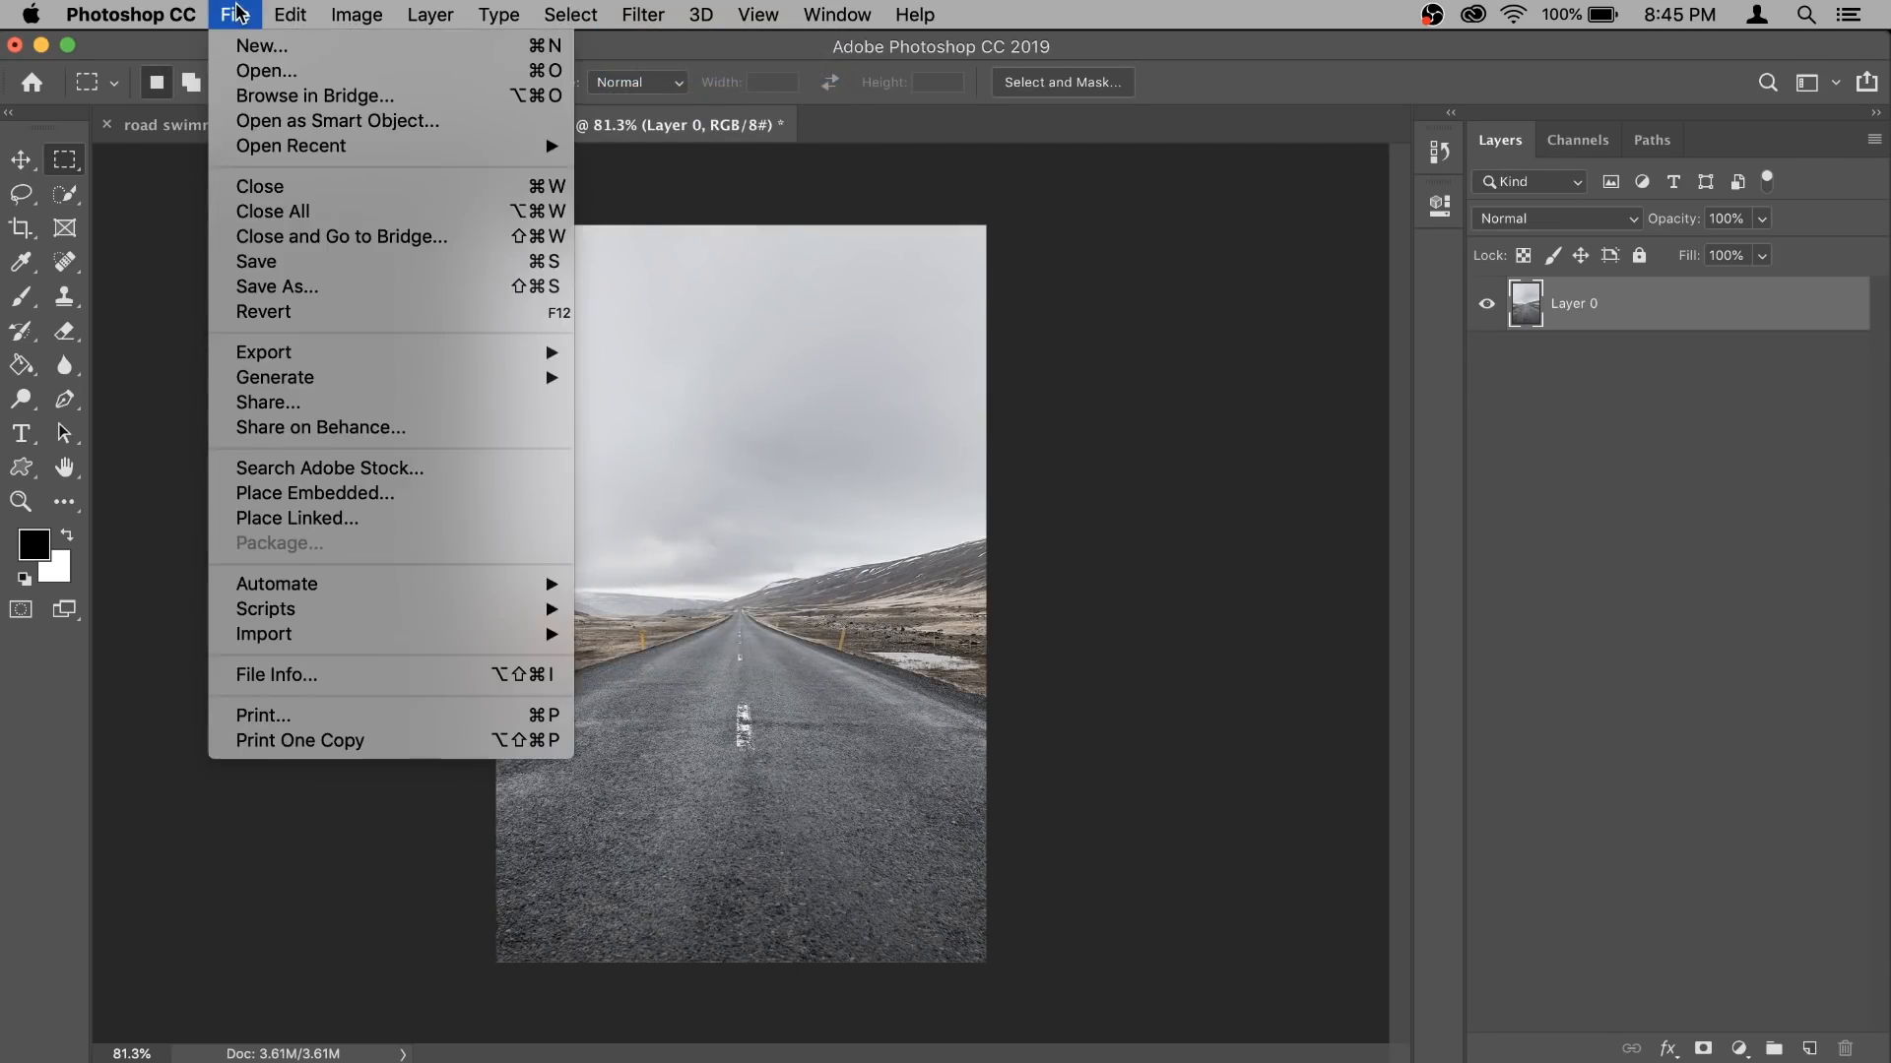
left_click(384, 503)
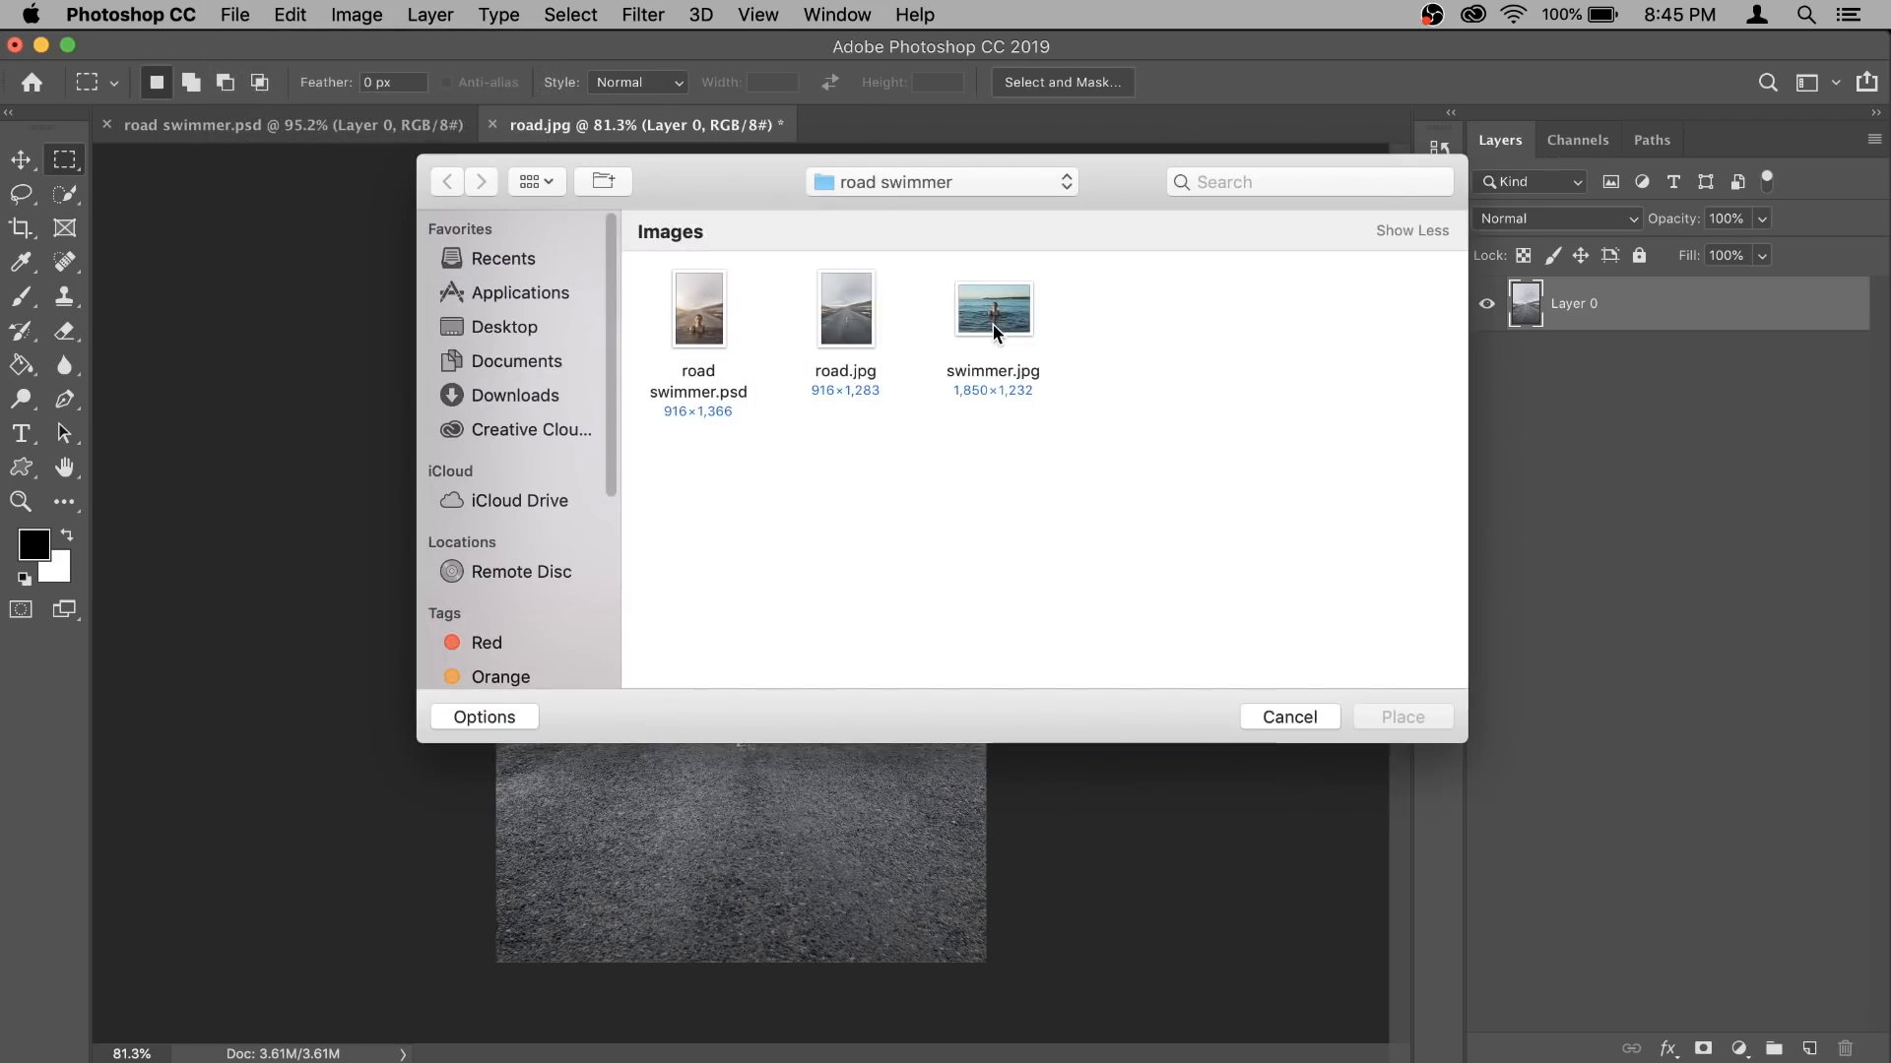
left_click(993, 329)
left_click(1382, 717)
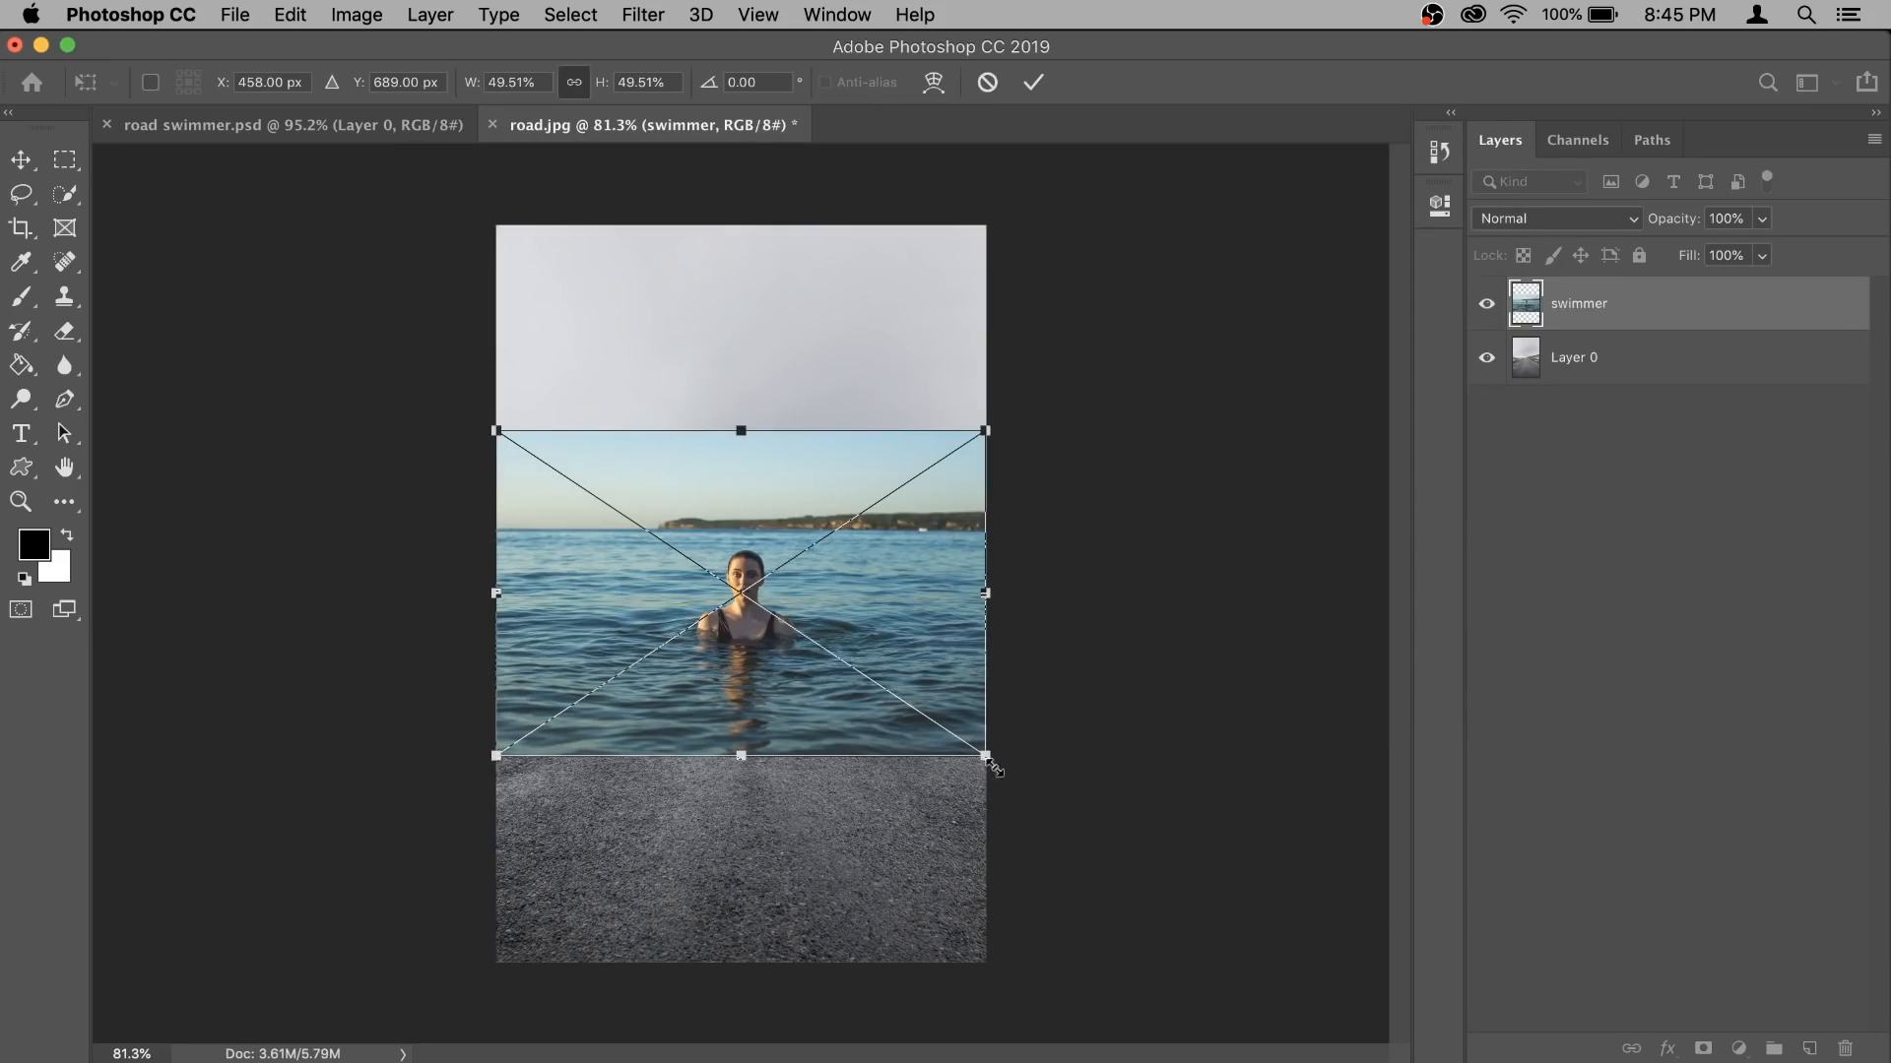
- Enlarge the placed swimmer image proportionally to about 87% and centre the woman over the road
left_click_drag(989, 760, 1154, 888)
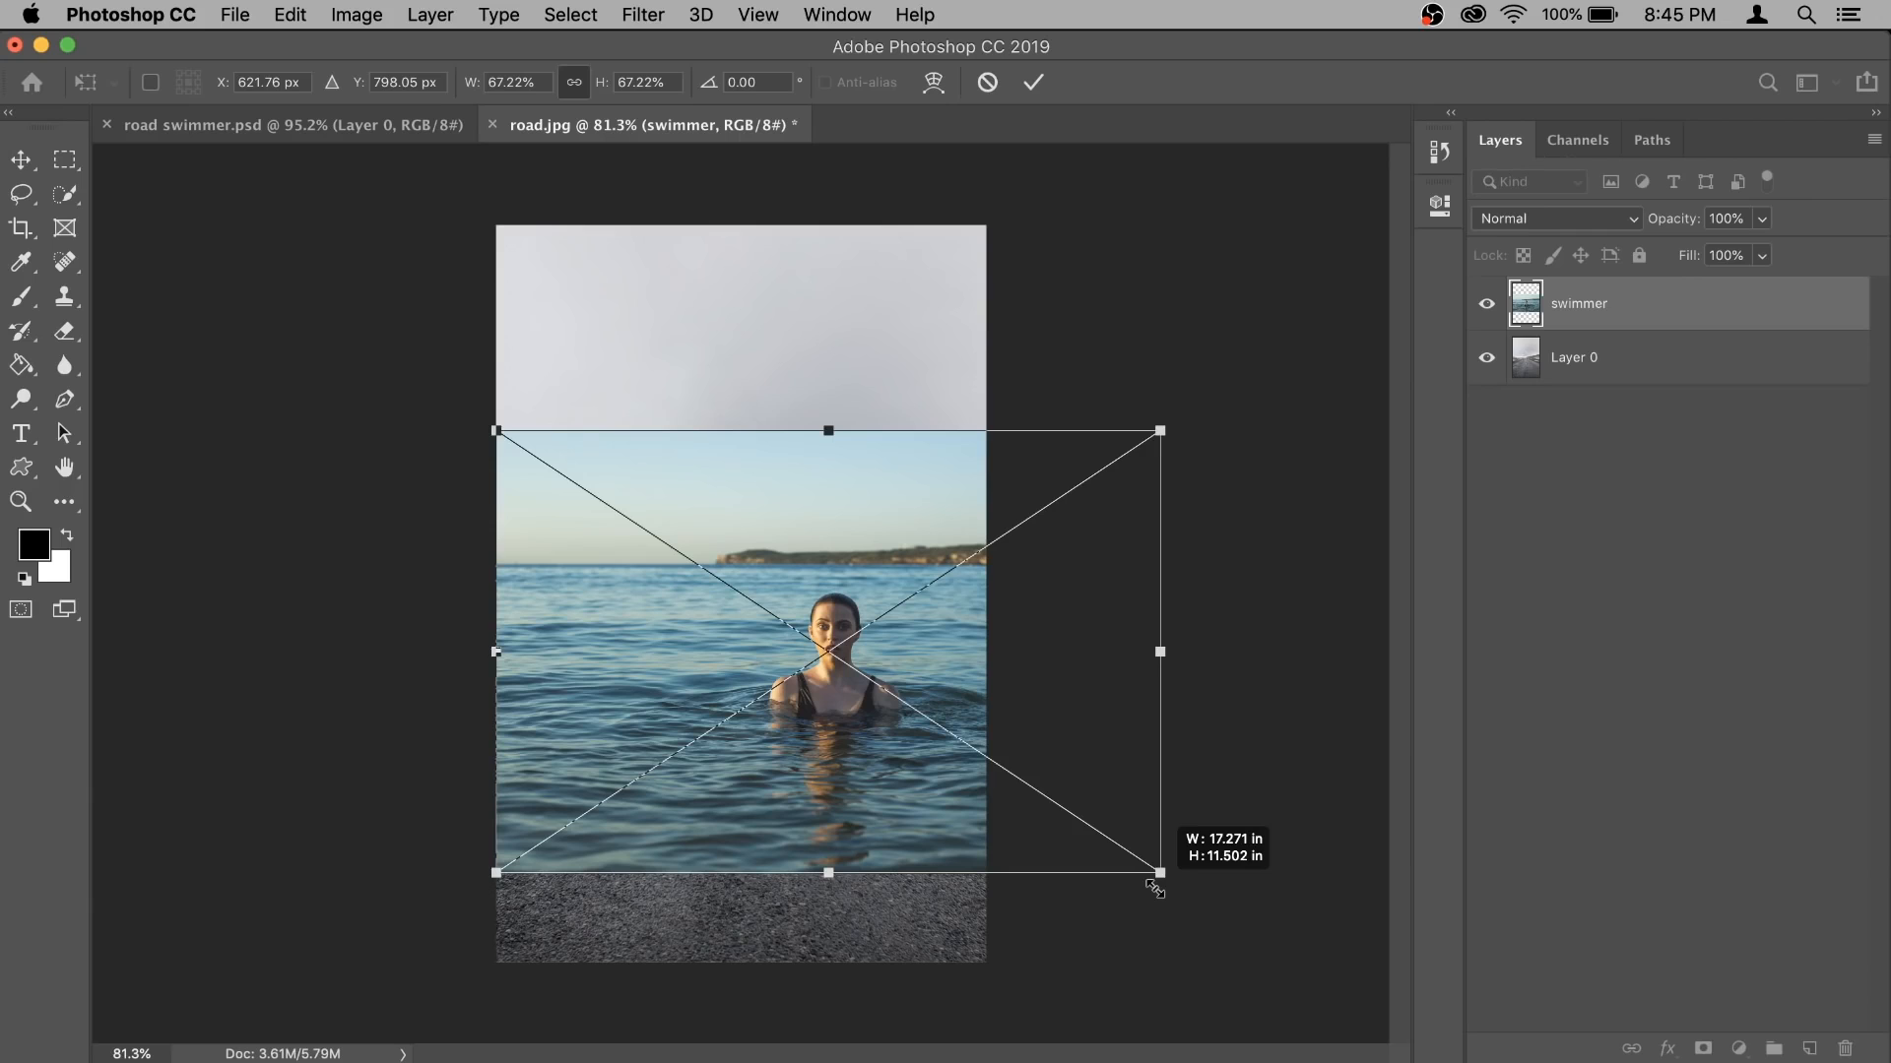
left_click_drag(1155, 888, 1344, 996)
left_click_drag(1224, 802, 1055, 767)
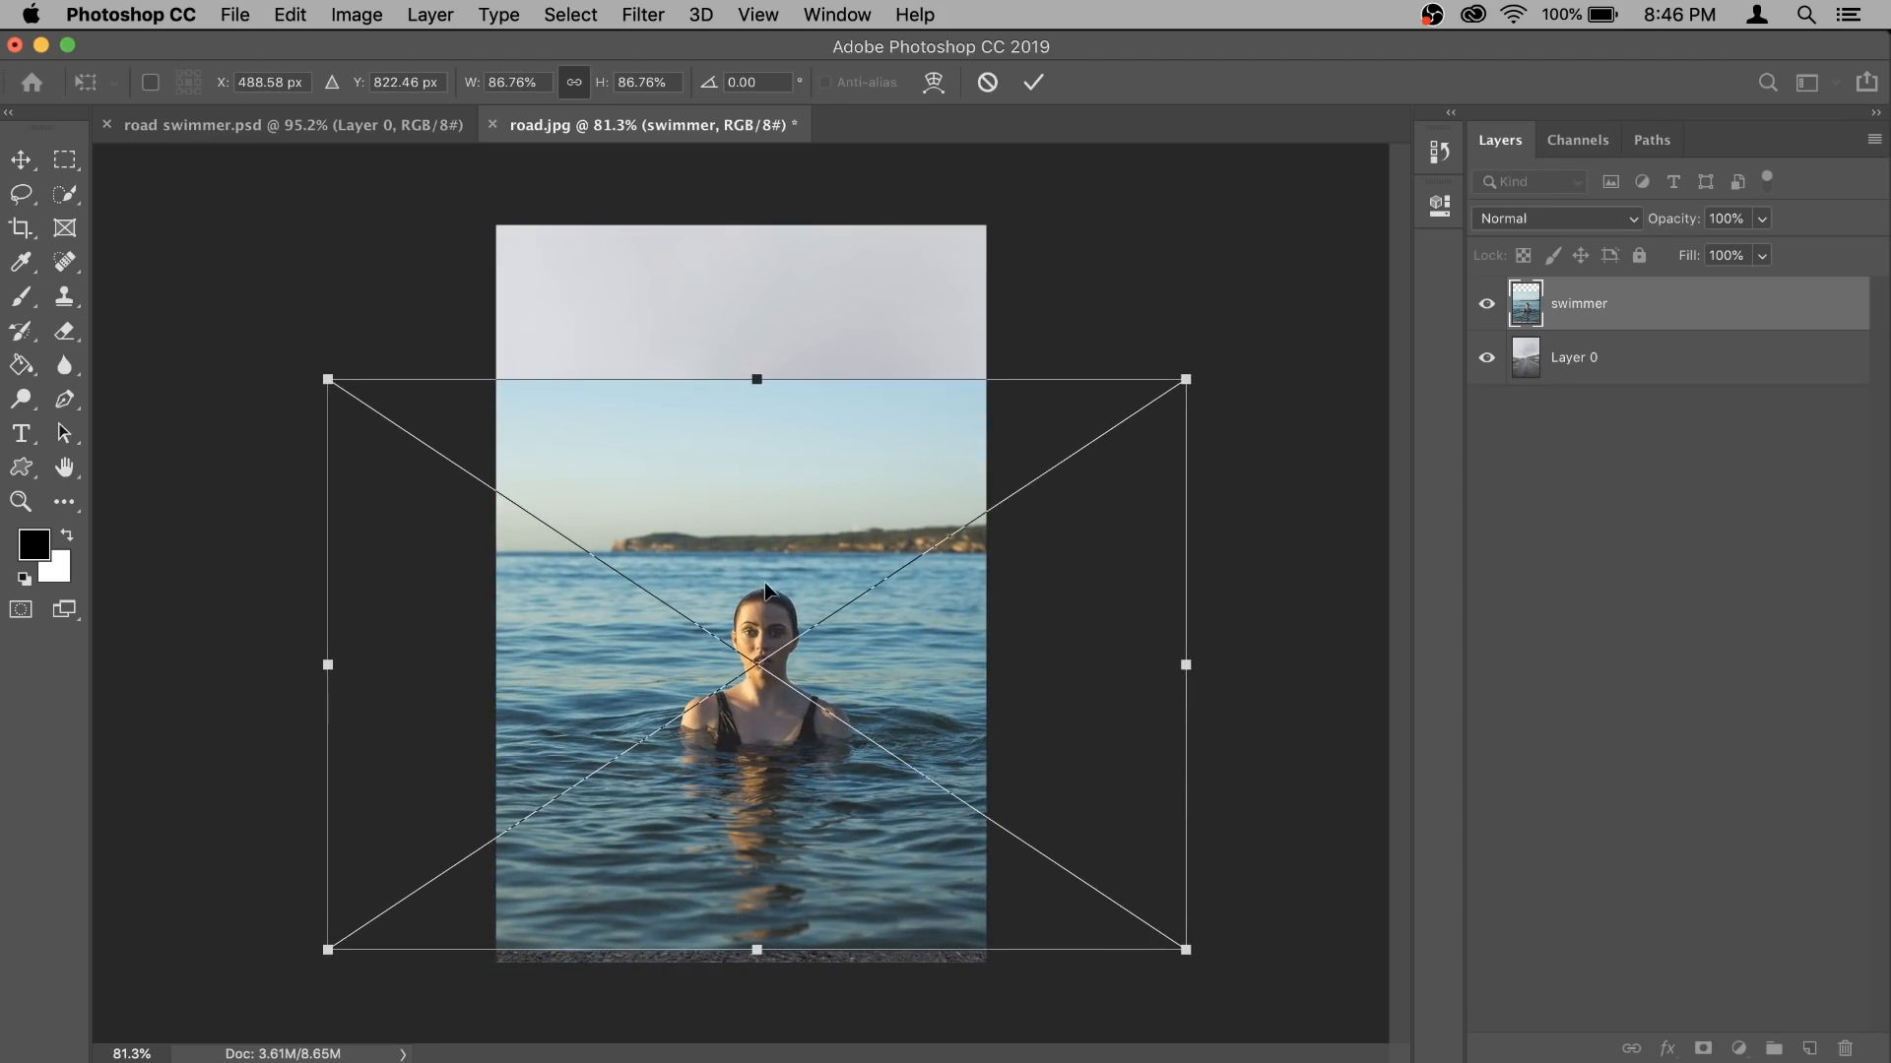
- Lower the swimmer layer's opacity to 48%, align its sea horizon with the road's horizon, and commit the transform
left_click_drag(1686, 222, 1617, 225)
left_click_drag(1030, 655, 1030, 680)
left_click_drag(1170, 431, 1146, 446)
left_click_drag(1041, 602, 1063, 612)
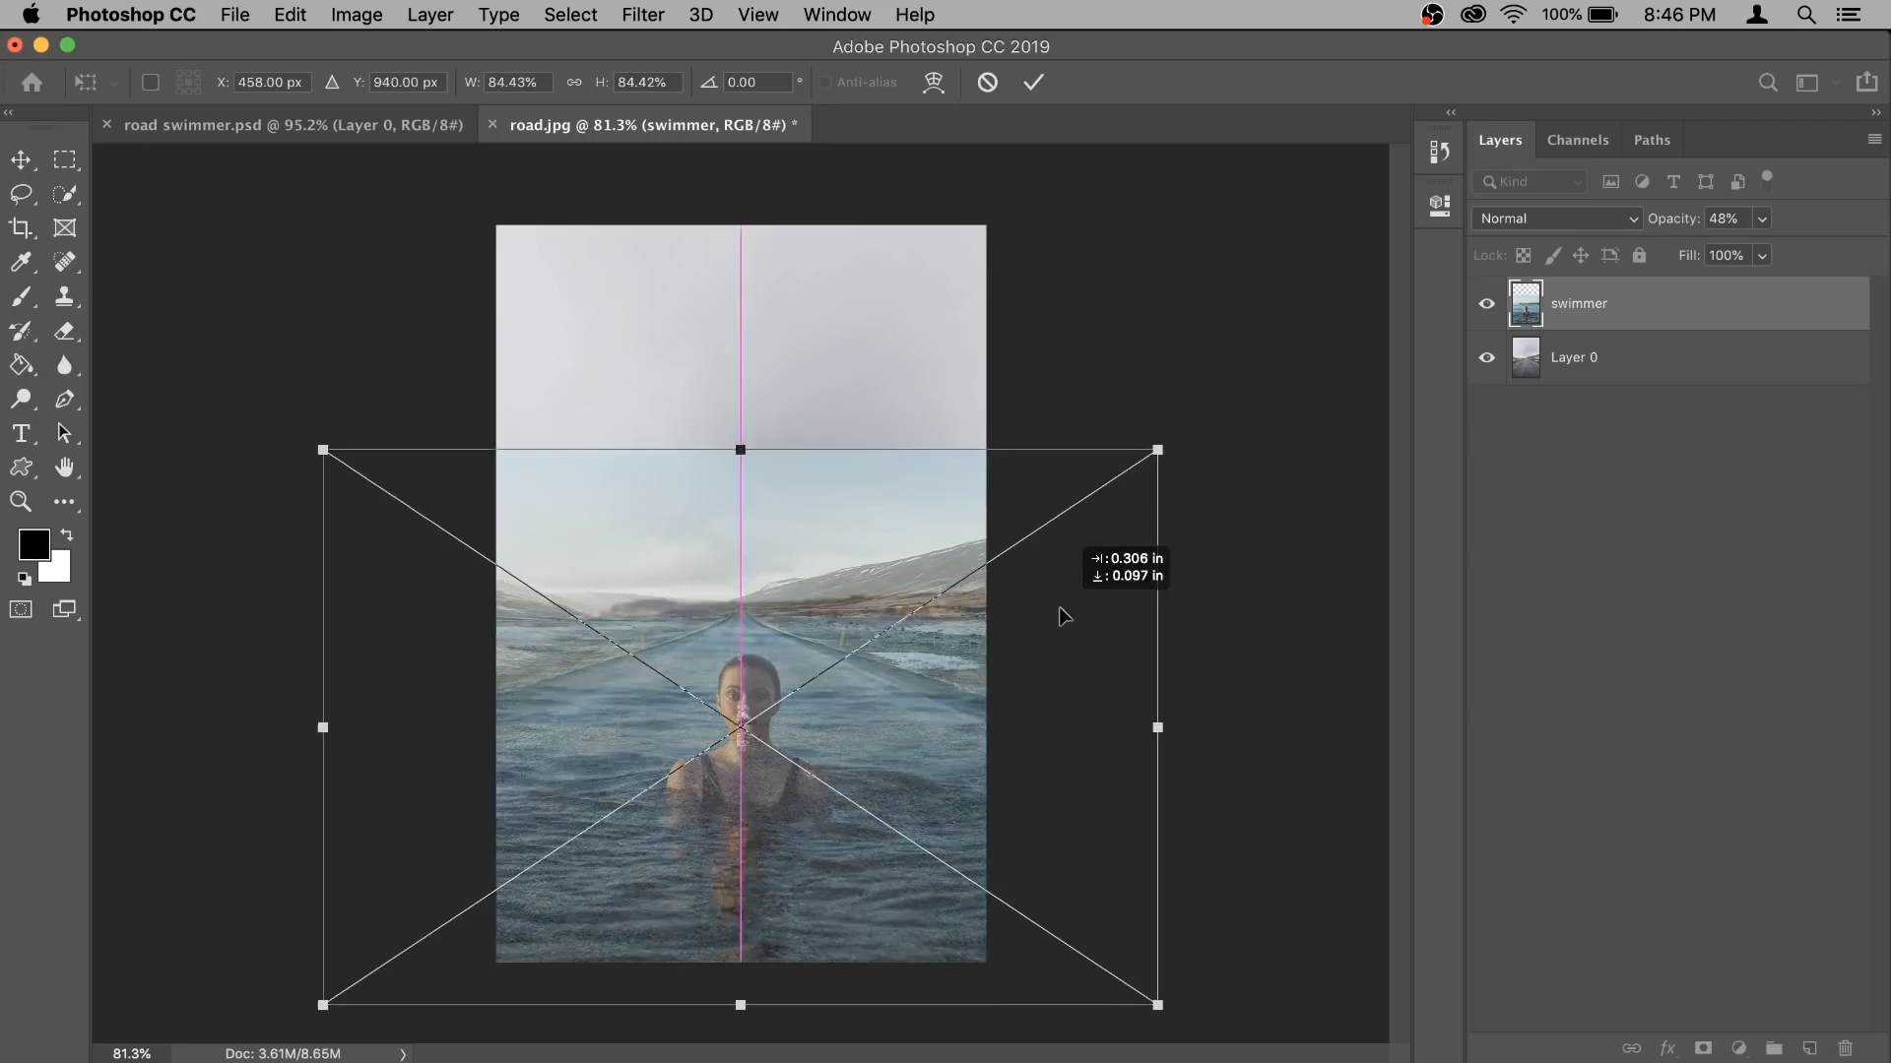
left_click_drag(1157, 450, 1173, 430)
key("Return")
key("m")
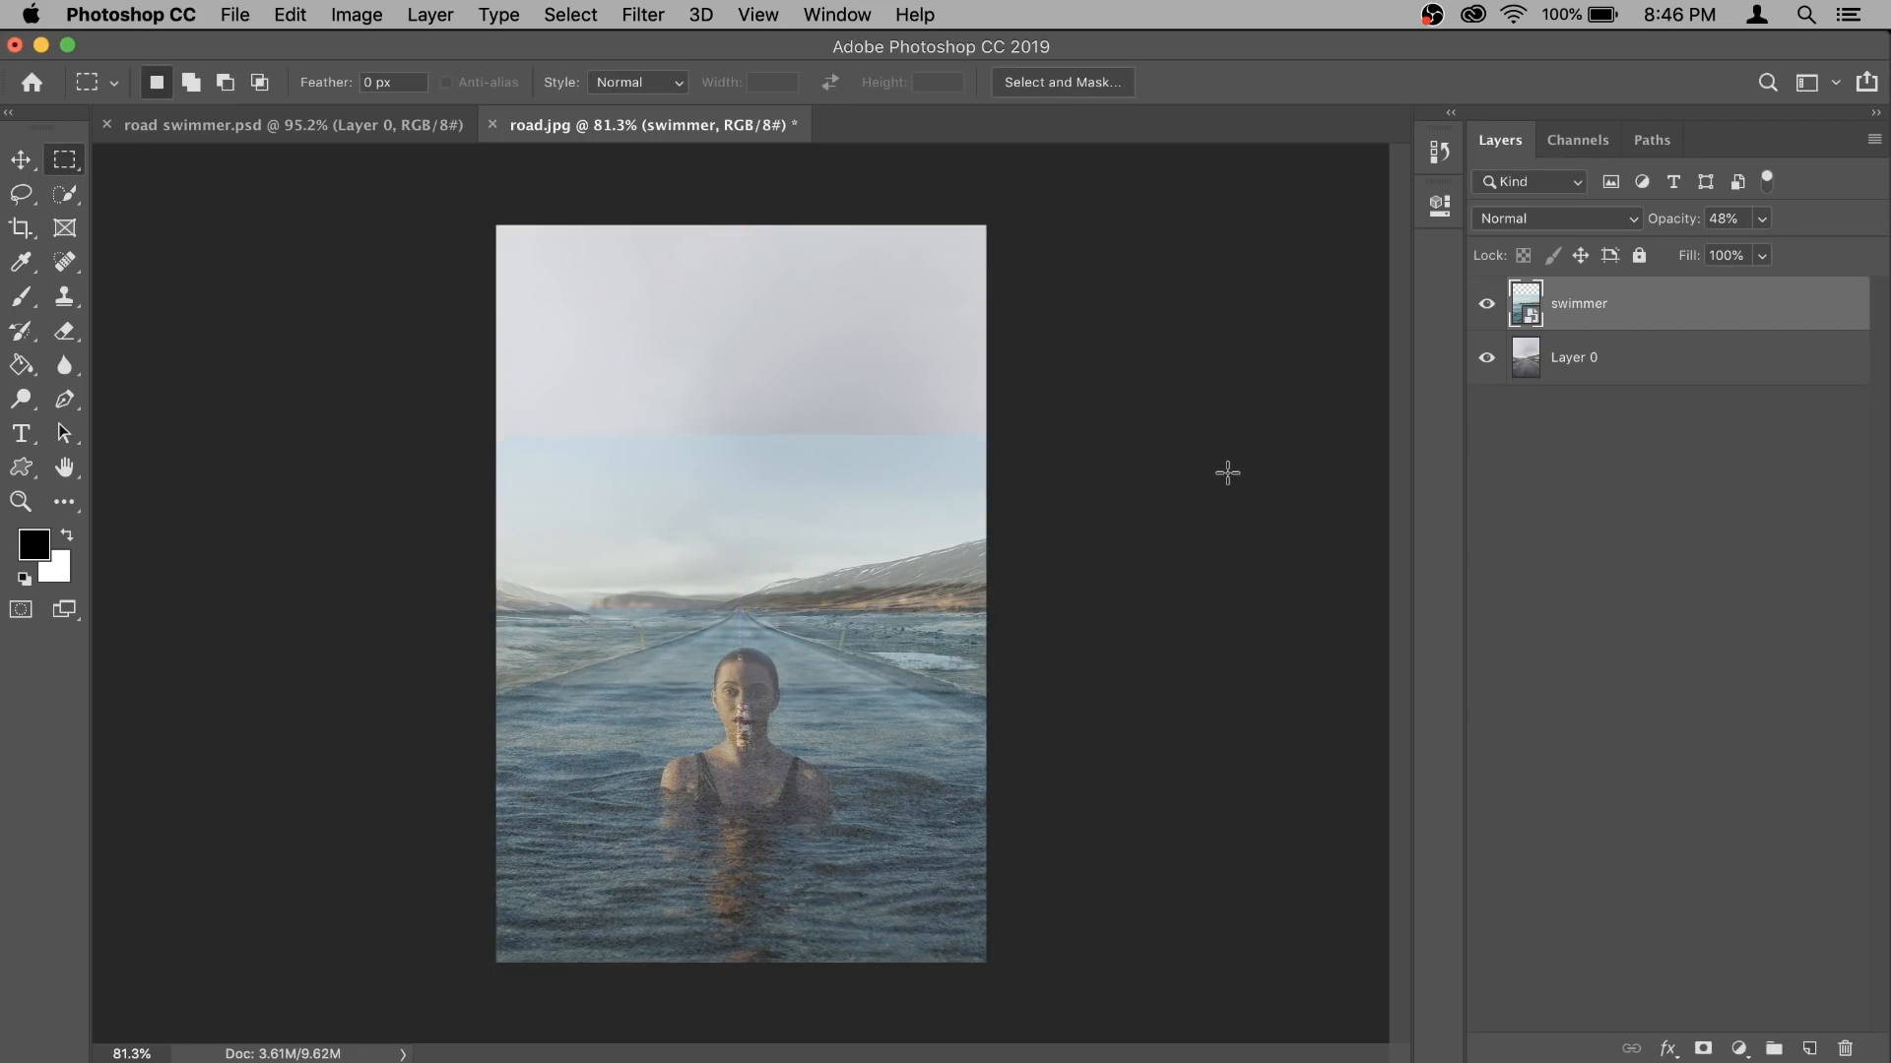
- Restore the swimmer layer's opacity to 100%
left_click_drag(1671, 234, 1885, 225)
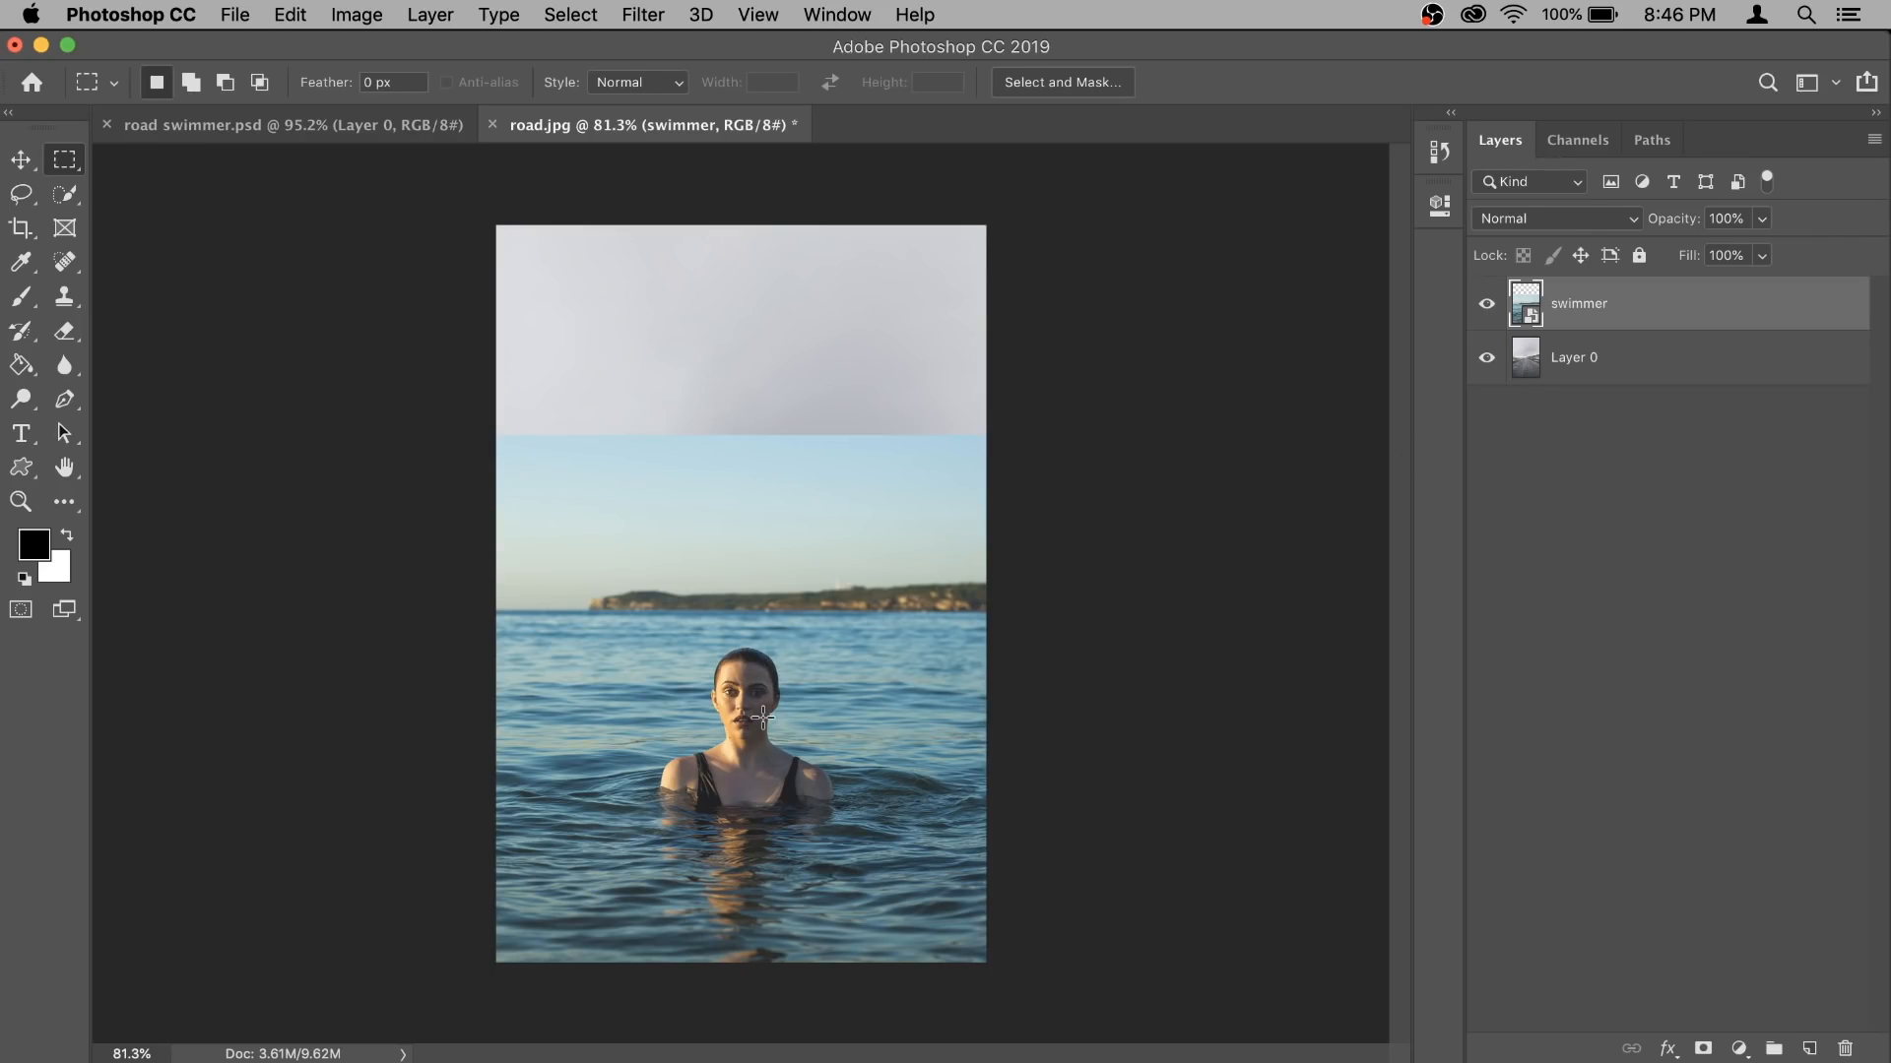
scroll(763, 717, "up", 10)
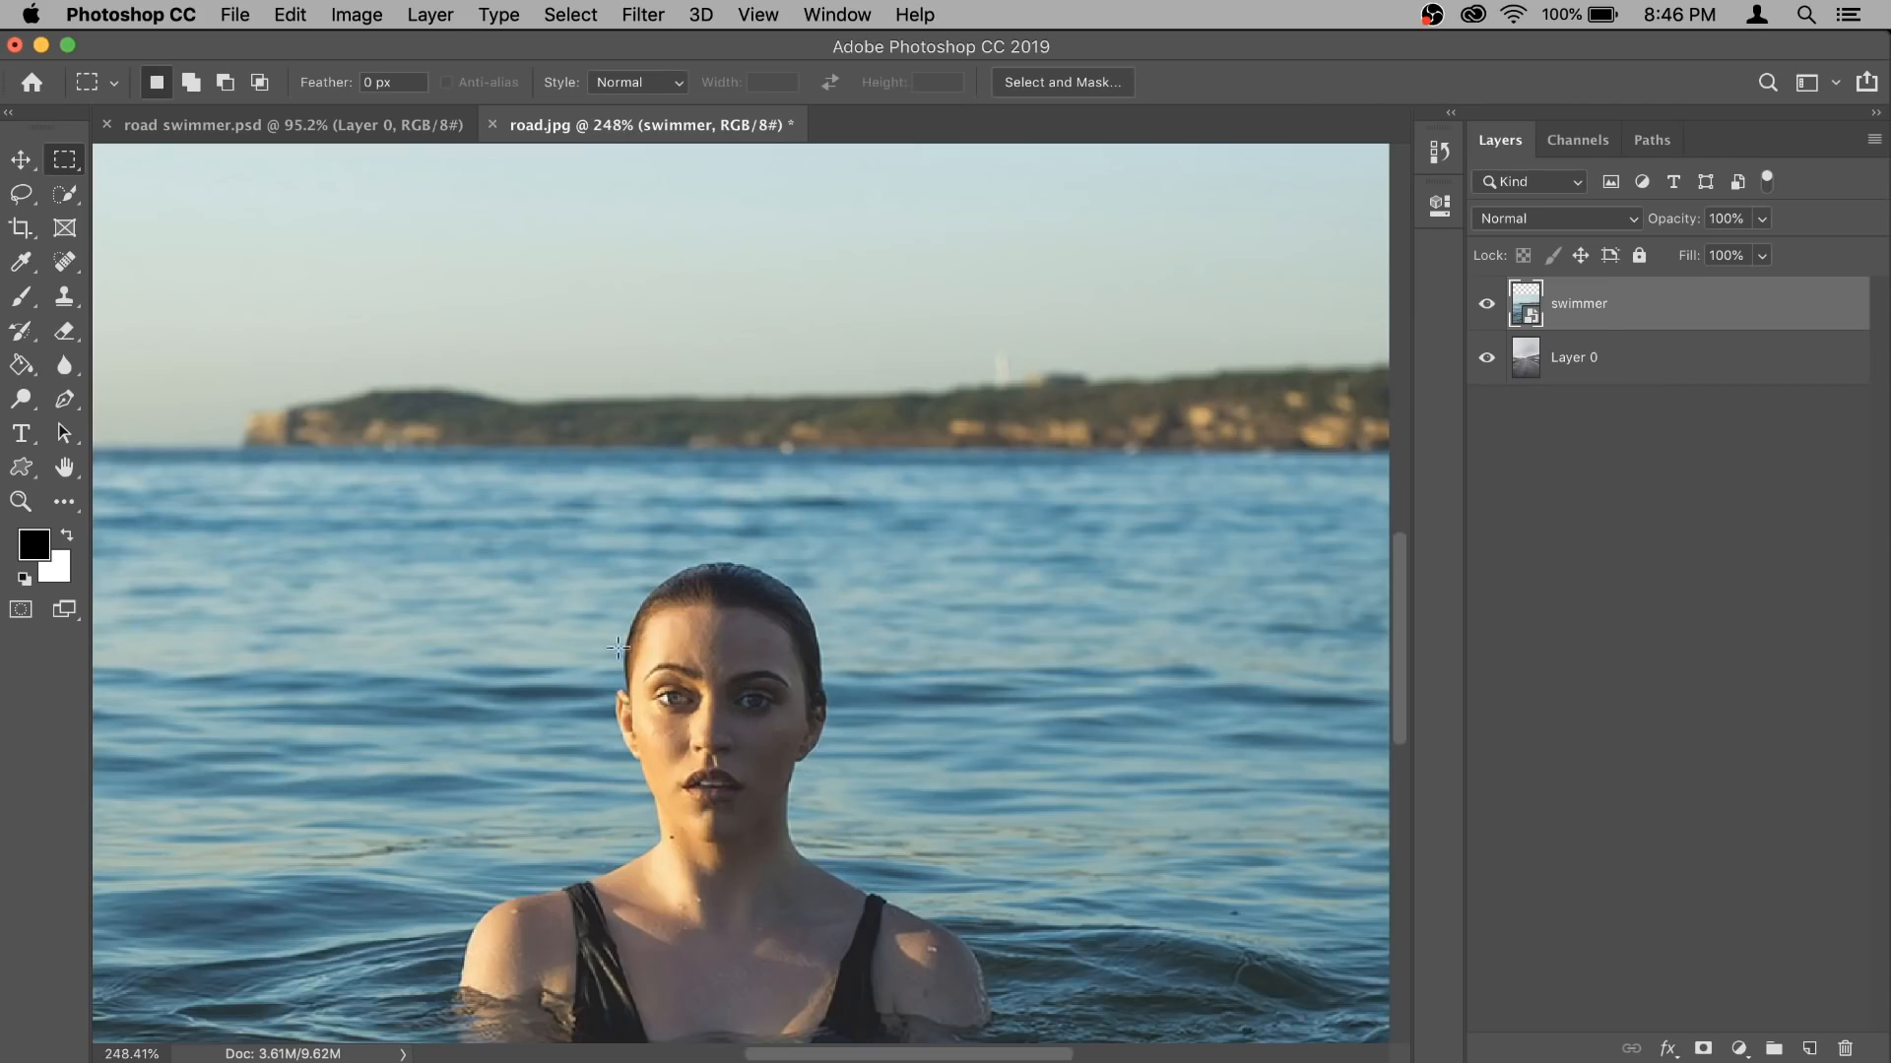
key("super+0")
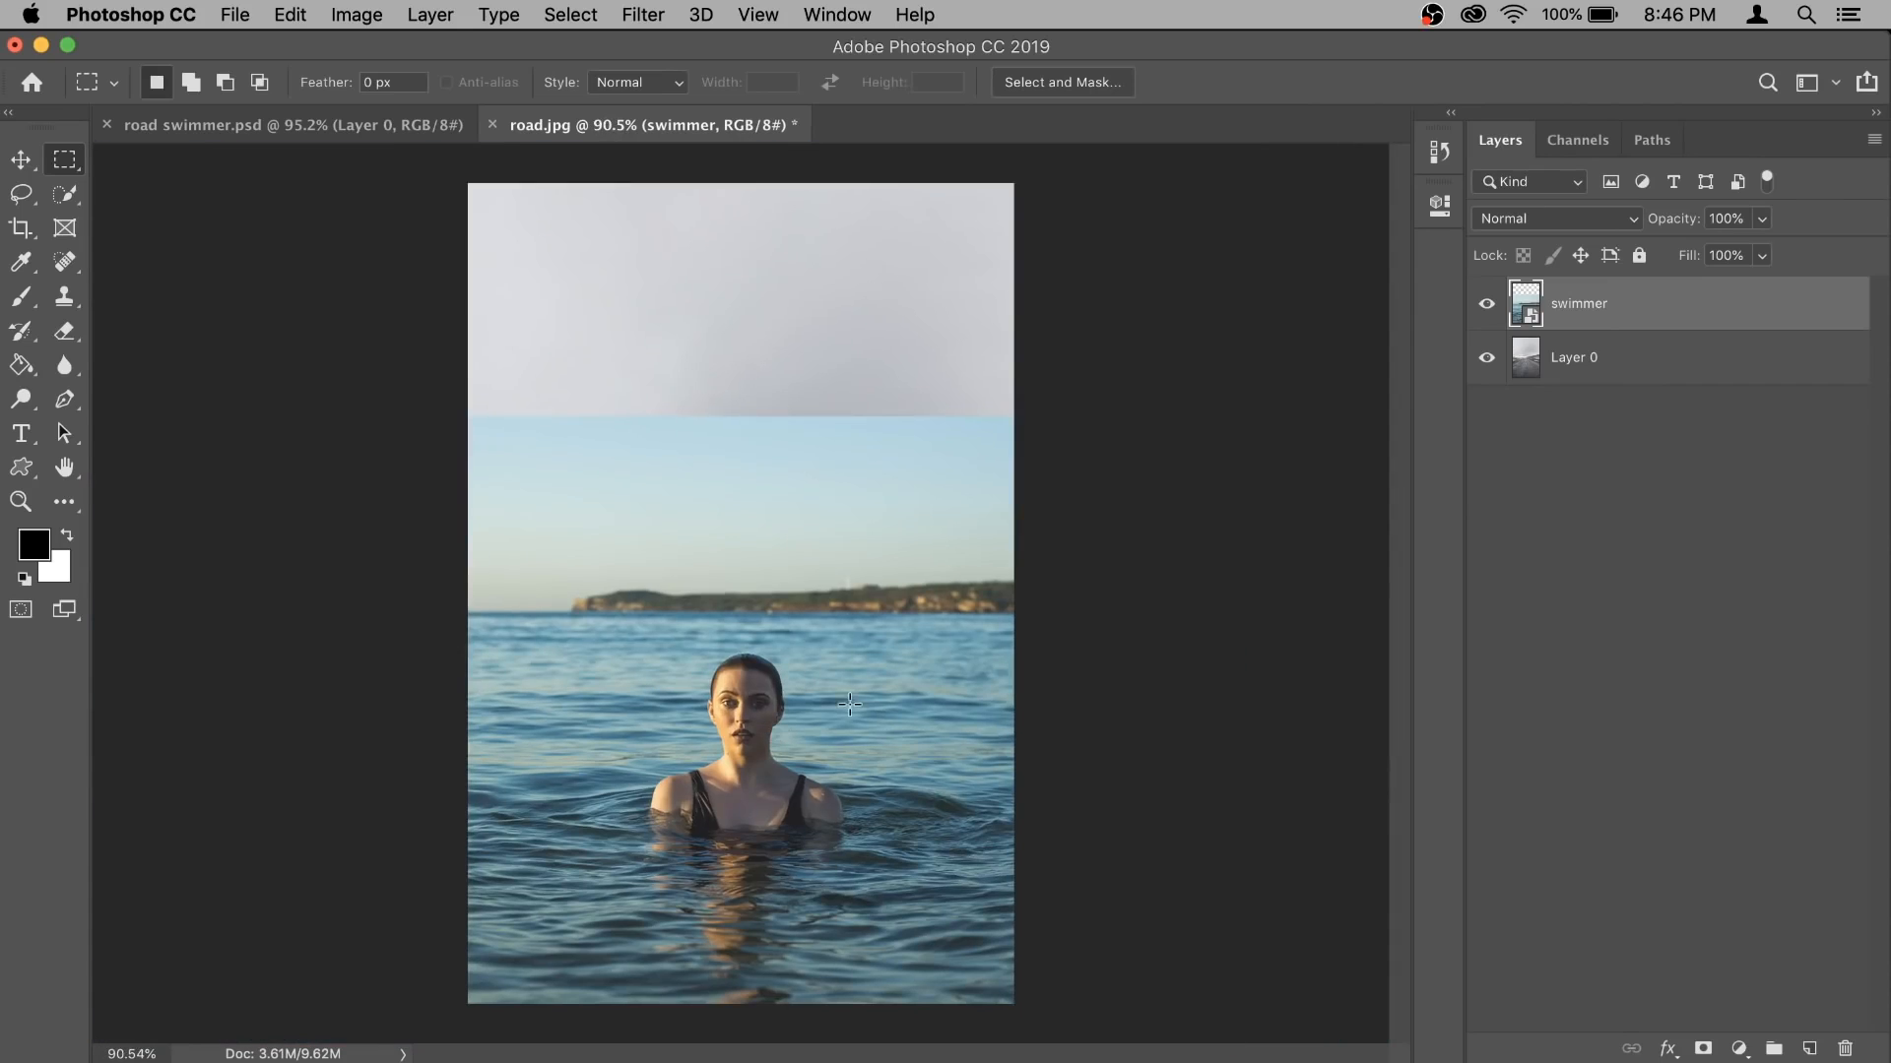
- Select the woman down to the waterline with the Quick Selection tool and turn the selection into a layer mask
left_click(65, 196)
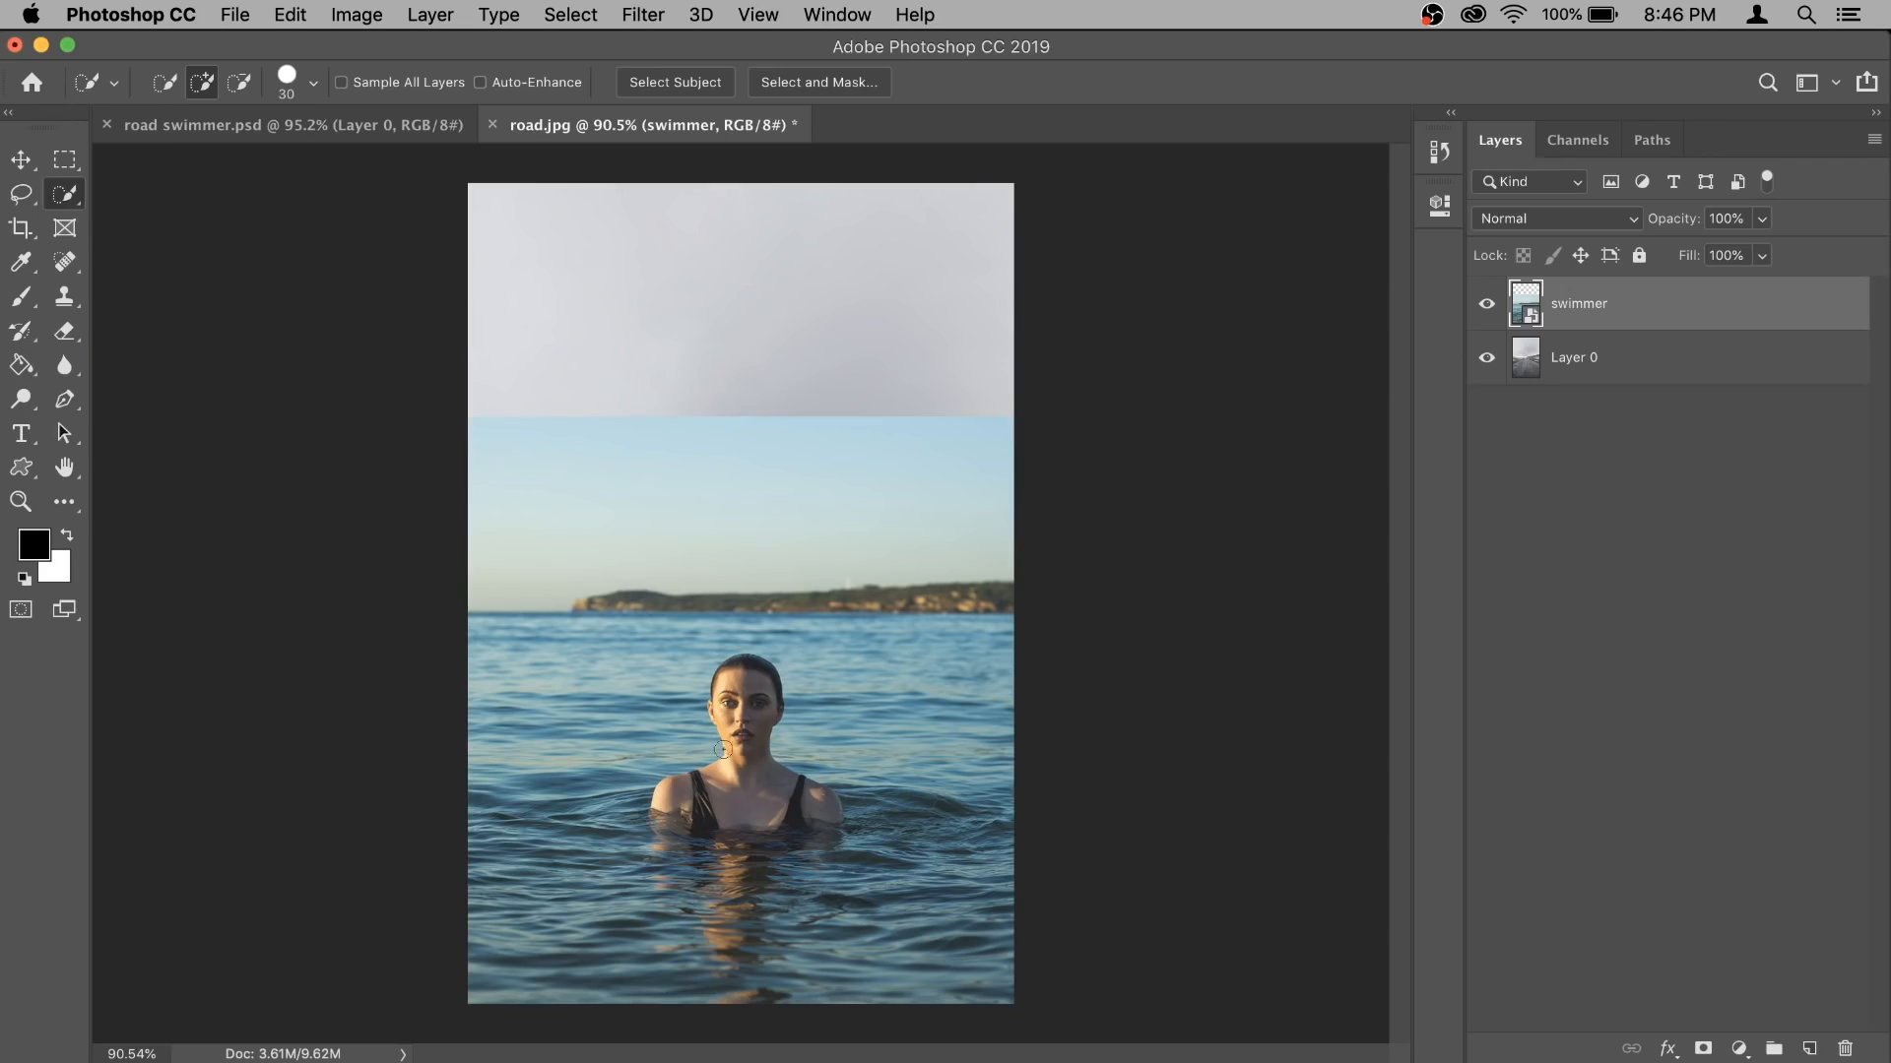
mouse_move(746, 712)
left_mouse_down()
mouse_move(737, 756)
mouse_move(670, 793)
mouse_move(765, 820)
left_mouse_up()
scroll(765, 817, "up", 6)
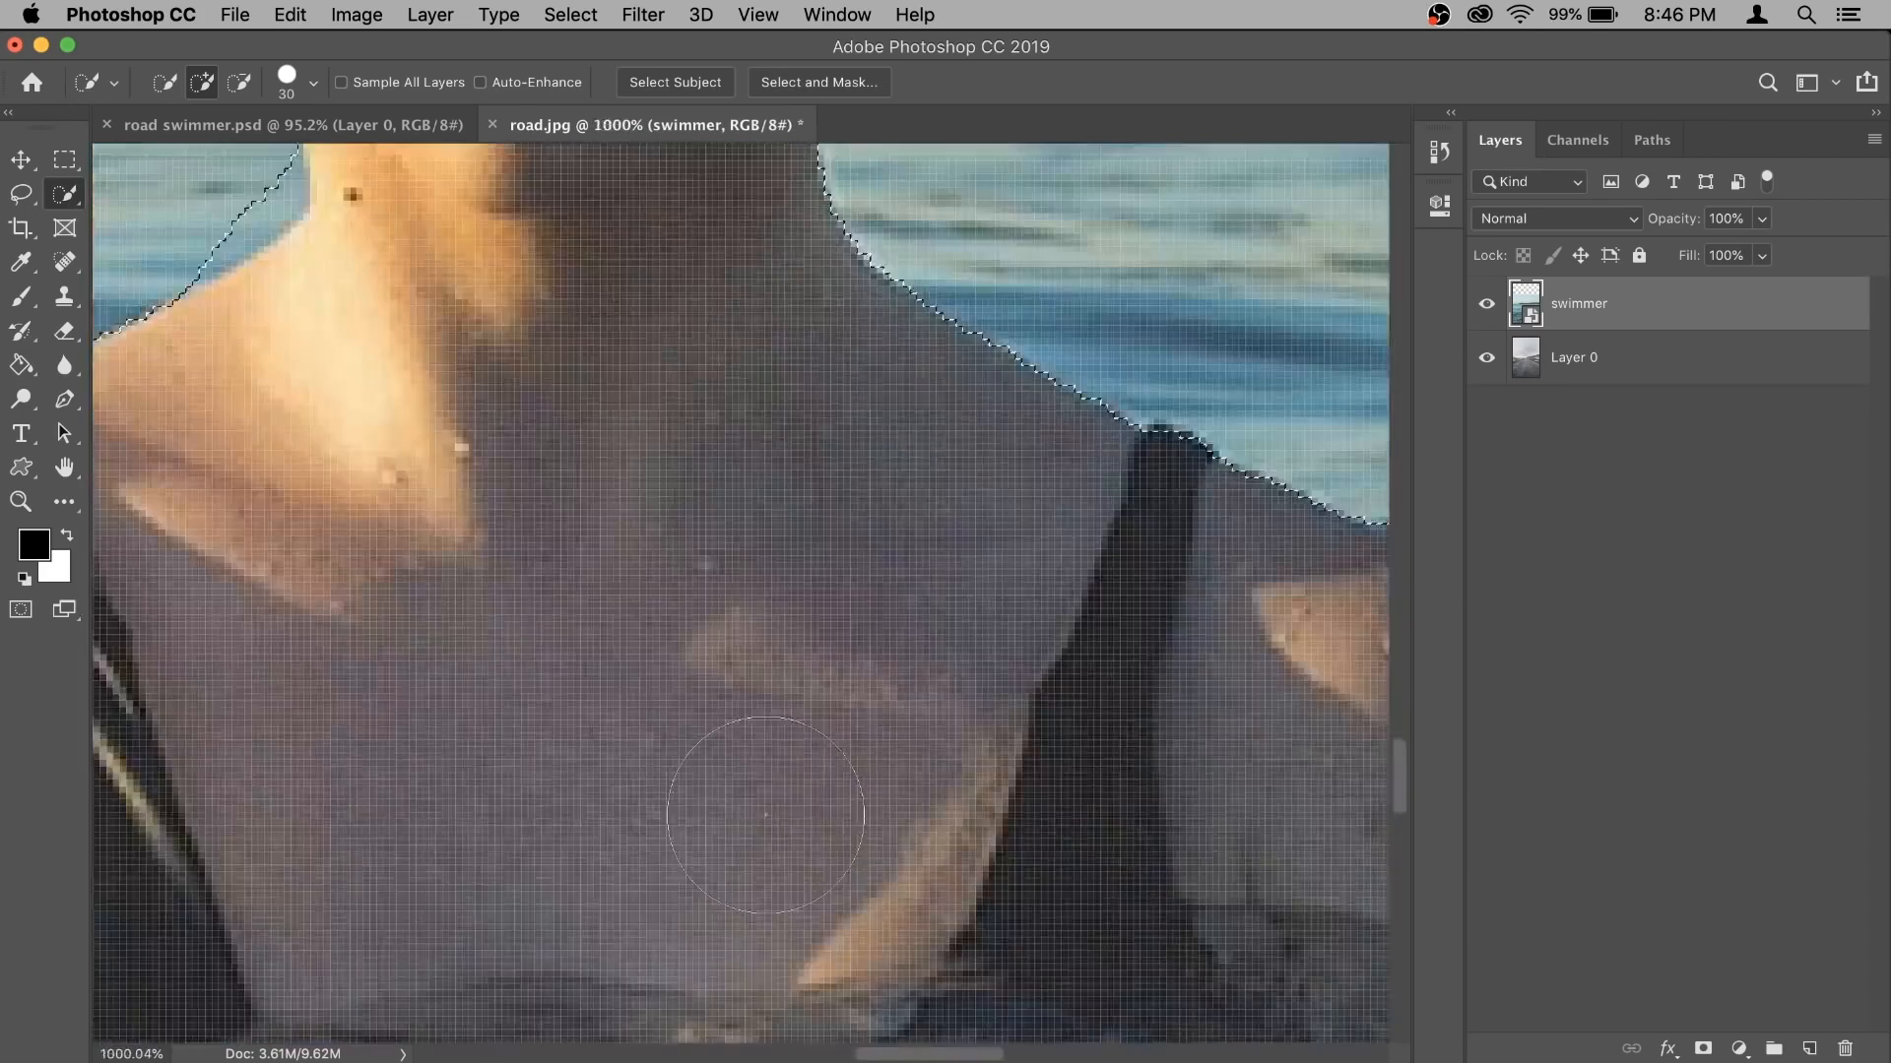
scroll(765, 812, "down", 6)
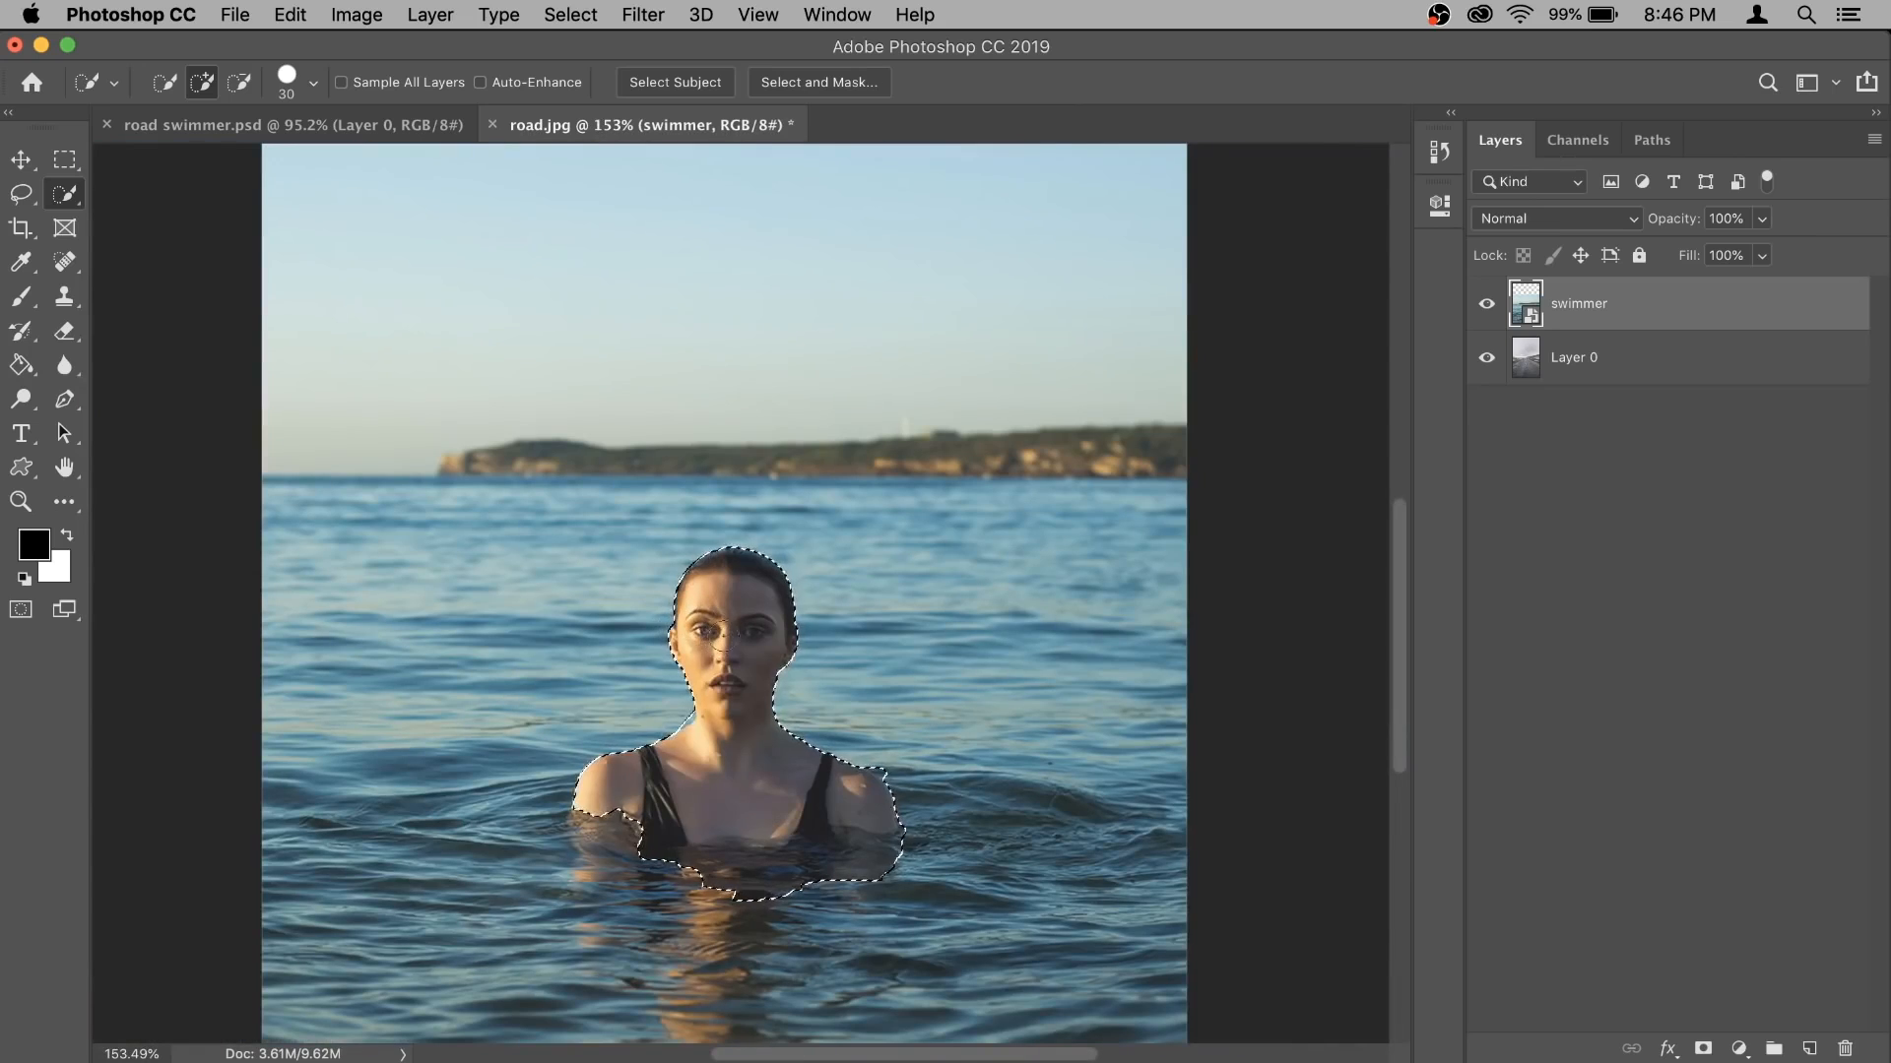
mouse_move(615, 809)
left_mouse_down()
mouse_move(603, 833)
mouse_move(654, 829)
left_mouse_up()
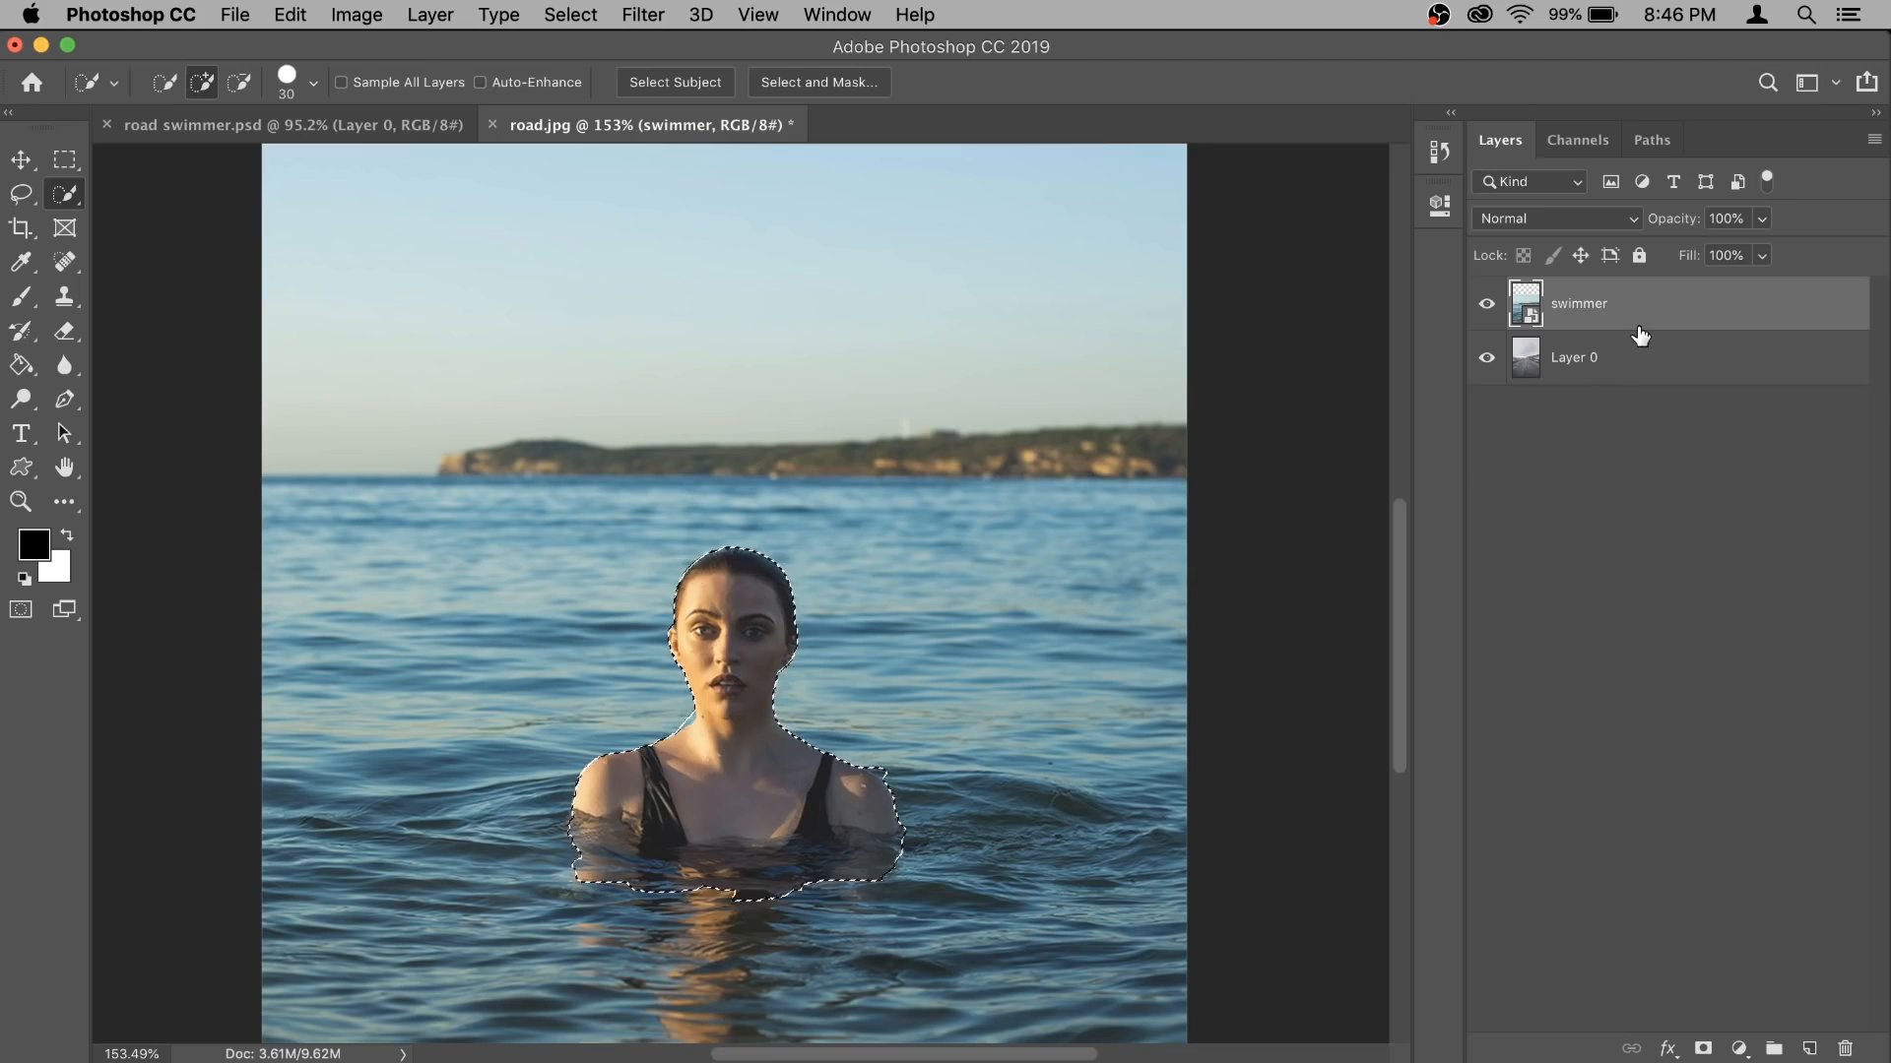
scroll(1130, 547, "down", 2)
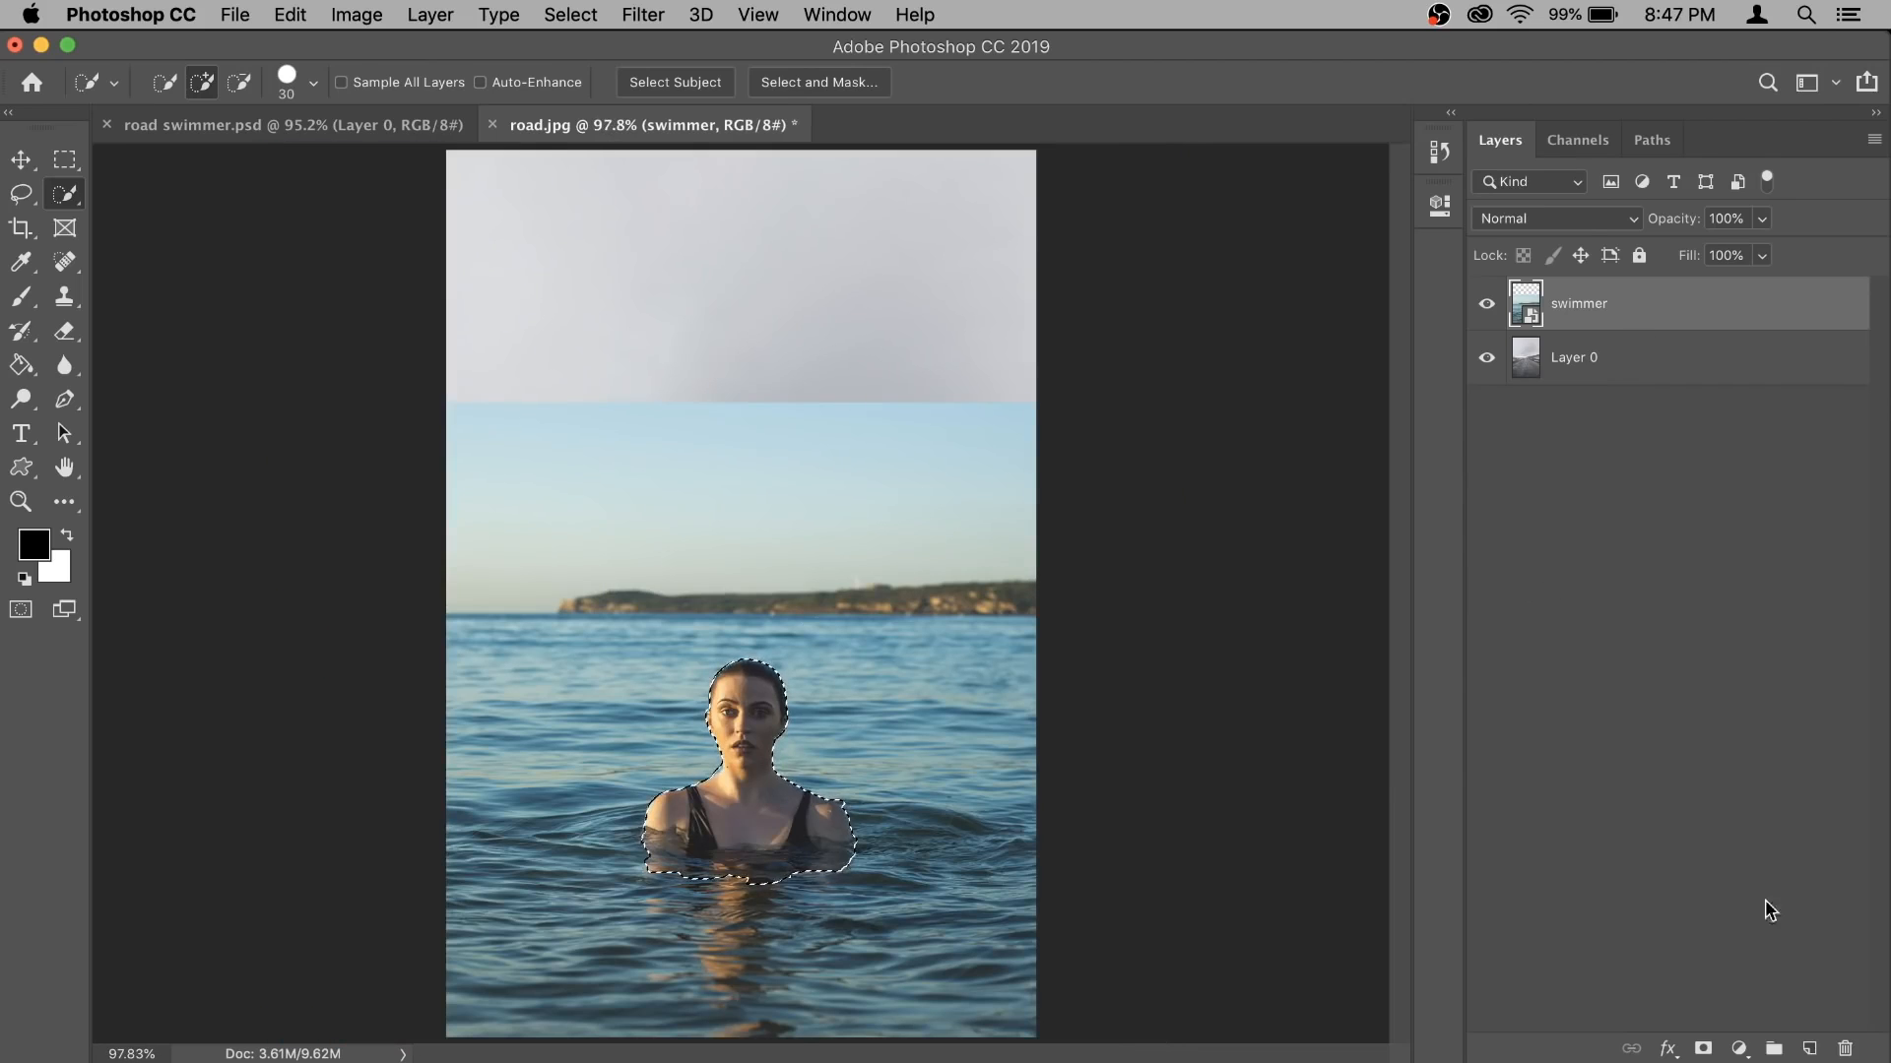
left_click(1703, 1049)
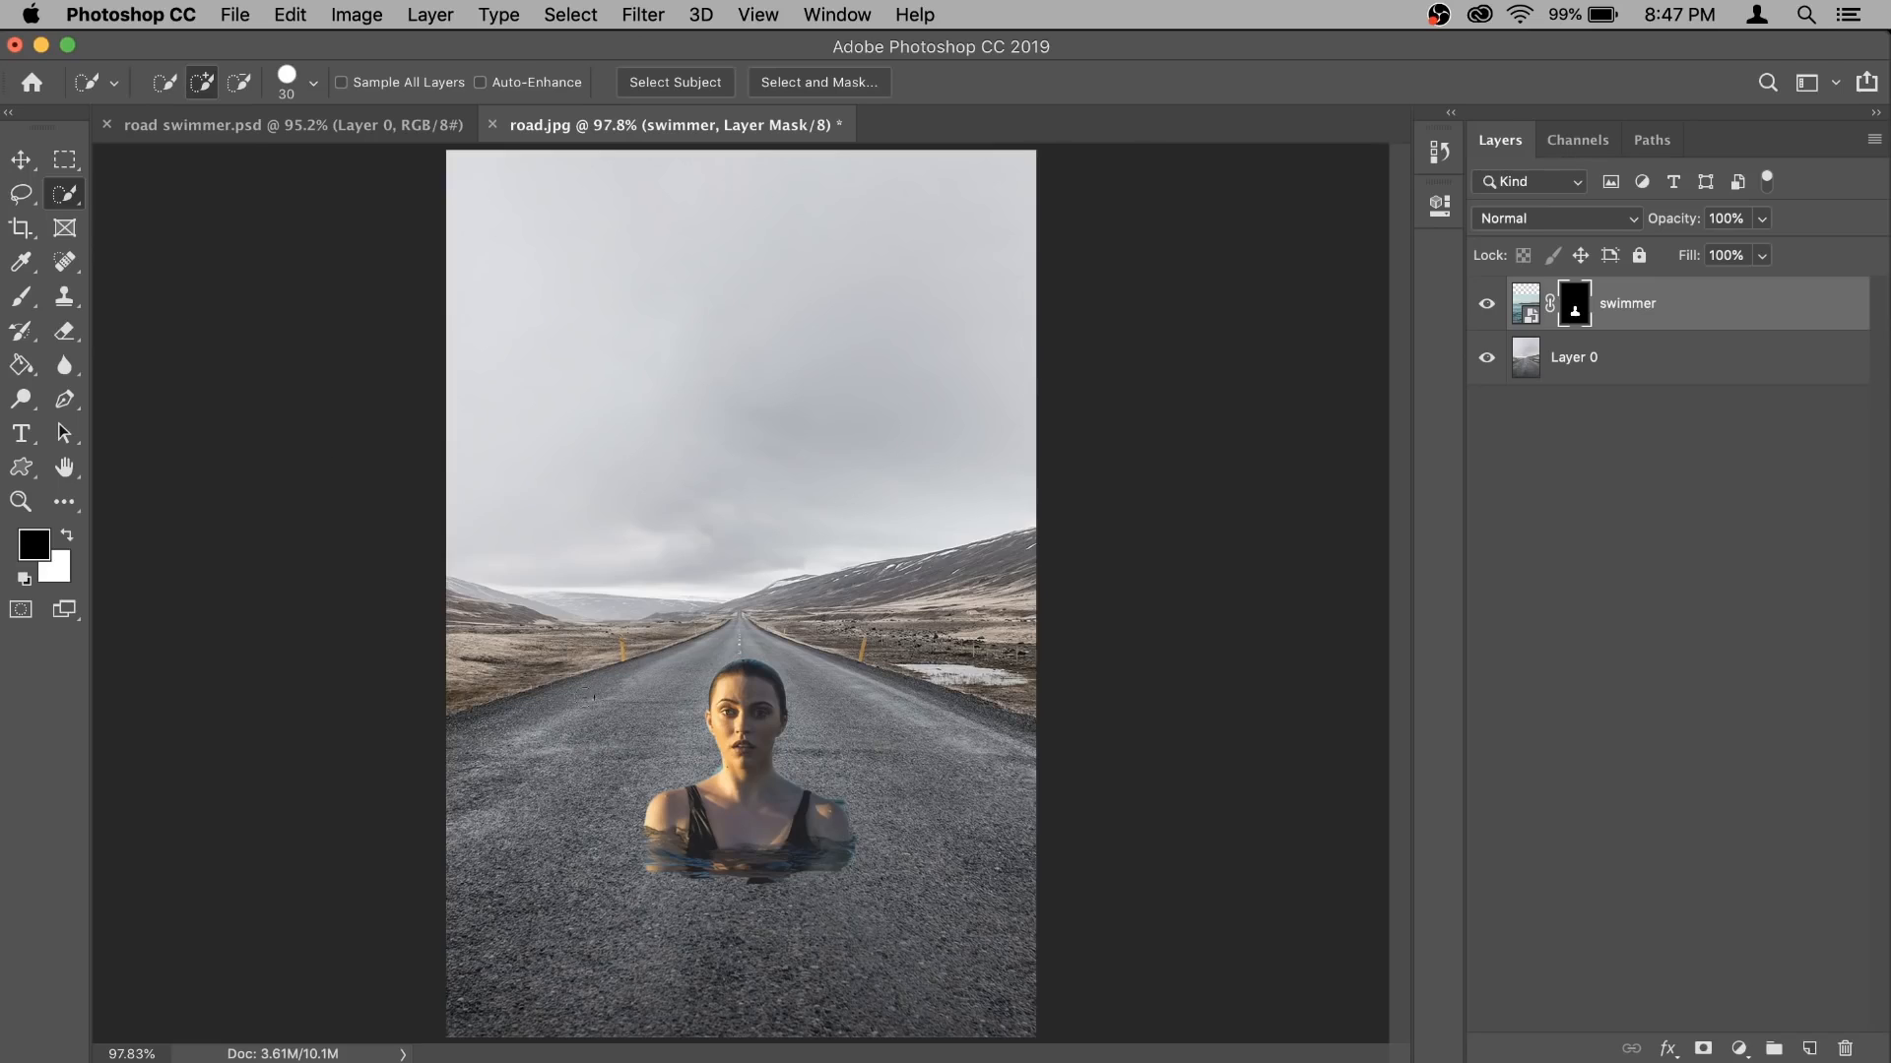
- Prepare a soft 300 px brush with 0% hardness for painting on the swimmer layer's mask
left_click(19, 305)
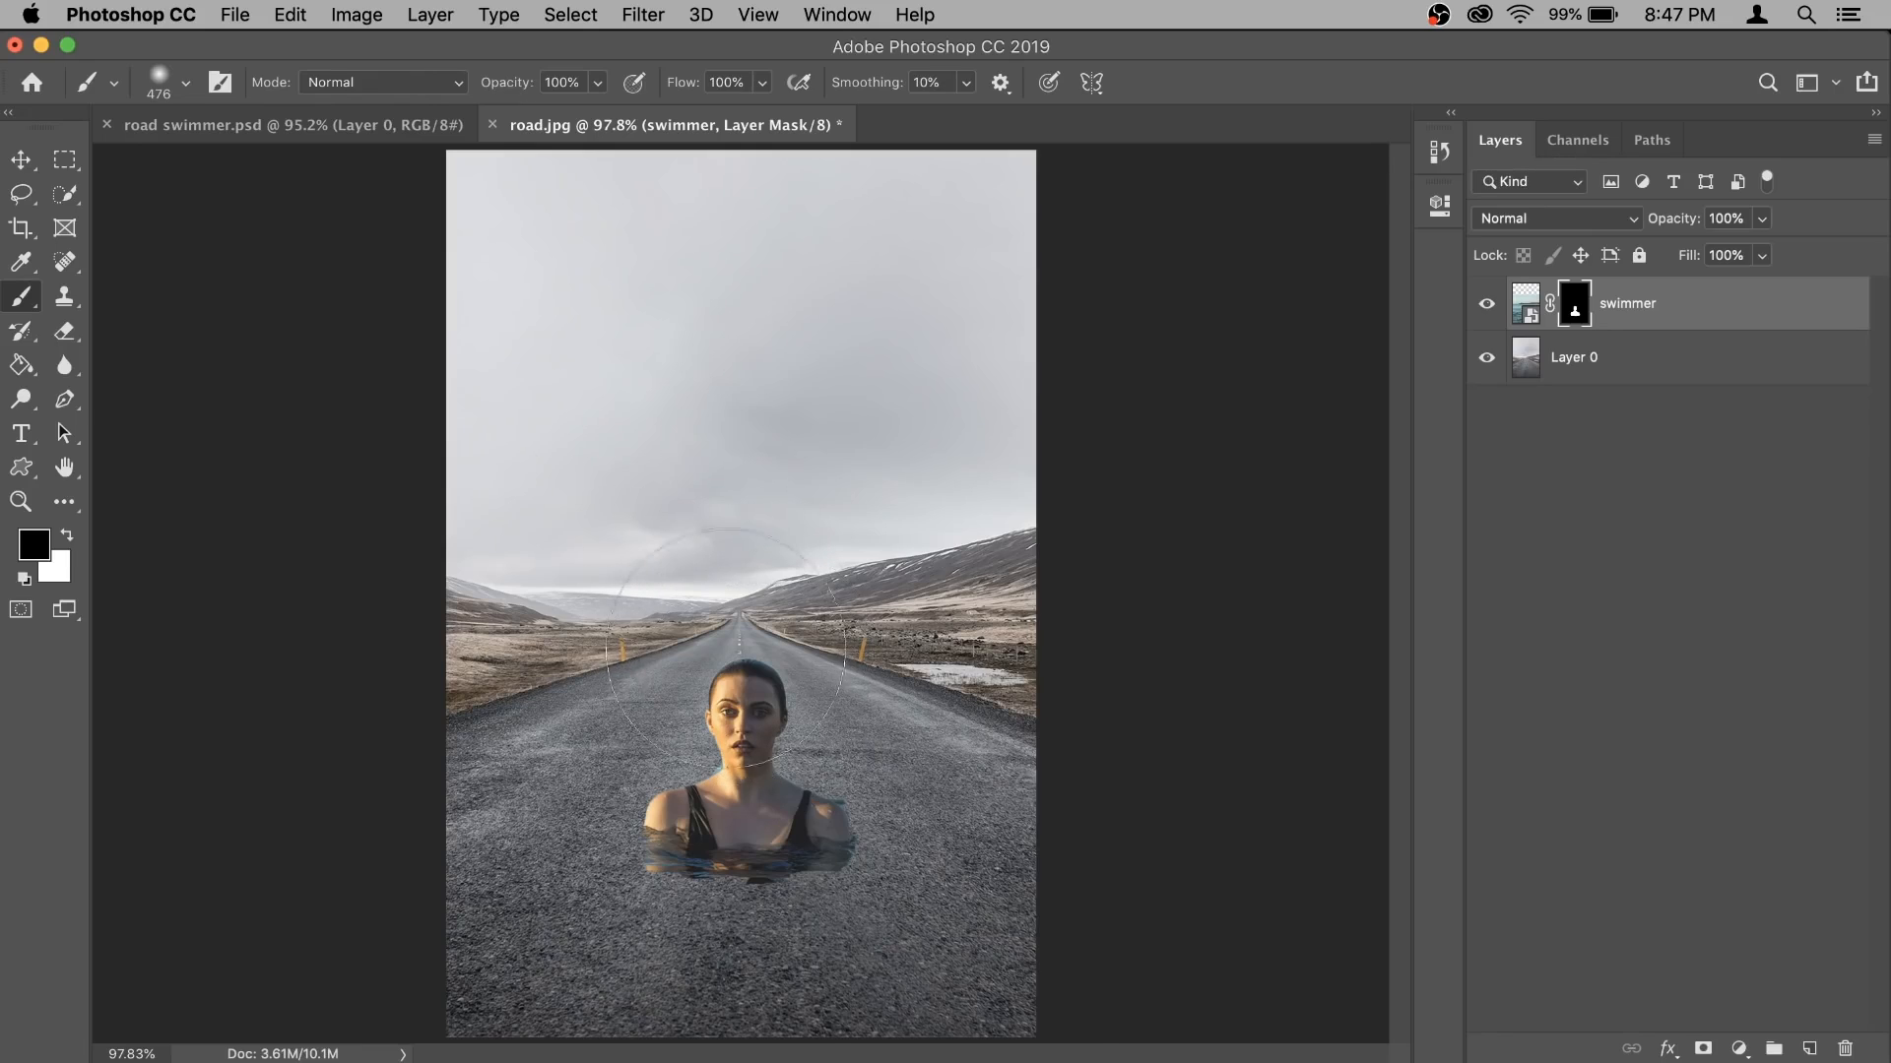
right_click(726, 647)
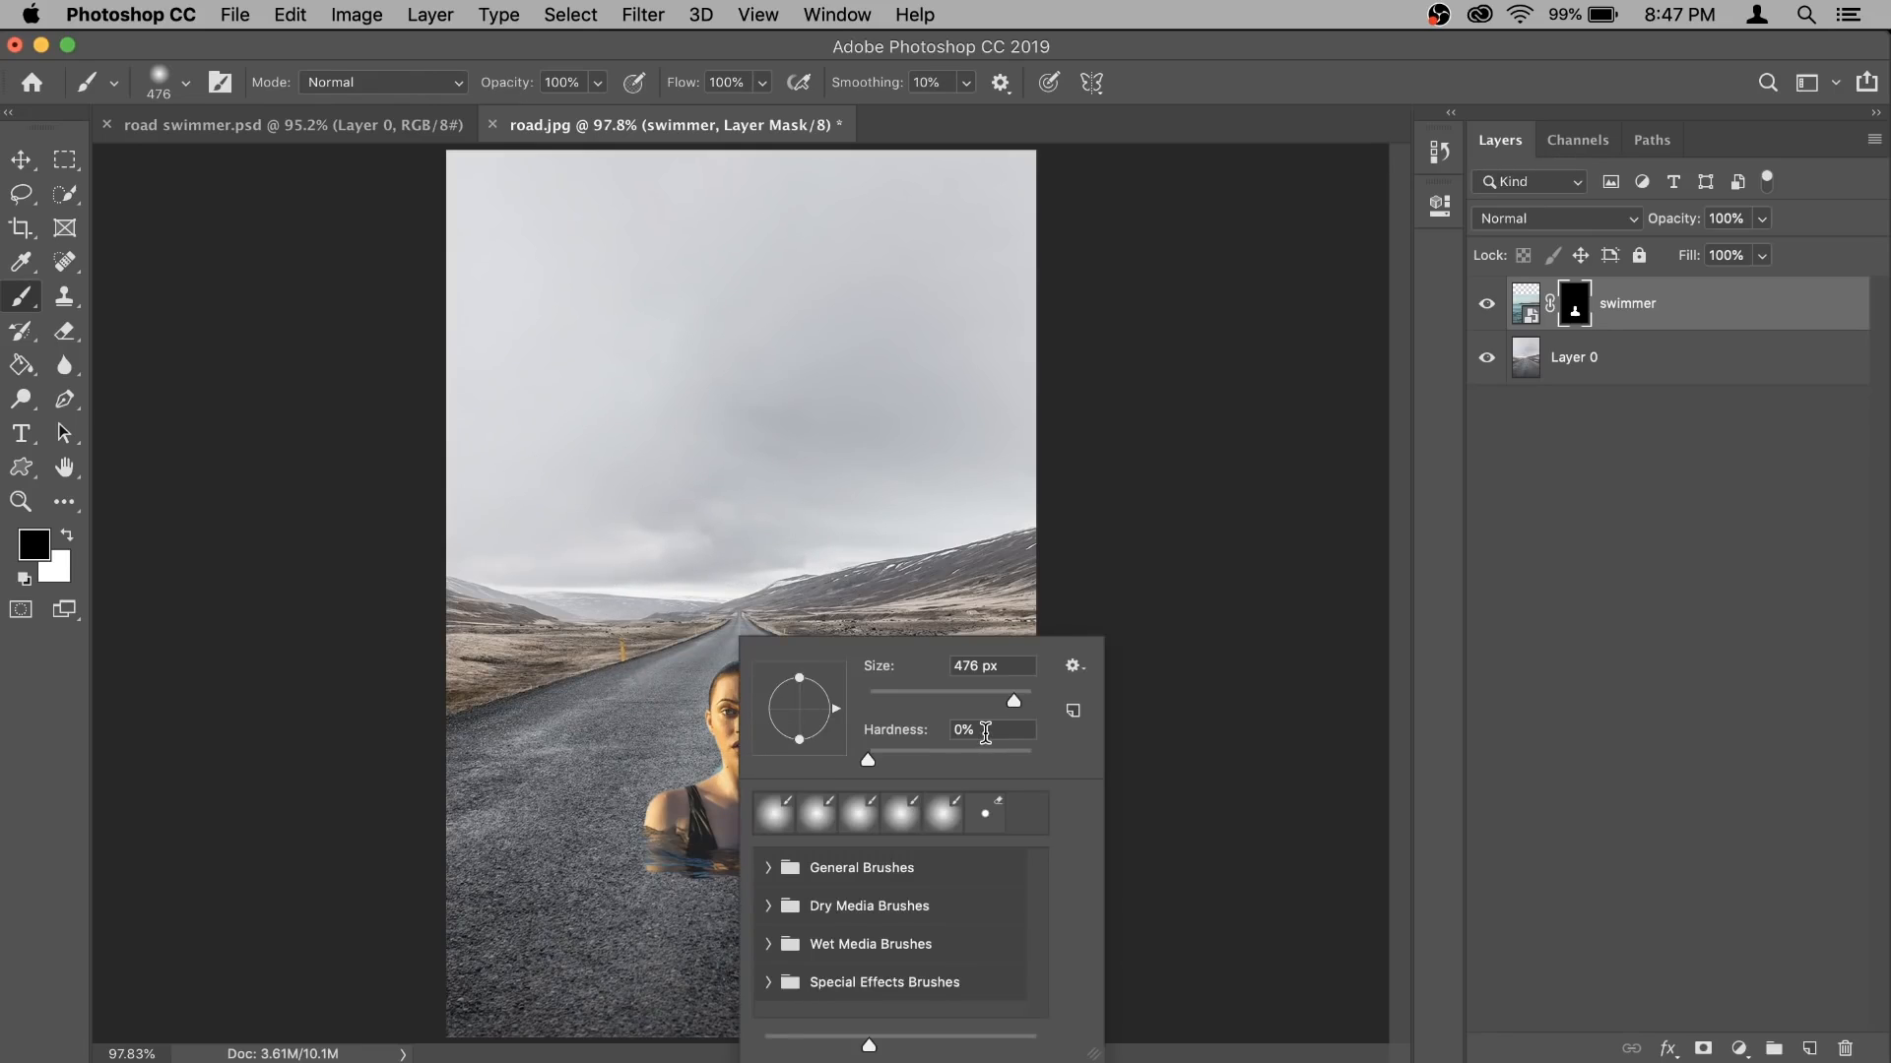
left_click(1573, 315)
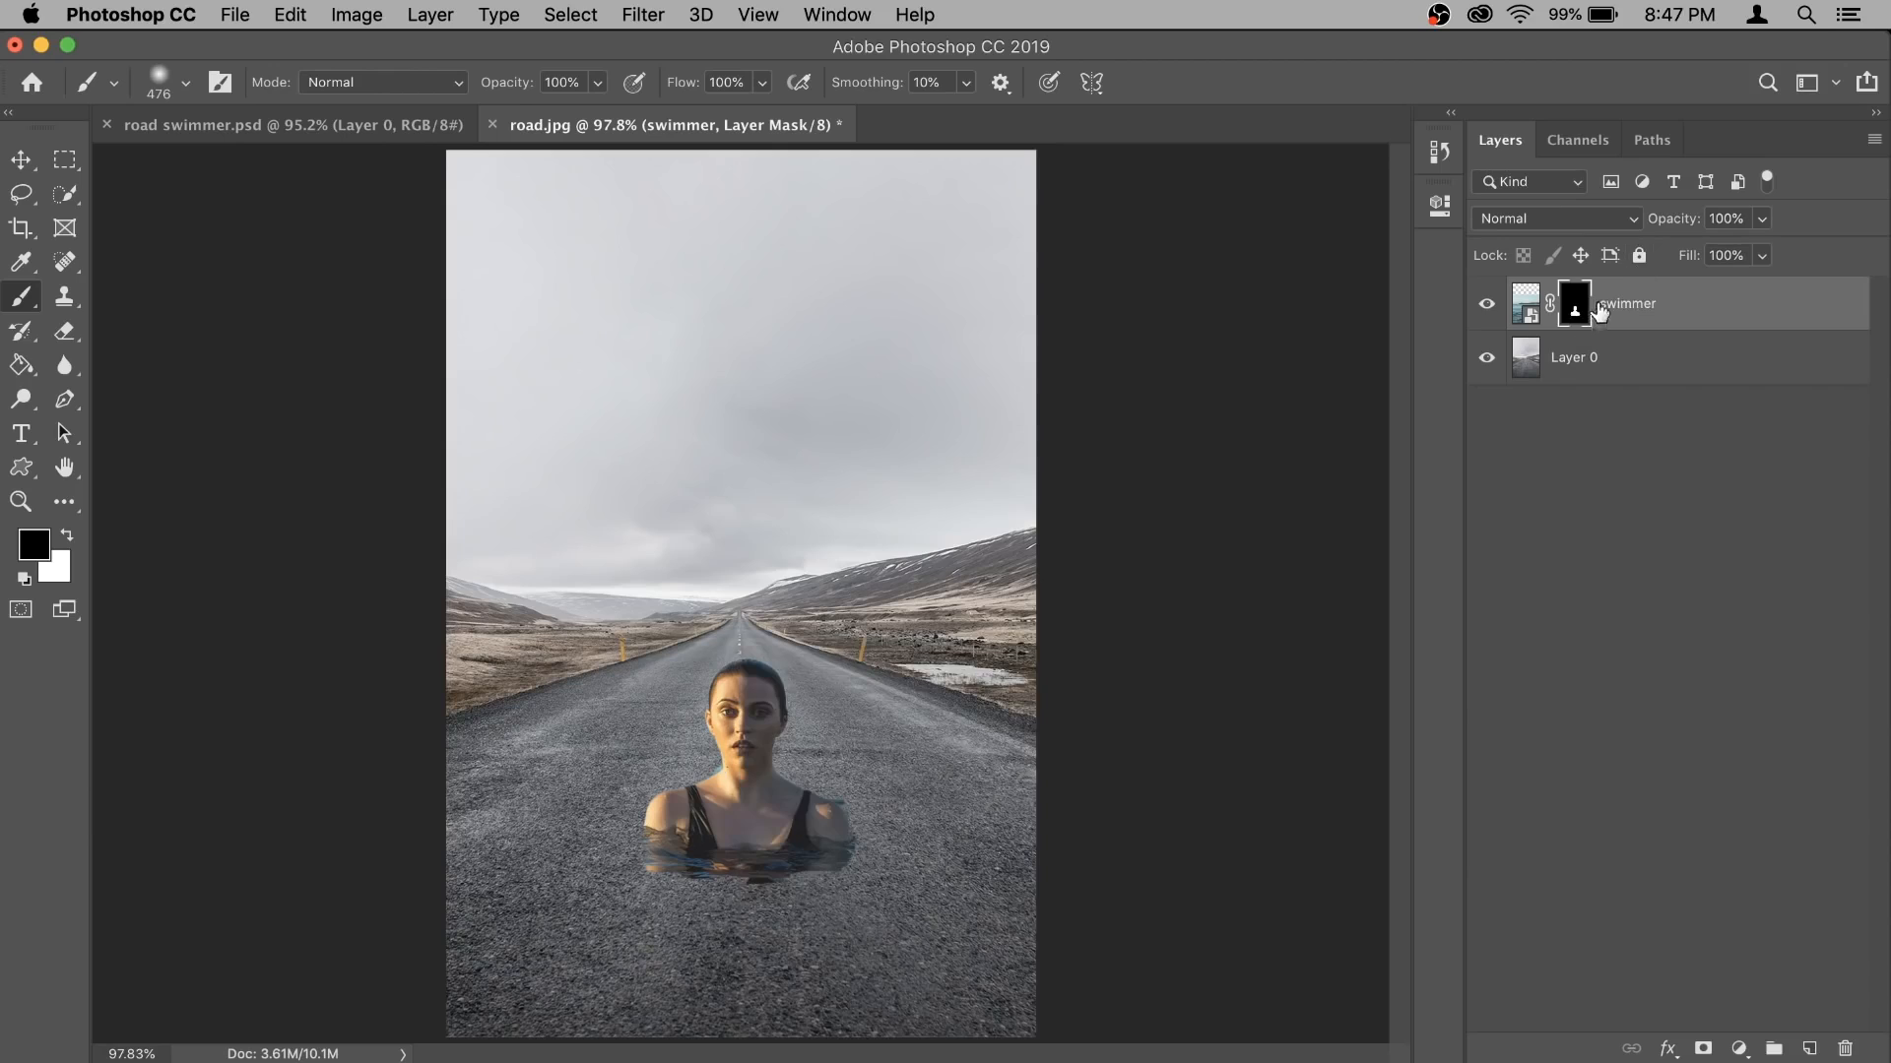
key("bracketleft")
key("bracketleft")
key("bracketleft")
key("bracketright")
- Try painting black on the mask over the woman's shoulder and chest, and undo the strokes
left_click_drag(664, 860, 711, 858)
left_click(710, 860)
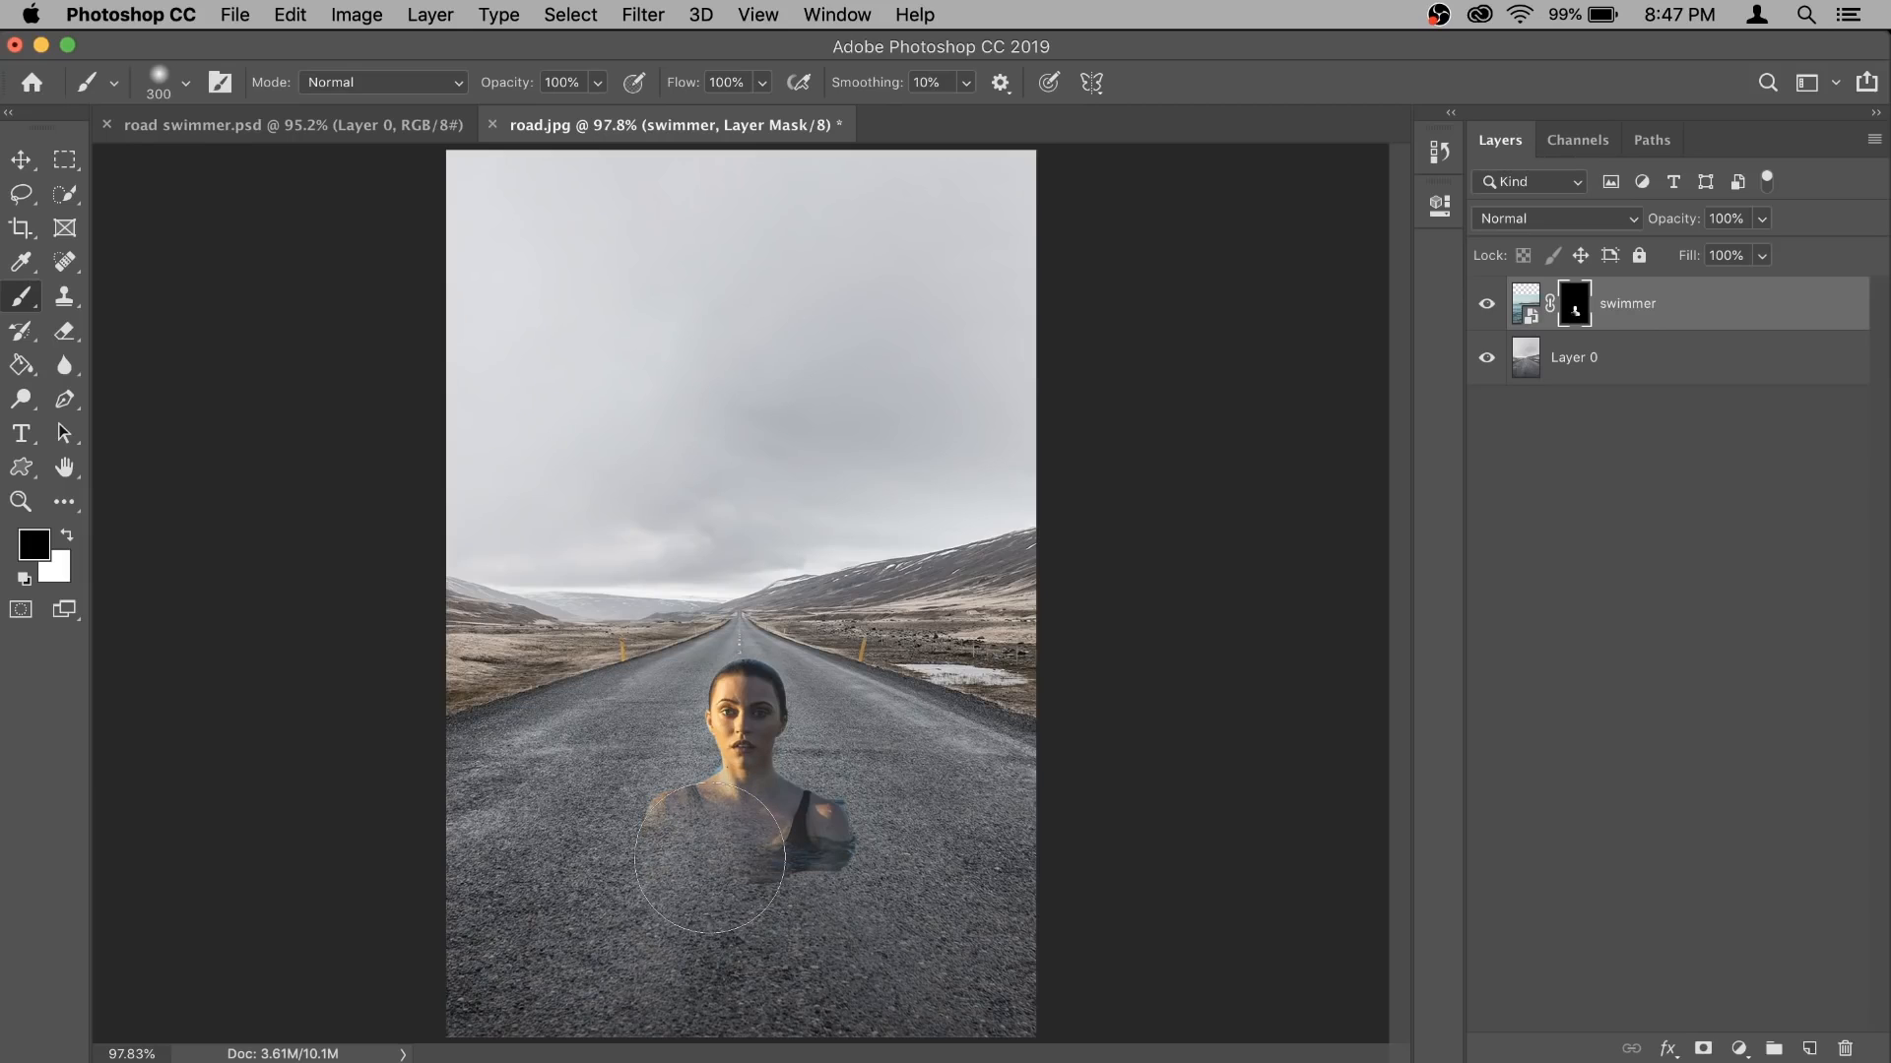
key("super+z")
key("super+z")
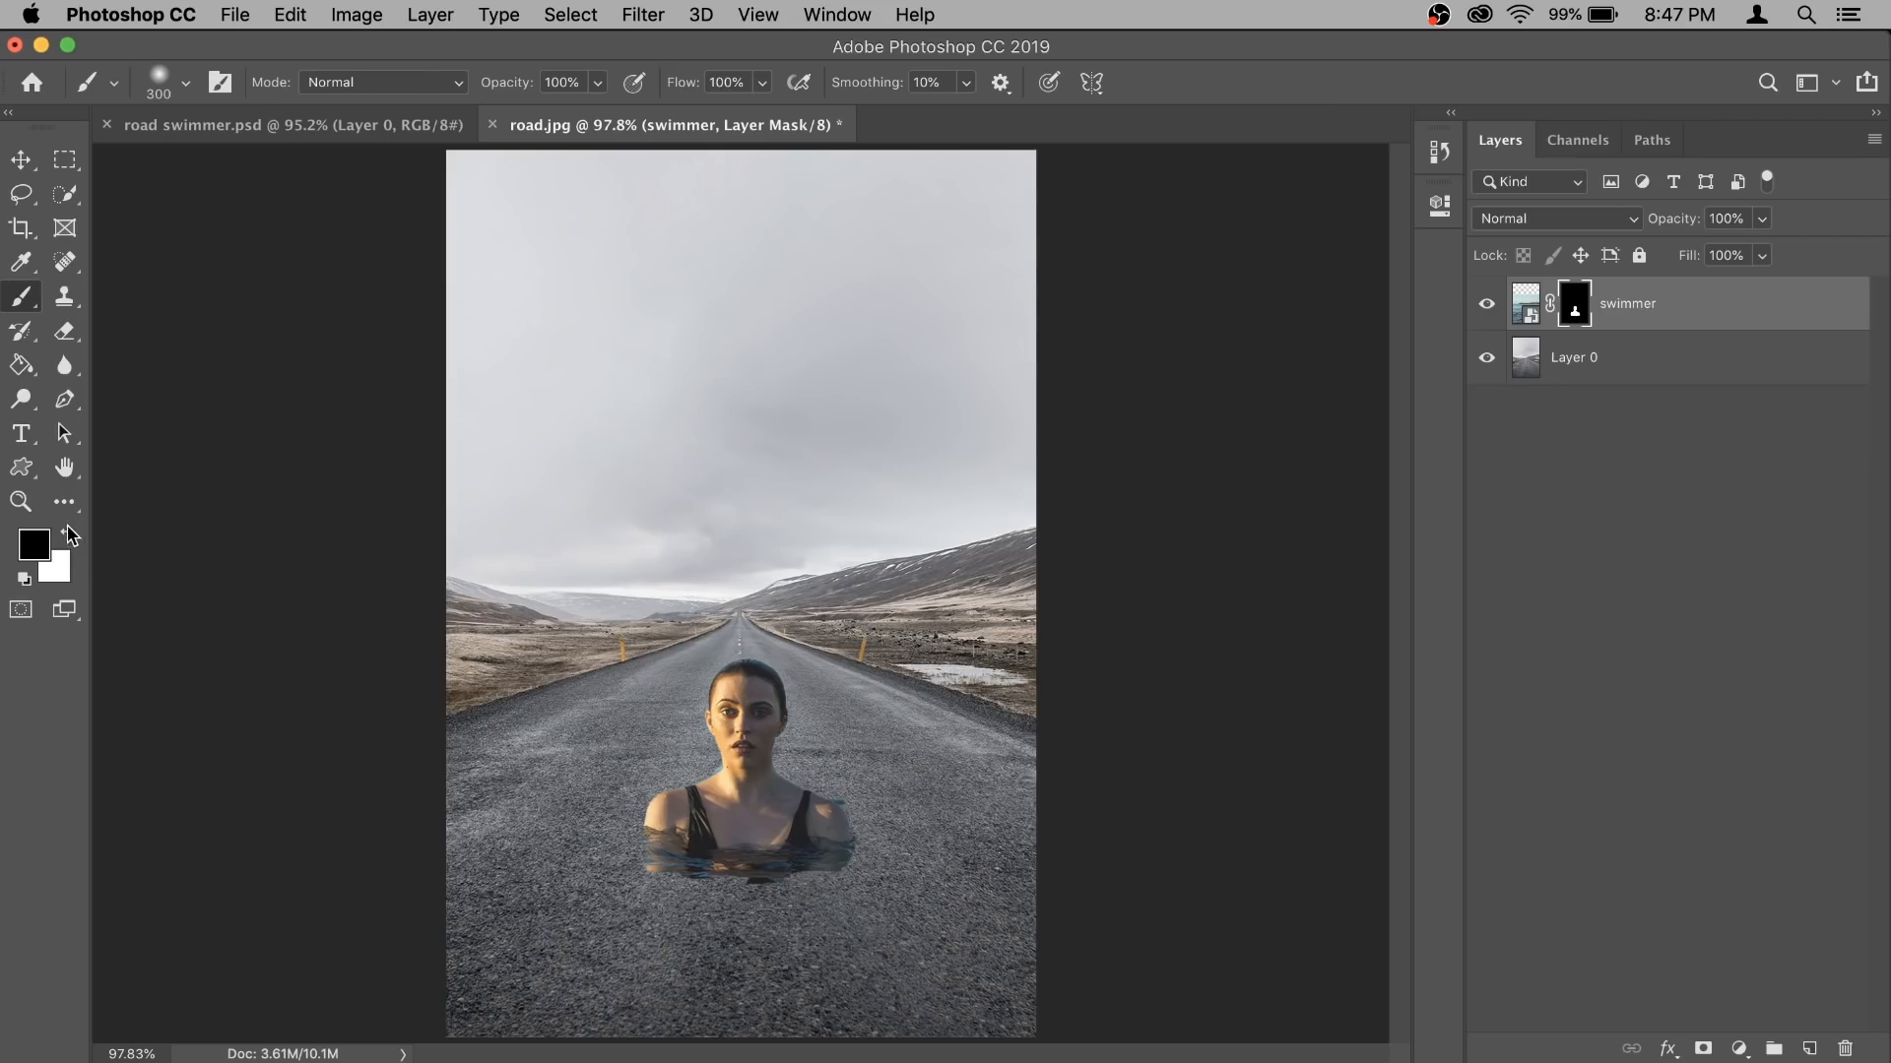
- Paint white on the mask around the woman's shoulders to reveal the surrounding water, reducing the brush to 200 px
left_click(69, 535)
mouse_move(611, 837)
left_mouse_down()
mouse_move(704, 891)
mouse_move(839, 858)
mouse_move(758, 891)
mouse_move(803, 851)
mouse_move(761, 844)
left_mouse_up()
key("bracketleft")
key("bracketleft")
mouse_move(641, 830)
left_mouse_down()
mouse_move(596, 847)
mouse_move(758, 854)
left_mouse_up()
key("super+z")
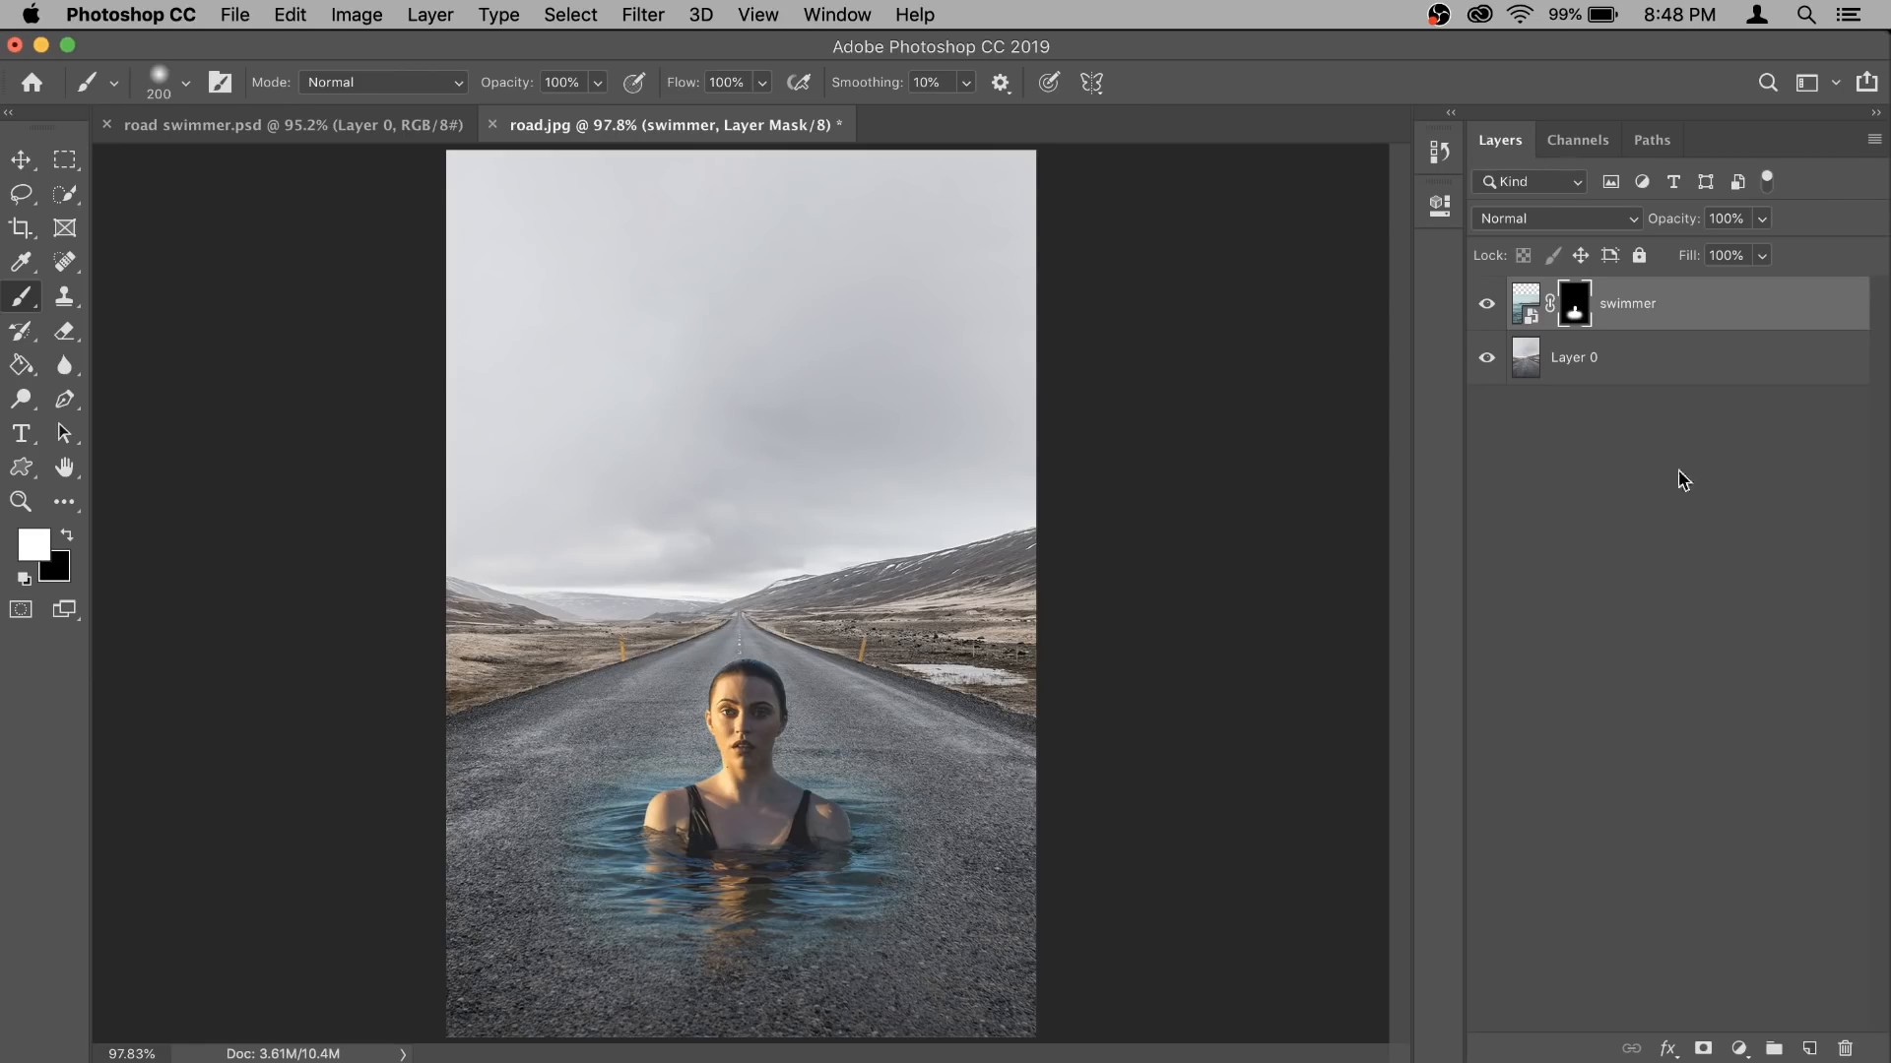
- Duplicate the swimmer layer together with its mask
left_click(1713, 304)
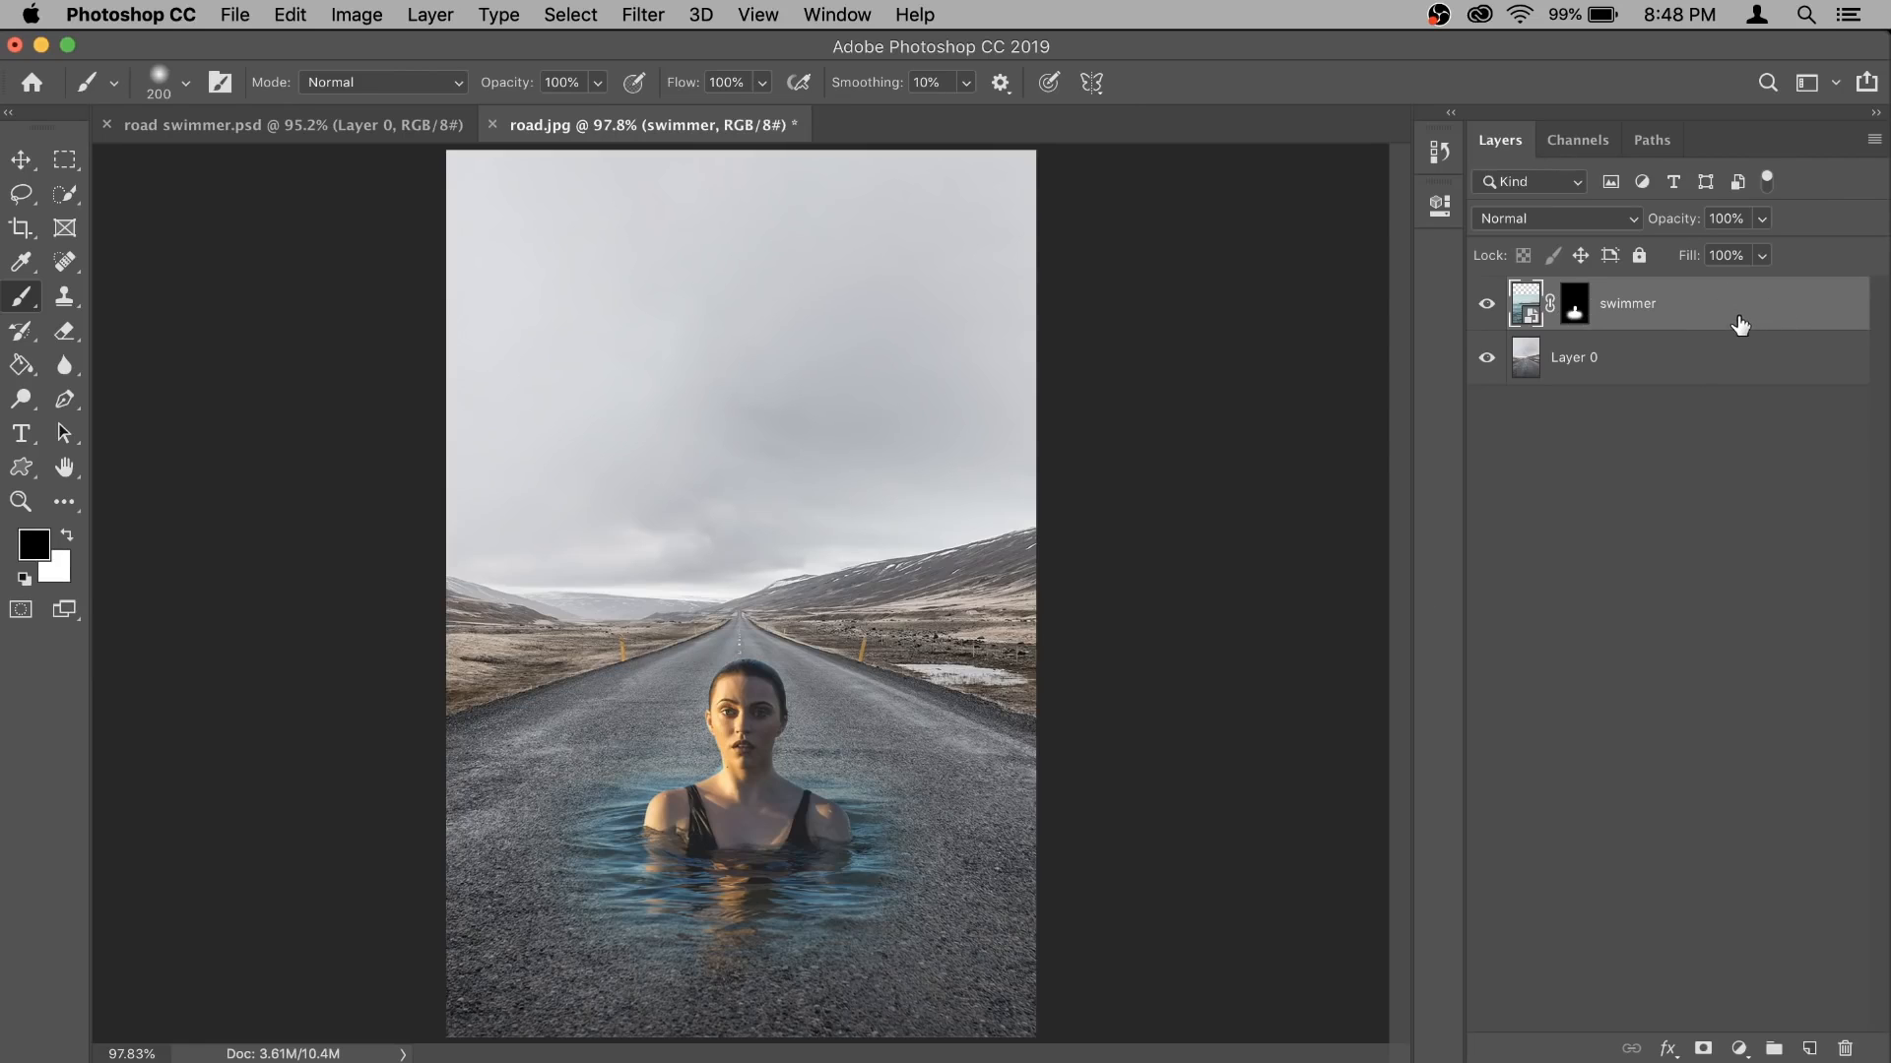
key("super+j")
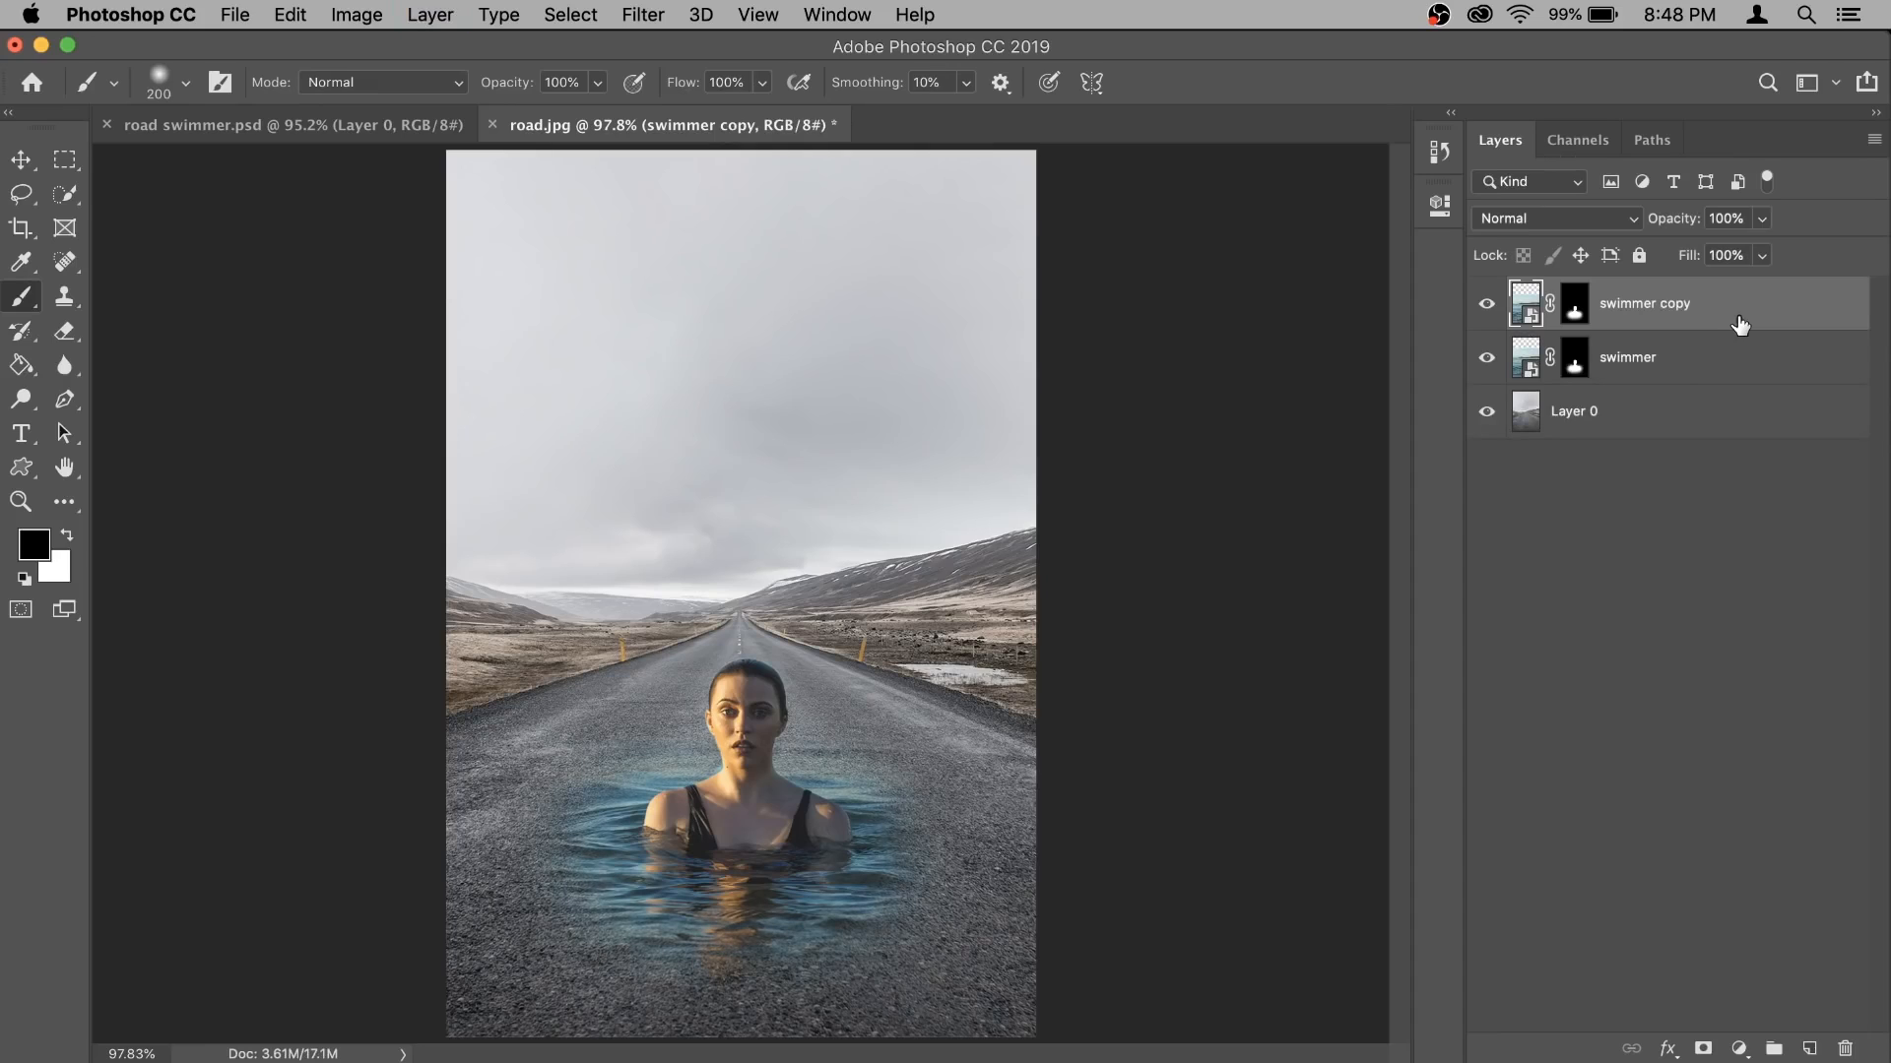
- Rename the original swimmer layer "swimmer hard light" and set its blend mode to Hard Light
left_click(1677, 363)
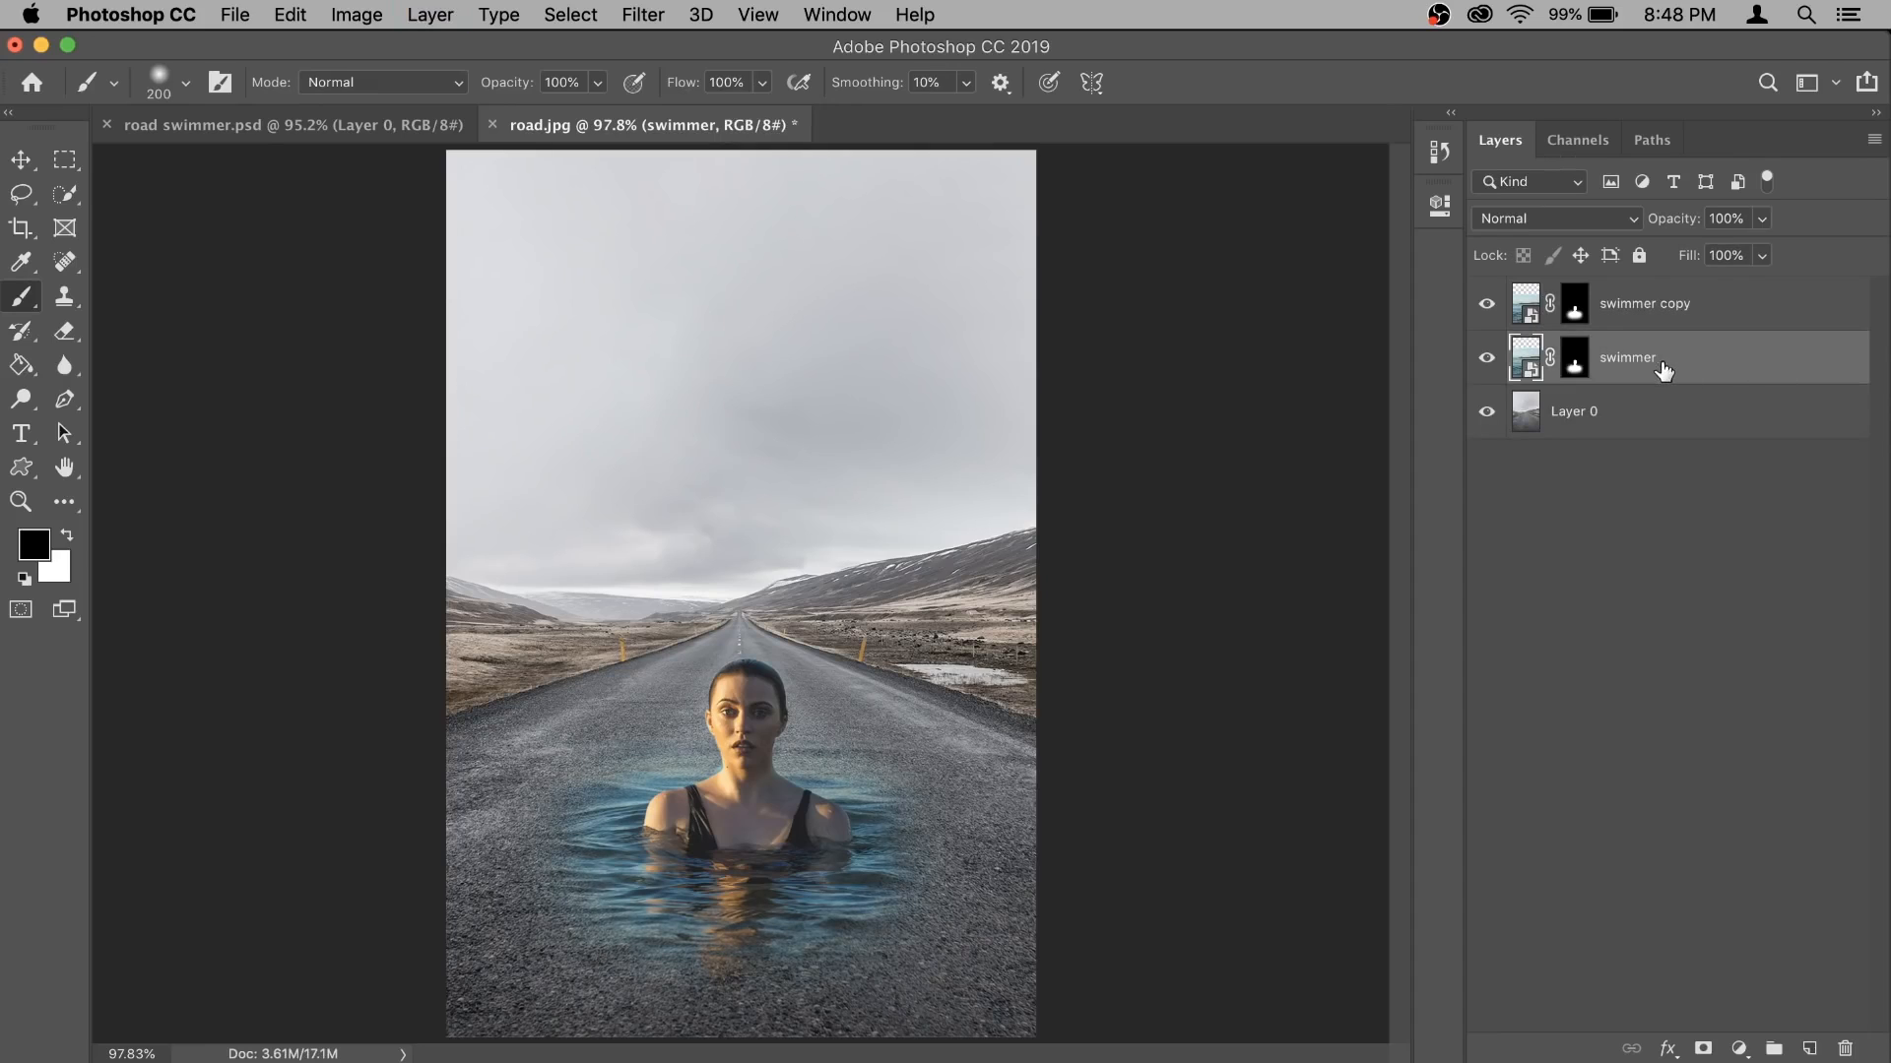
double_click(1630, 357)
key("Right")
type("hard light")
key("Return")
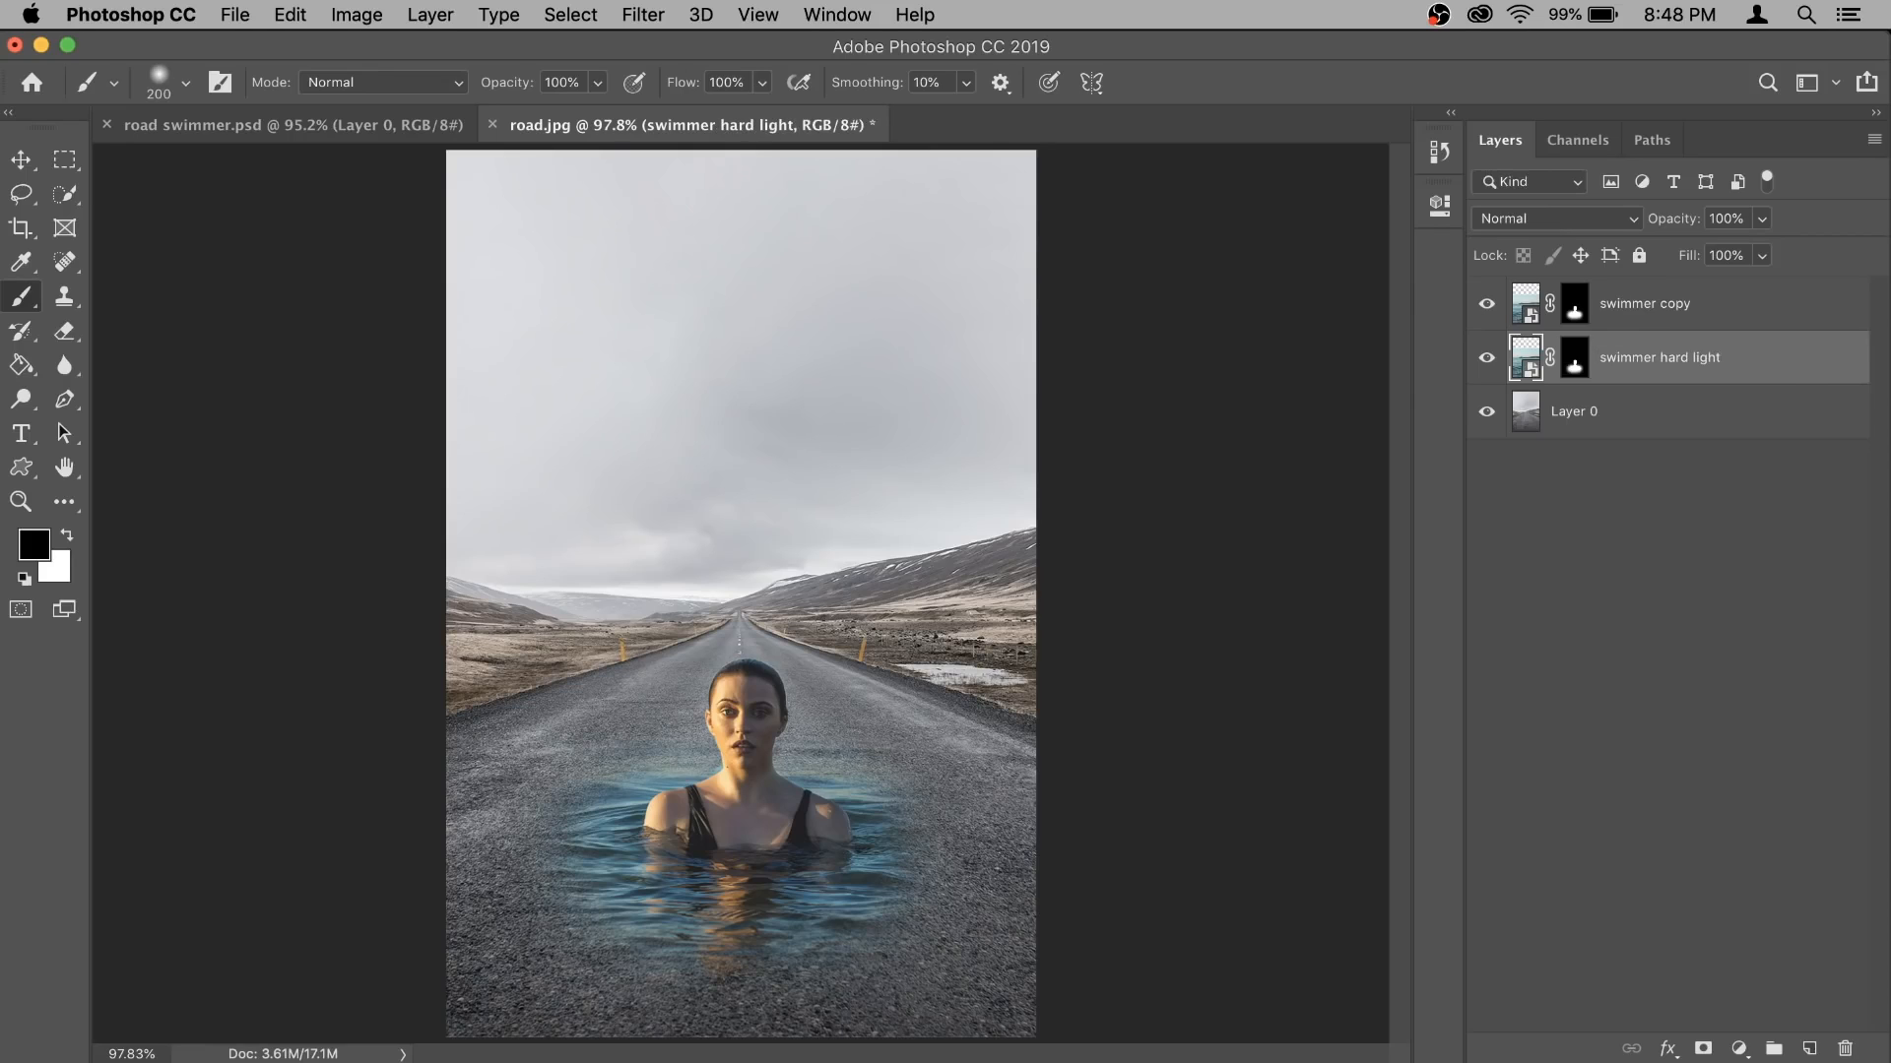
left_click(1585, 221)
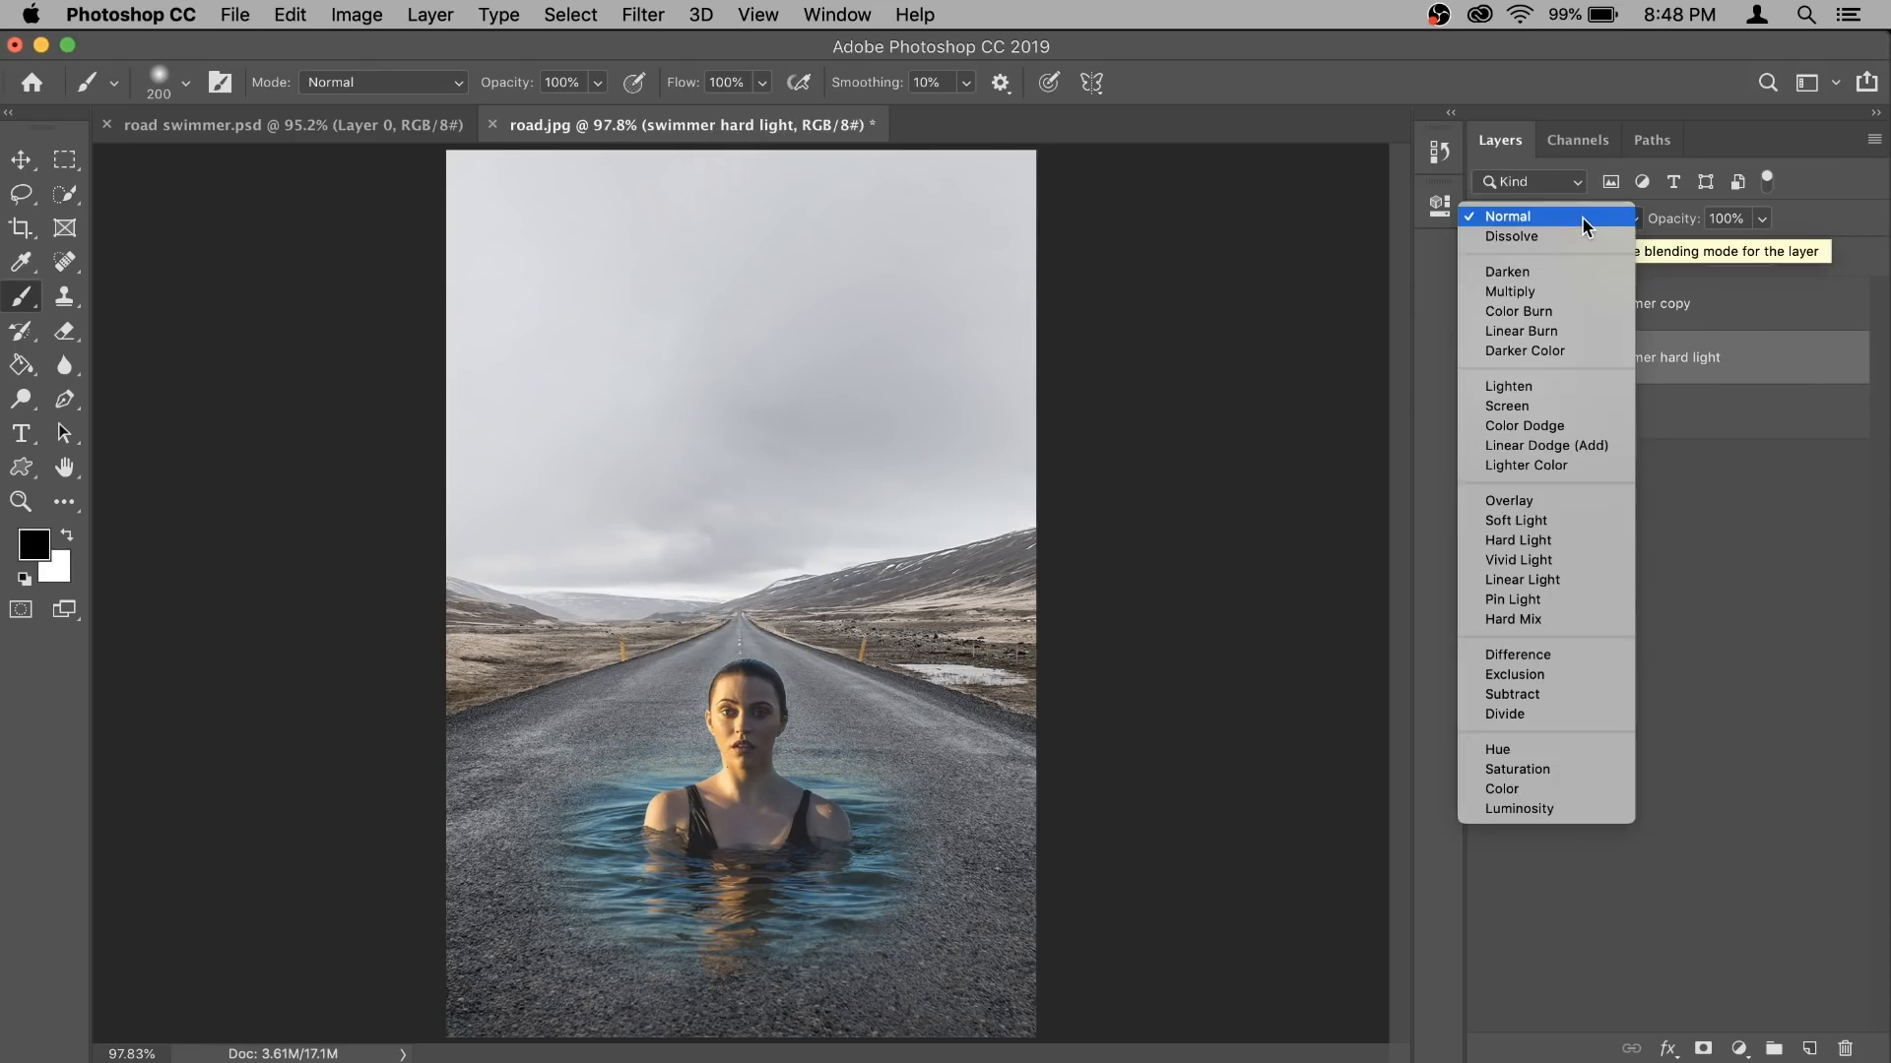
left_click(1573, 541)
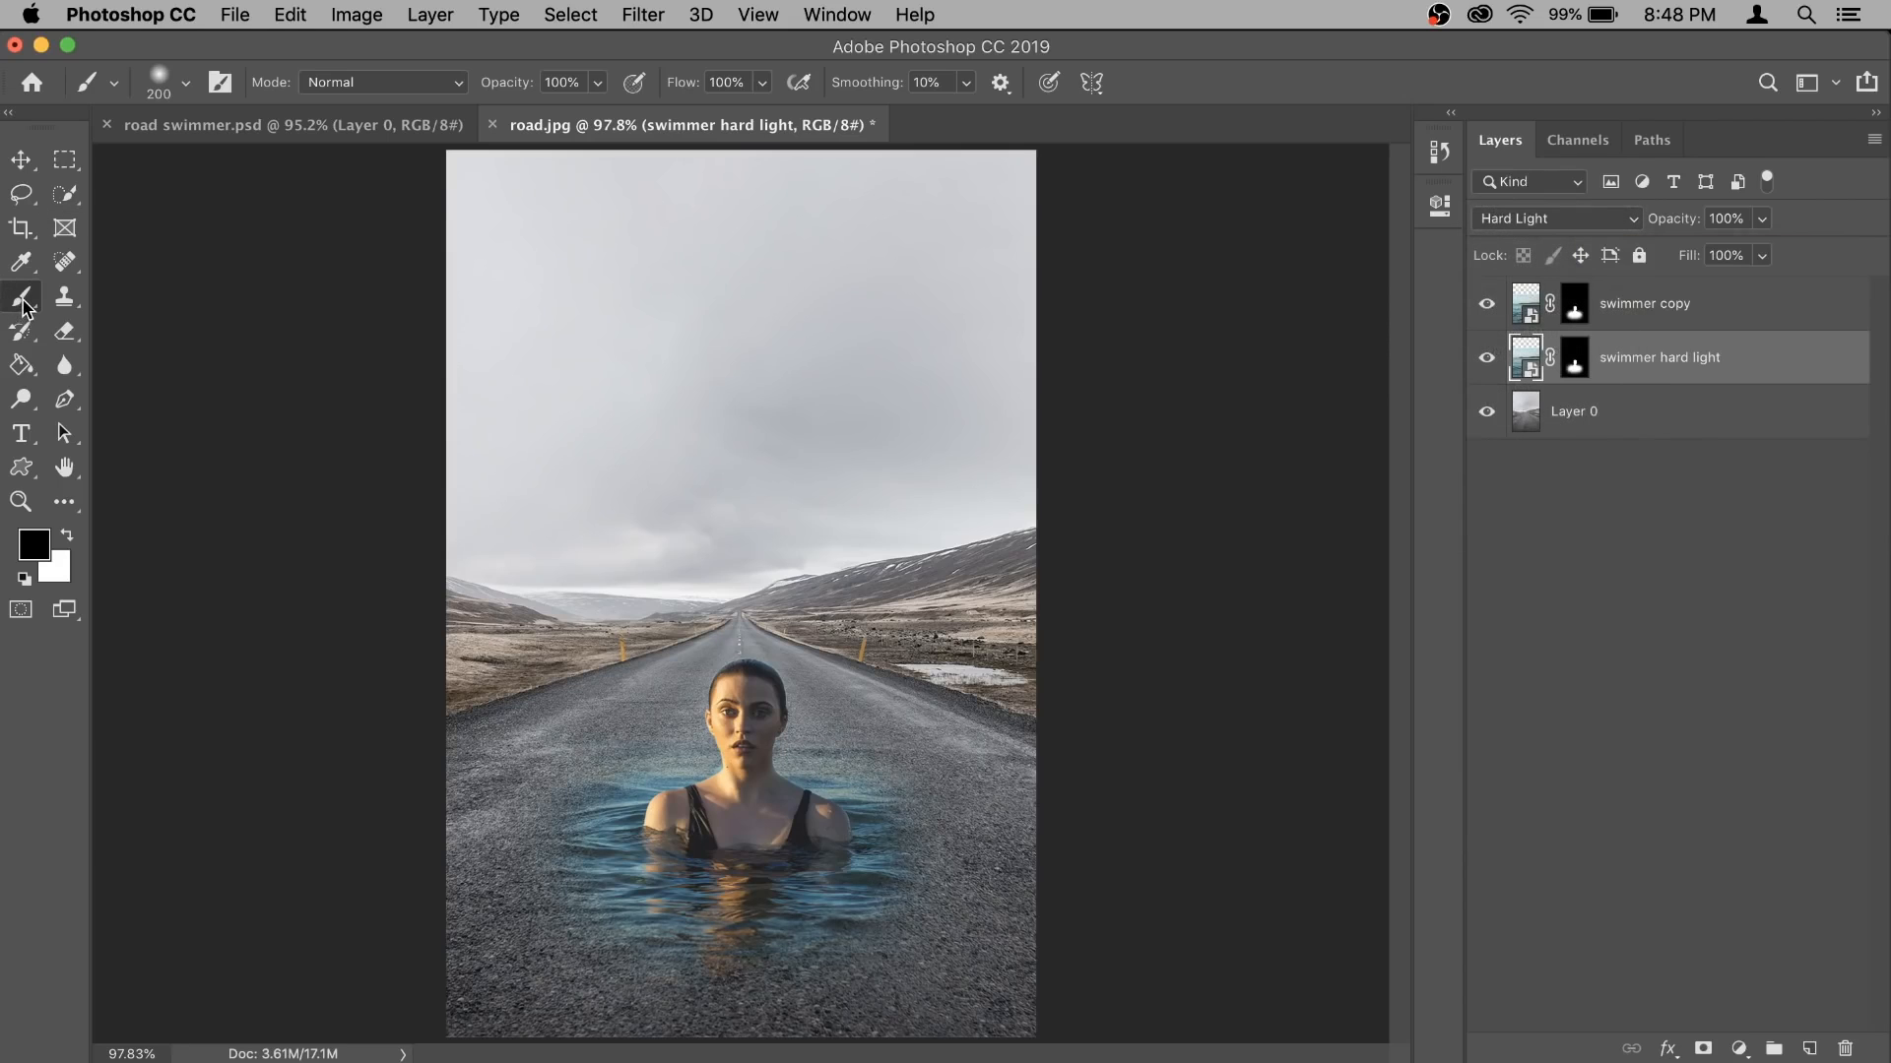
- Paint white on the swimmer hard light mask on both sides of the woman to widen the water, enlarging the brush to 250 px
left_click(1576, 357)
key("x")
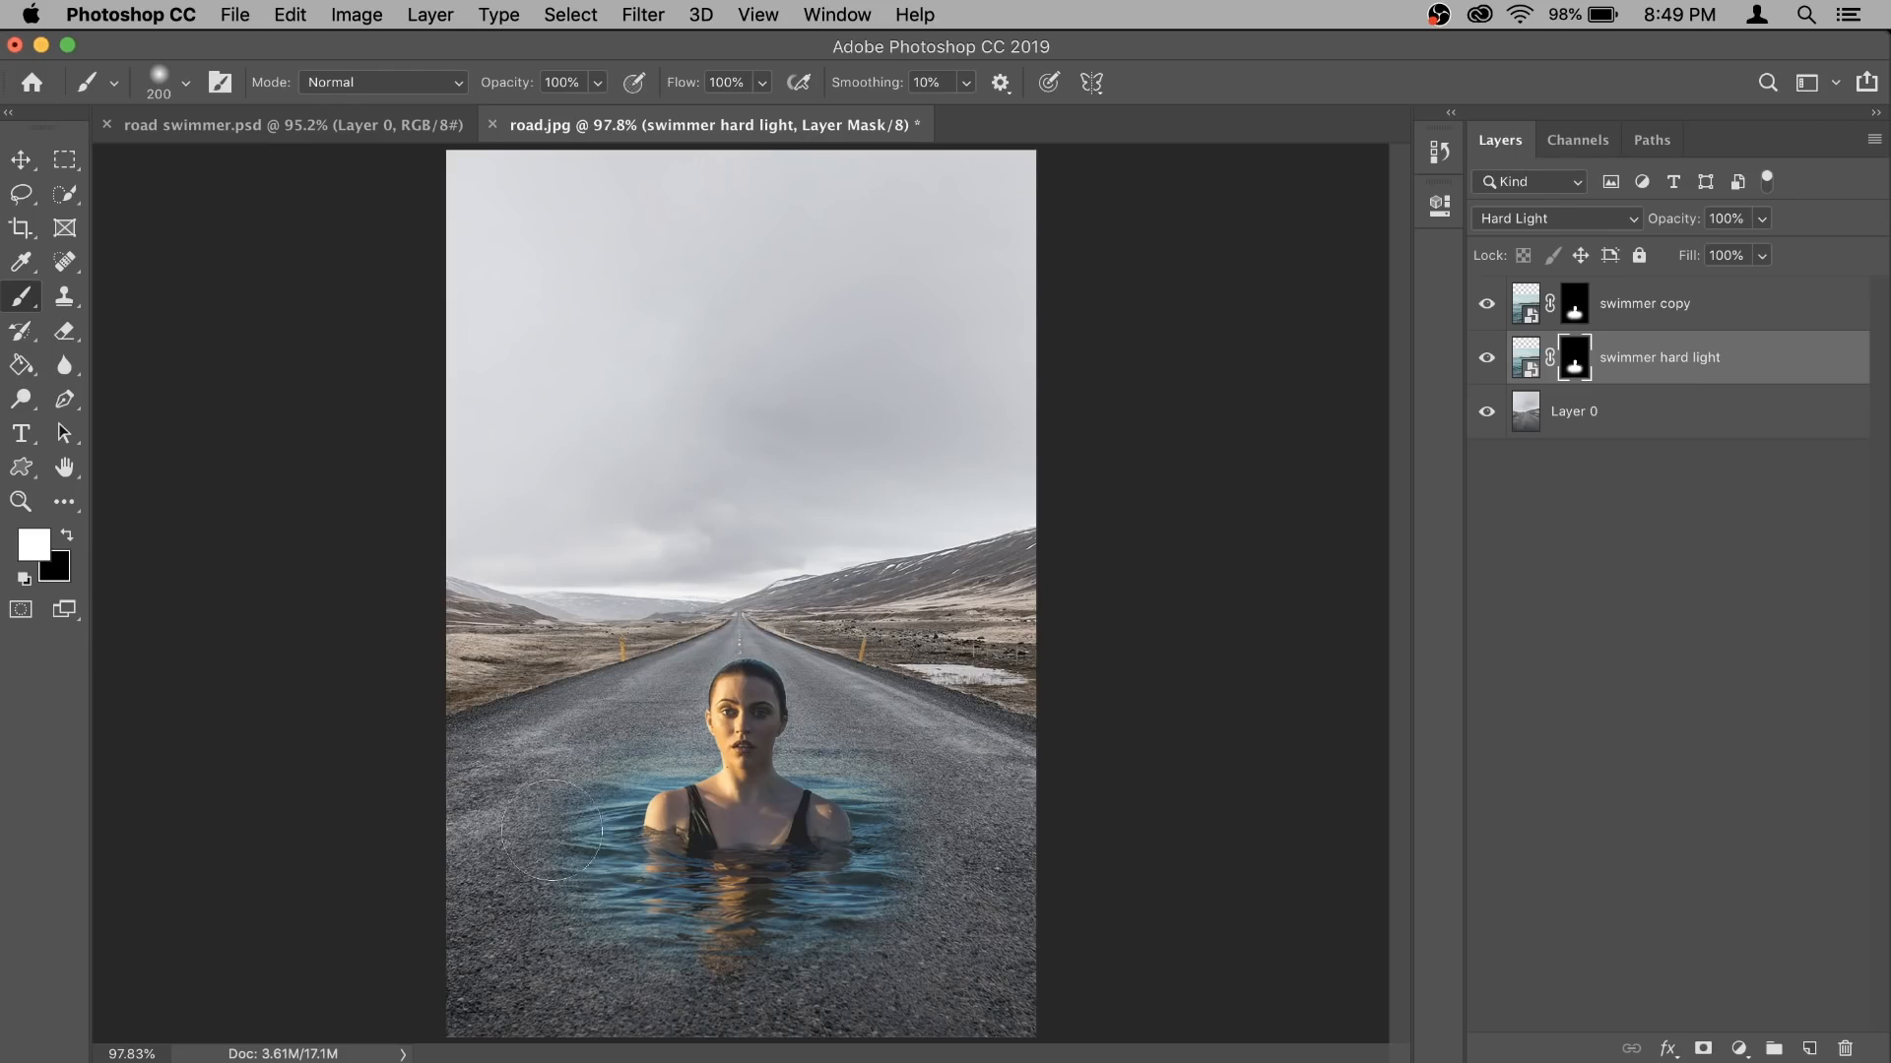
mouse_move(565, 844)
left_mouse_down()
mouse_move(647, 913)
mouse_move(829, 892)
mouse_move(850, 860)
mouse_move(930, 836)
mouse_move(960, 867)
left_mouse_up()
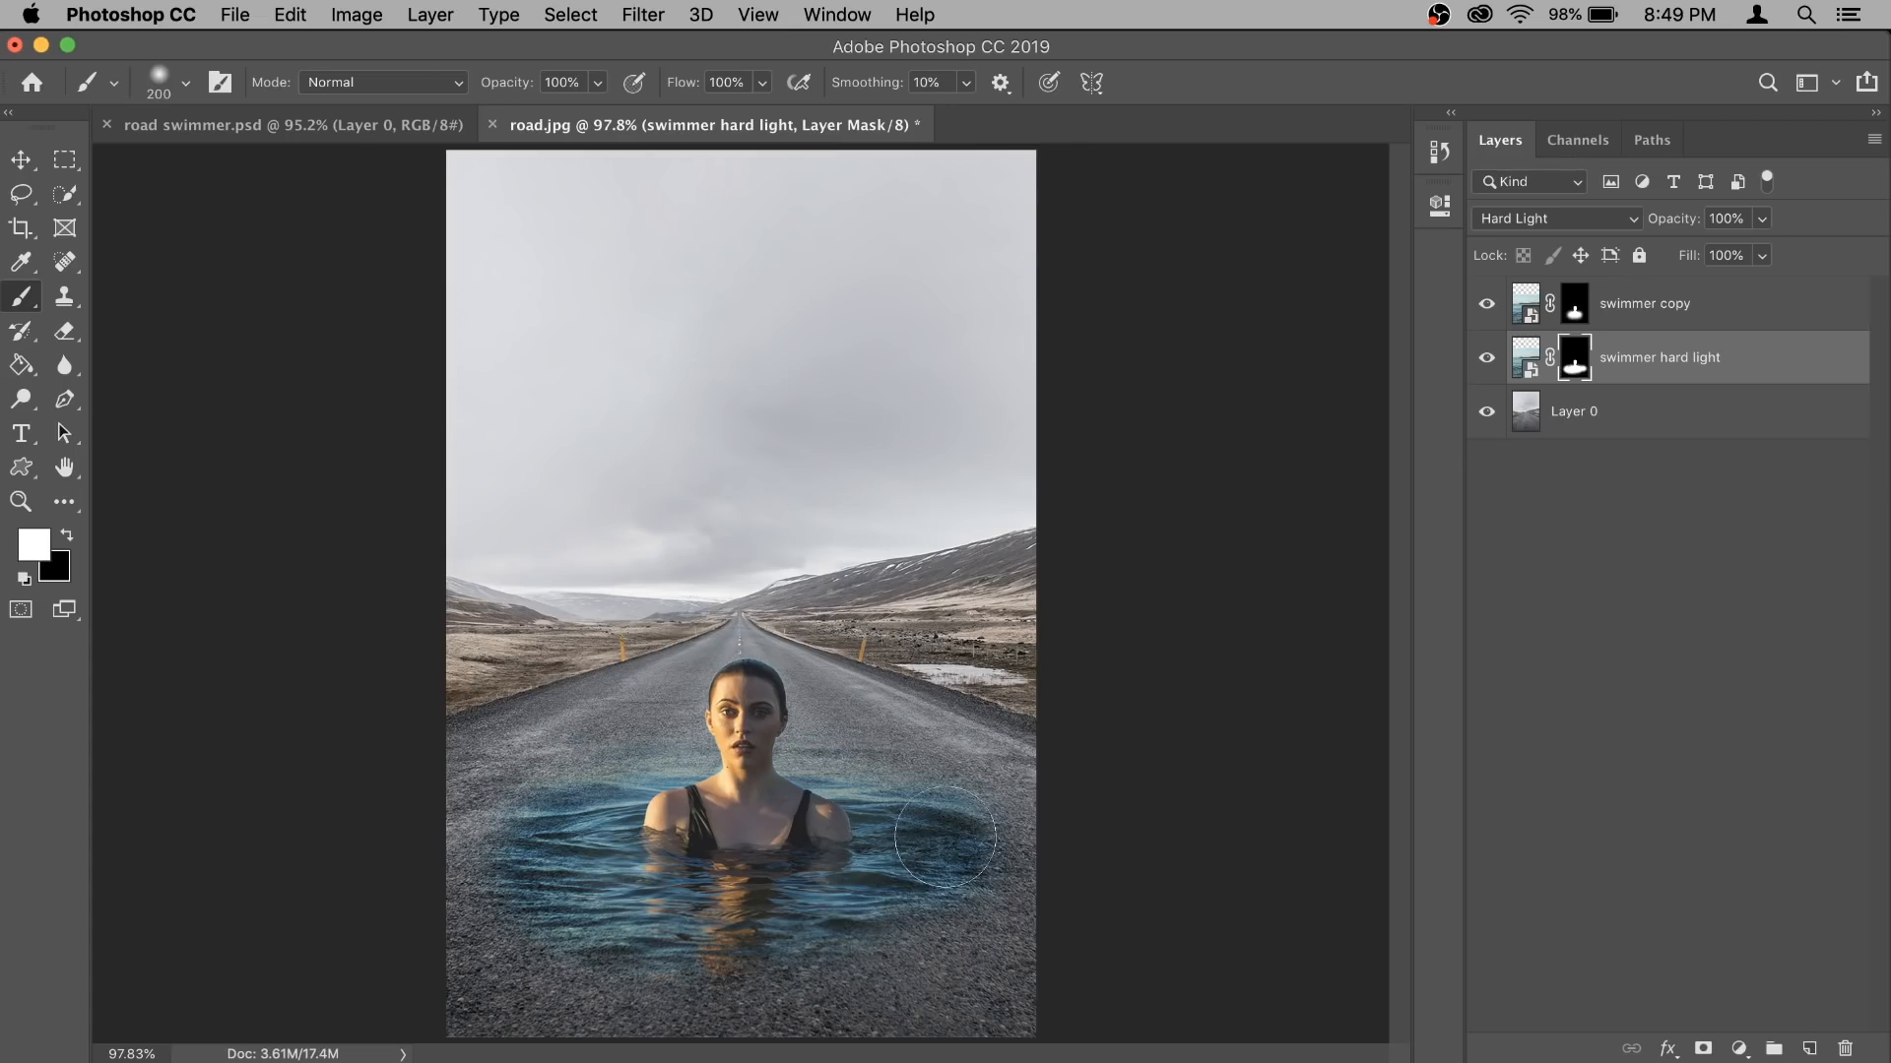
key("bracketright")
left_click_drag(961, 867, 947, 866)
mouse_move(581, 861)
left_mouse_down()
mouse_move(552, 839)
mouse_move(524, 875)
mouse_move(535, 897)
left_mouse_up()
mouse_move(902, 879)
left_mouse_down()
mouse_move(956, 863)
mouse_move(979, 890)
left_mouse_up()
- Lower the swimmer hard light layer's opacity to 65%
left_click(1761, 219)
left_click(1721, 254)
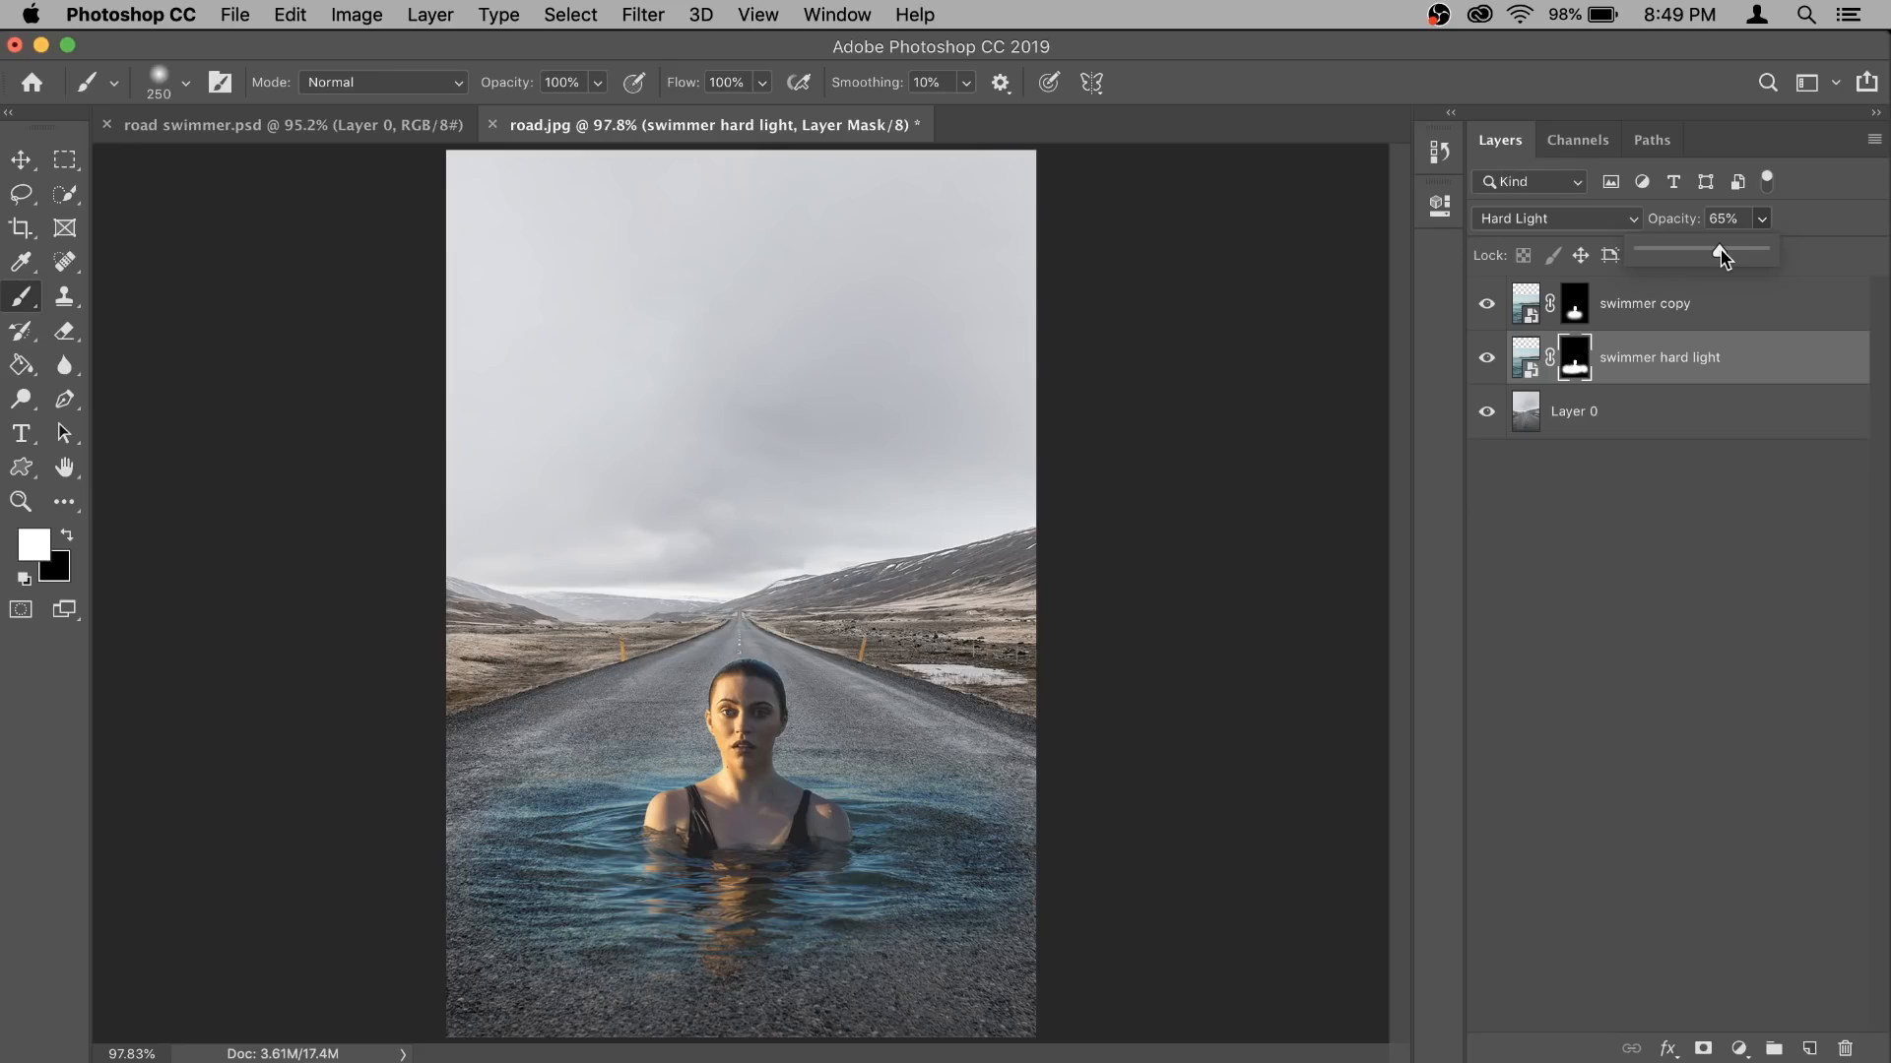
left_click(1758, 376)
left_click(1757, 374)
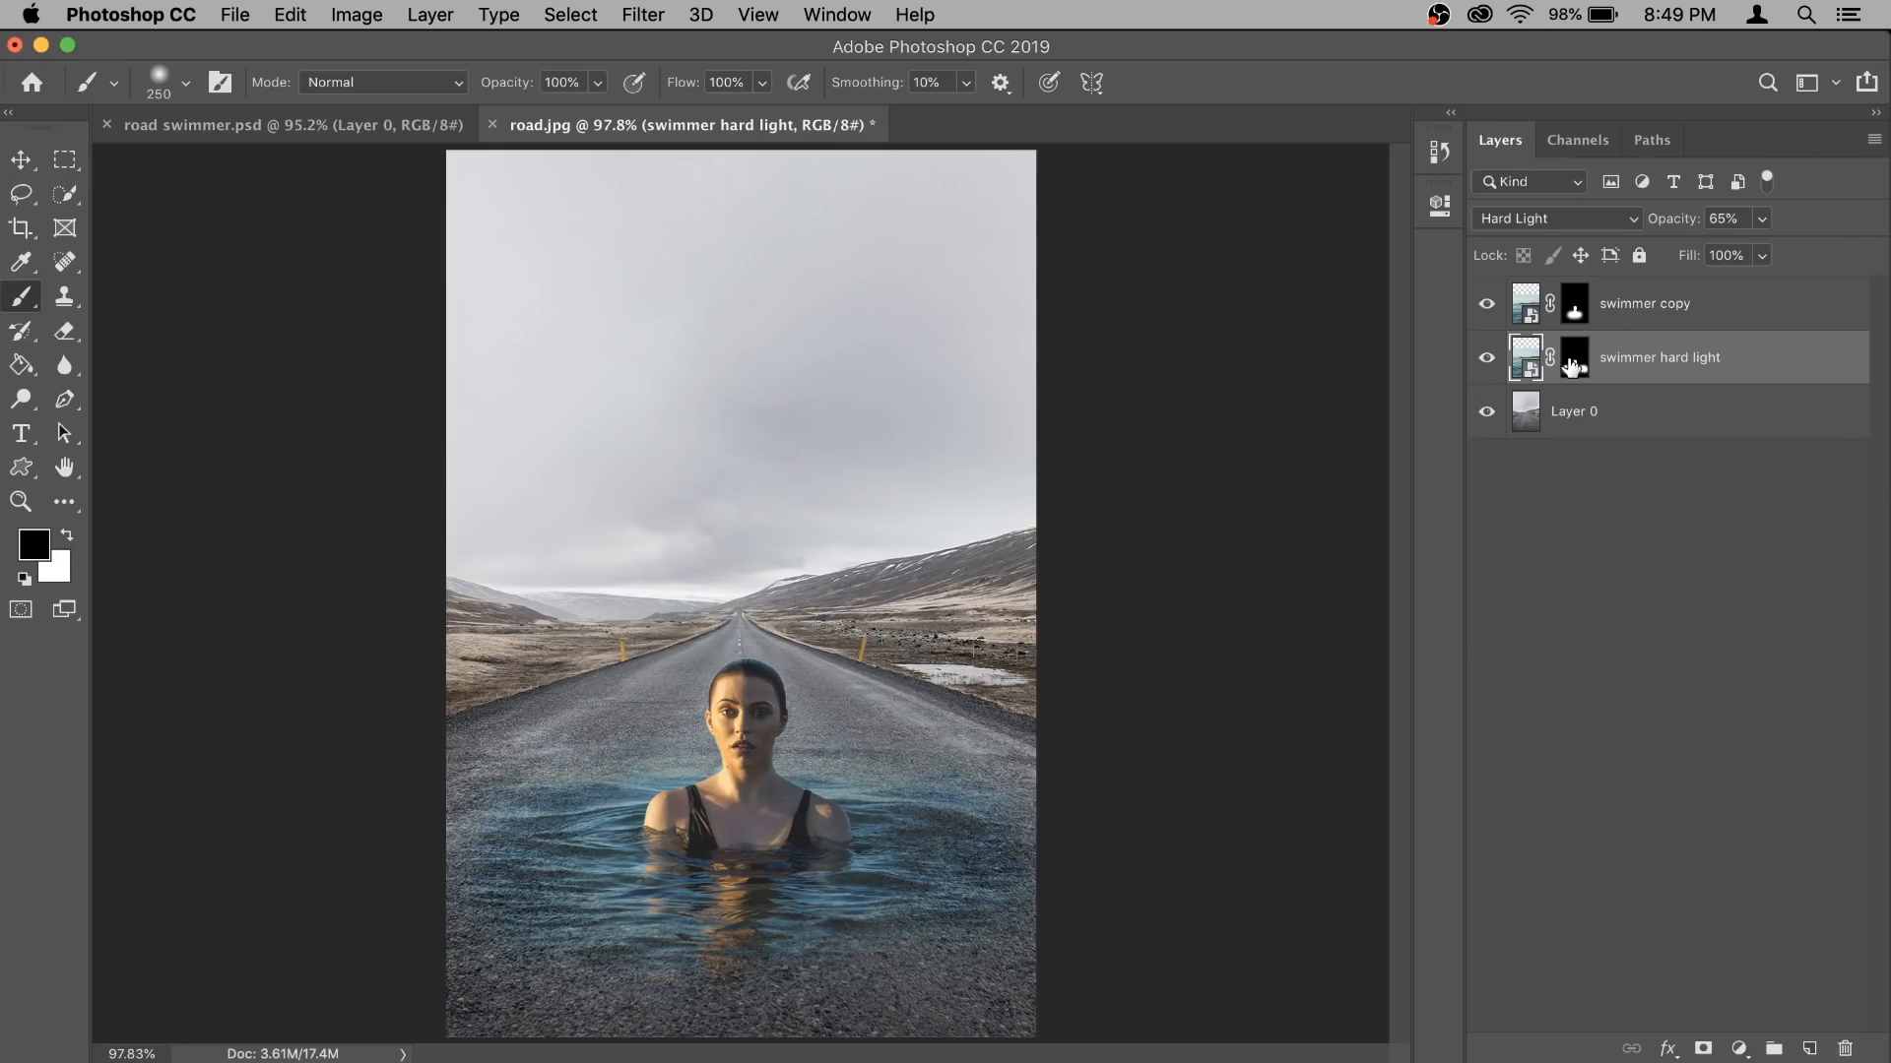
- Prepare a 500 px brush with black as the foreground color on the swimmer hard light layer's mask
left_click(1573, 362)
key("bracketright")
key("bracketright")
key("bracketright")
key("x")
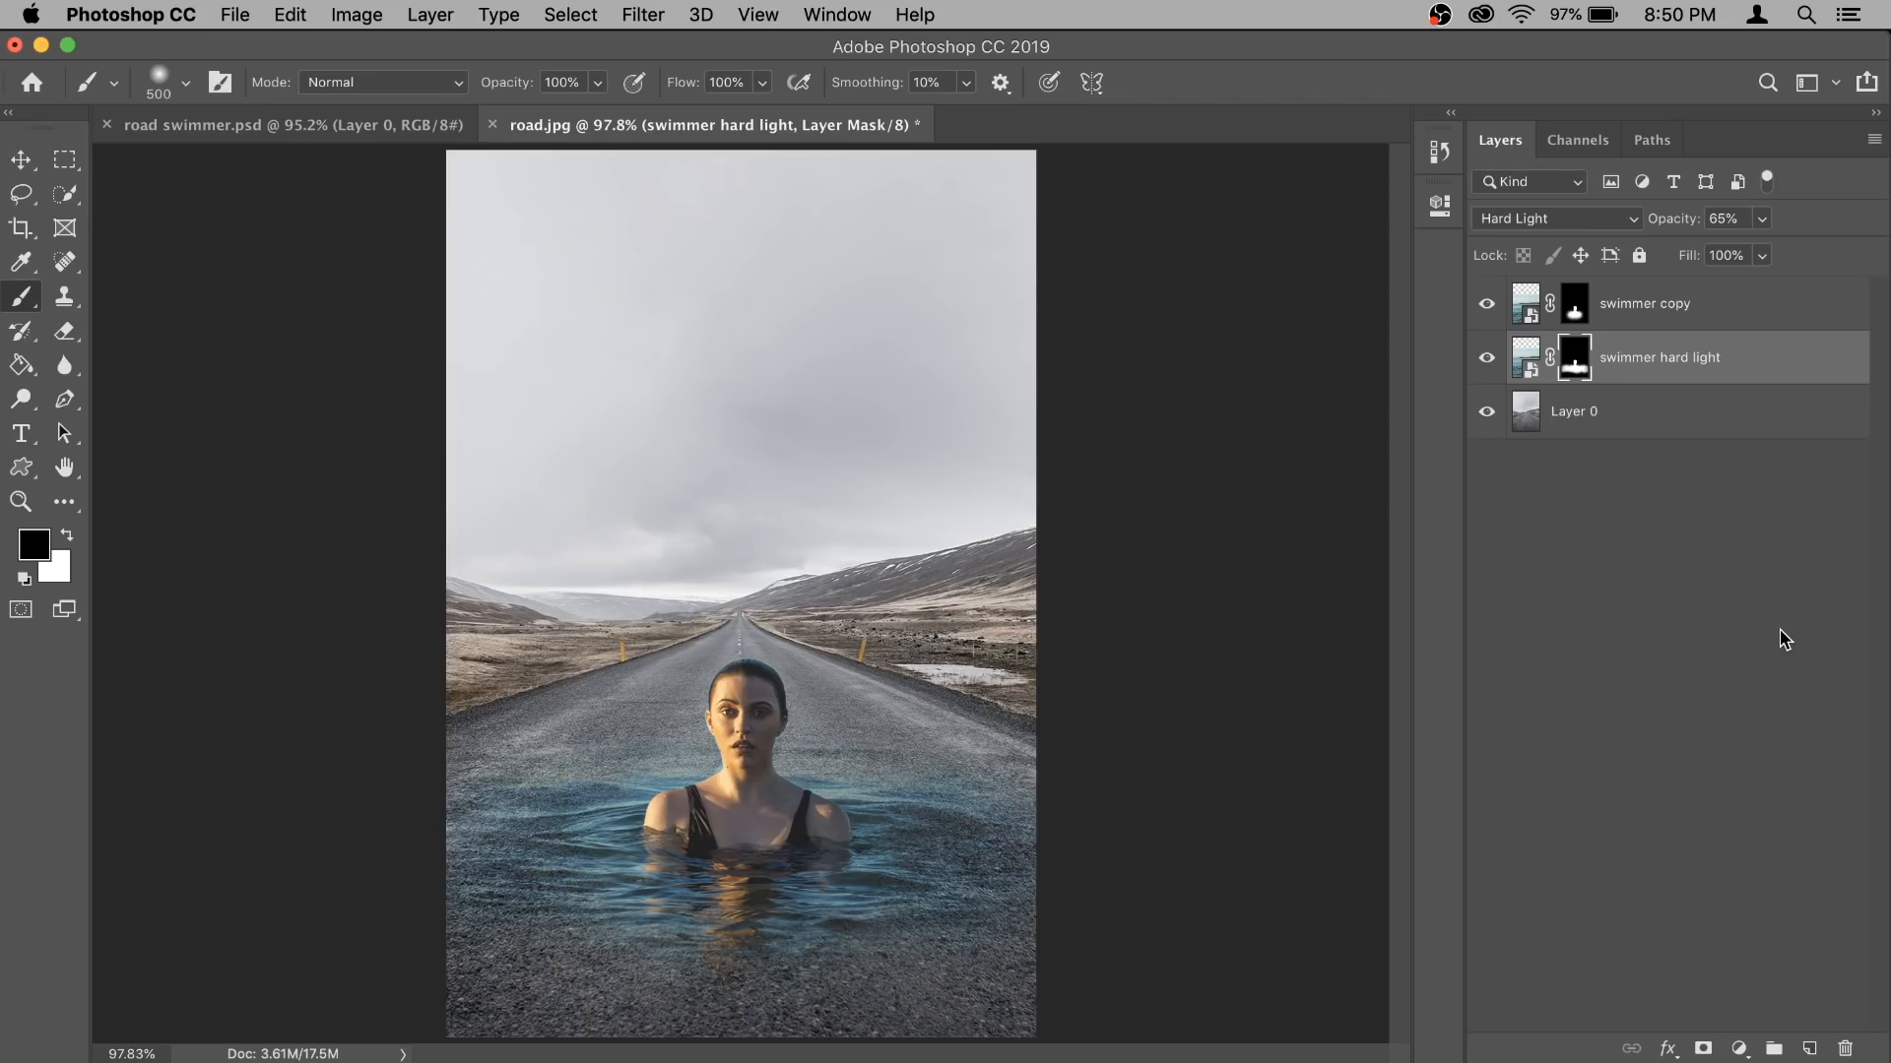
- Group the two swimmer layers and add a Hue/Saturation adjustment layer clipped to the group
left_click(1728, 309, "shift")
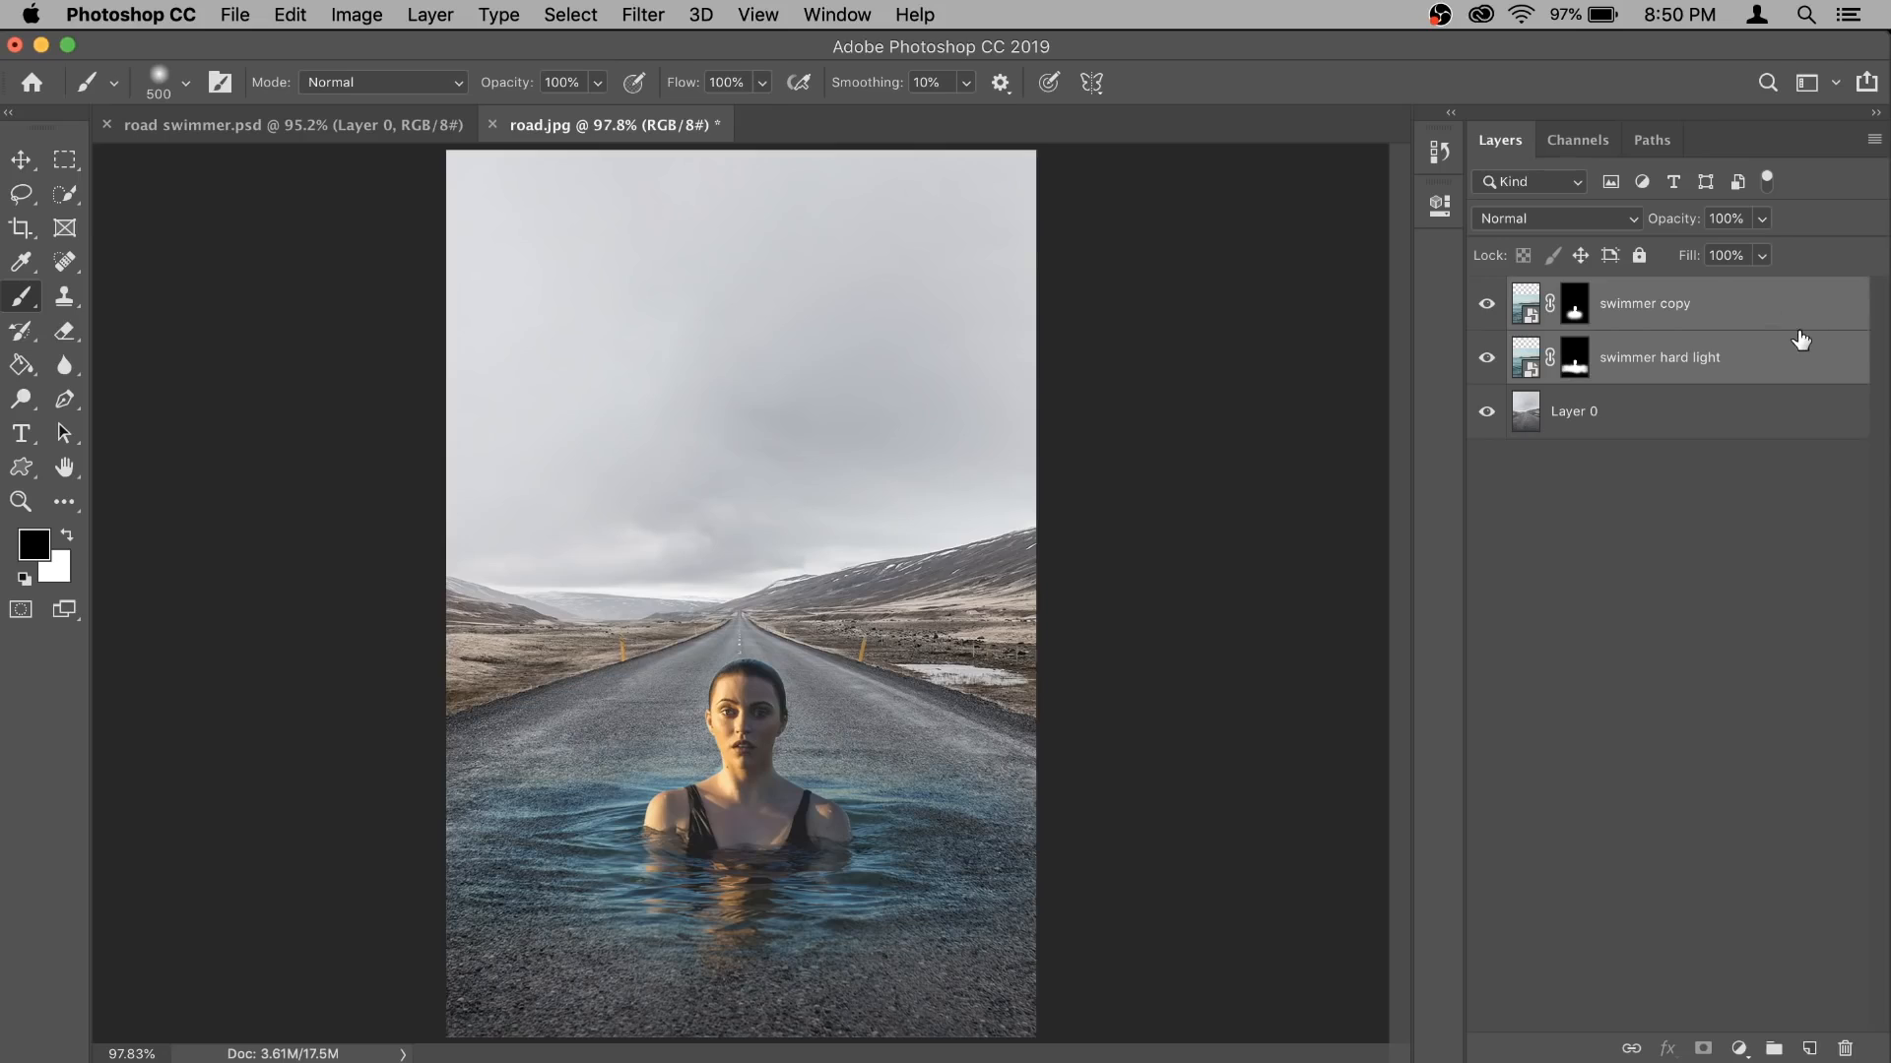
key("super+g")
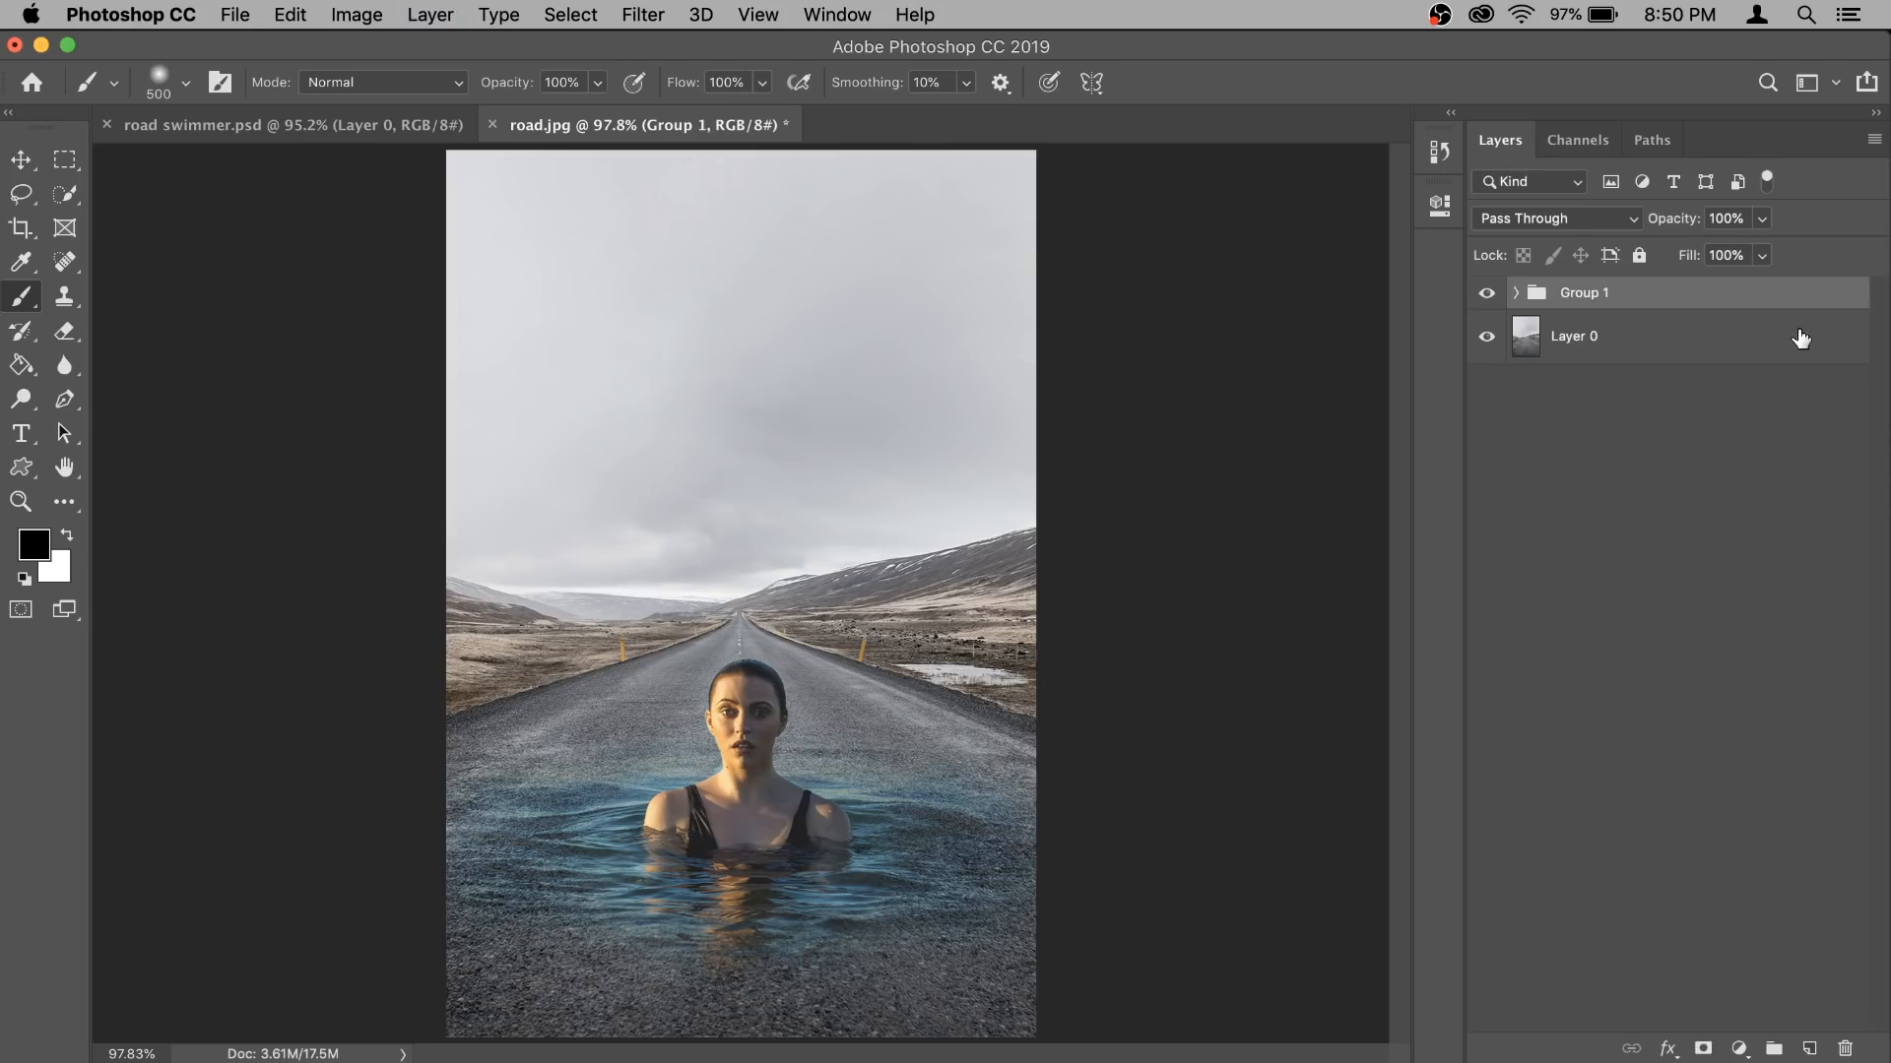
left_click(1738, 1050)
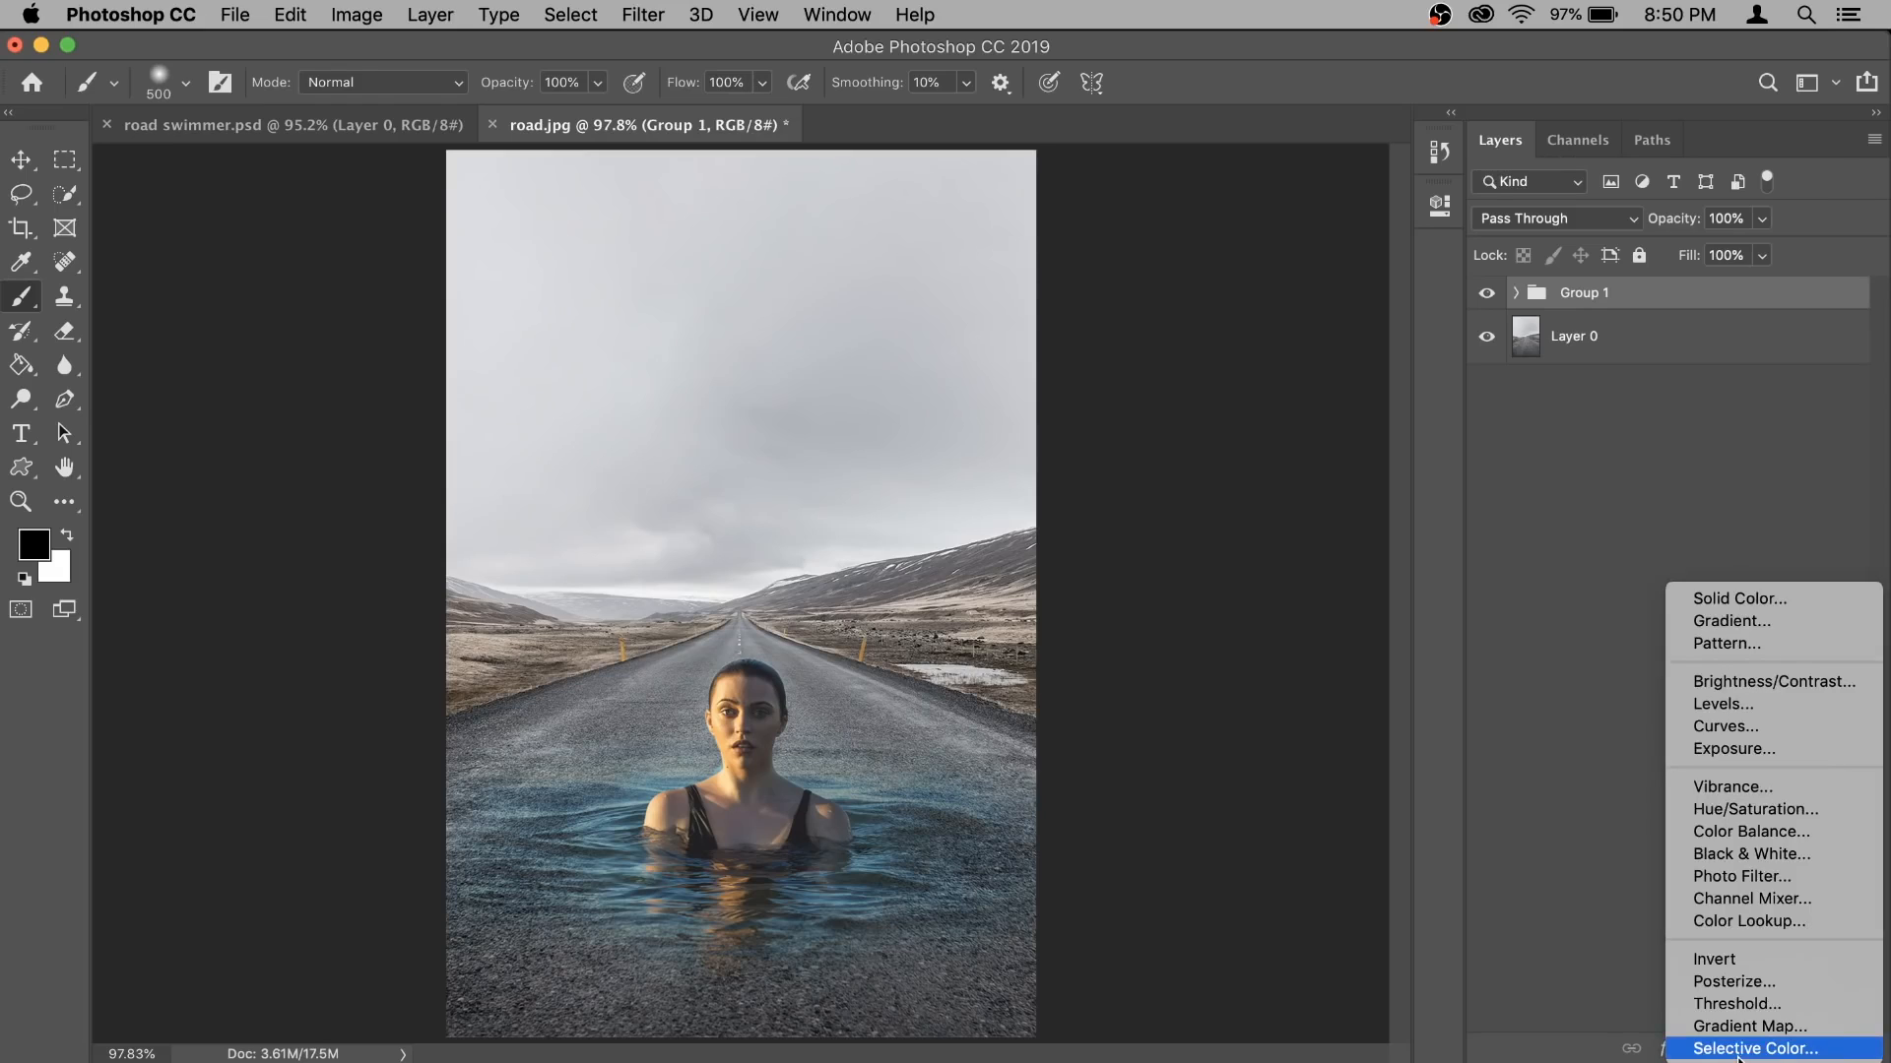
left_click(1755, 810)
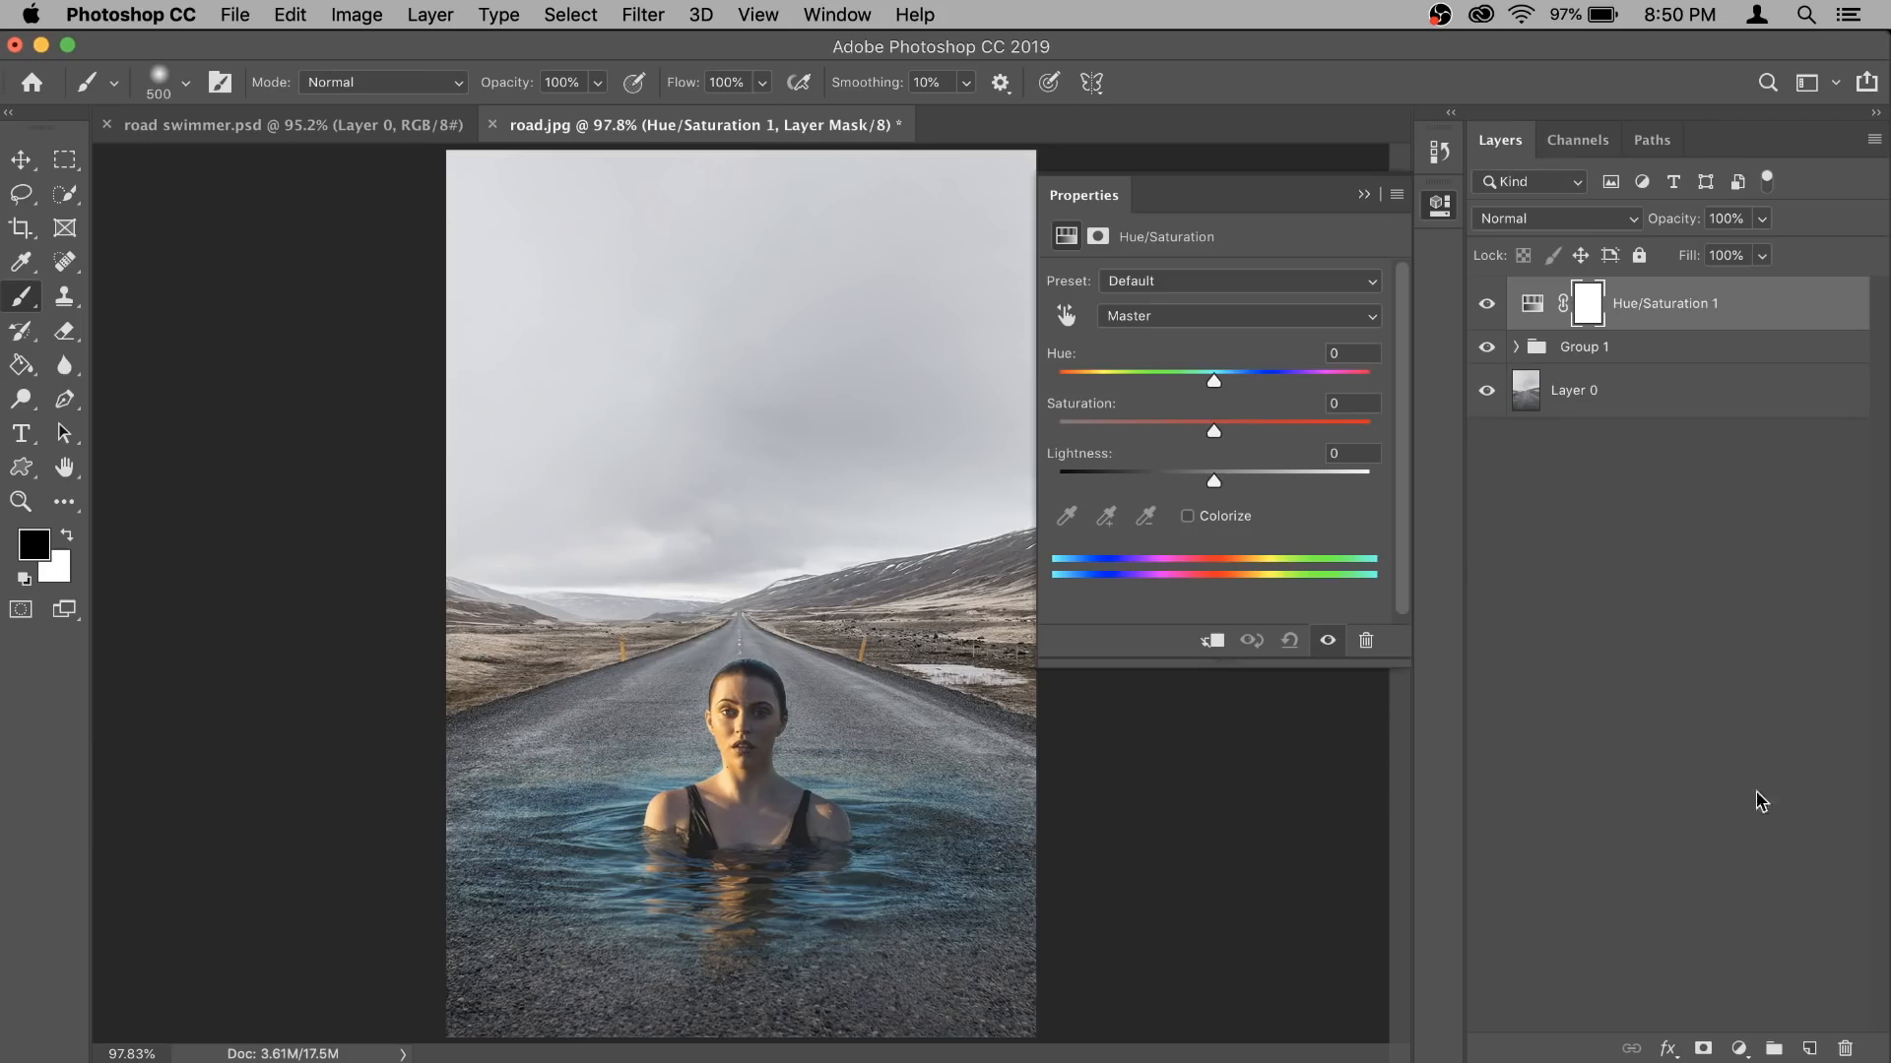
left_click(1216, 641)
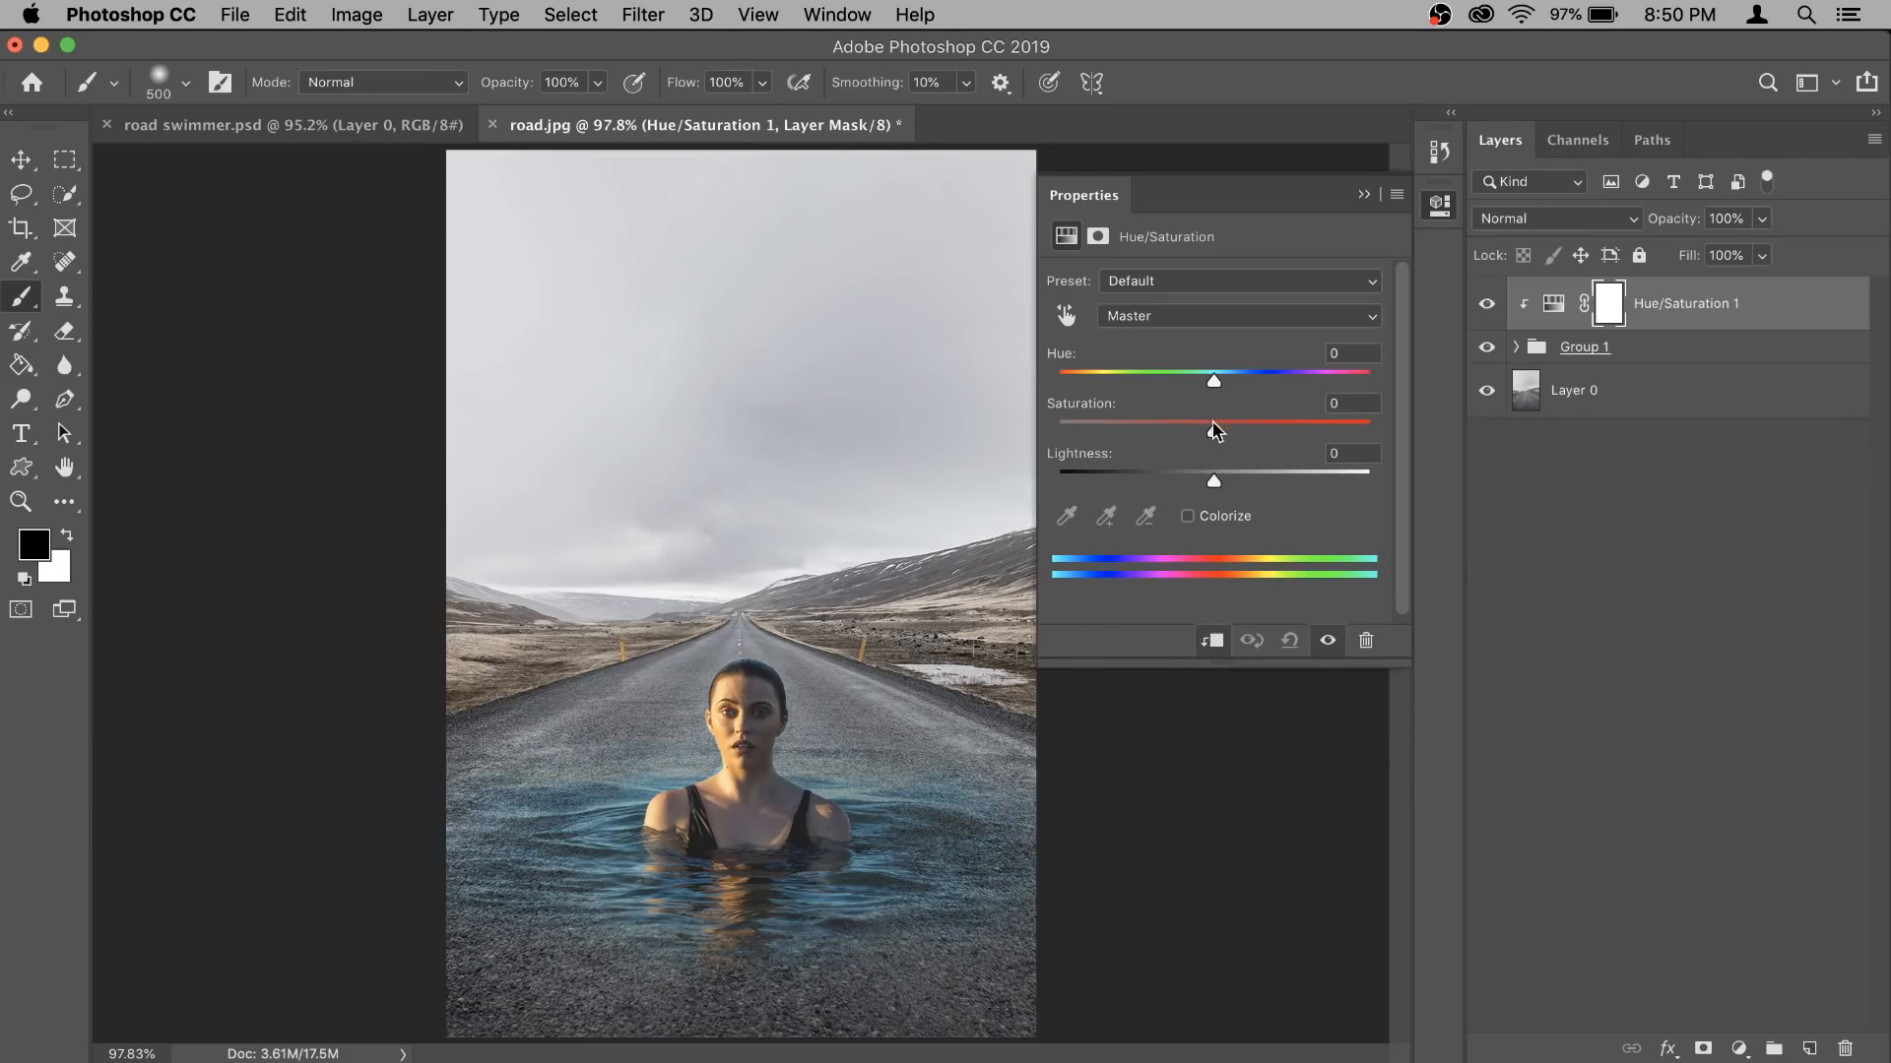
- Try raising the Hue/Saturation adjustment's master Lightness, and reset it to 0
left_click_drag(1214, 480, 1276, 497)
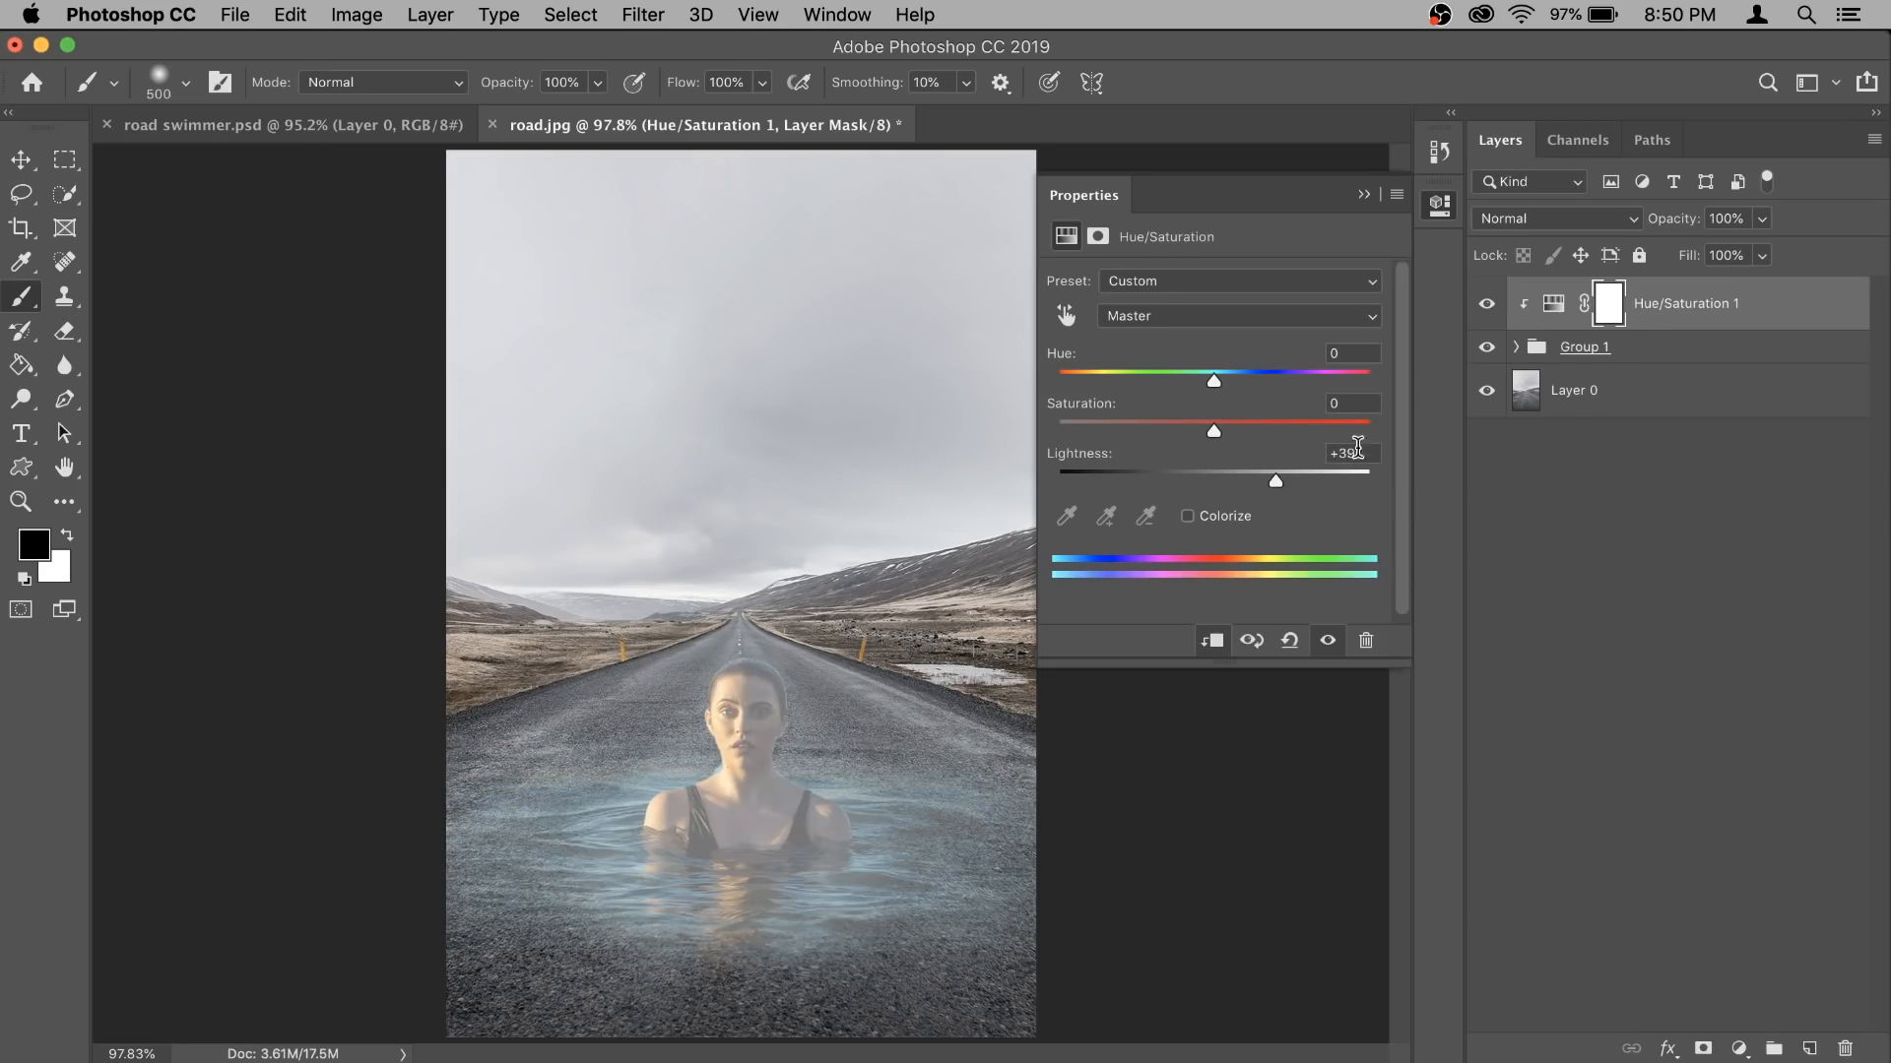
type("0")
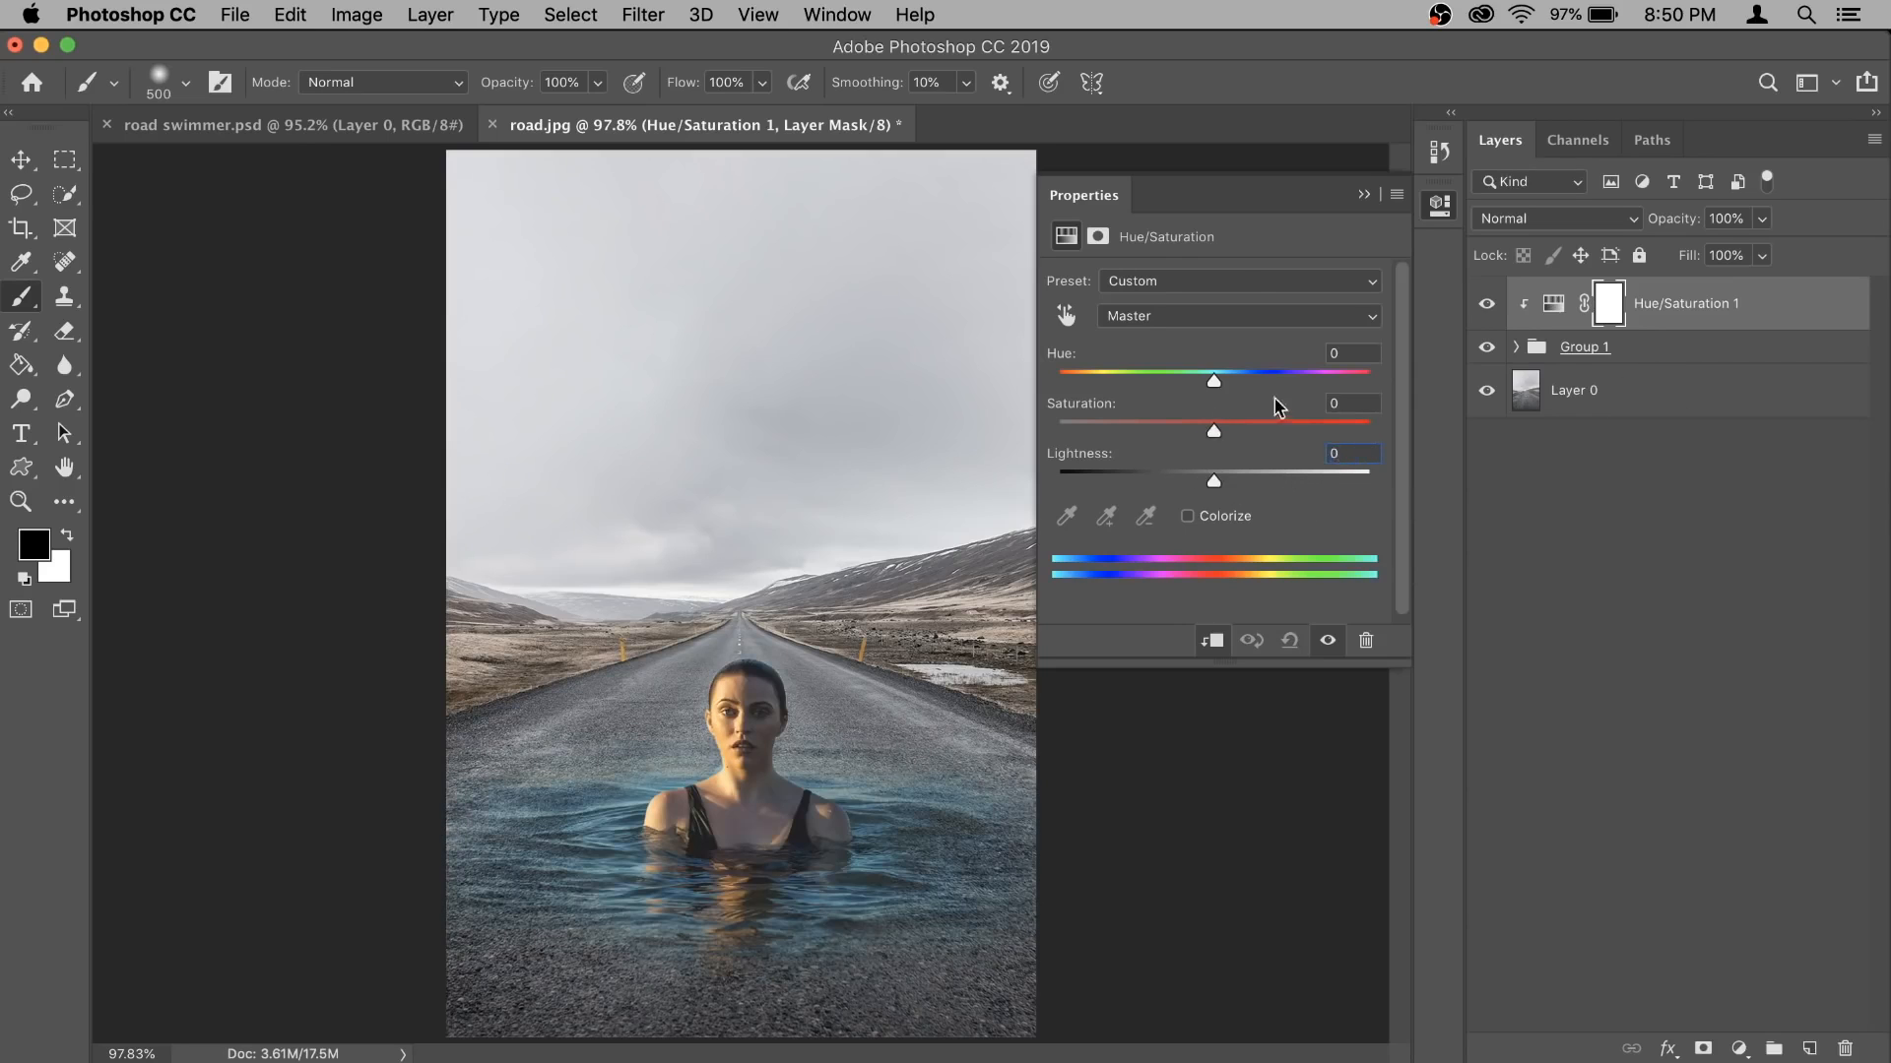
- Desaturate the water by setting the Saturation of both the Cyans and the Blues to -100 in the Hue/Saturation adjustment
left_click(1225, 311)
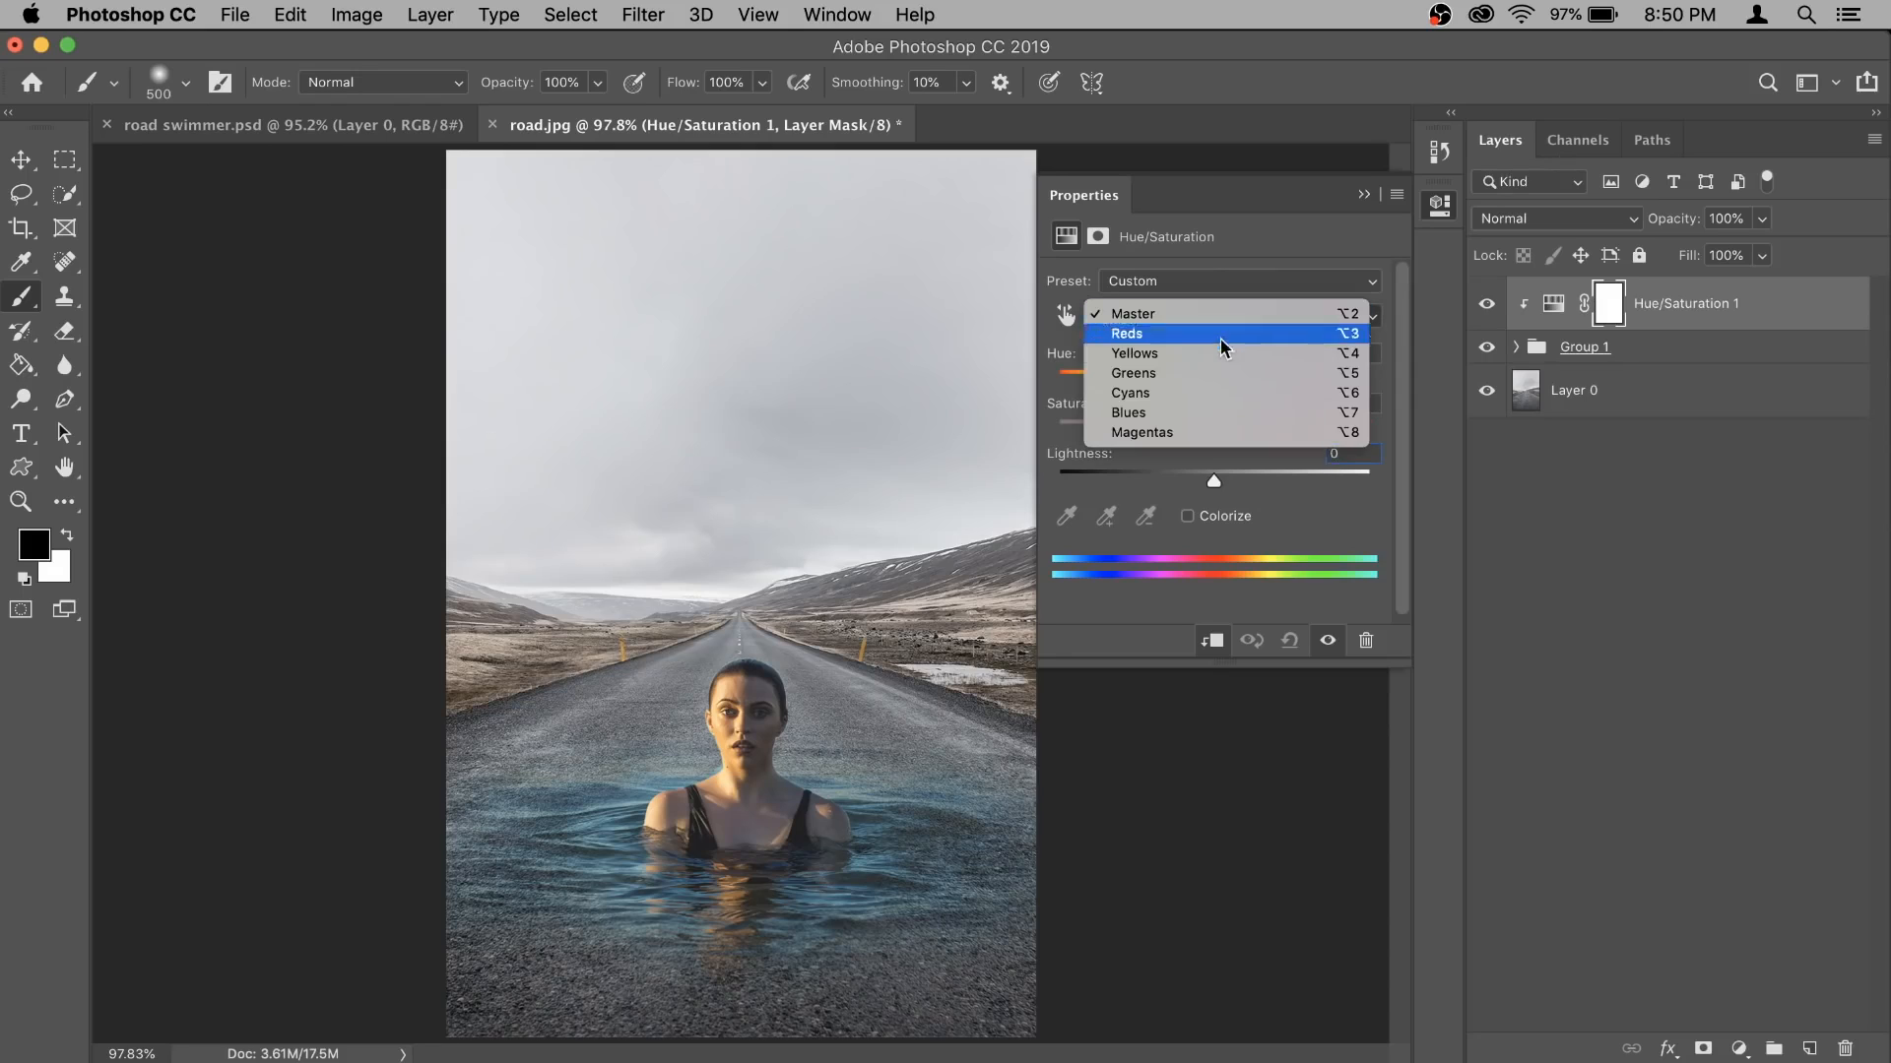
left_click(1215, 393)
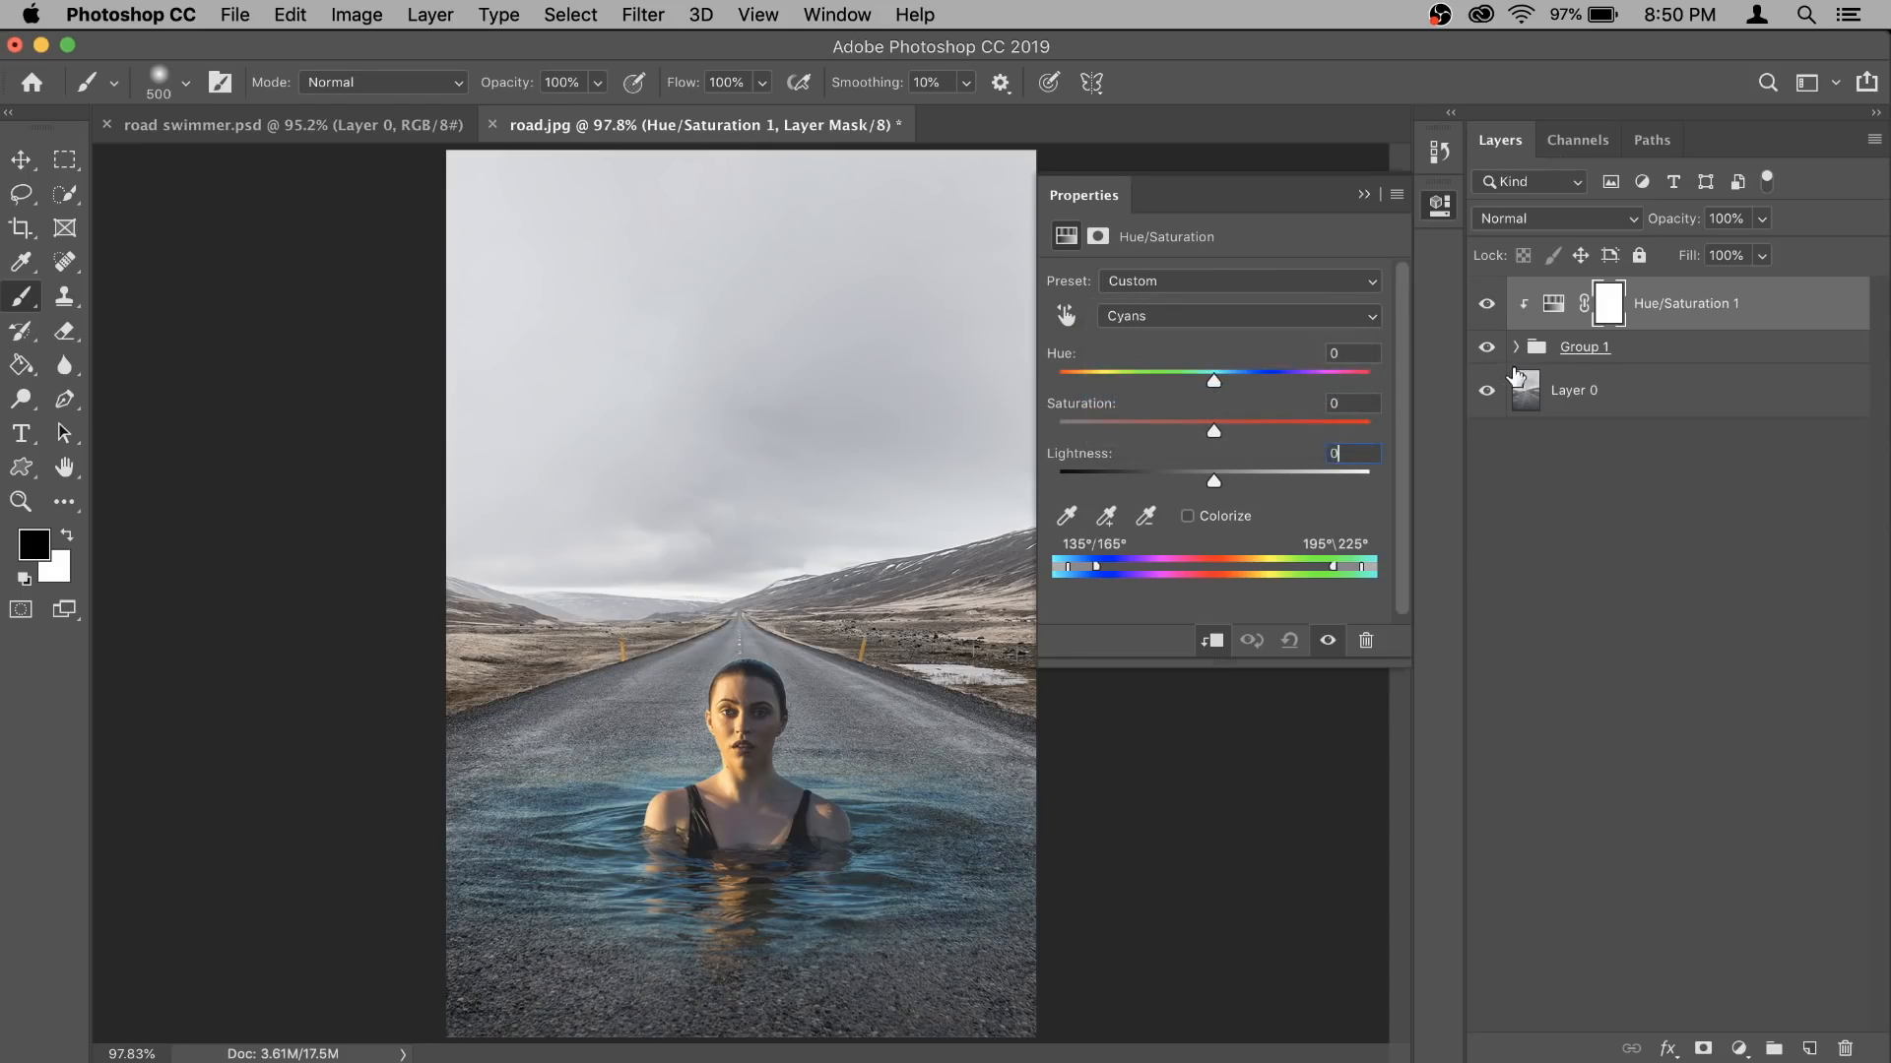
left_click_drag(1213, 430, 1056, 431)
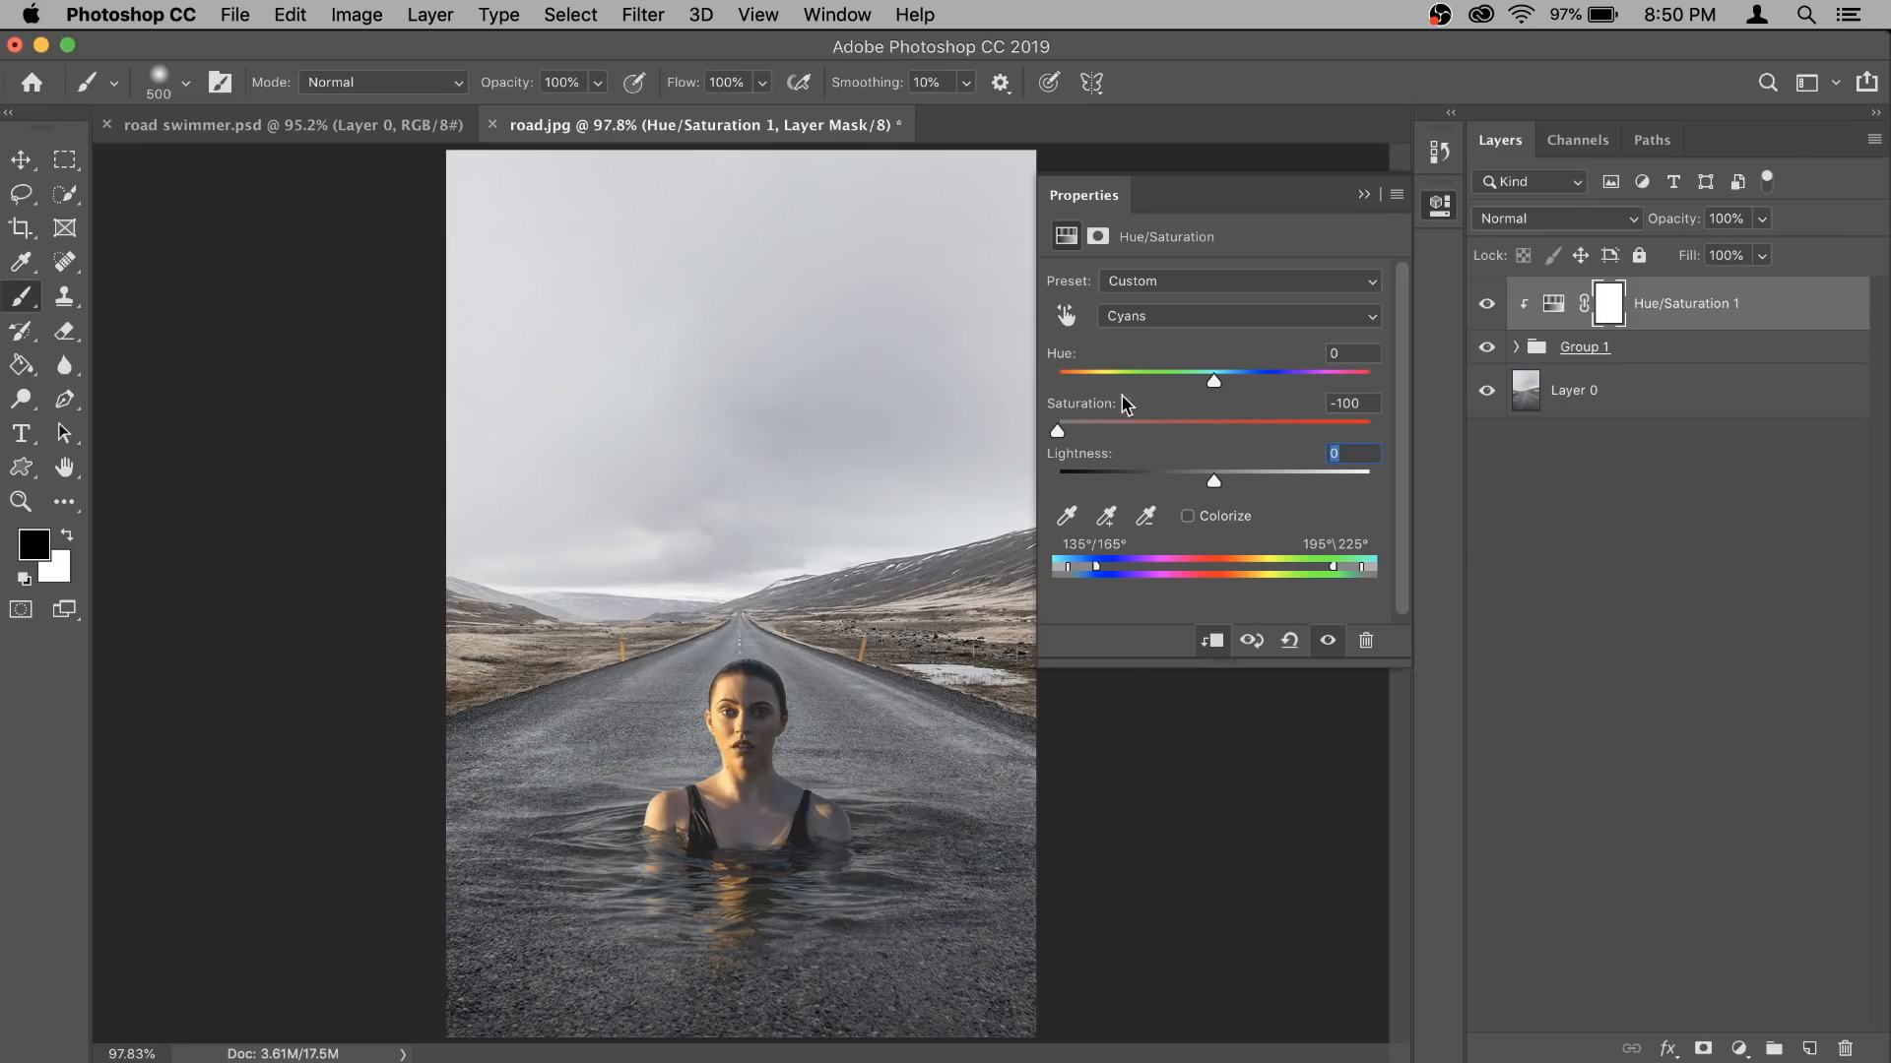
left_click(1215, 317)
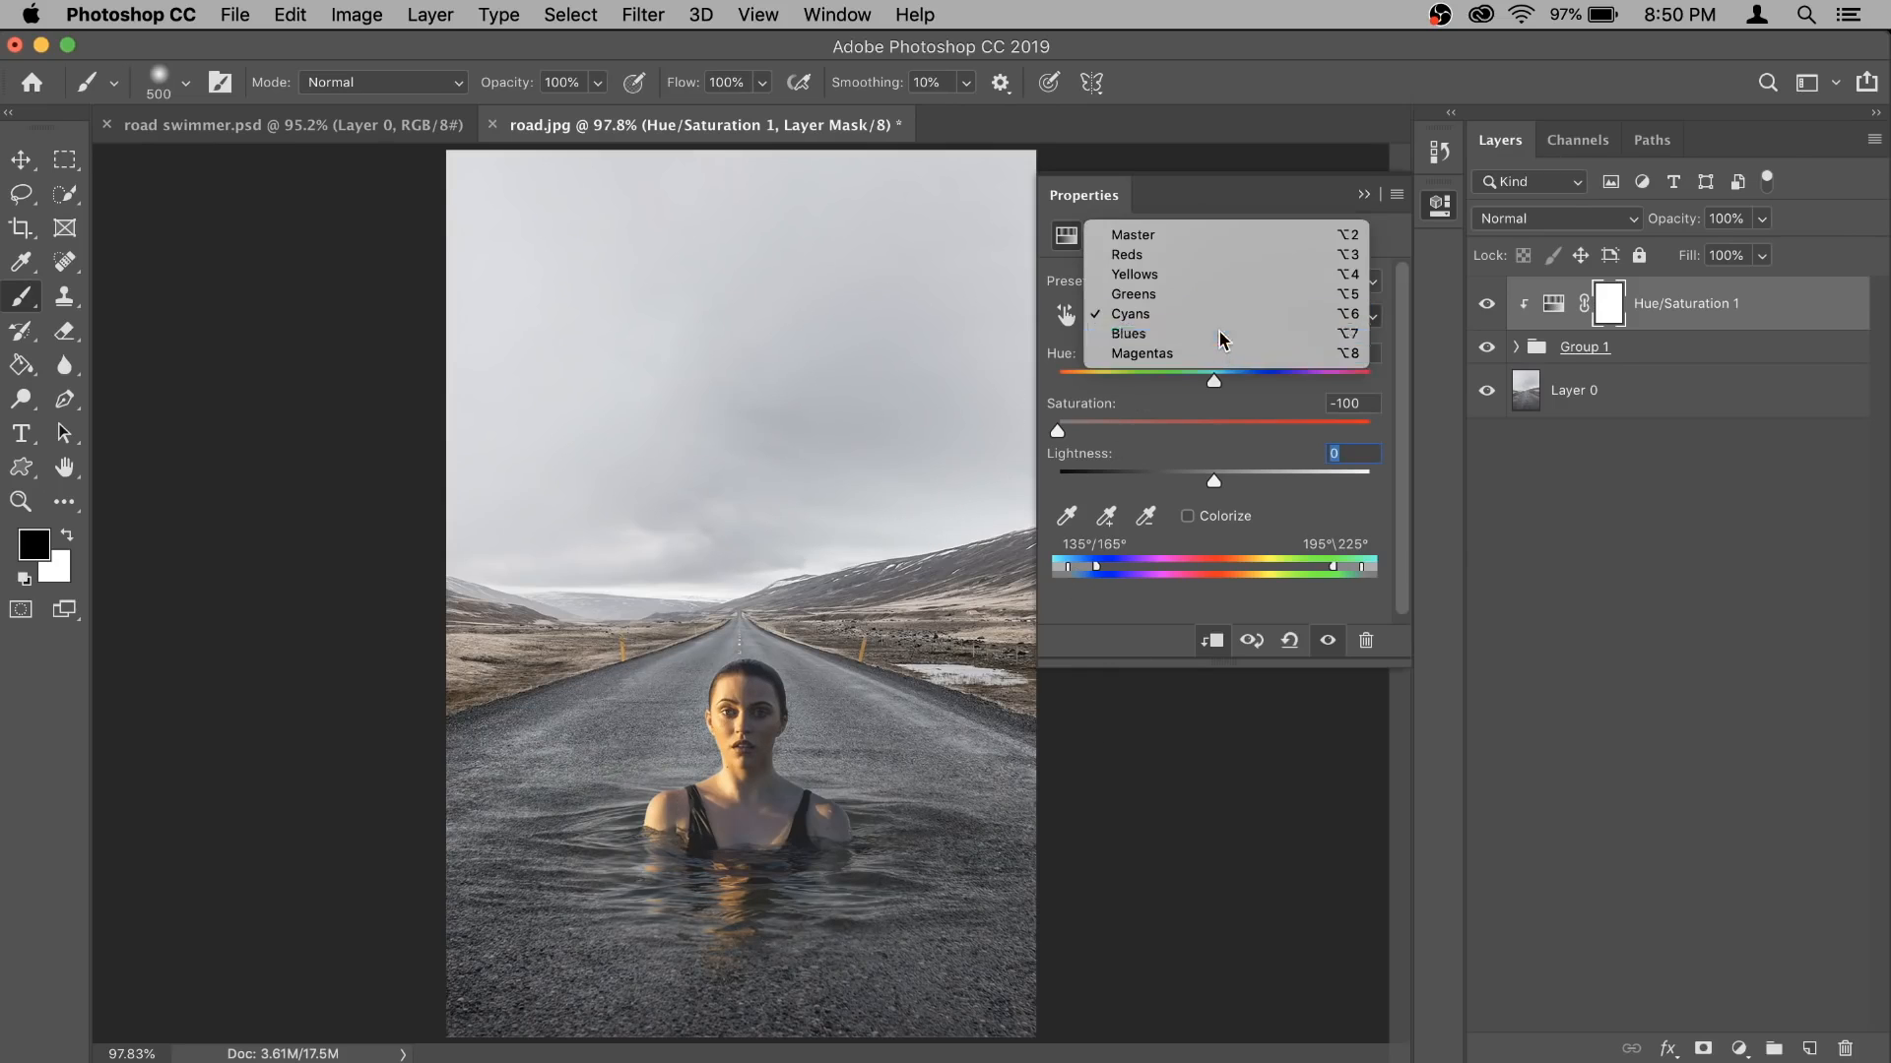
left_click(1221, 334)
left_click_drag(1215, 433, 975, 425)
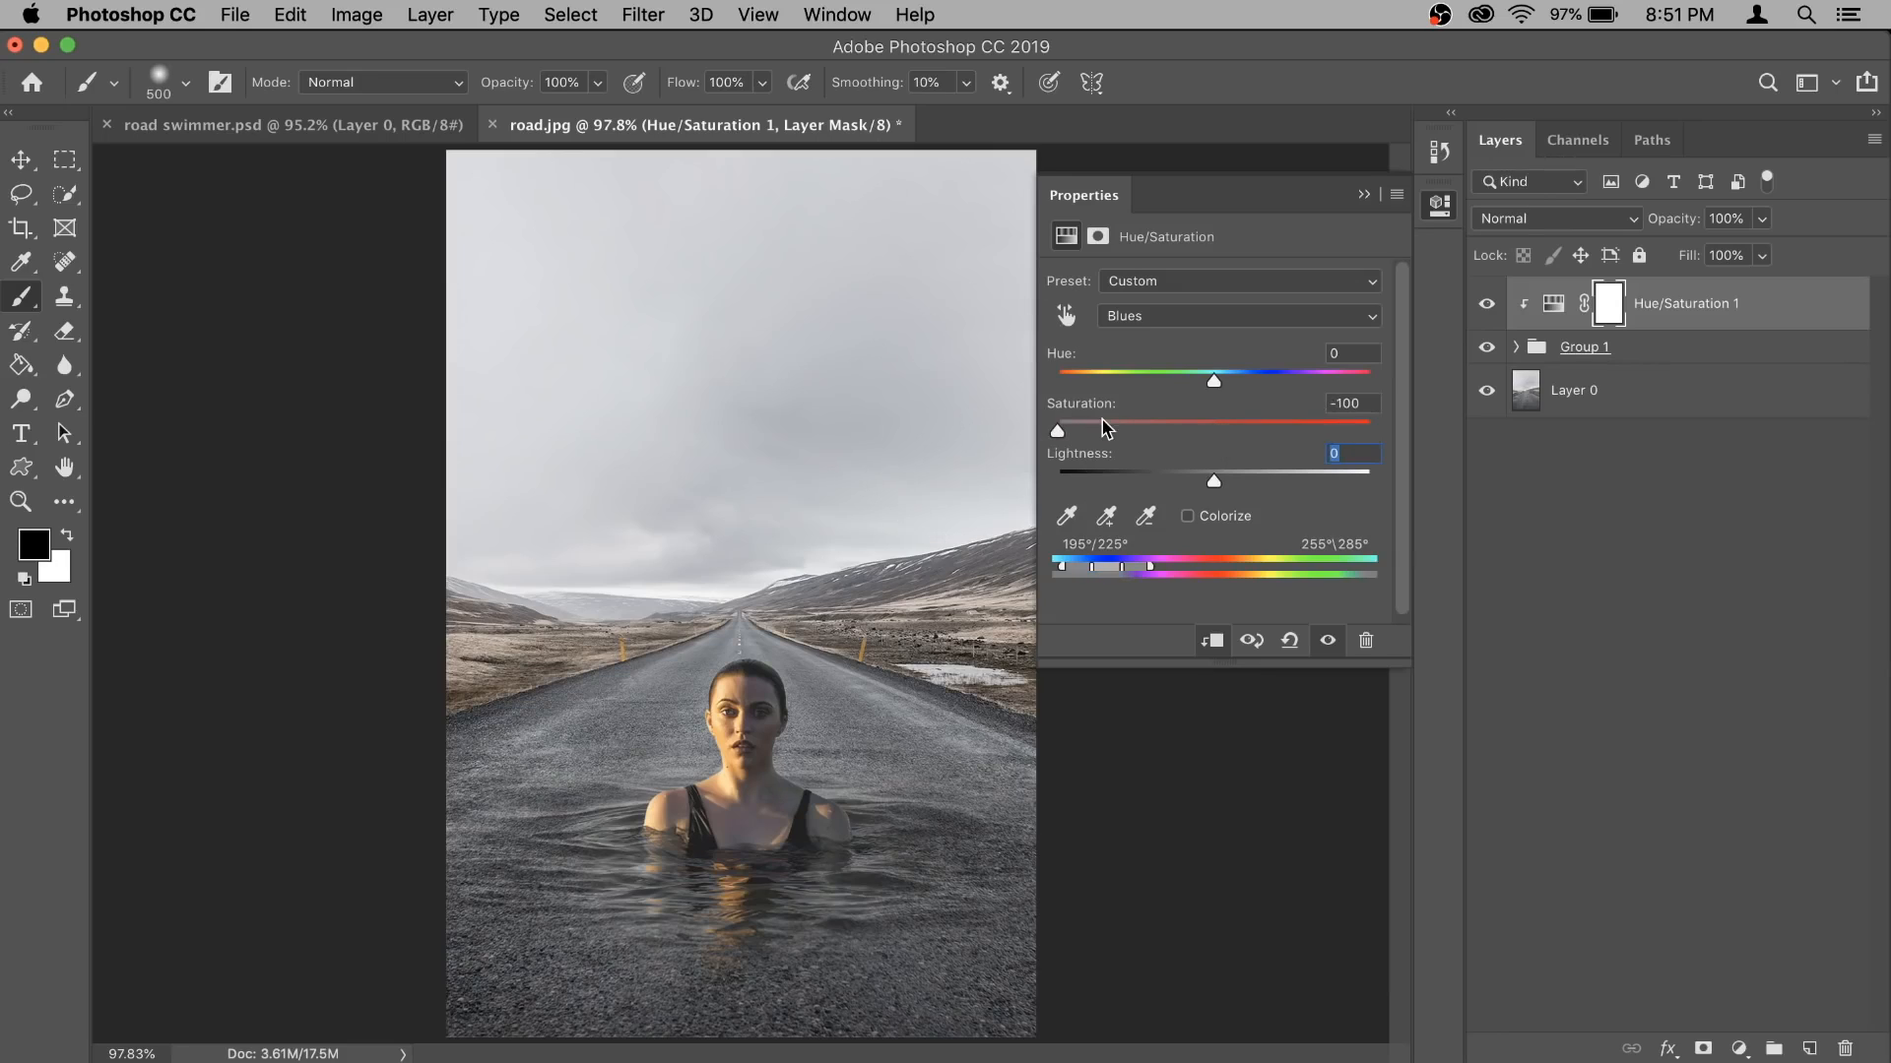
left_click(1364, 194)
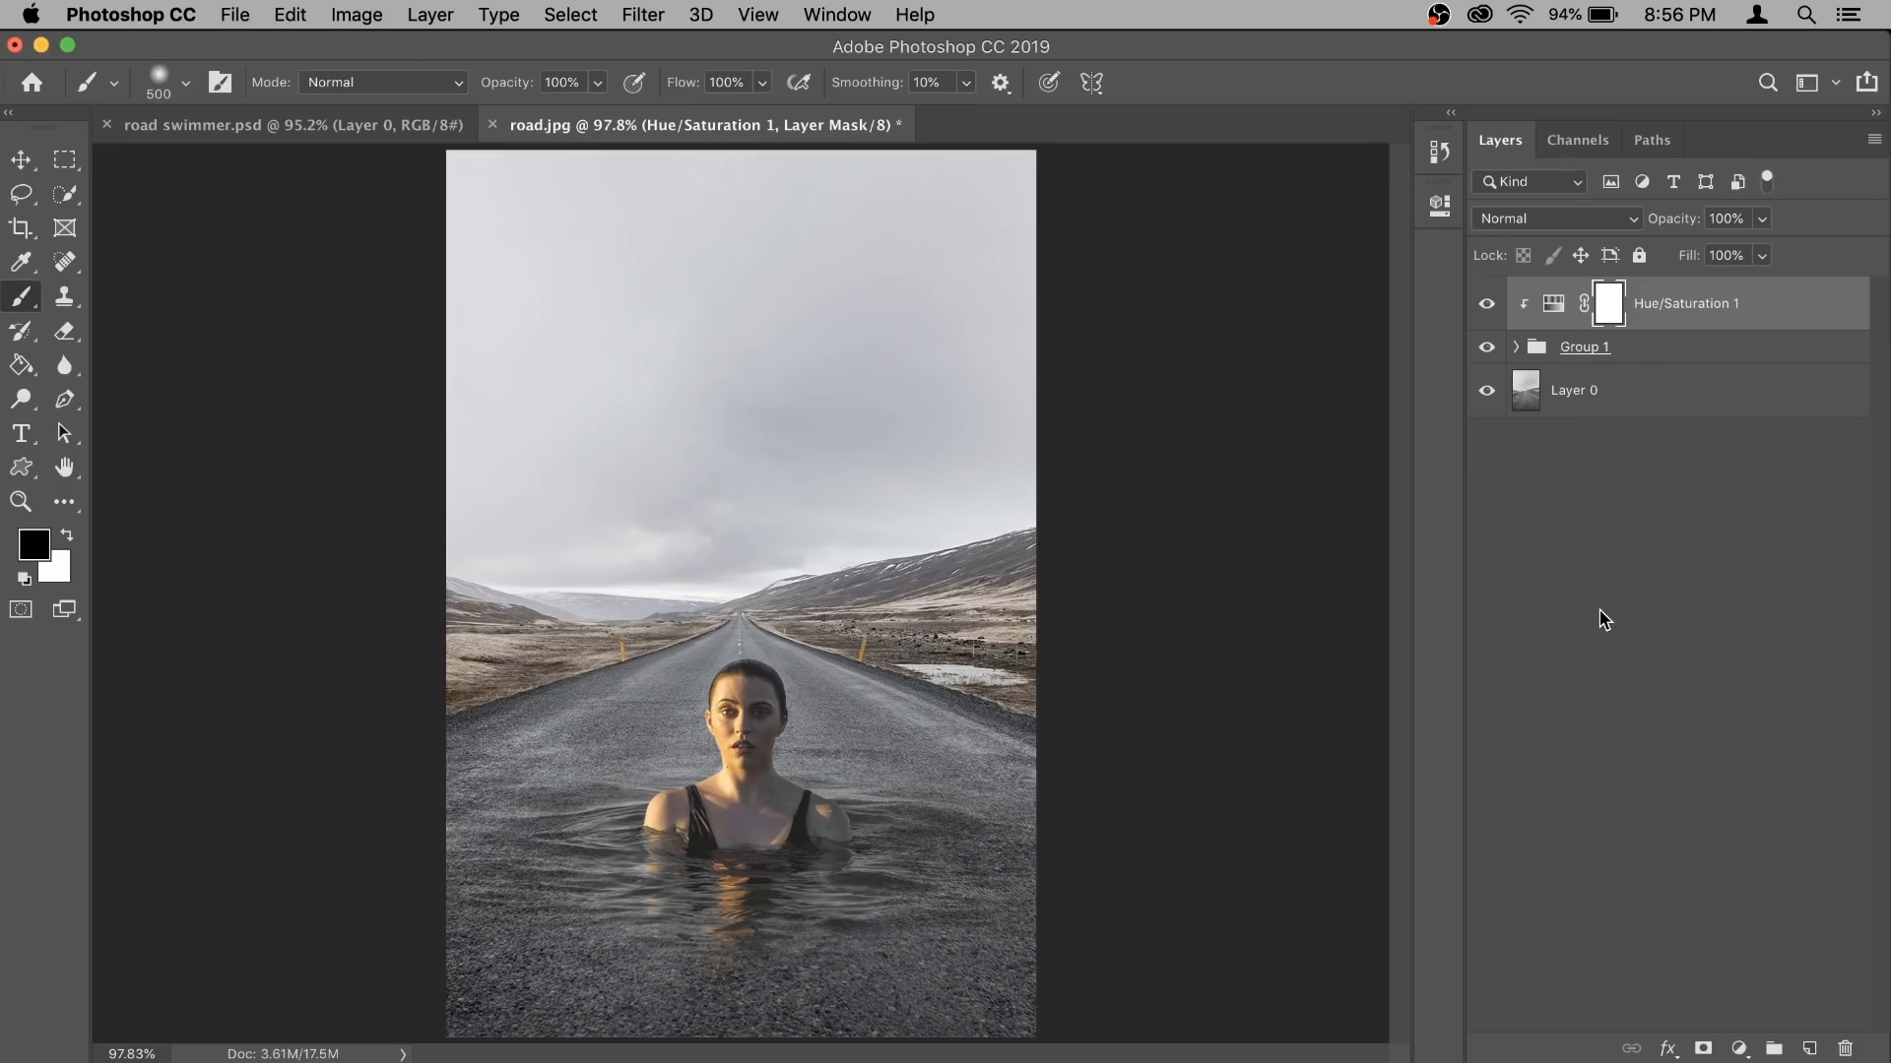
- Convert the road photo layer, Layer 0, to a smart object
left_click(1671, 400)
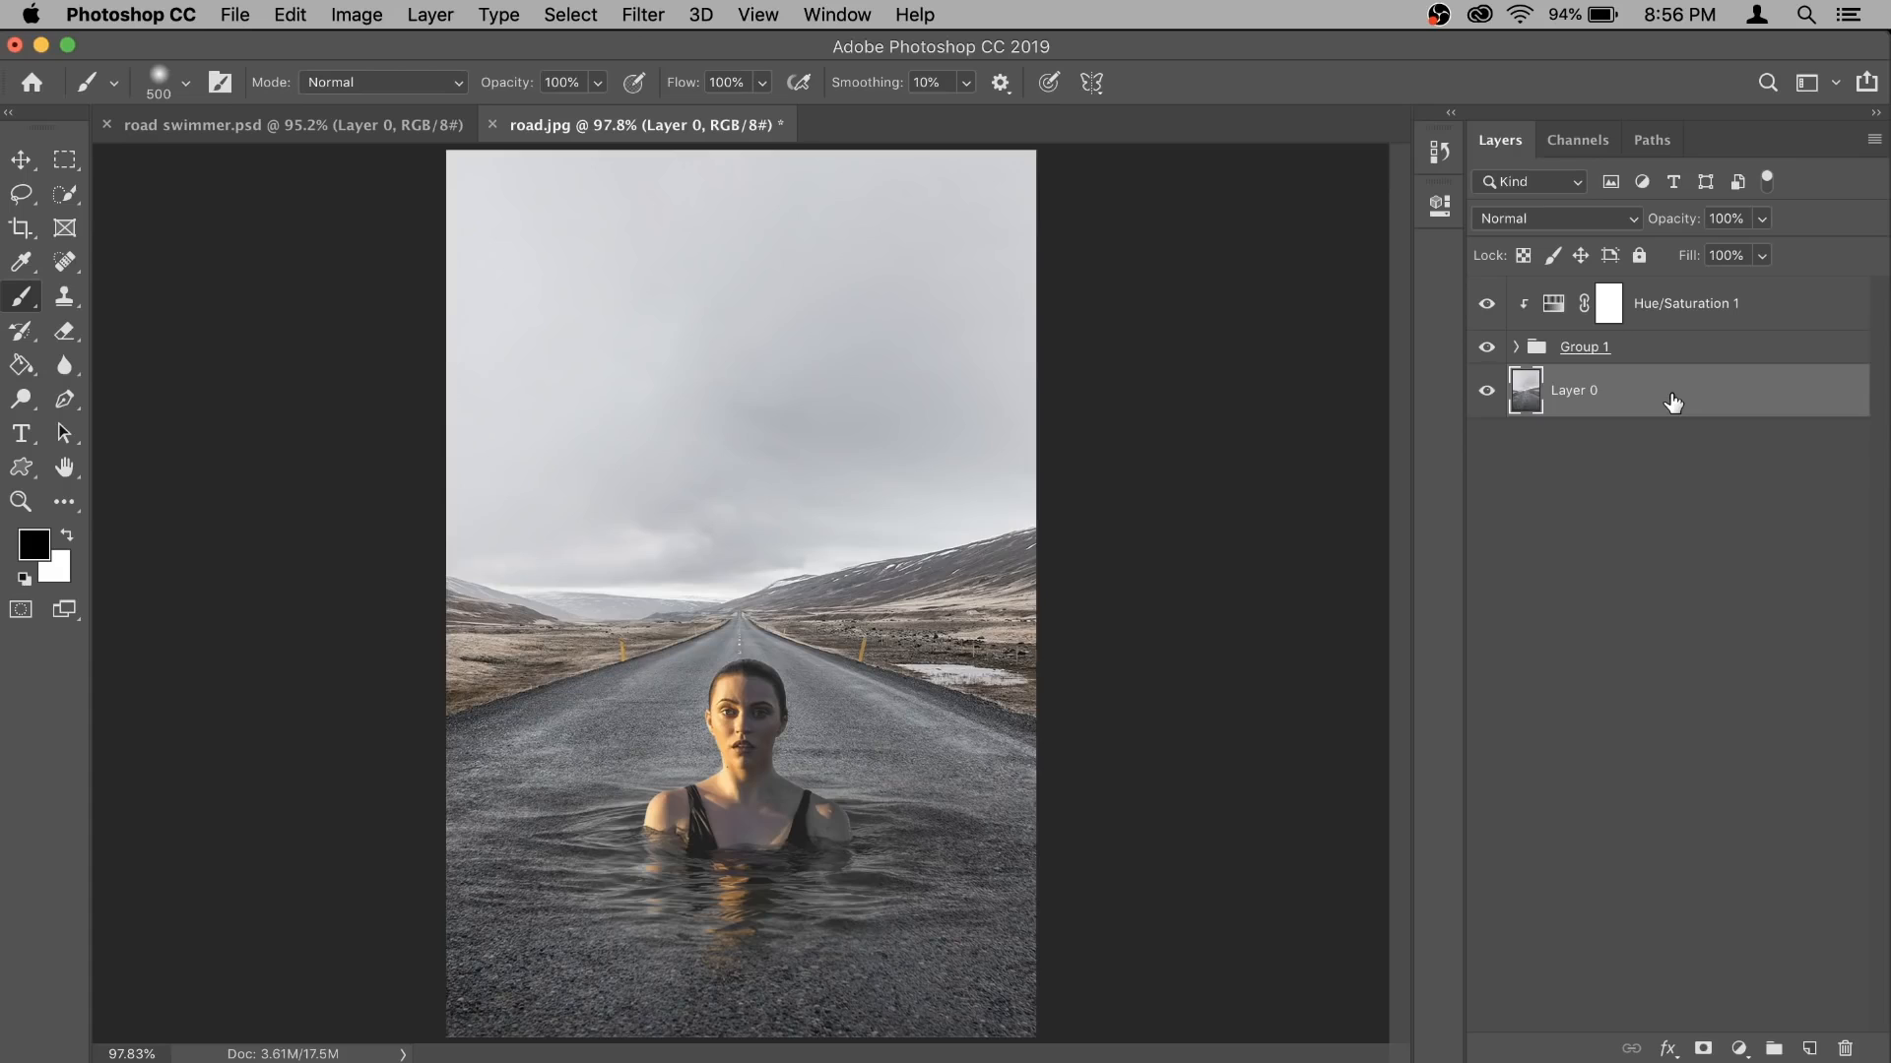
right_click(1672, 401)
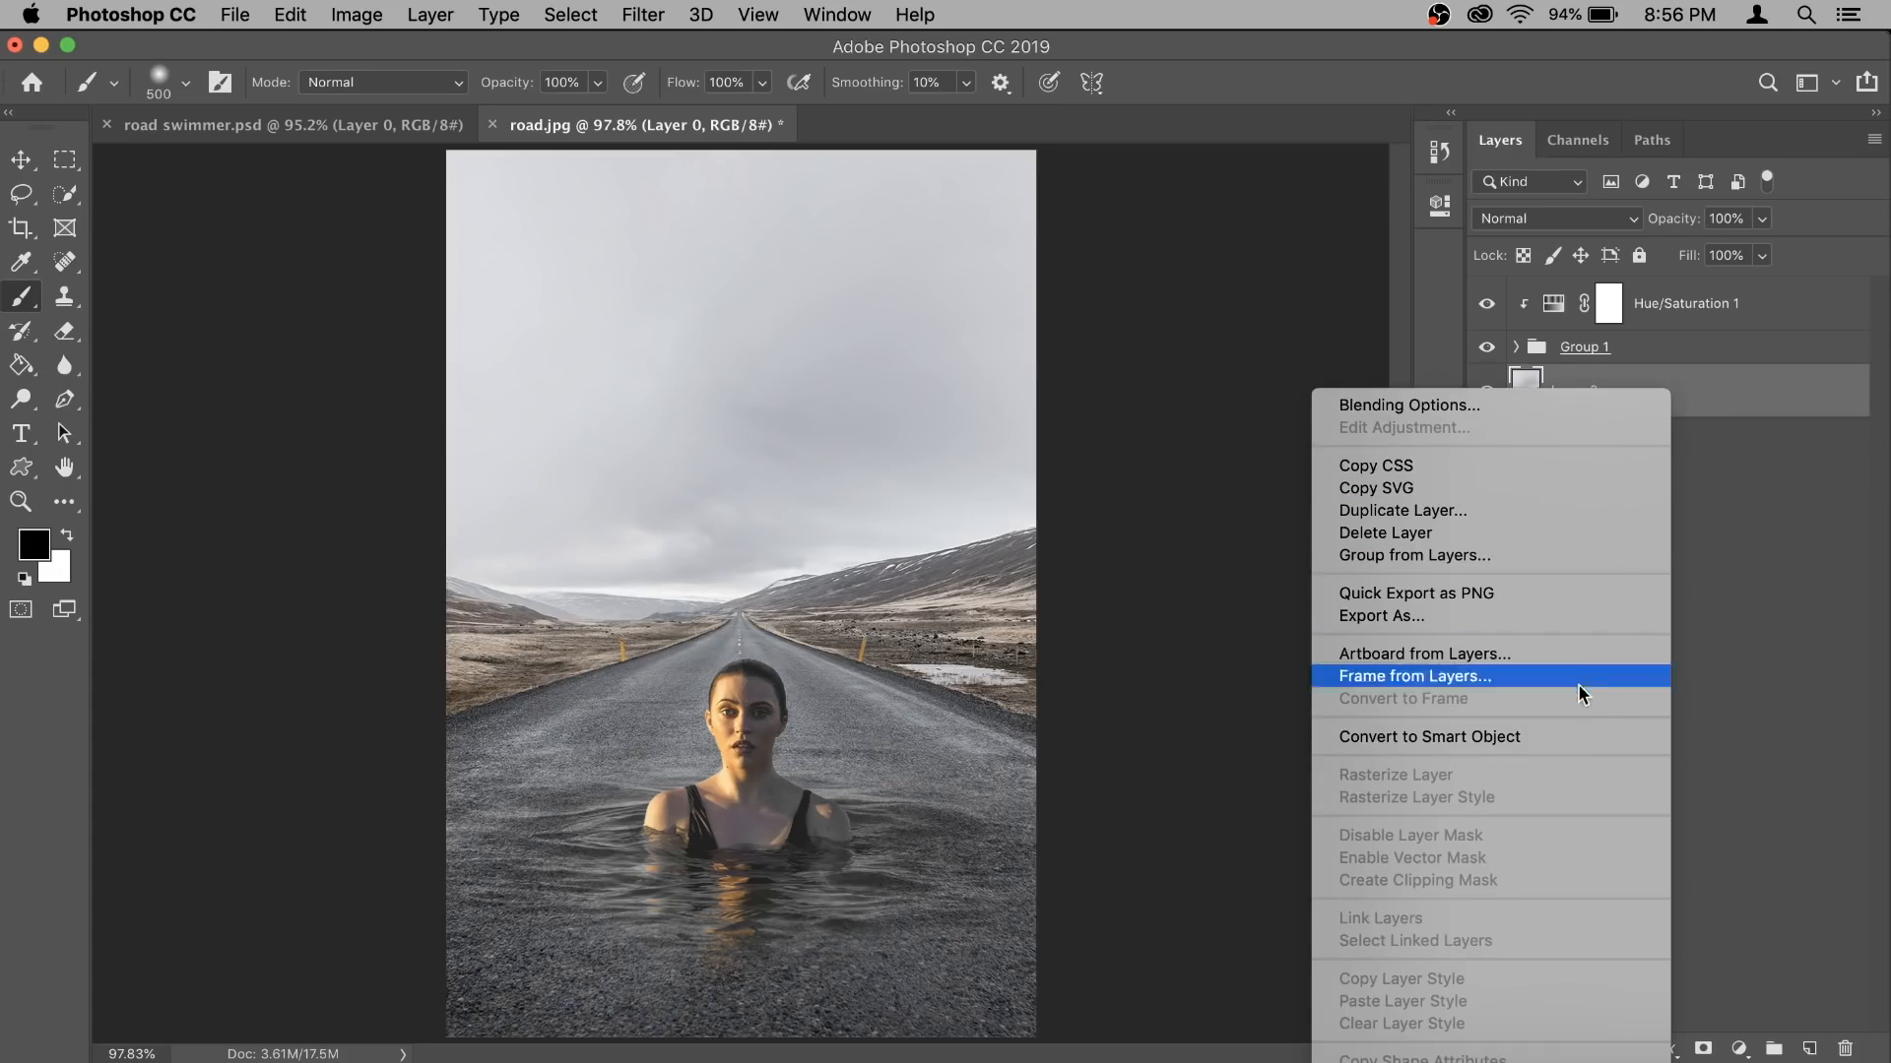
left_click(1579, 735)
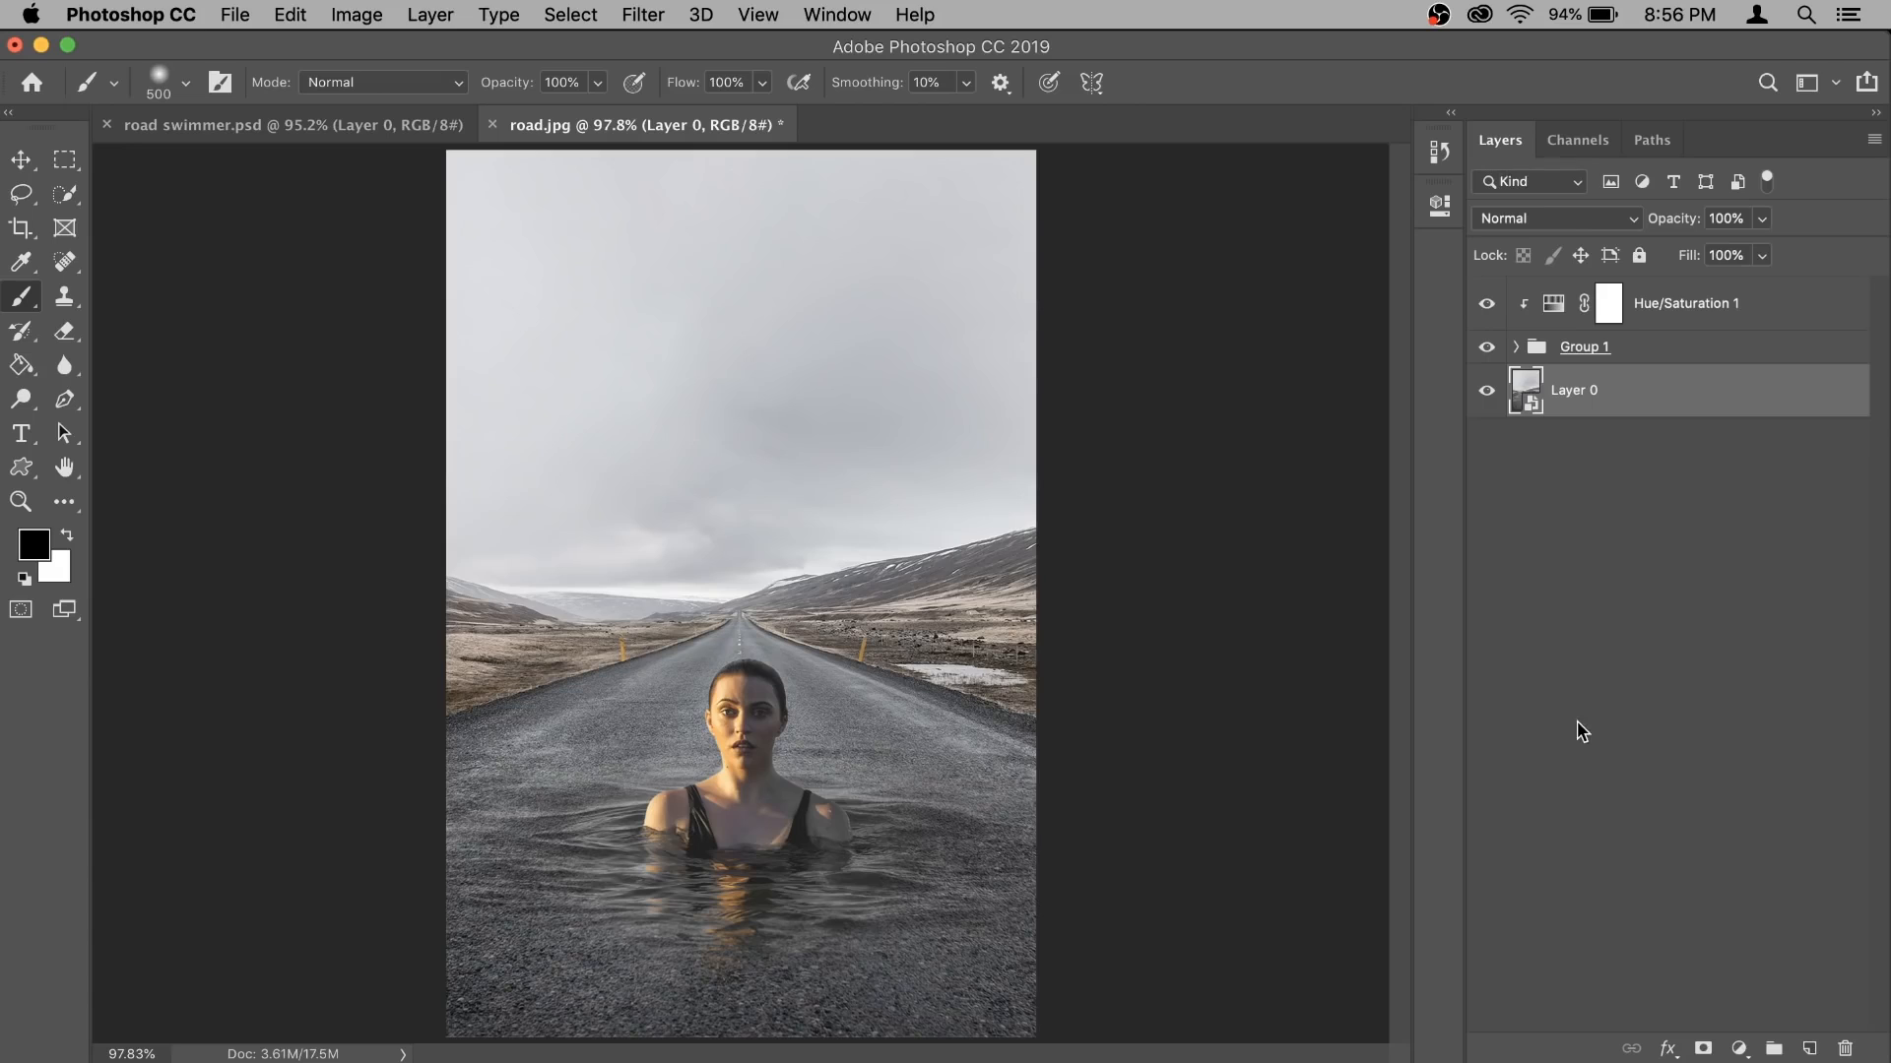
- Apply a Gaussian Blur with a radius of 5.6 pixels to the road layer
left_click(643, 16)
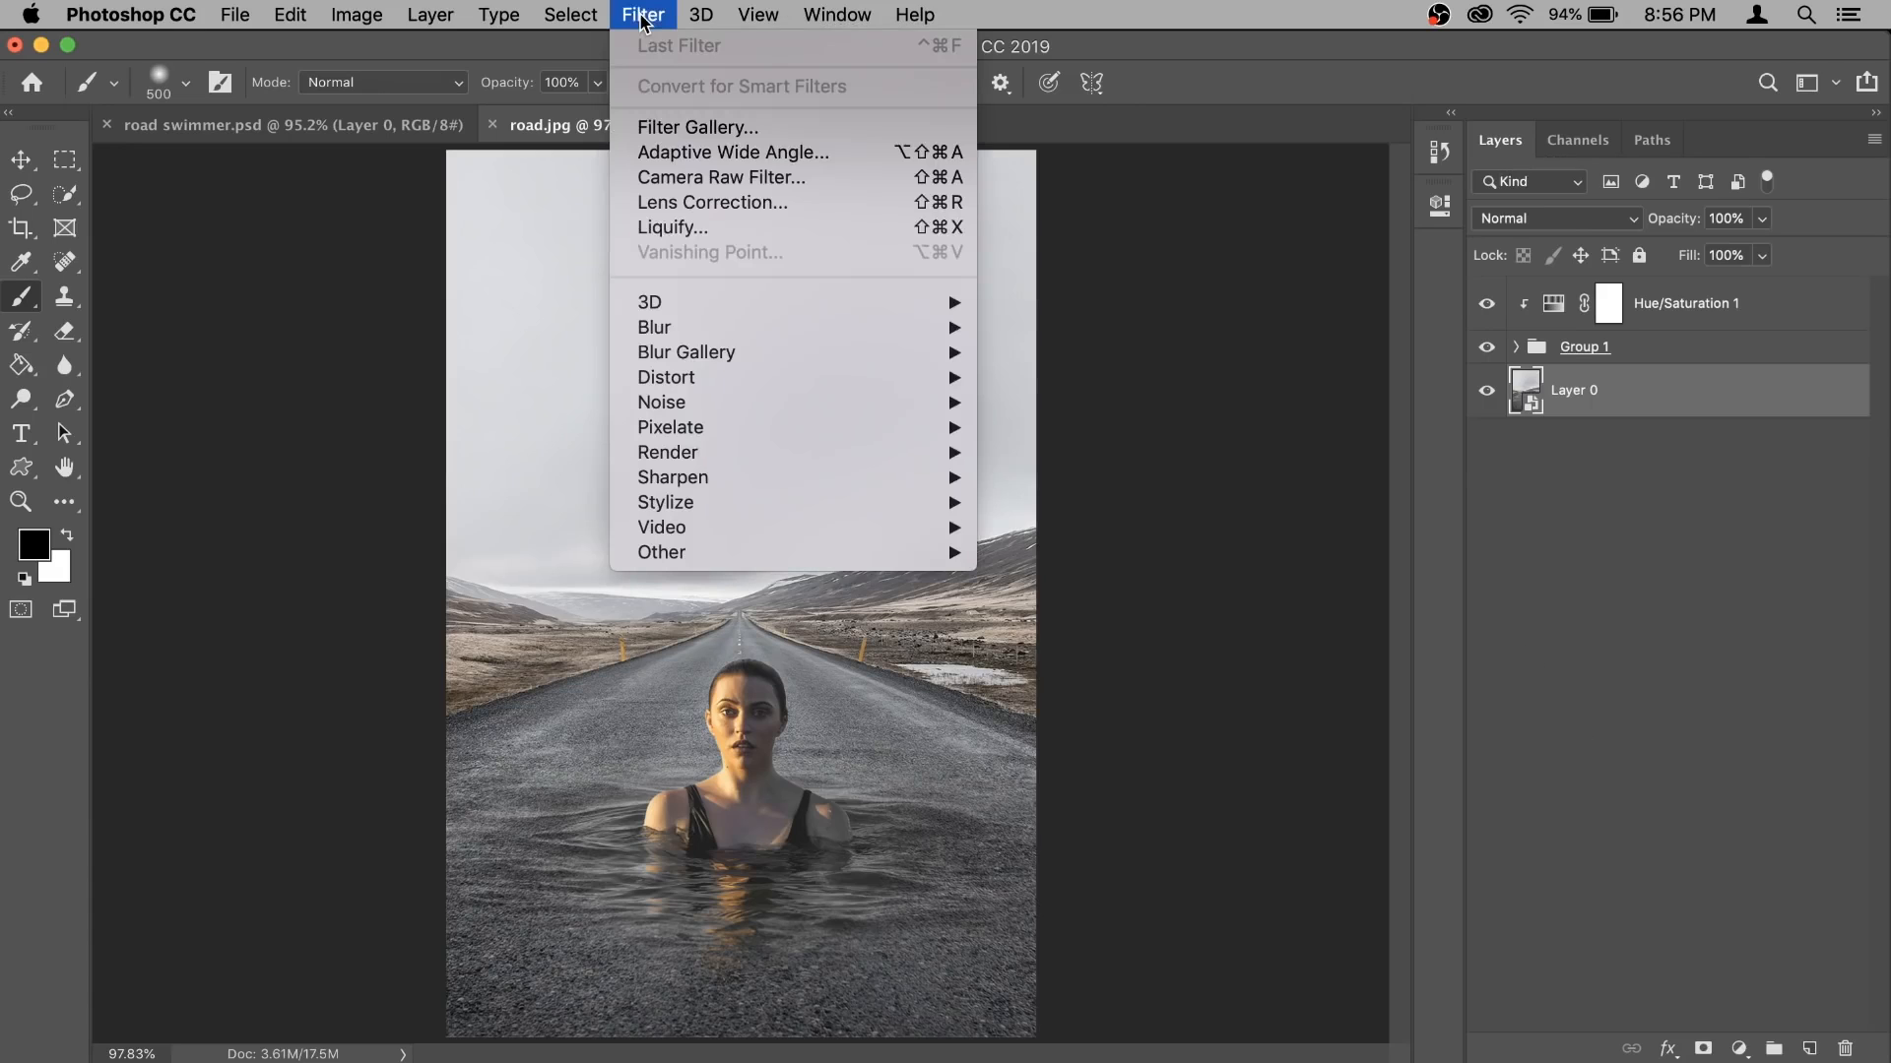
mouse_move(774, 331)
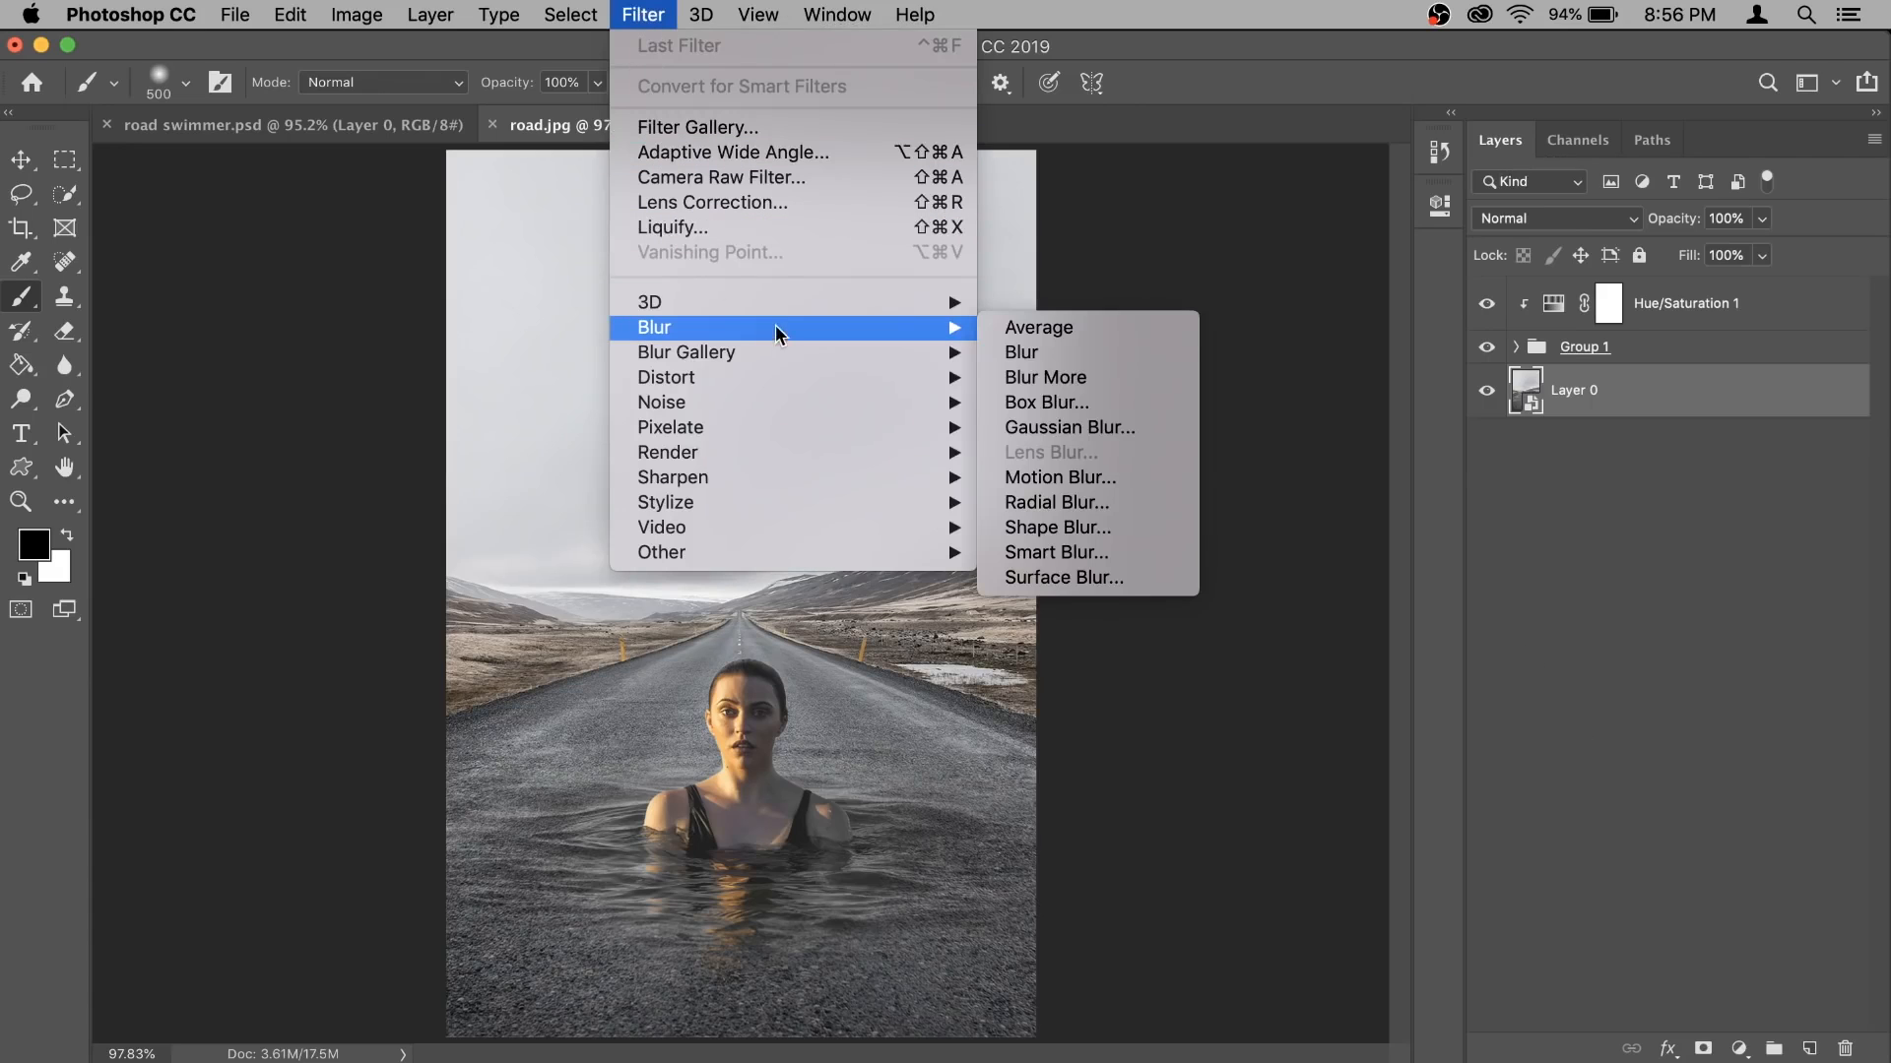
left_click(1141, 438)
left_click_drag(985, 246, 1395, 262)
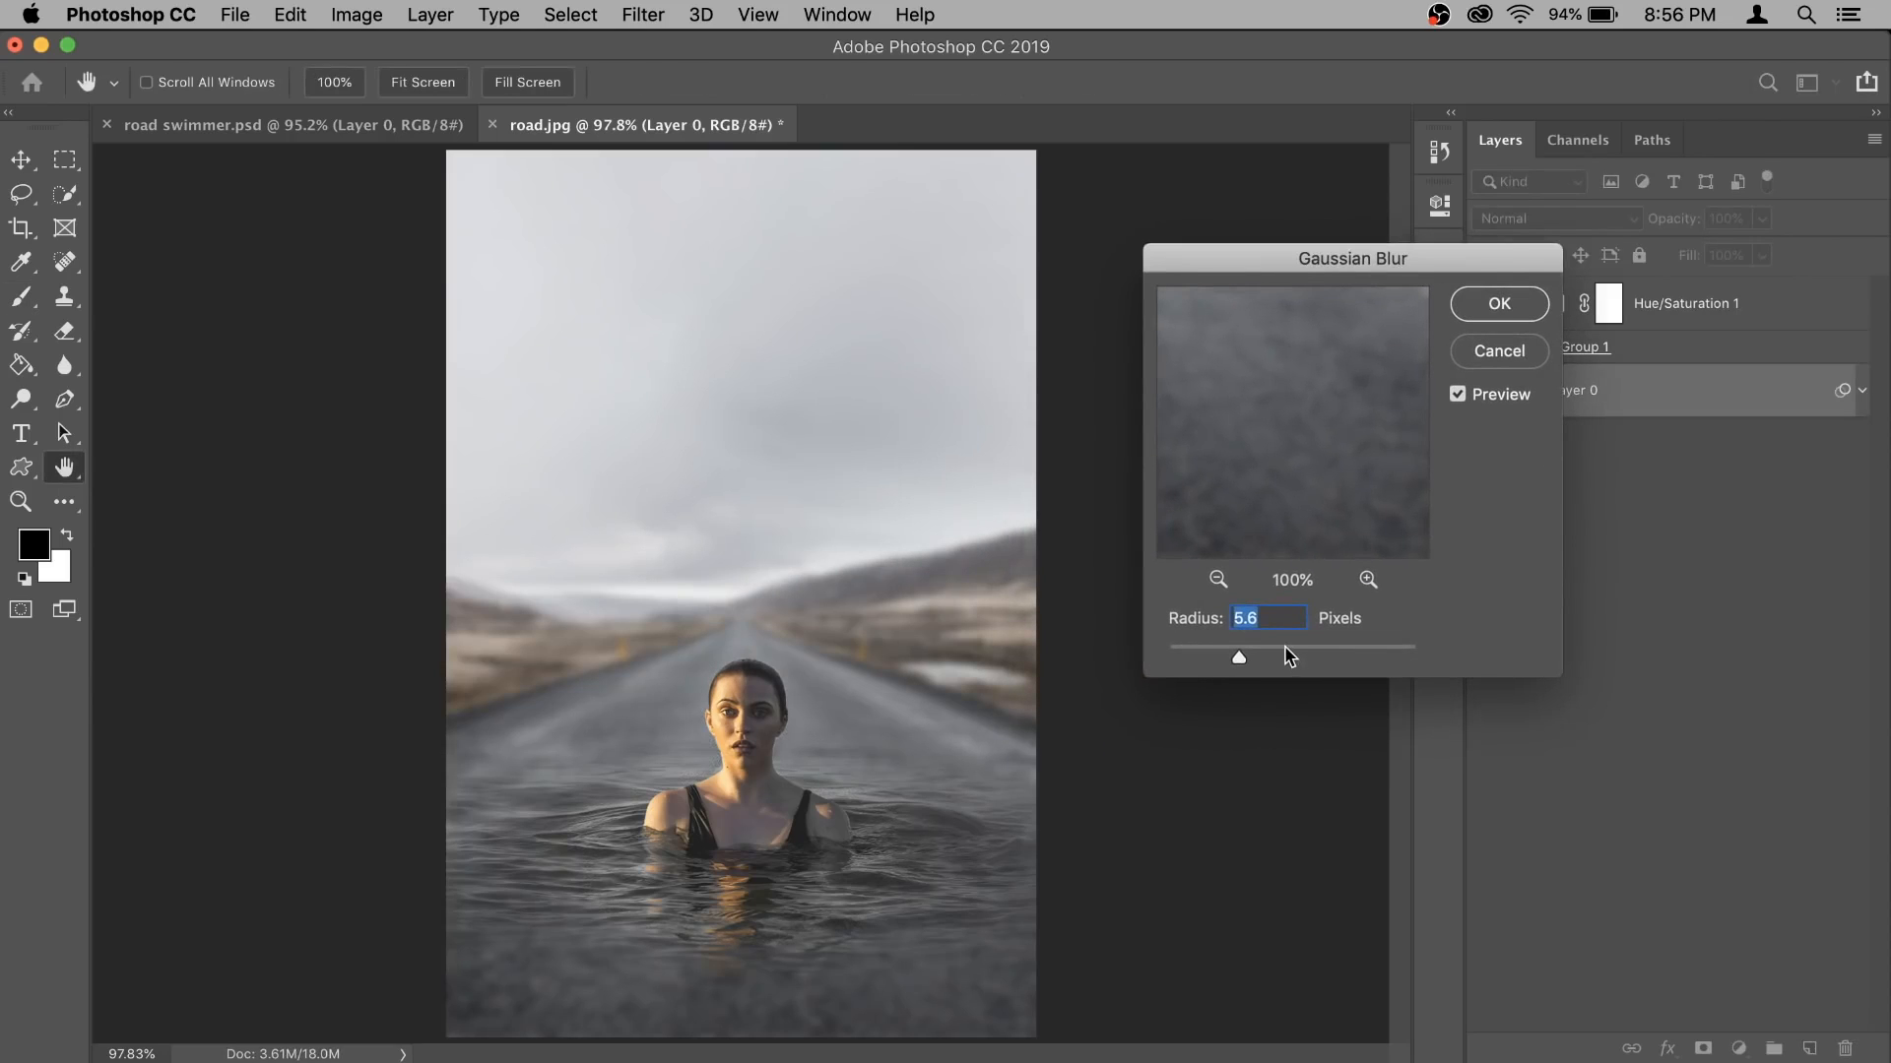
left_click(1507, 307)
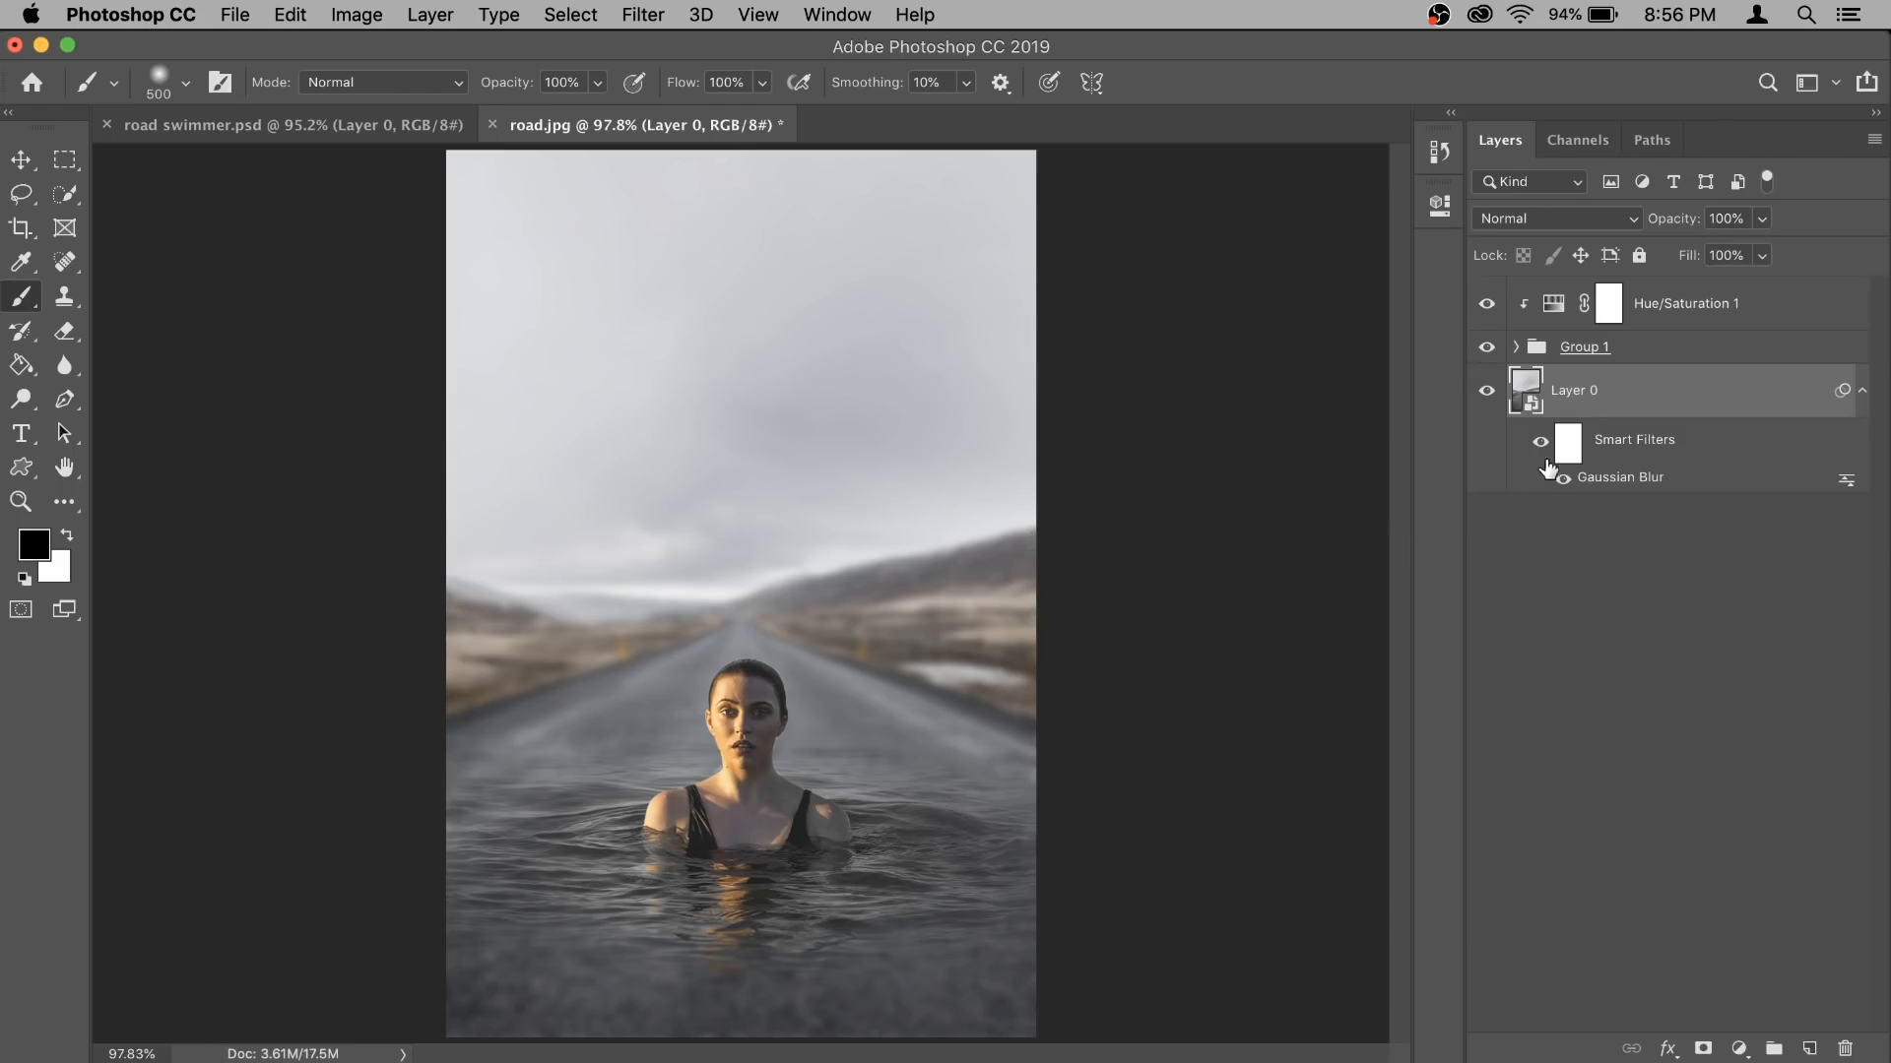
- Paint black on the road layer's smart filter mask across the foreground to remove the blur from the road nearest the viewer
left_click(1573, 442)
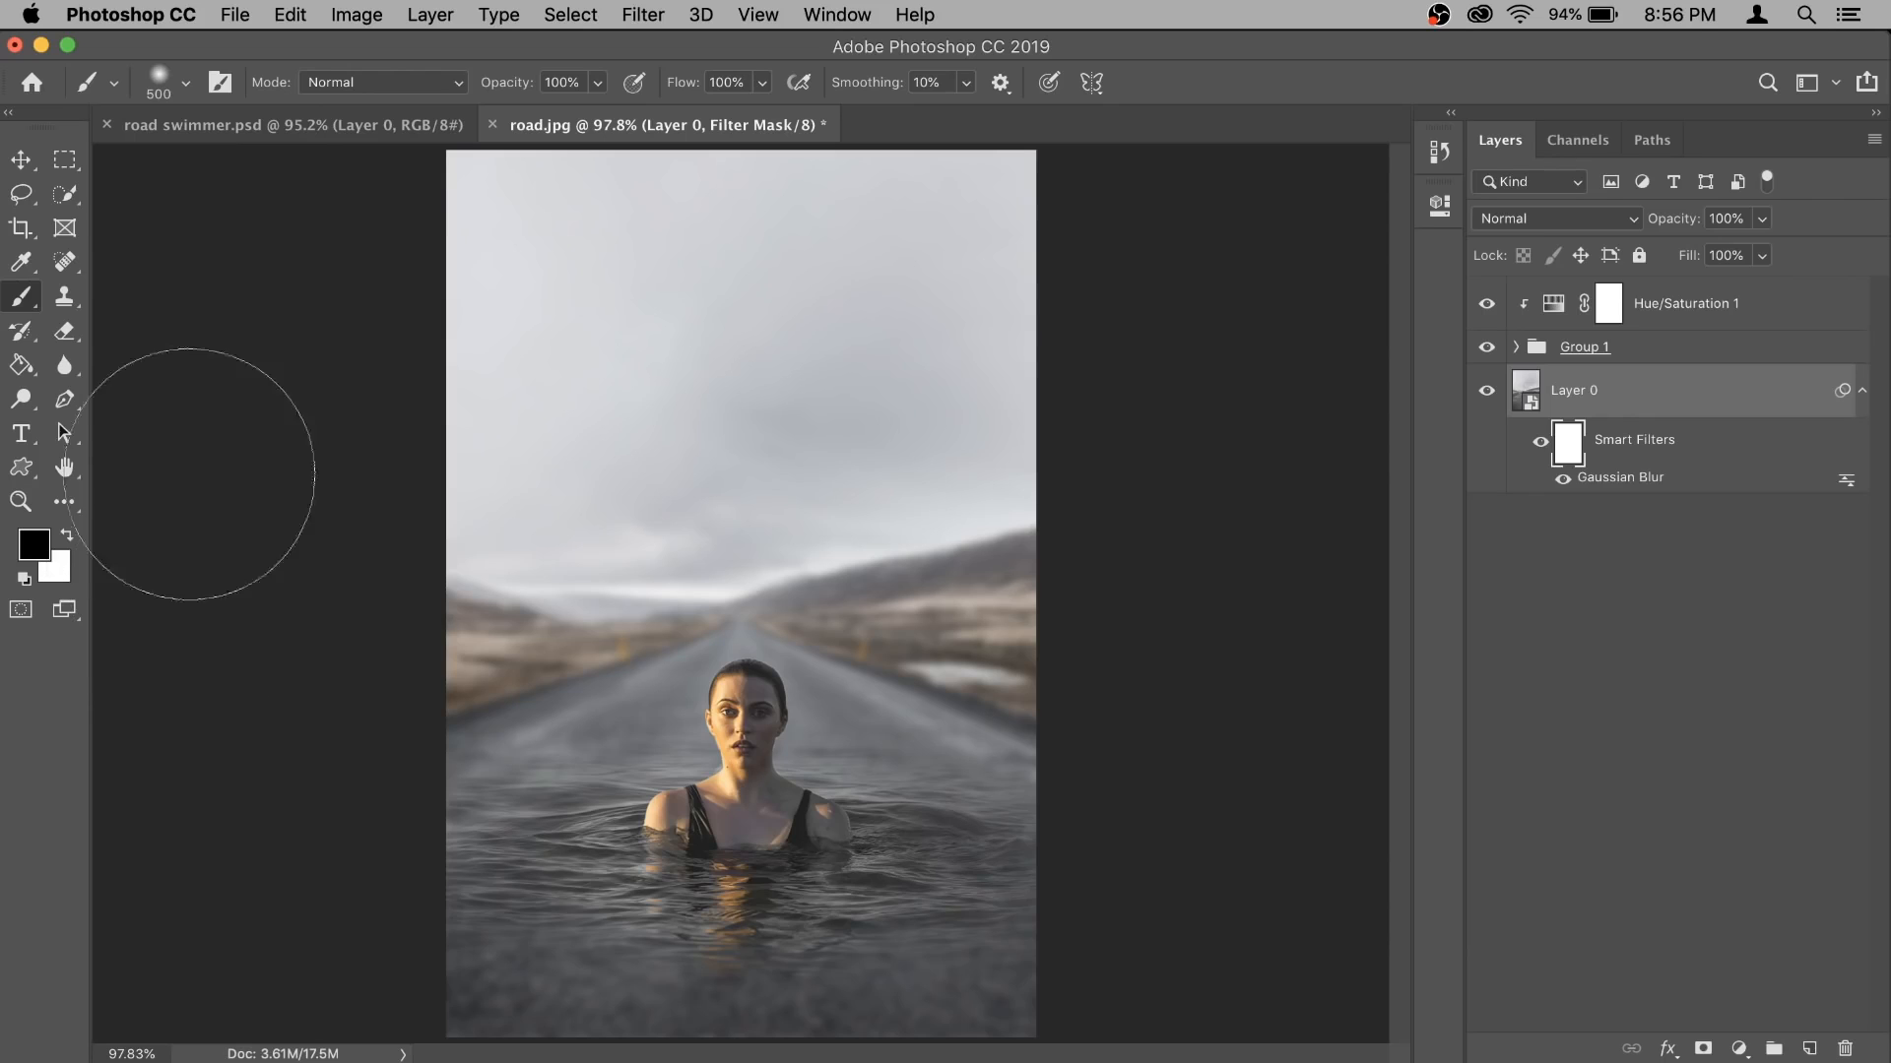
mouse_move(538, 981)
left_mouse_down()
mouse_move(859, 981)
mouse_move(692, 955)
mouse_move(928, 952)
mouse_move(673, 952)
mouse_move(859, 952)
mouse_move(715, 937)
mouse_move(893, 937)
mouse_move(552, 963)
mouse_move(1007, 986)
left_mouse_up()
scroll(1240, 649, "down", 1)
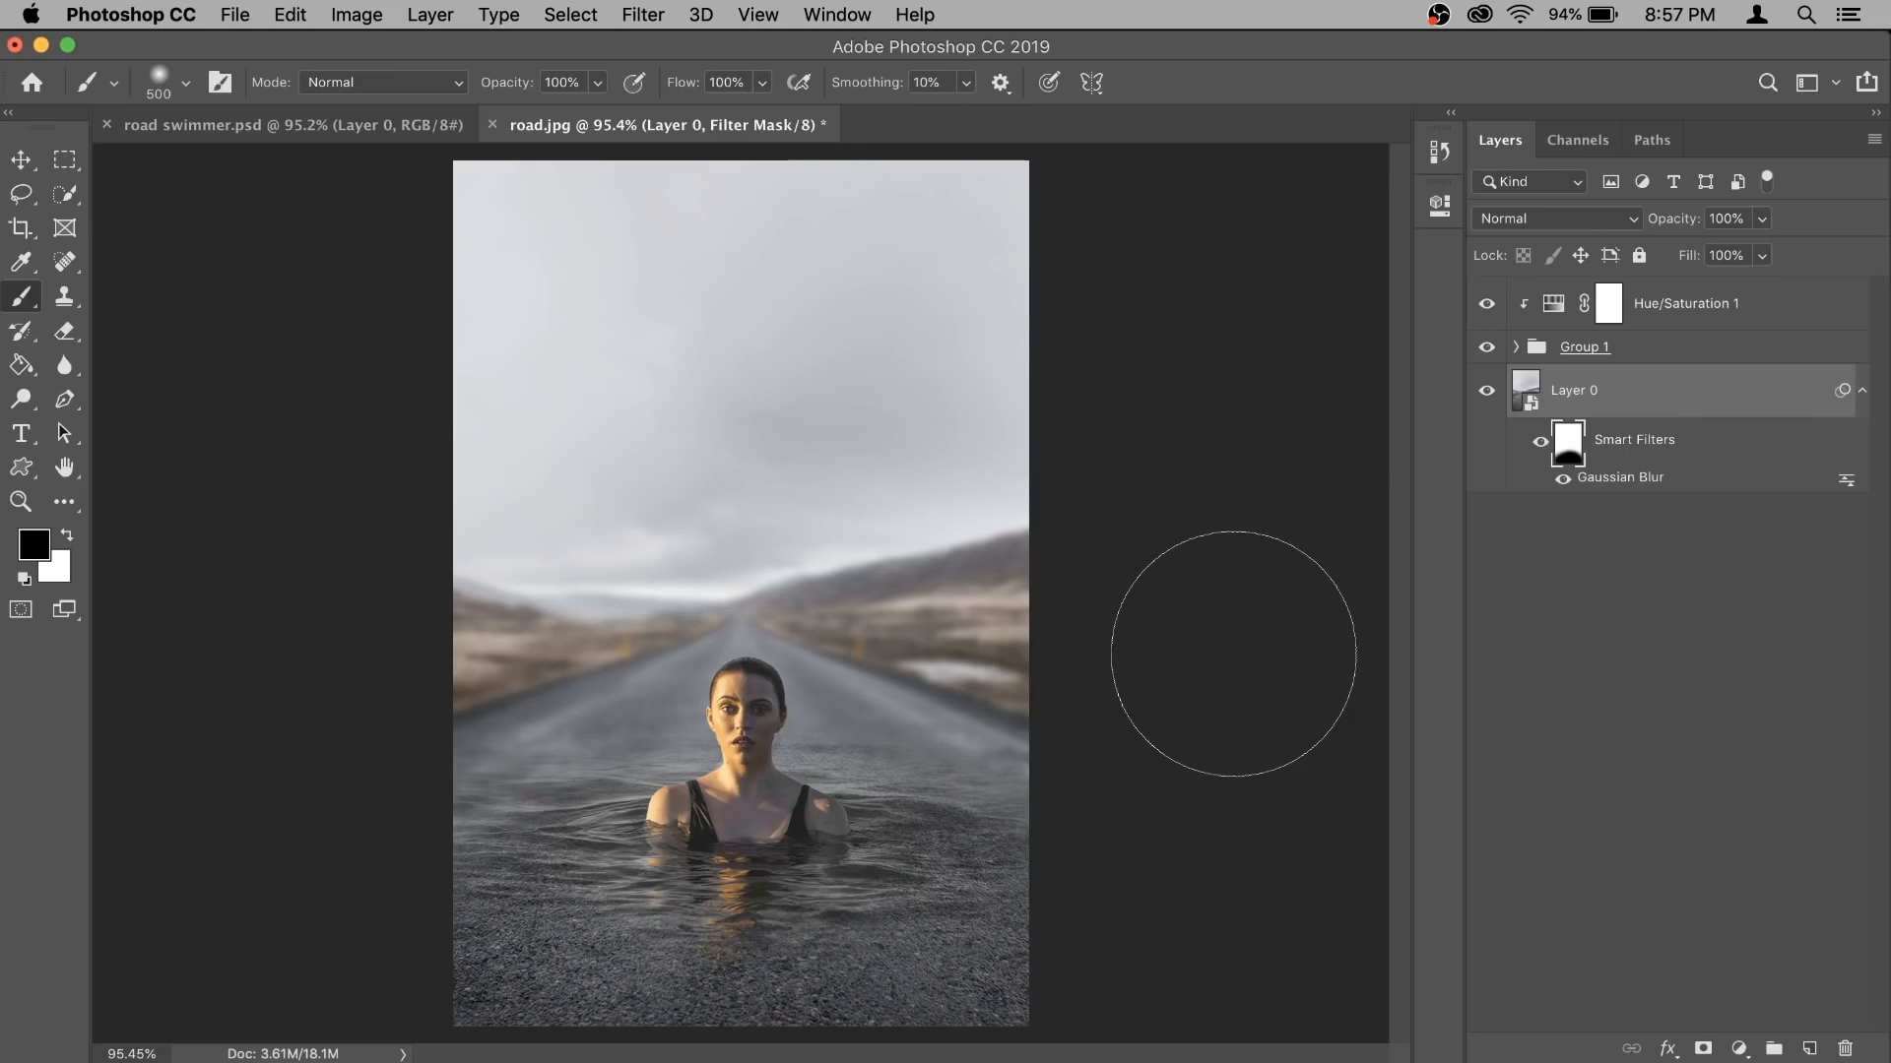
- Add a black-to-white linear Gradient Overlay to the road layer, Layer 0, in Soft Light mode at 42% opacity
right_click(1678, 404)
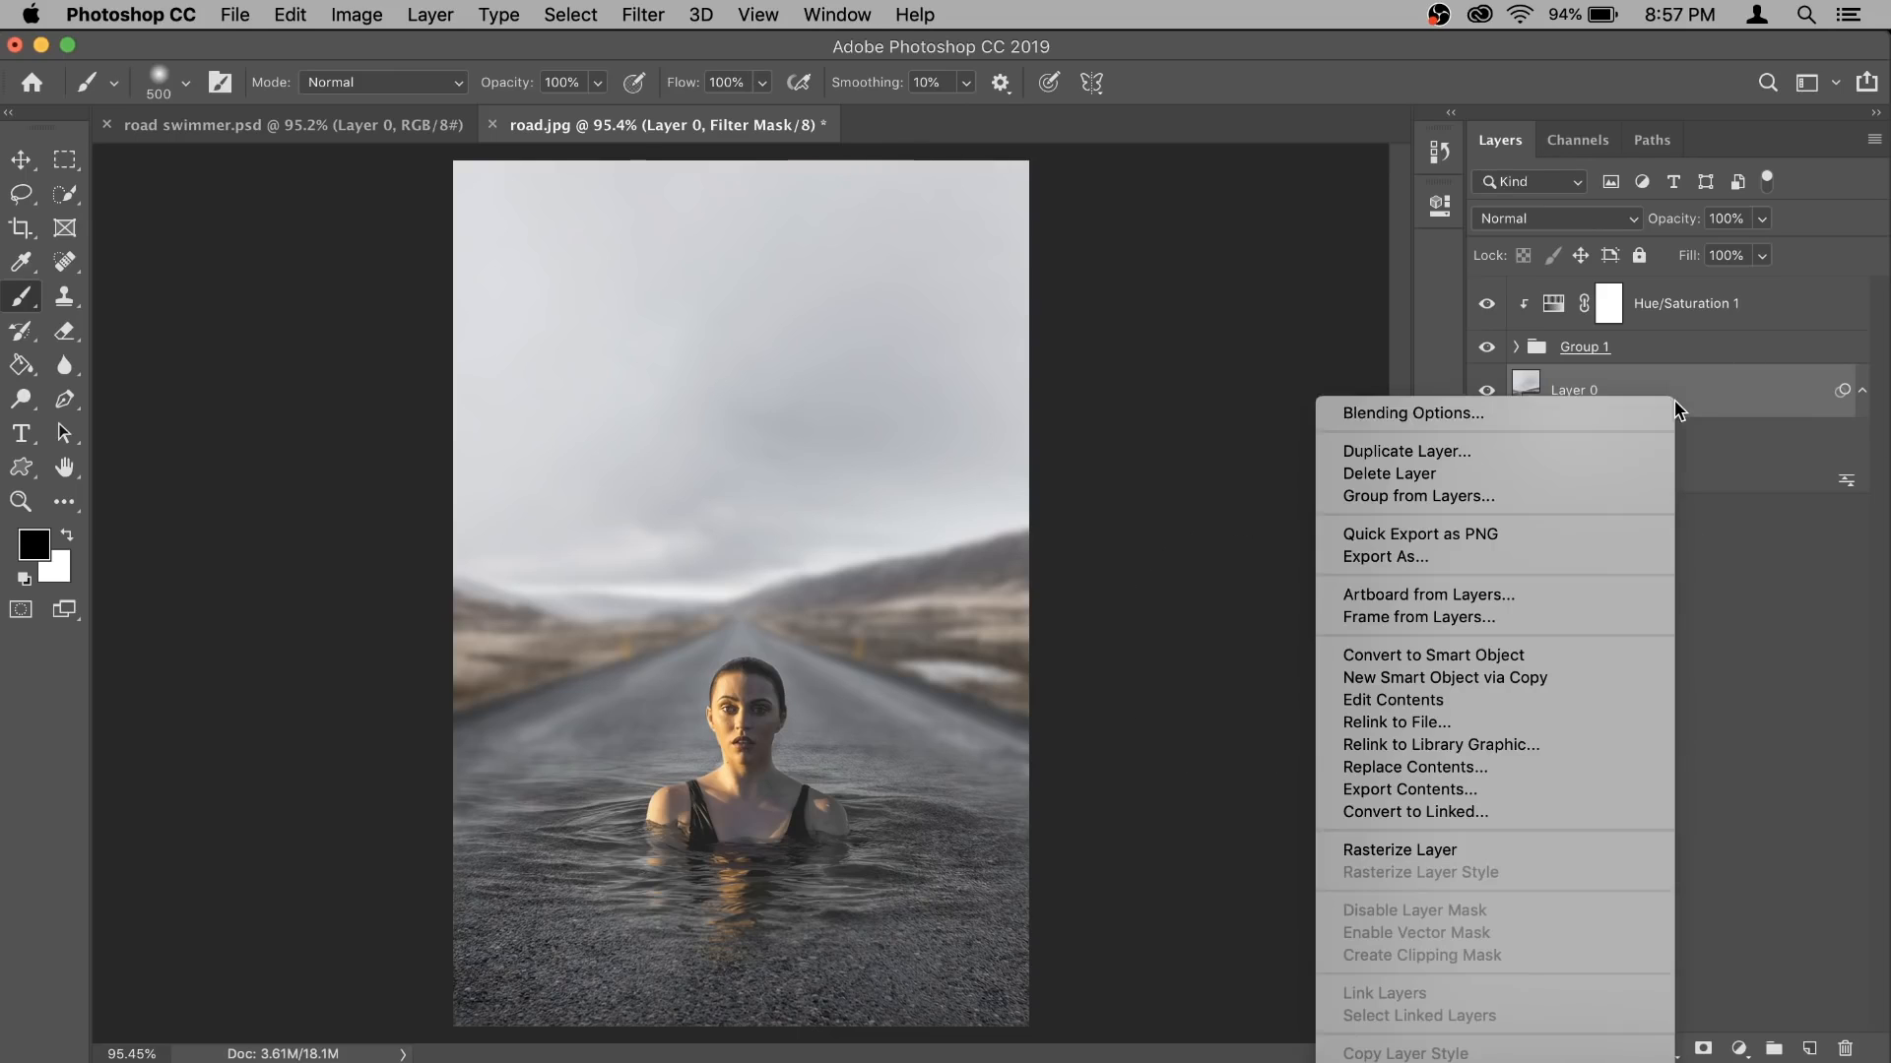
left_click(1605, 412)
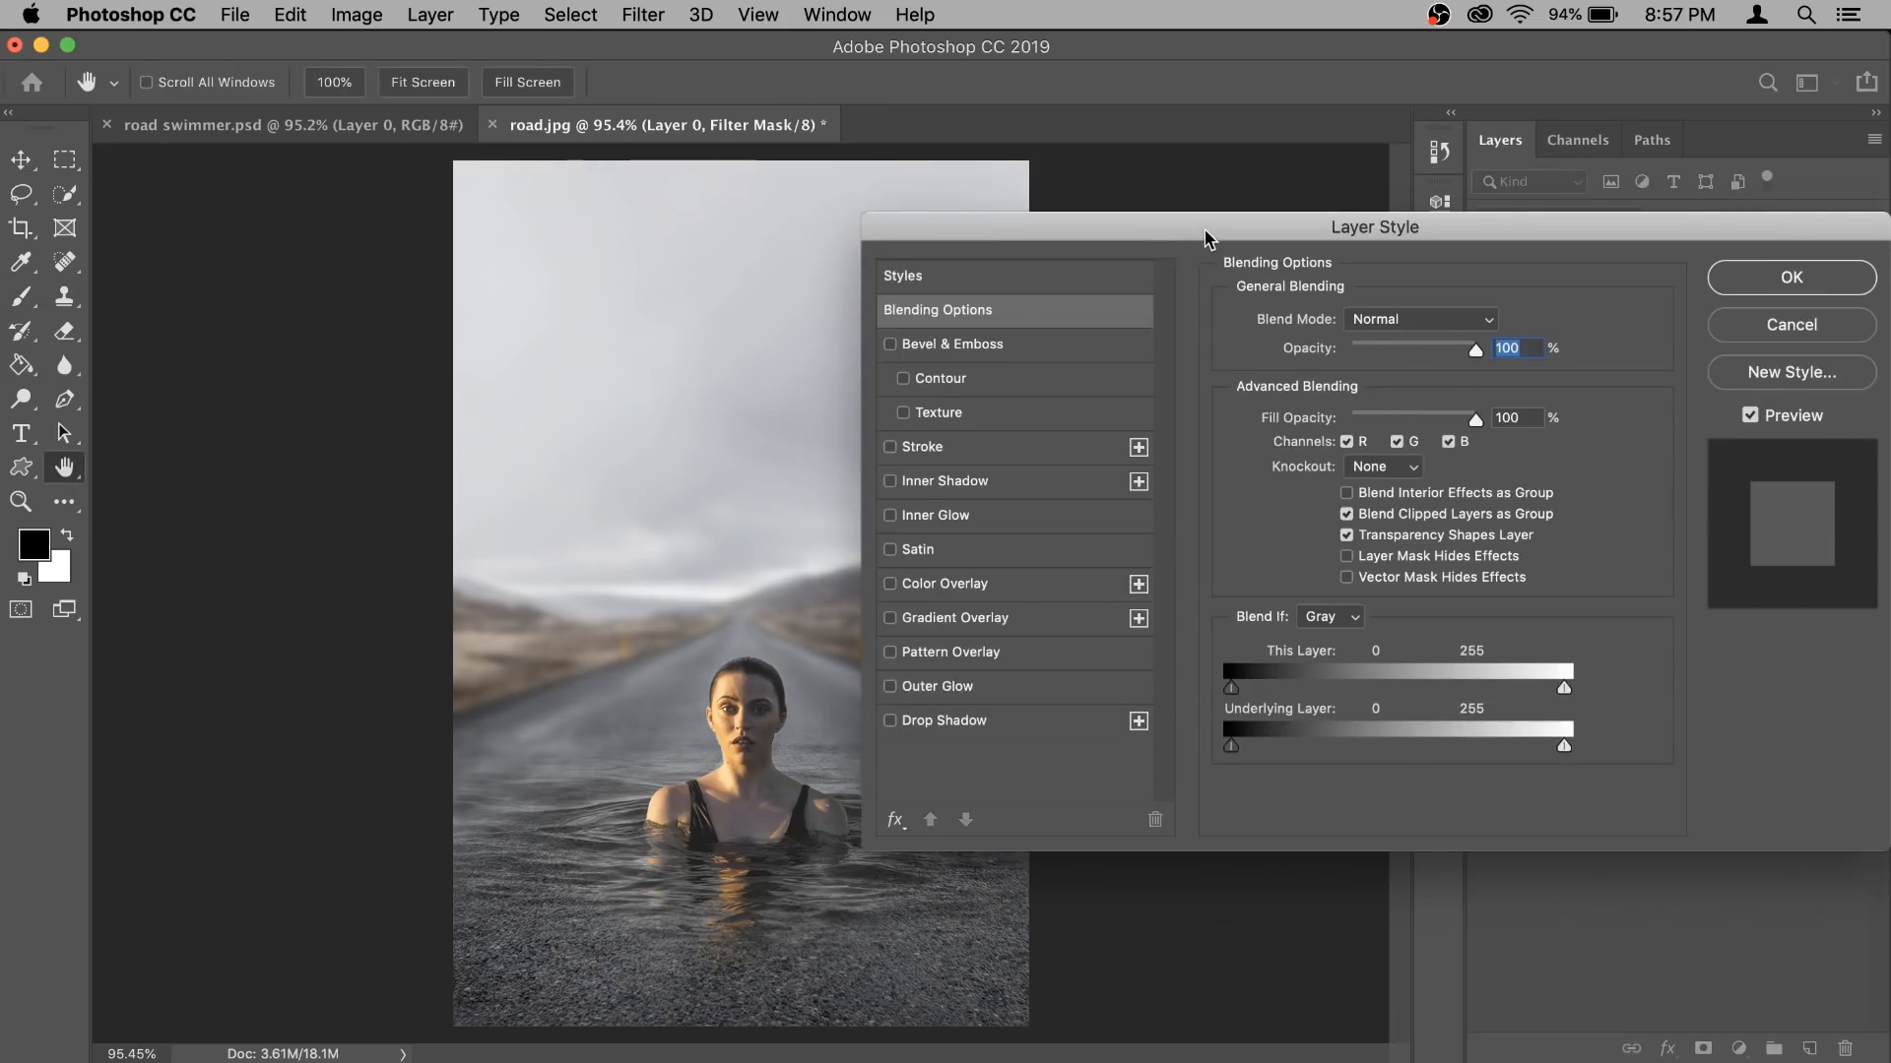
left_click_drag(1208, 234, 1343, 221)
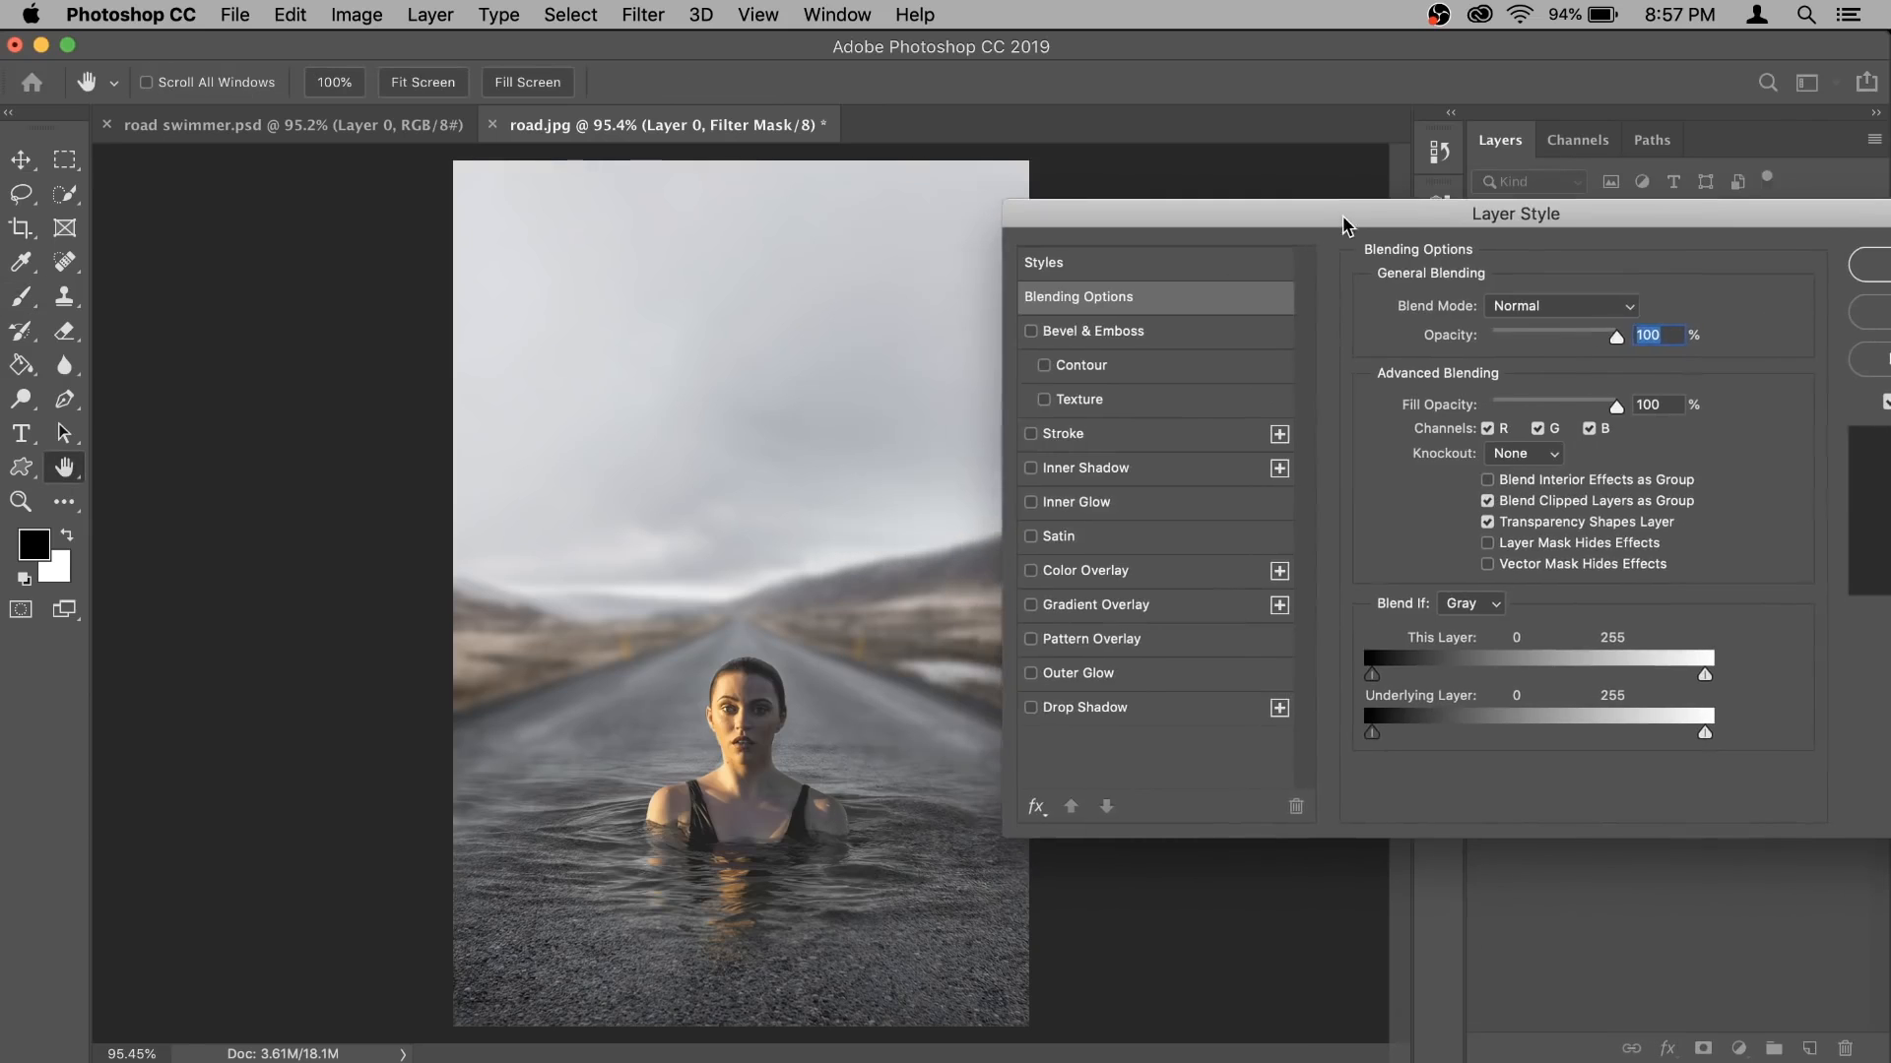
left_click(1096, 610)
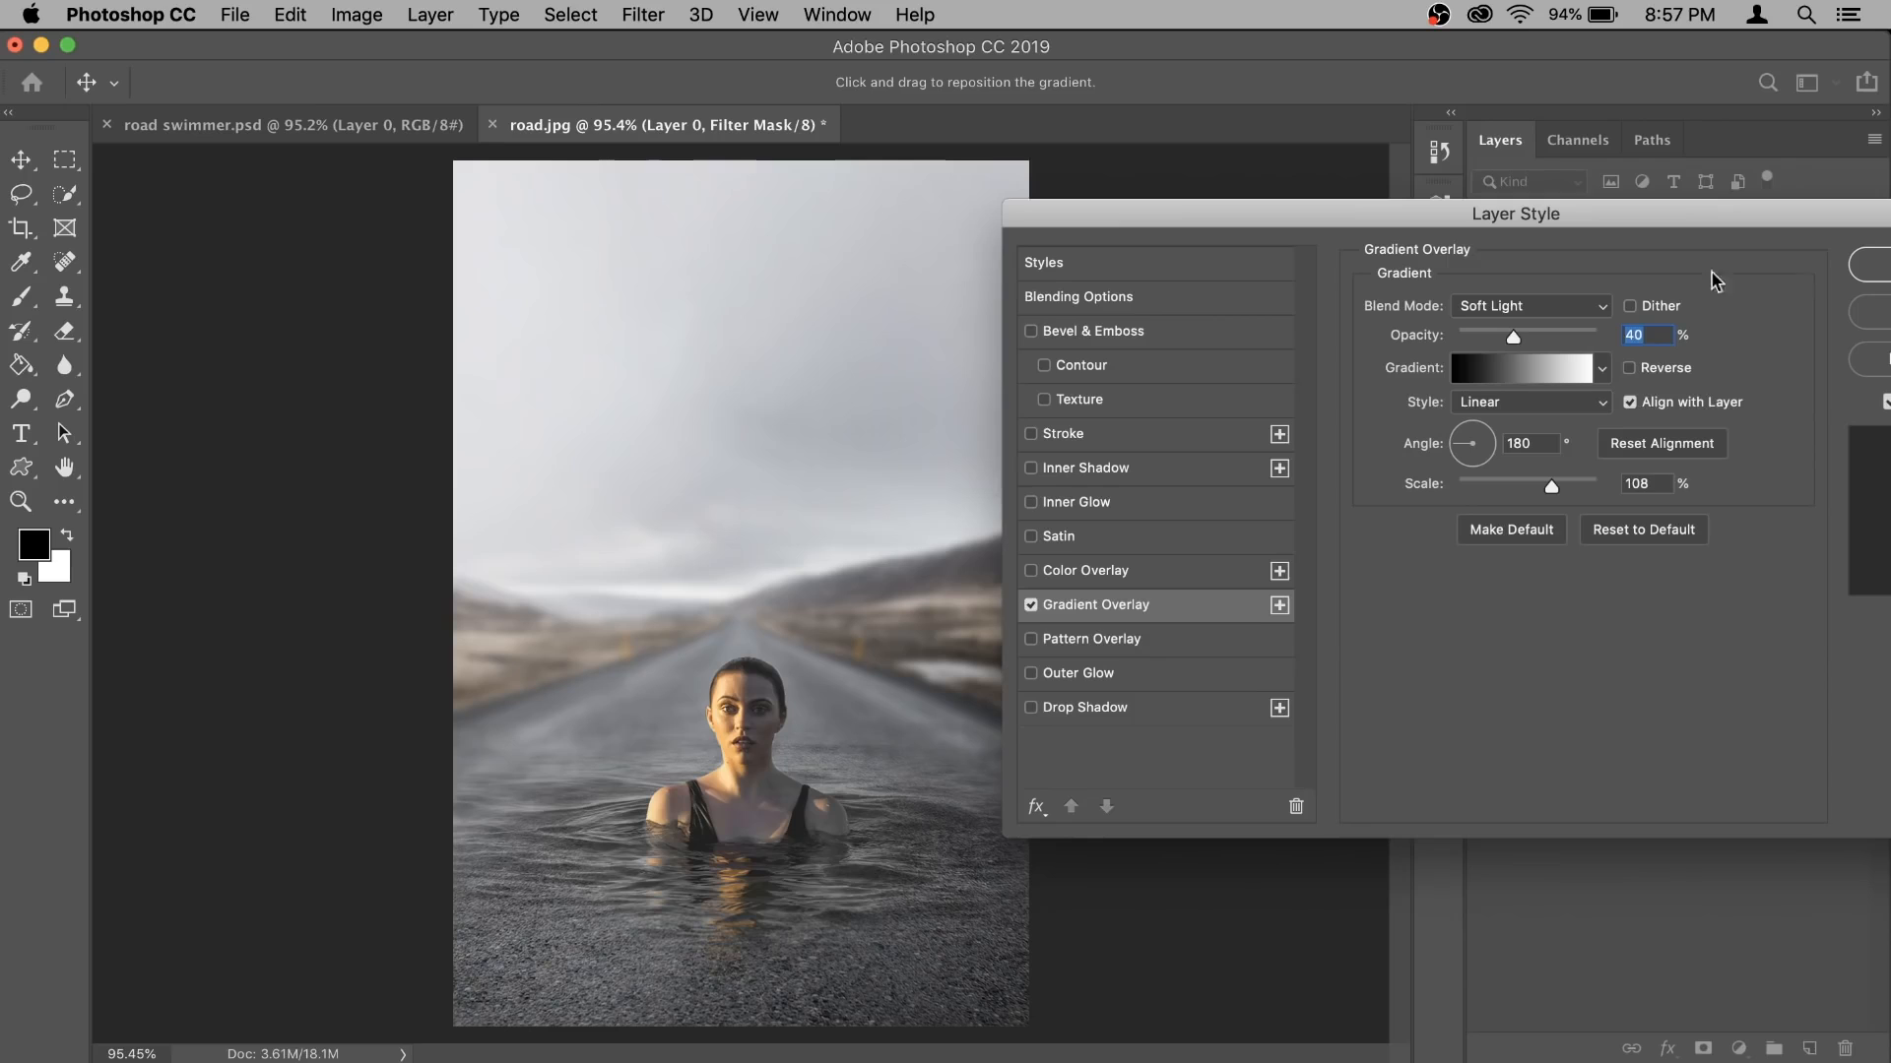
left_click(1553, 383)
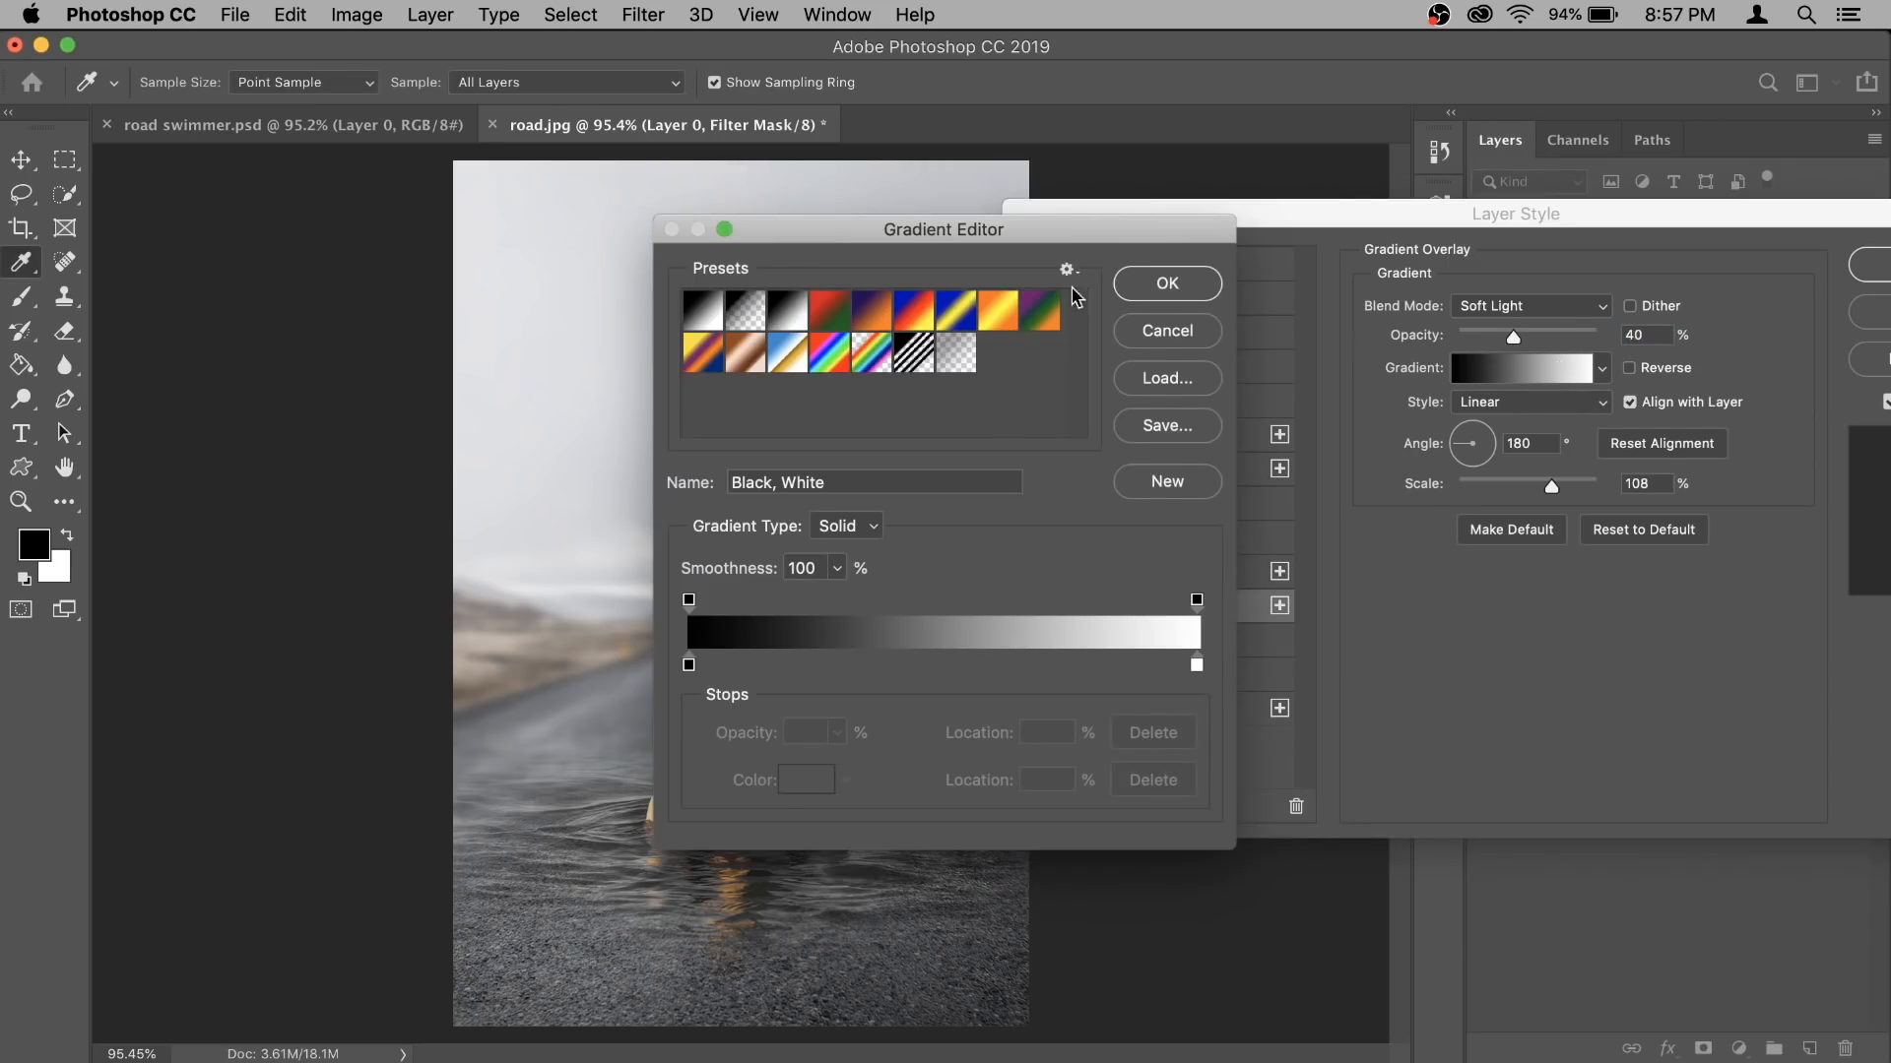
left_click(1164, 283)
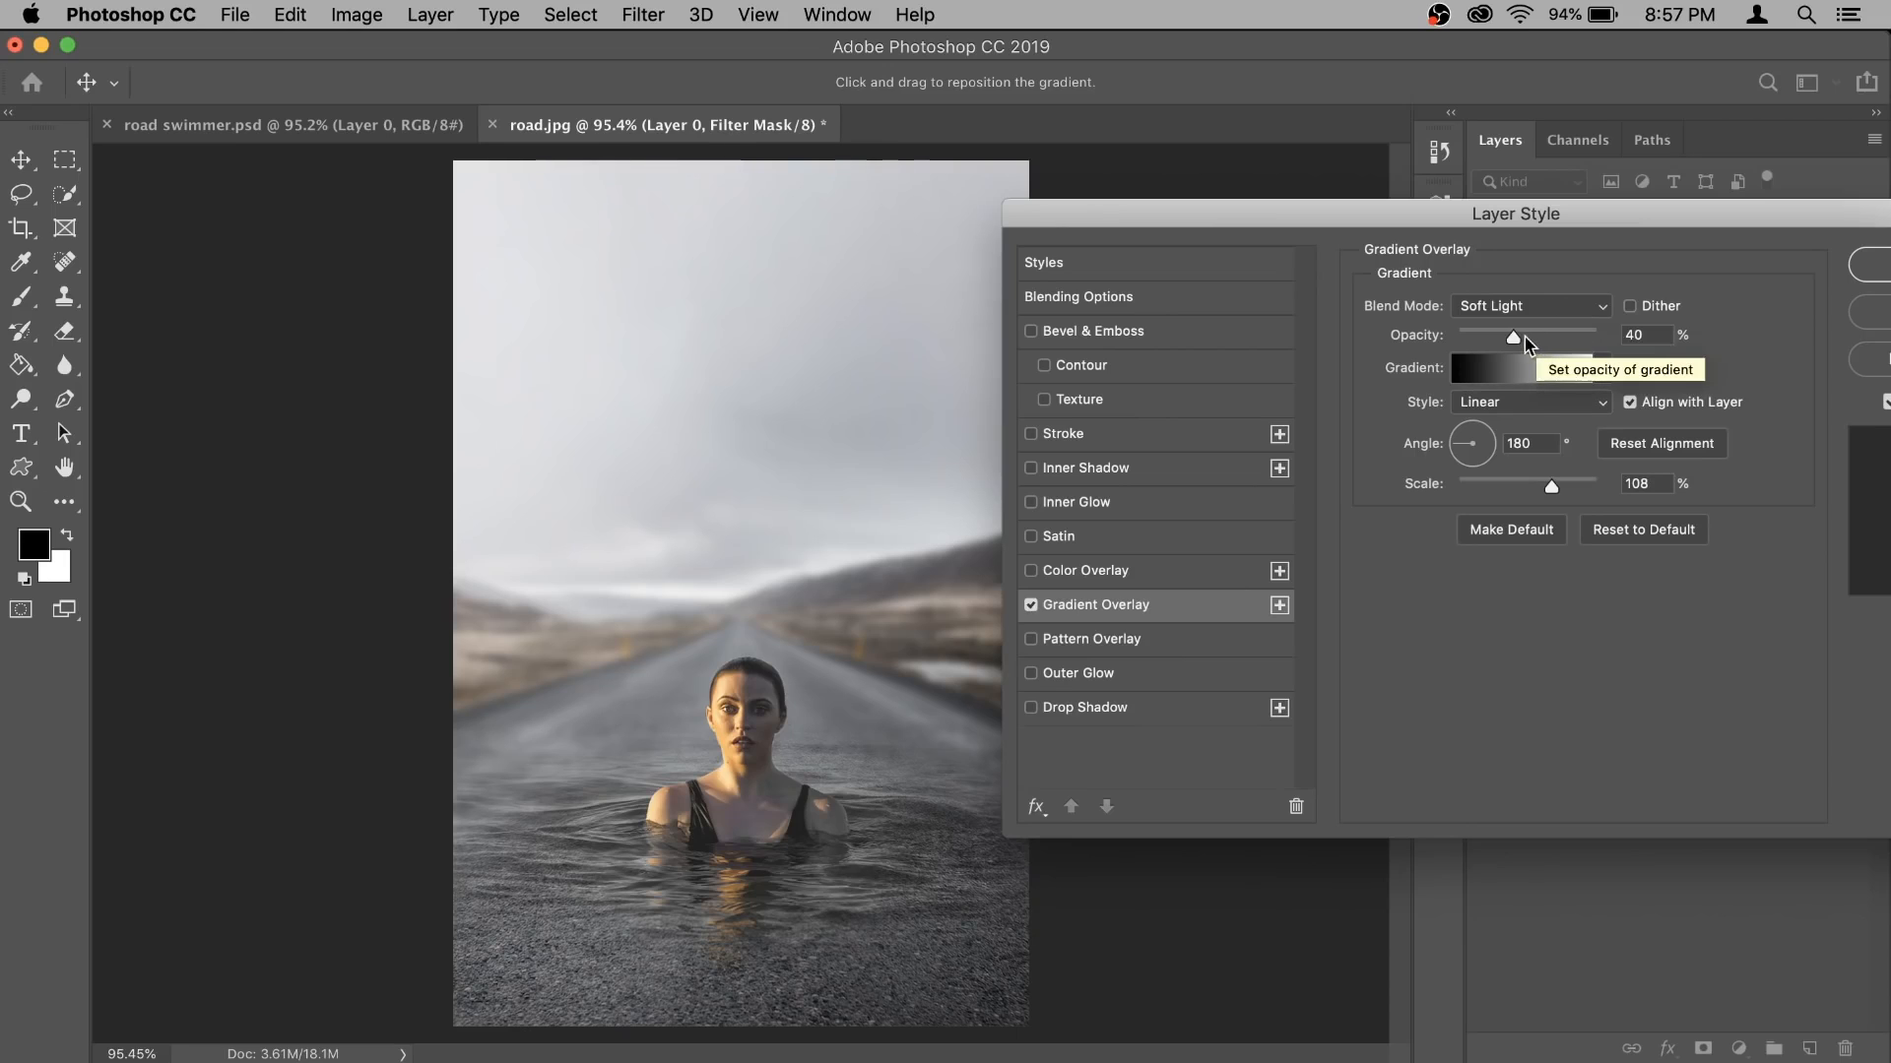
mouse_move(1515, 338)
left_mouse_down()
mouse_move(1655, 345)
mouse_move(1529, 304)
mouse_move(1440, 320)
mouse_move(1522, 347)
left_mouse_up()
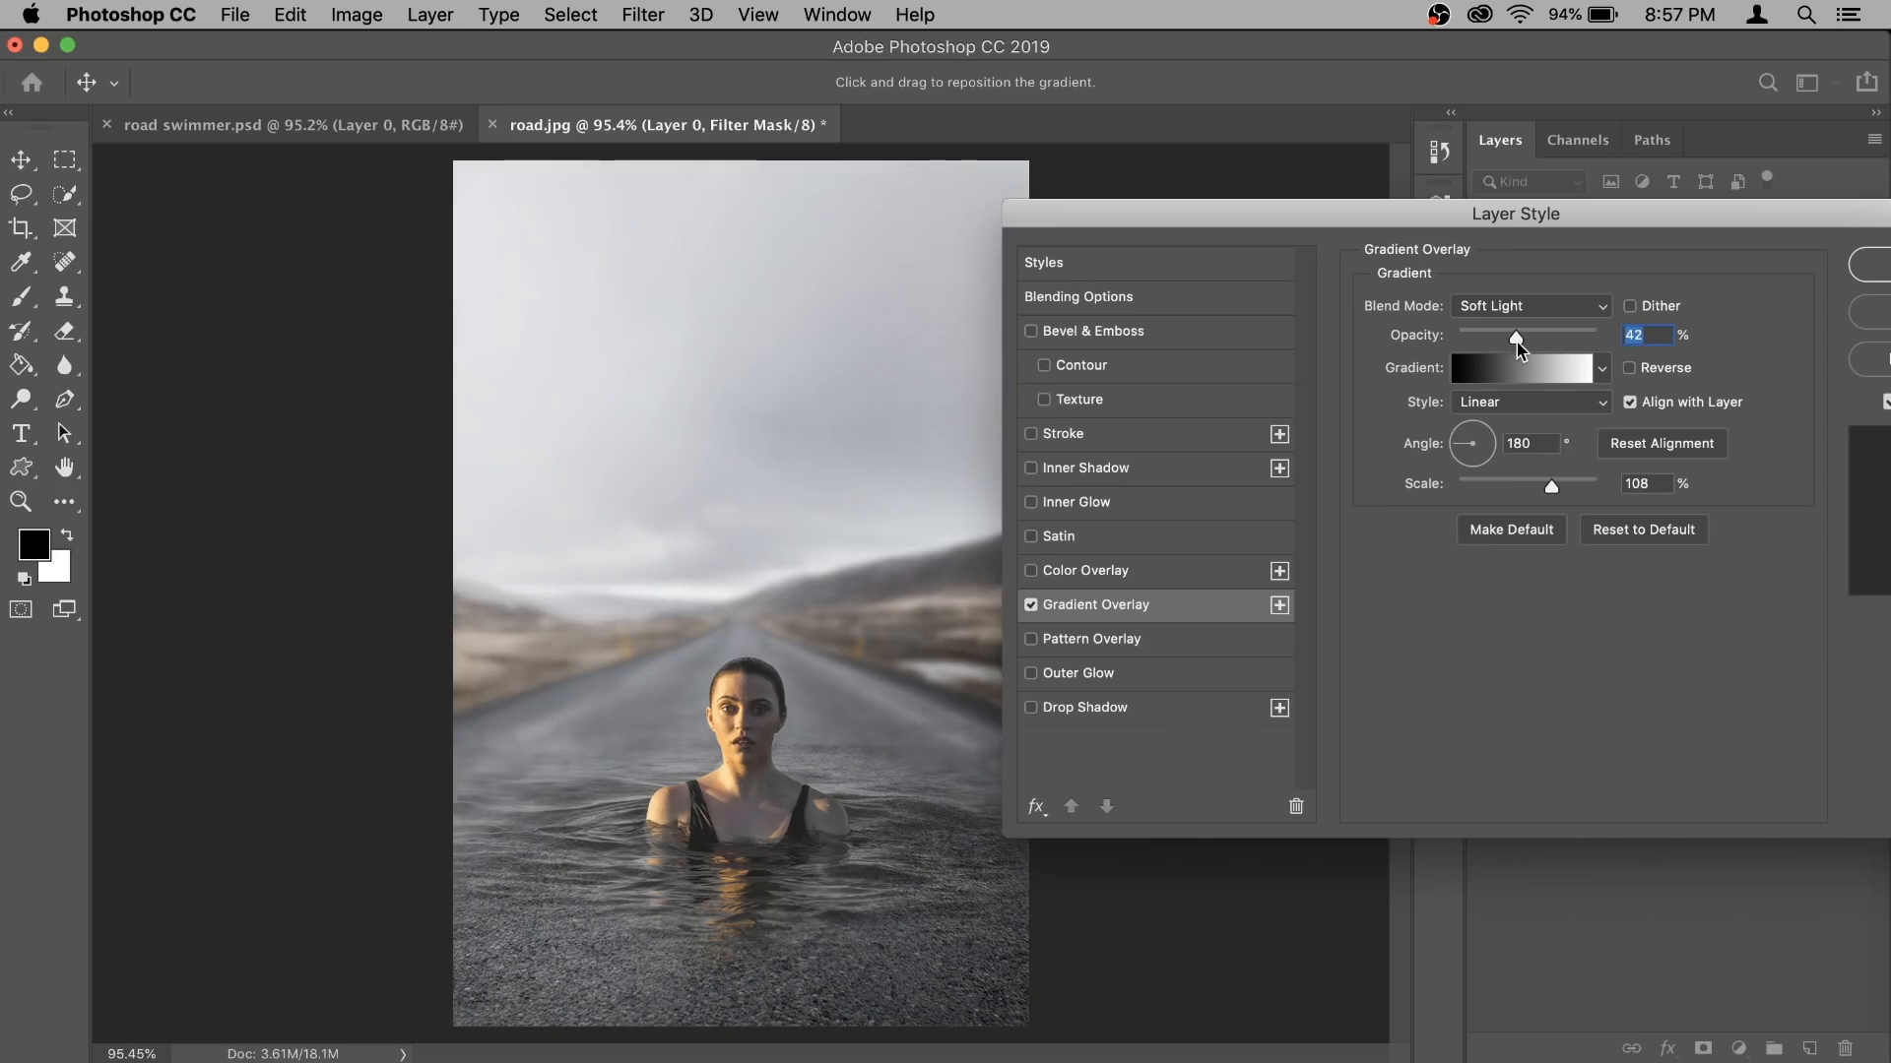
left_click(1874, 272)
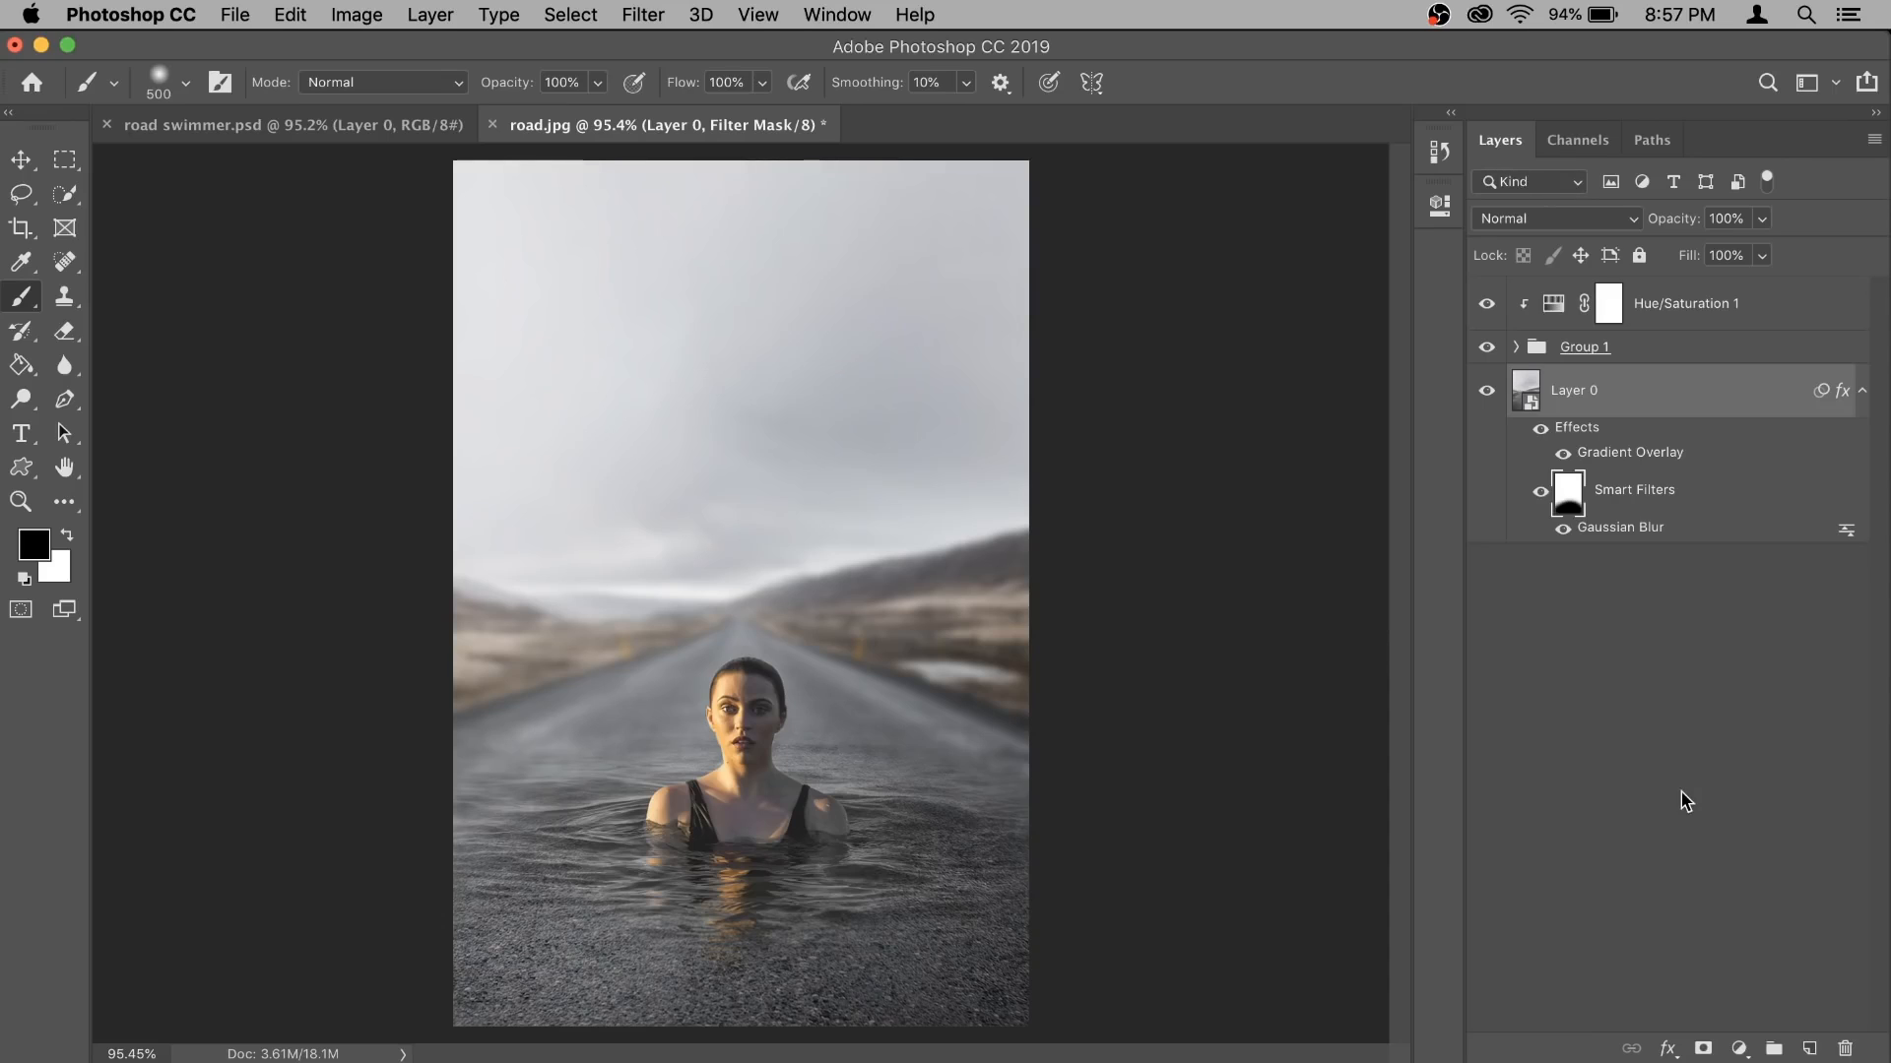
- Create a new layer above the Hue/Saturation 1 adjustment and fill it with black
left_click(1730, 313)
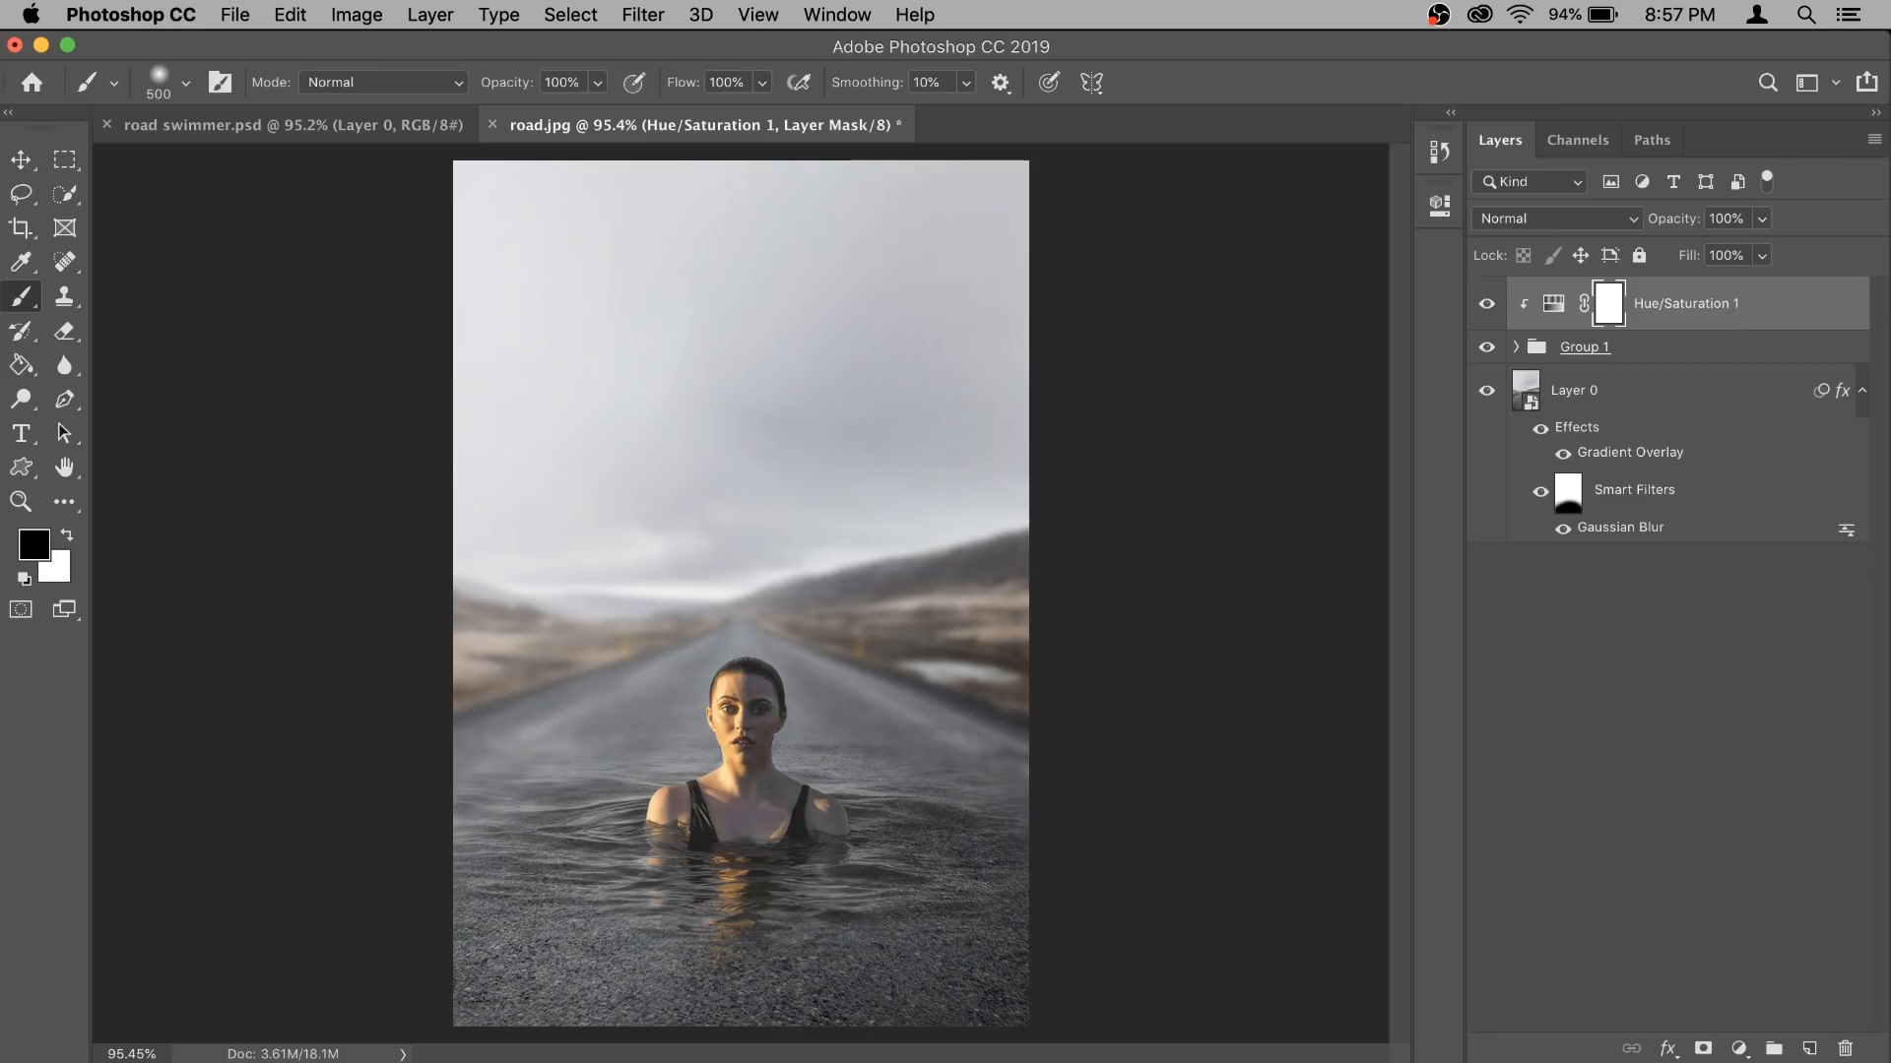
left_click(1810, 1049)
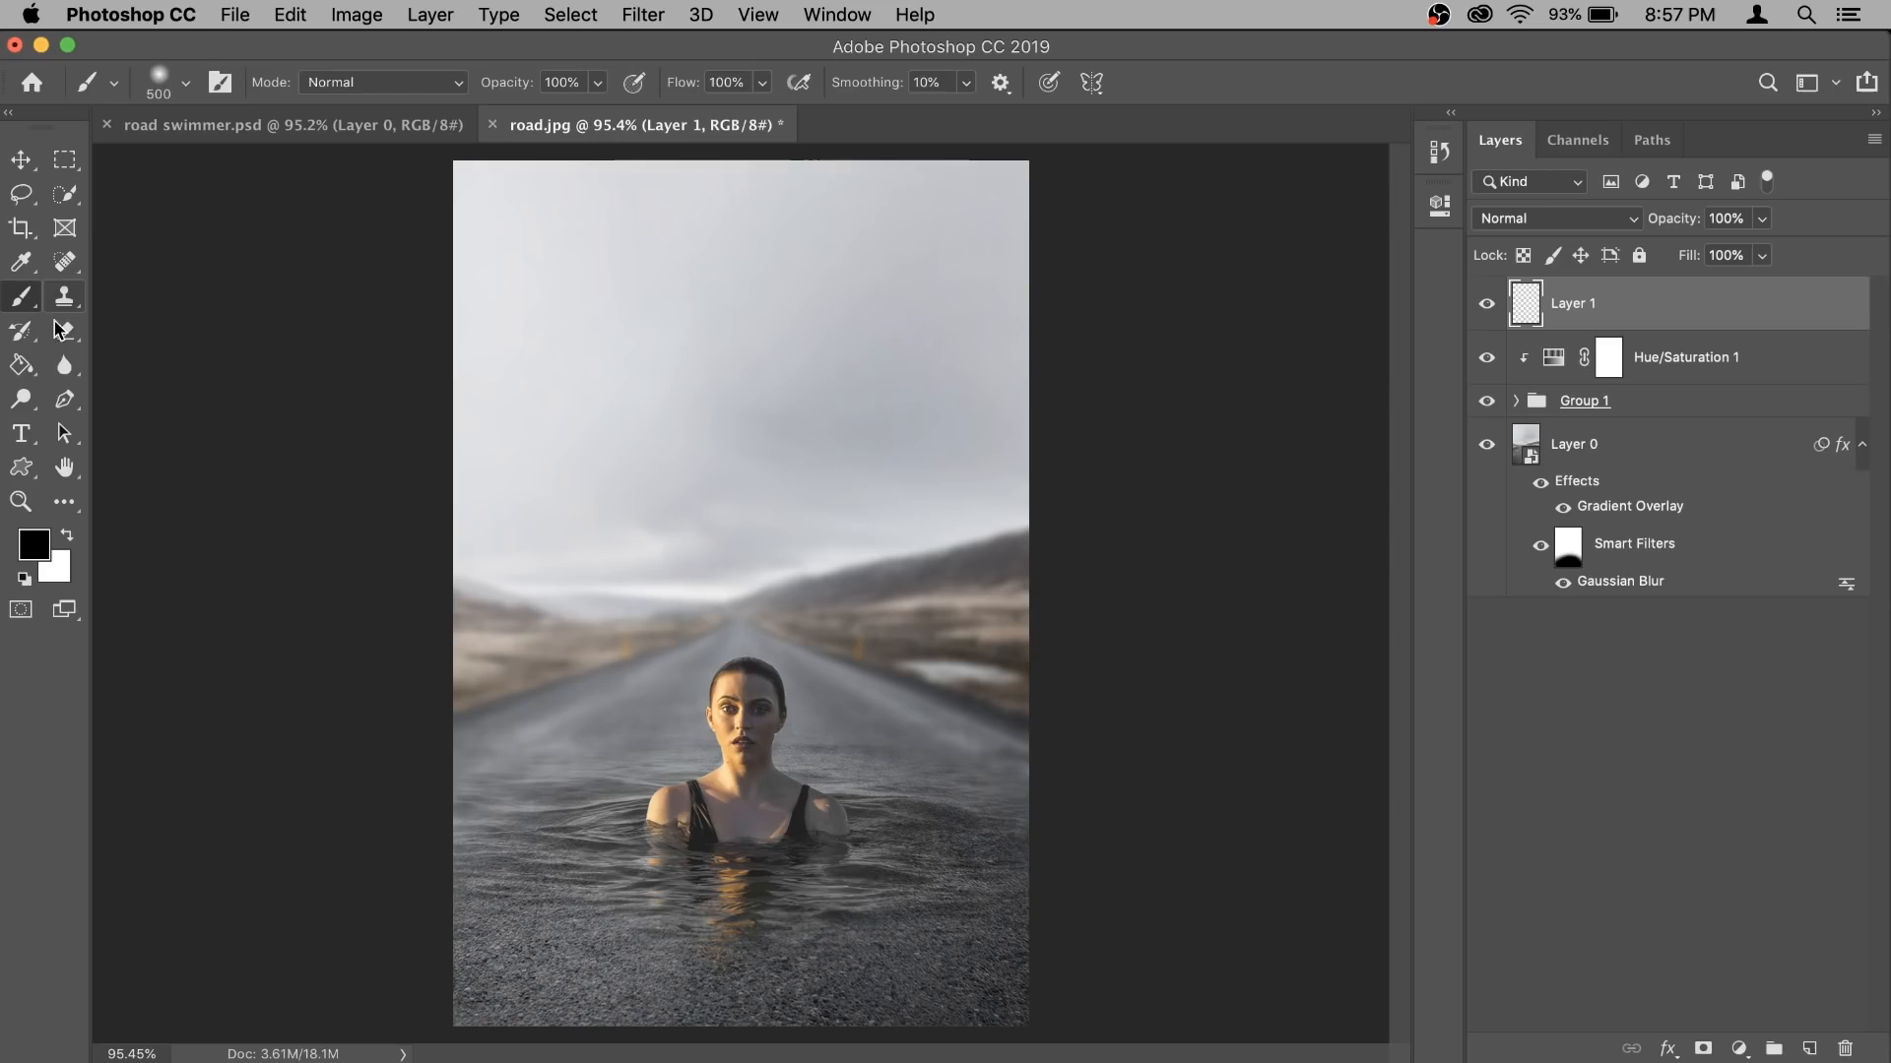
left_click(20, 367)
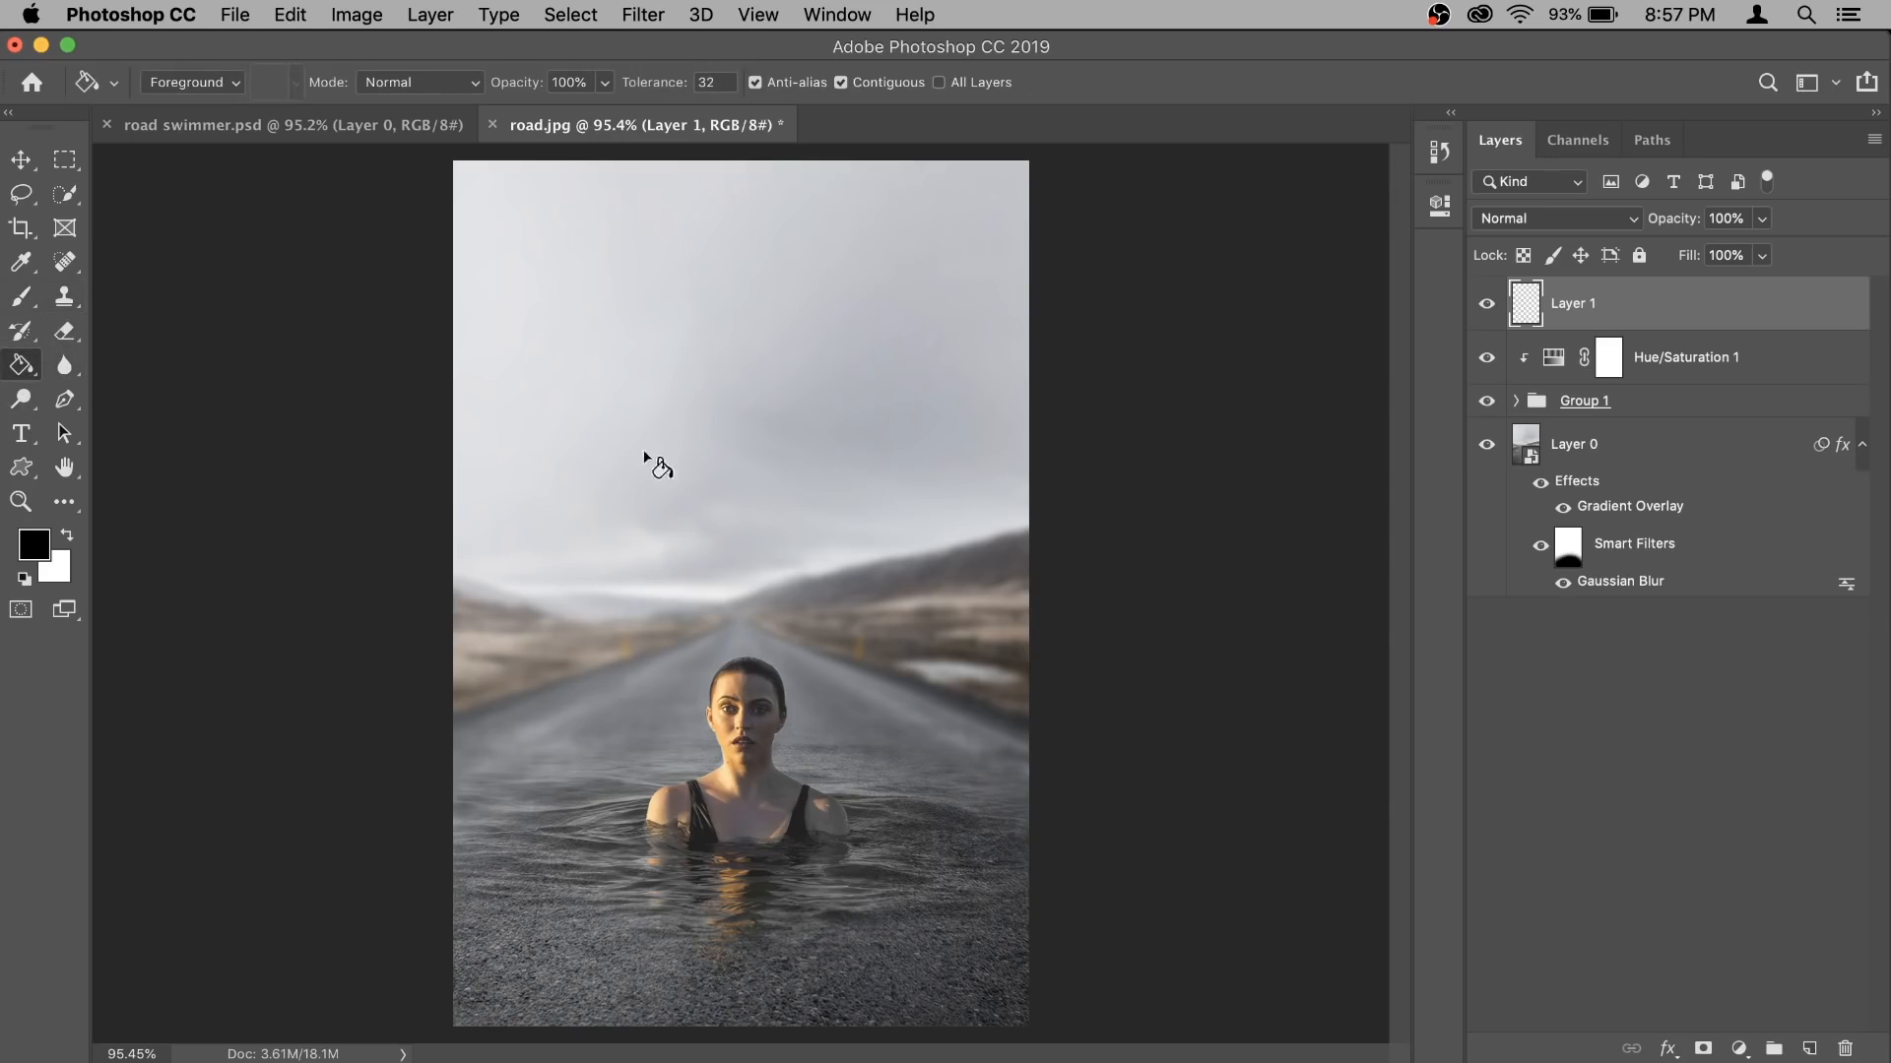
left_click(668, 497)
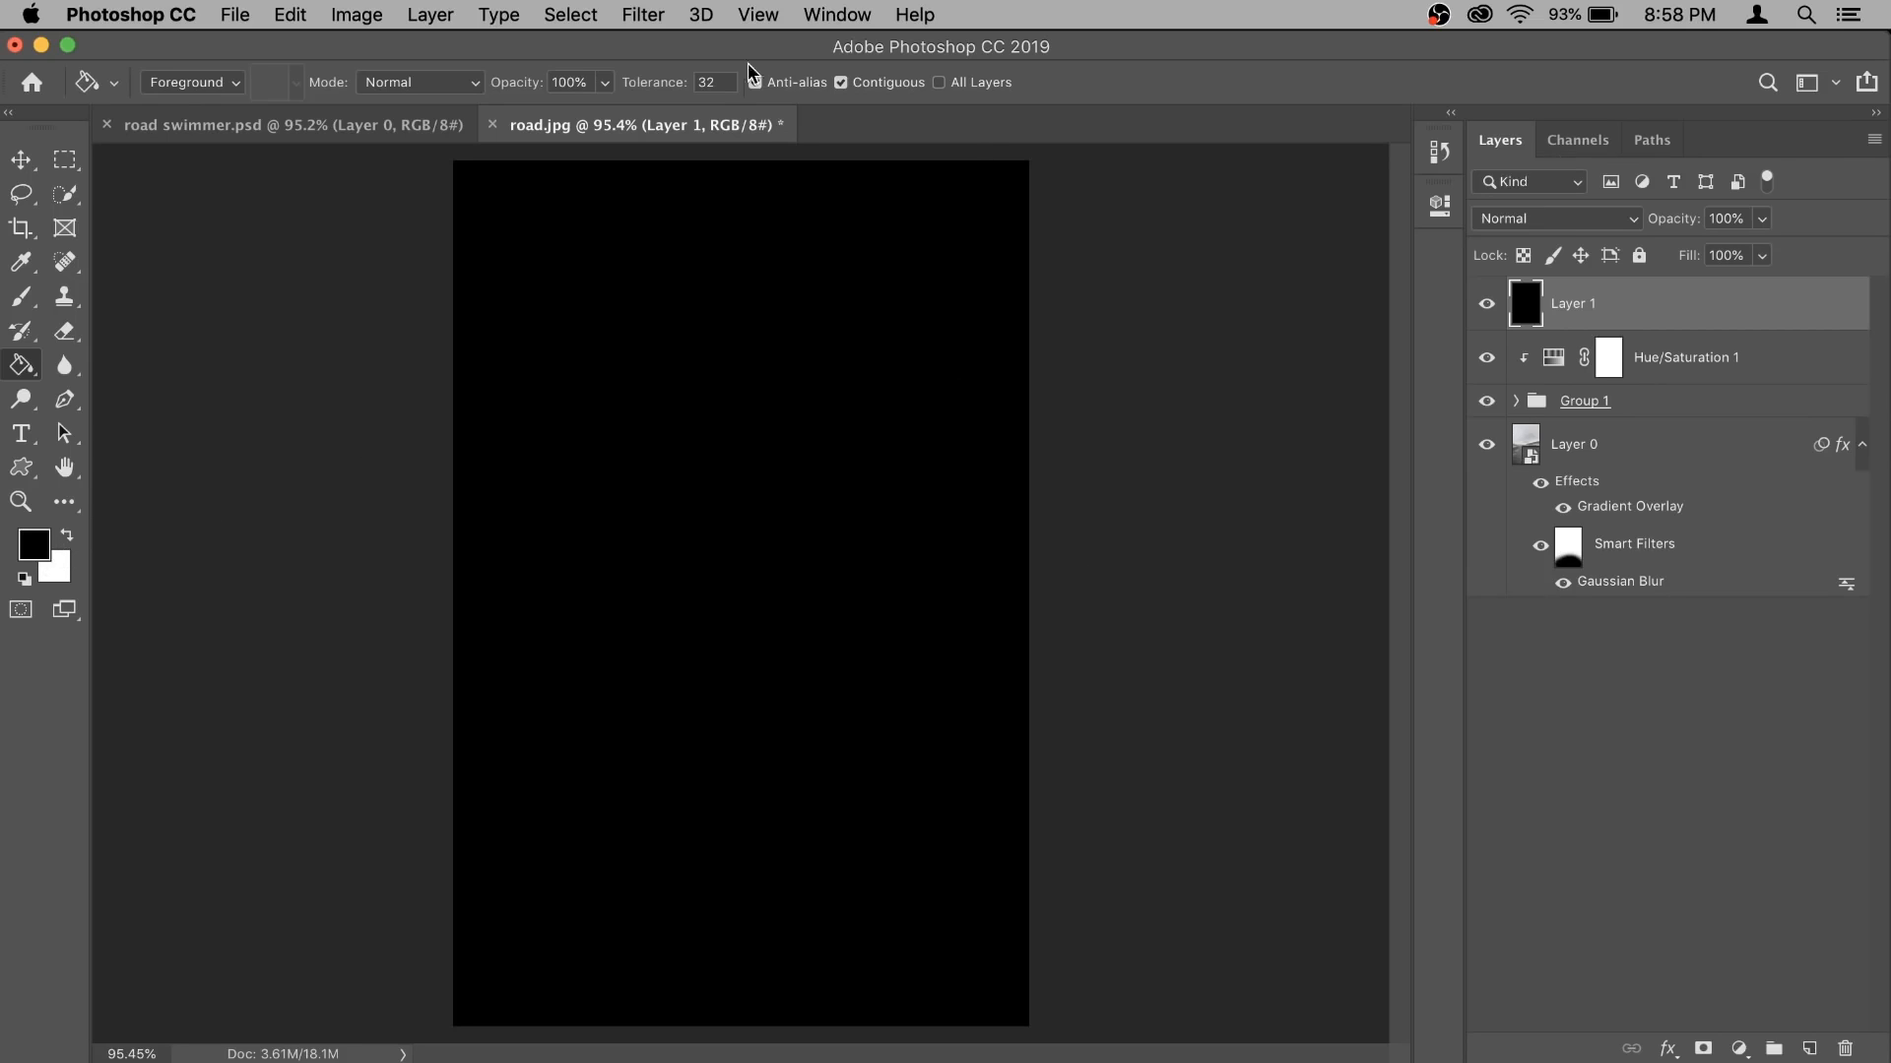
- Render a 105mm Prime lens flare at 100% brightness in the centre of the black layer
left_click(631, 19)
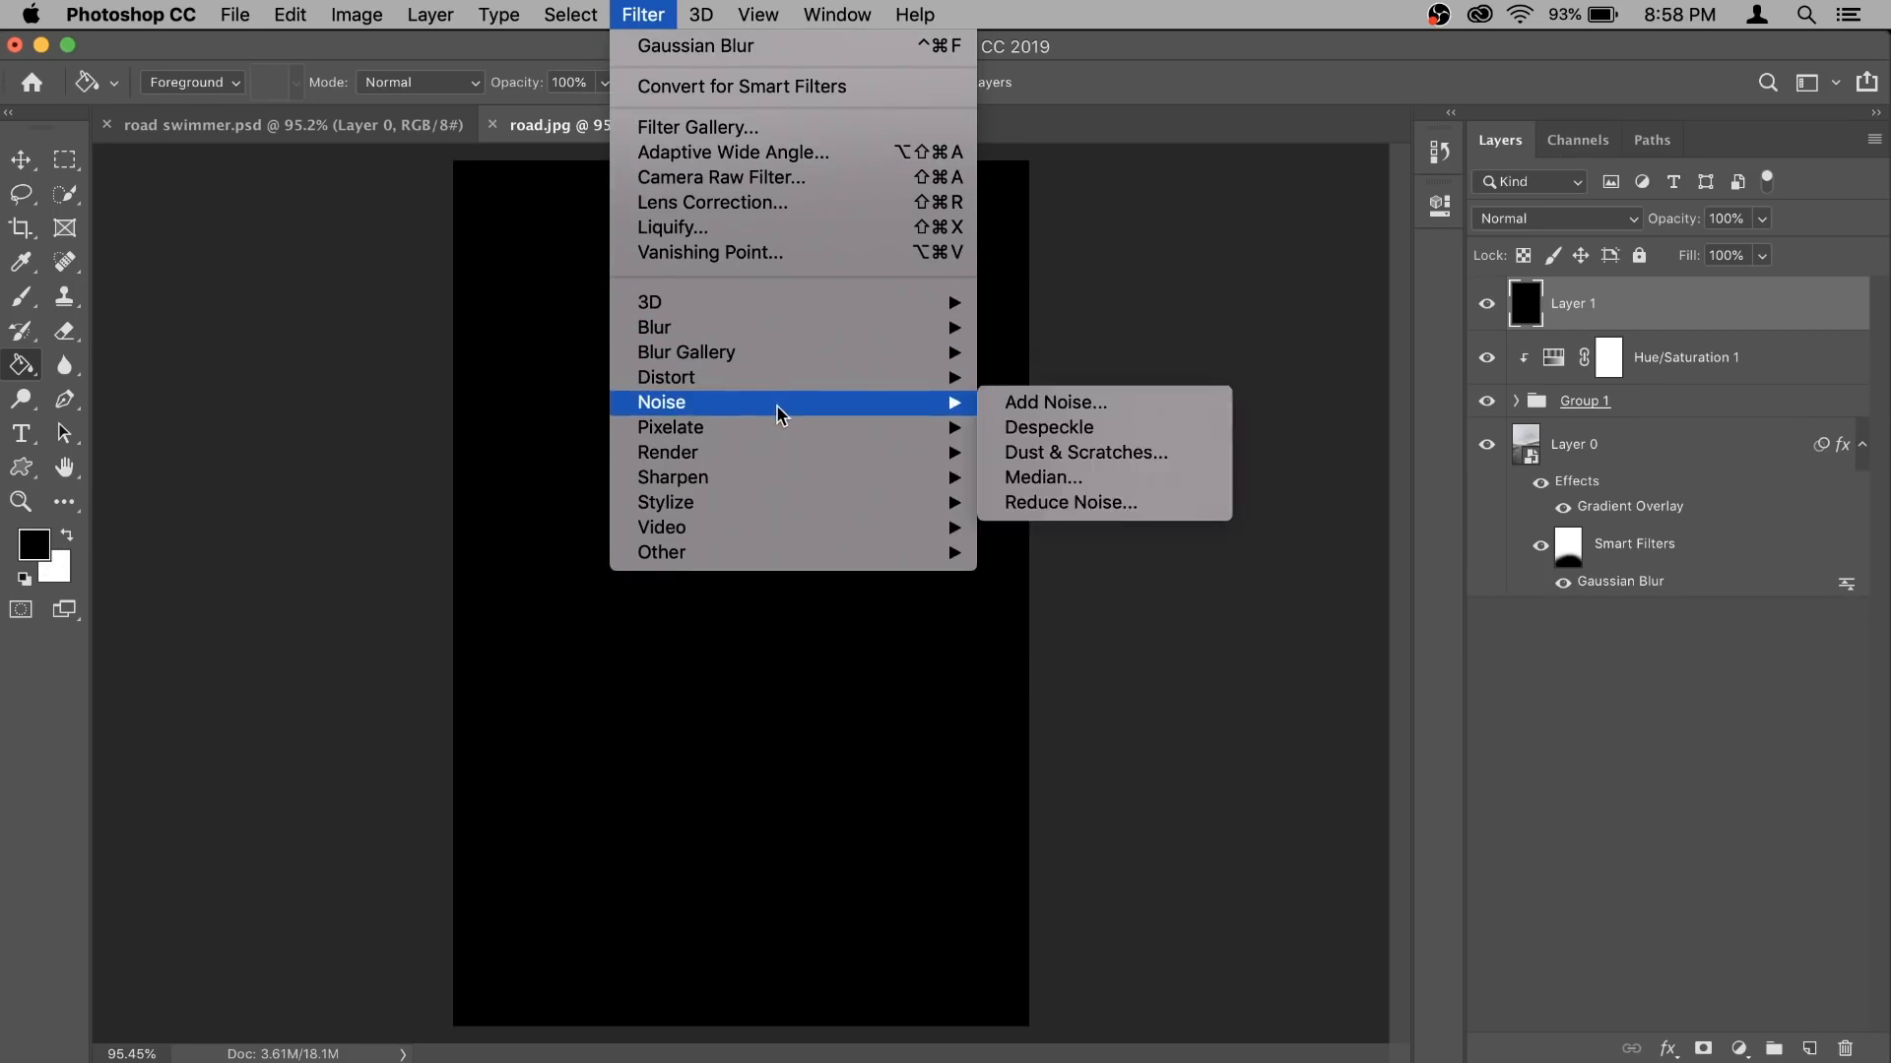
mouse_move(787, 455)
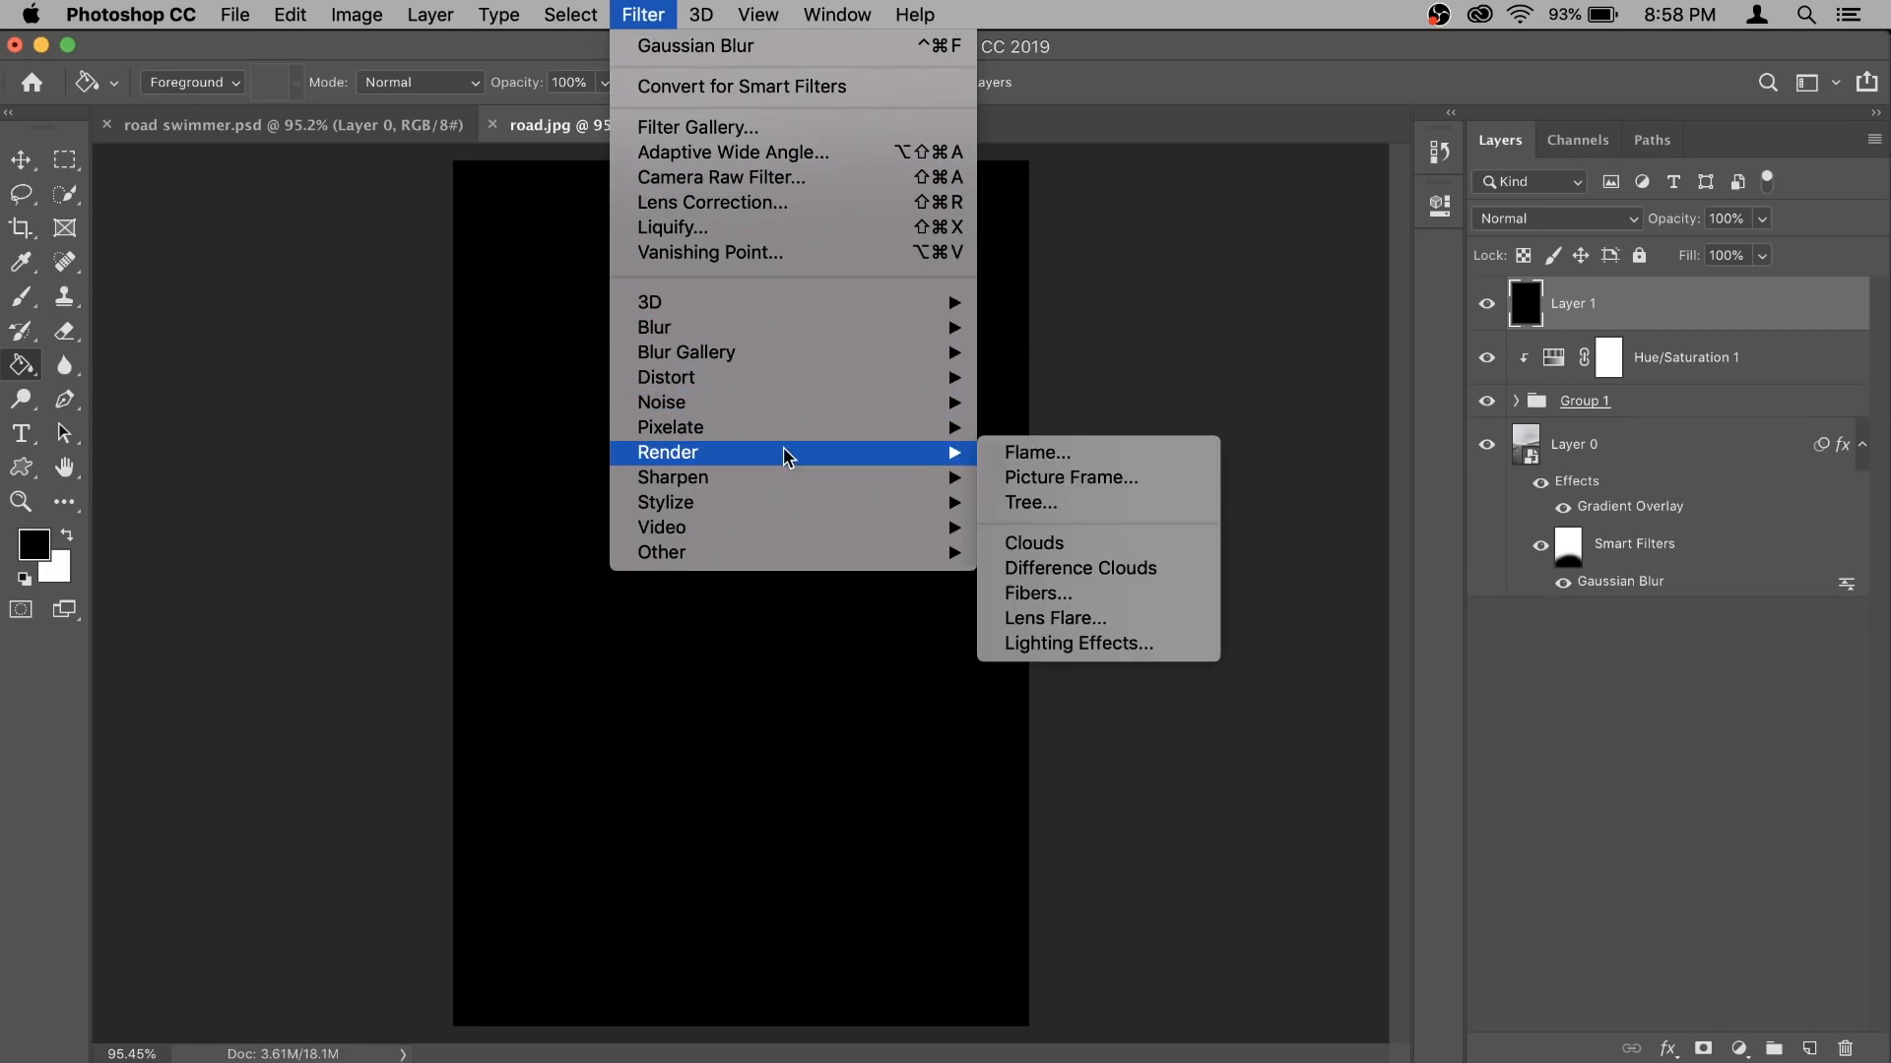
left_click(1052, 617)
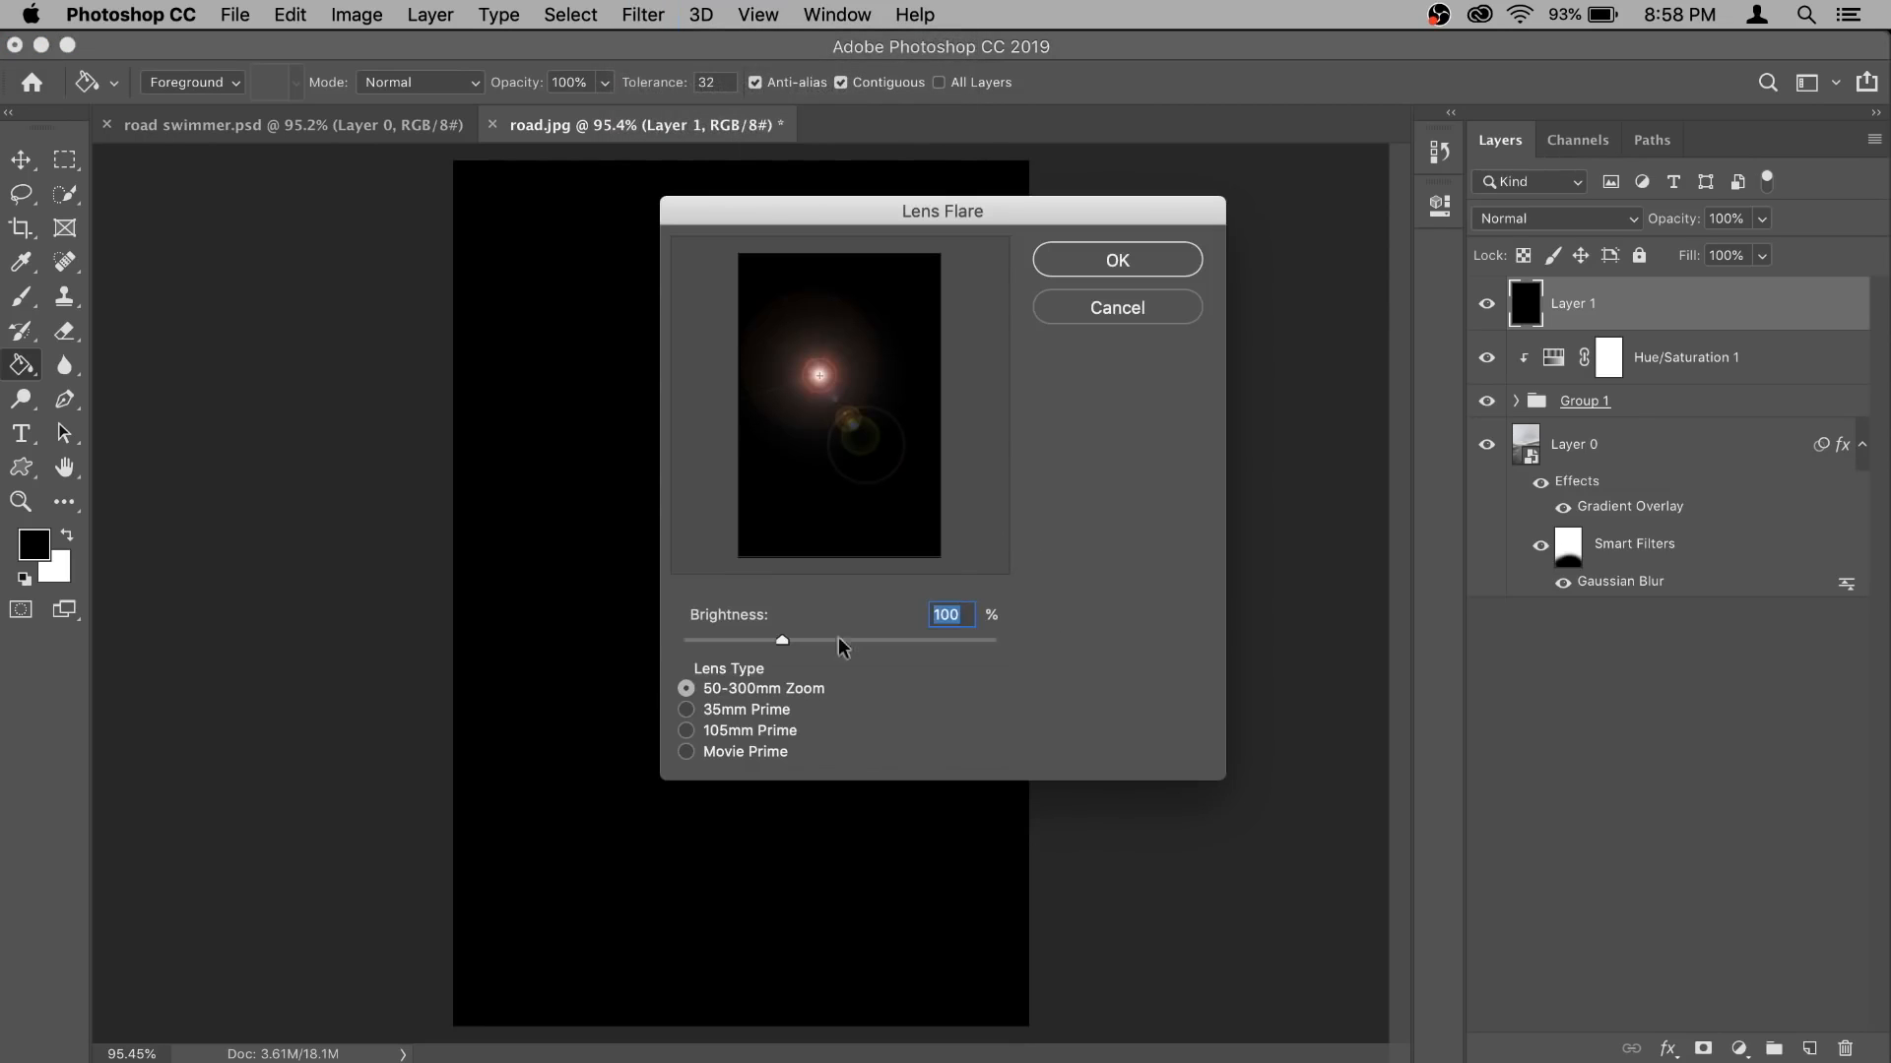
left_click(771, 731)
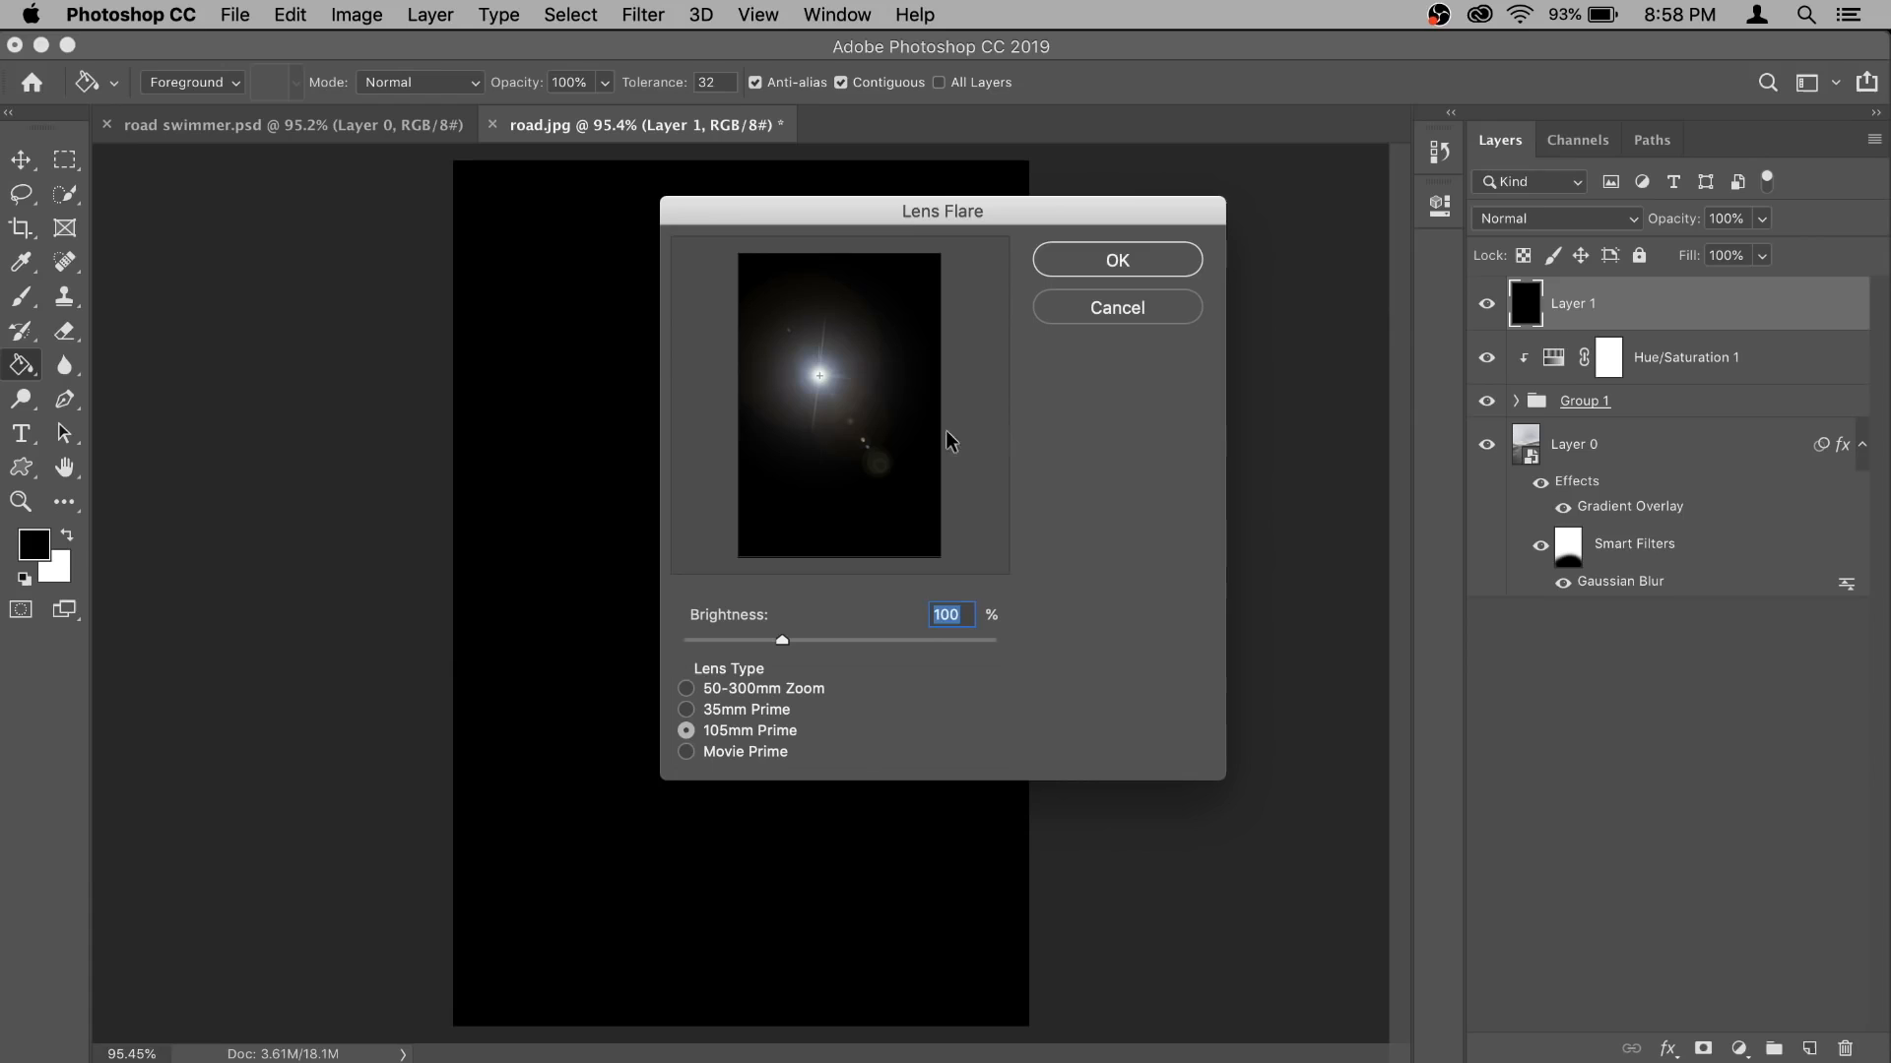
left_click_drag(821, 384, 845, 408)
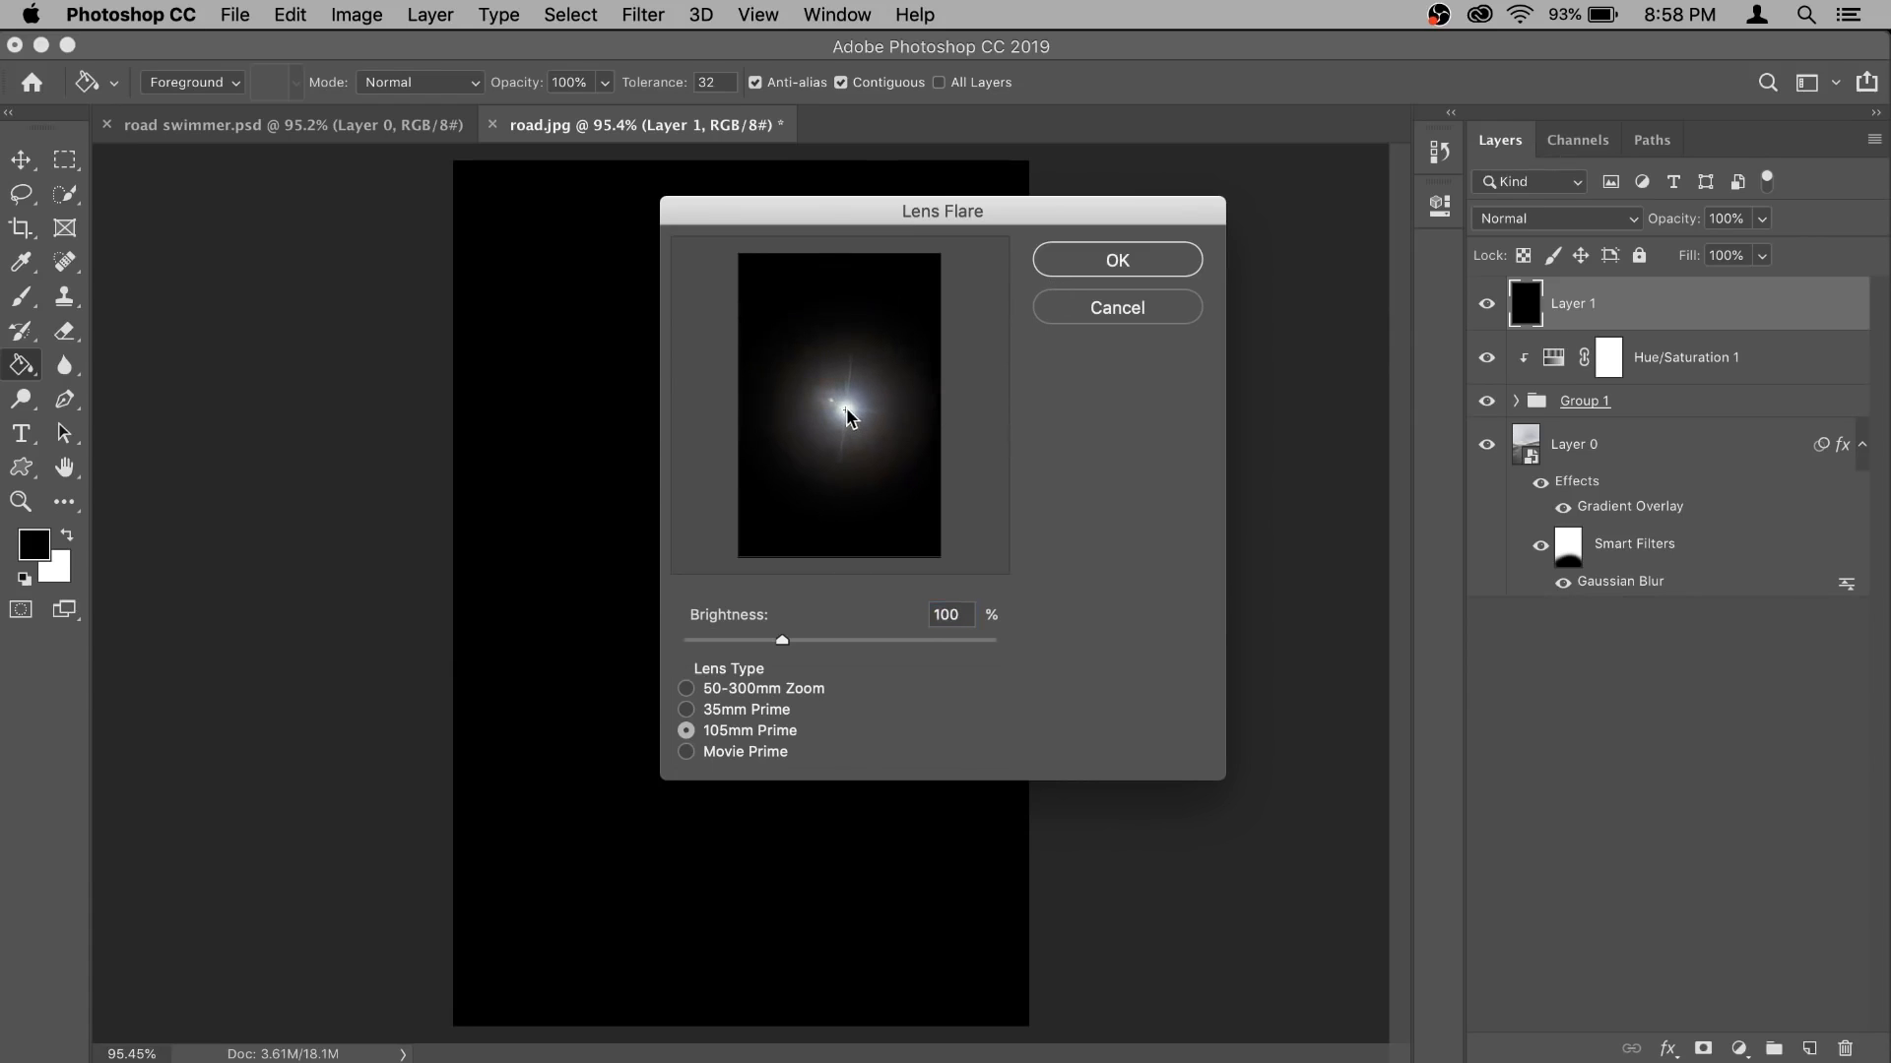
left_click(1140, 266)
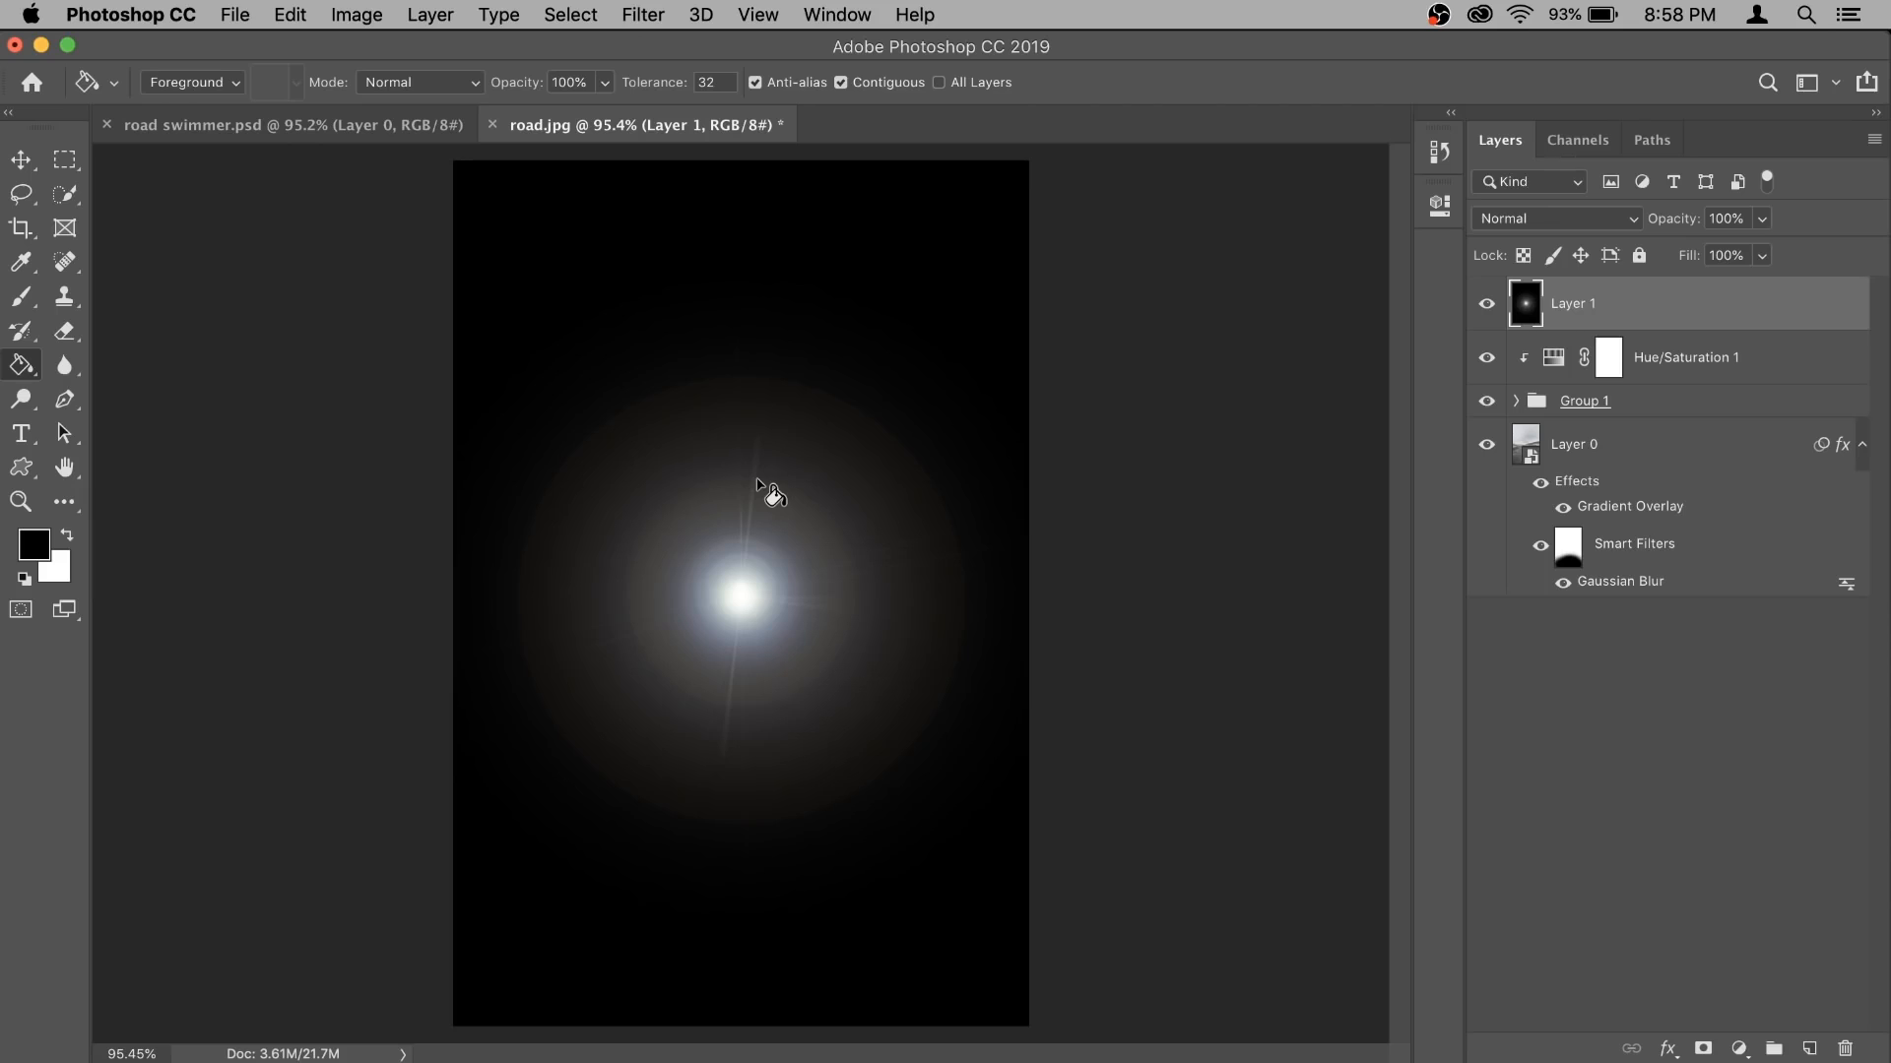
- Apply a Gaussian Blur with a radius of 5.6 pixels to the lens flare layer
left_click(652, 12)
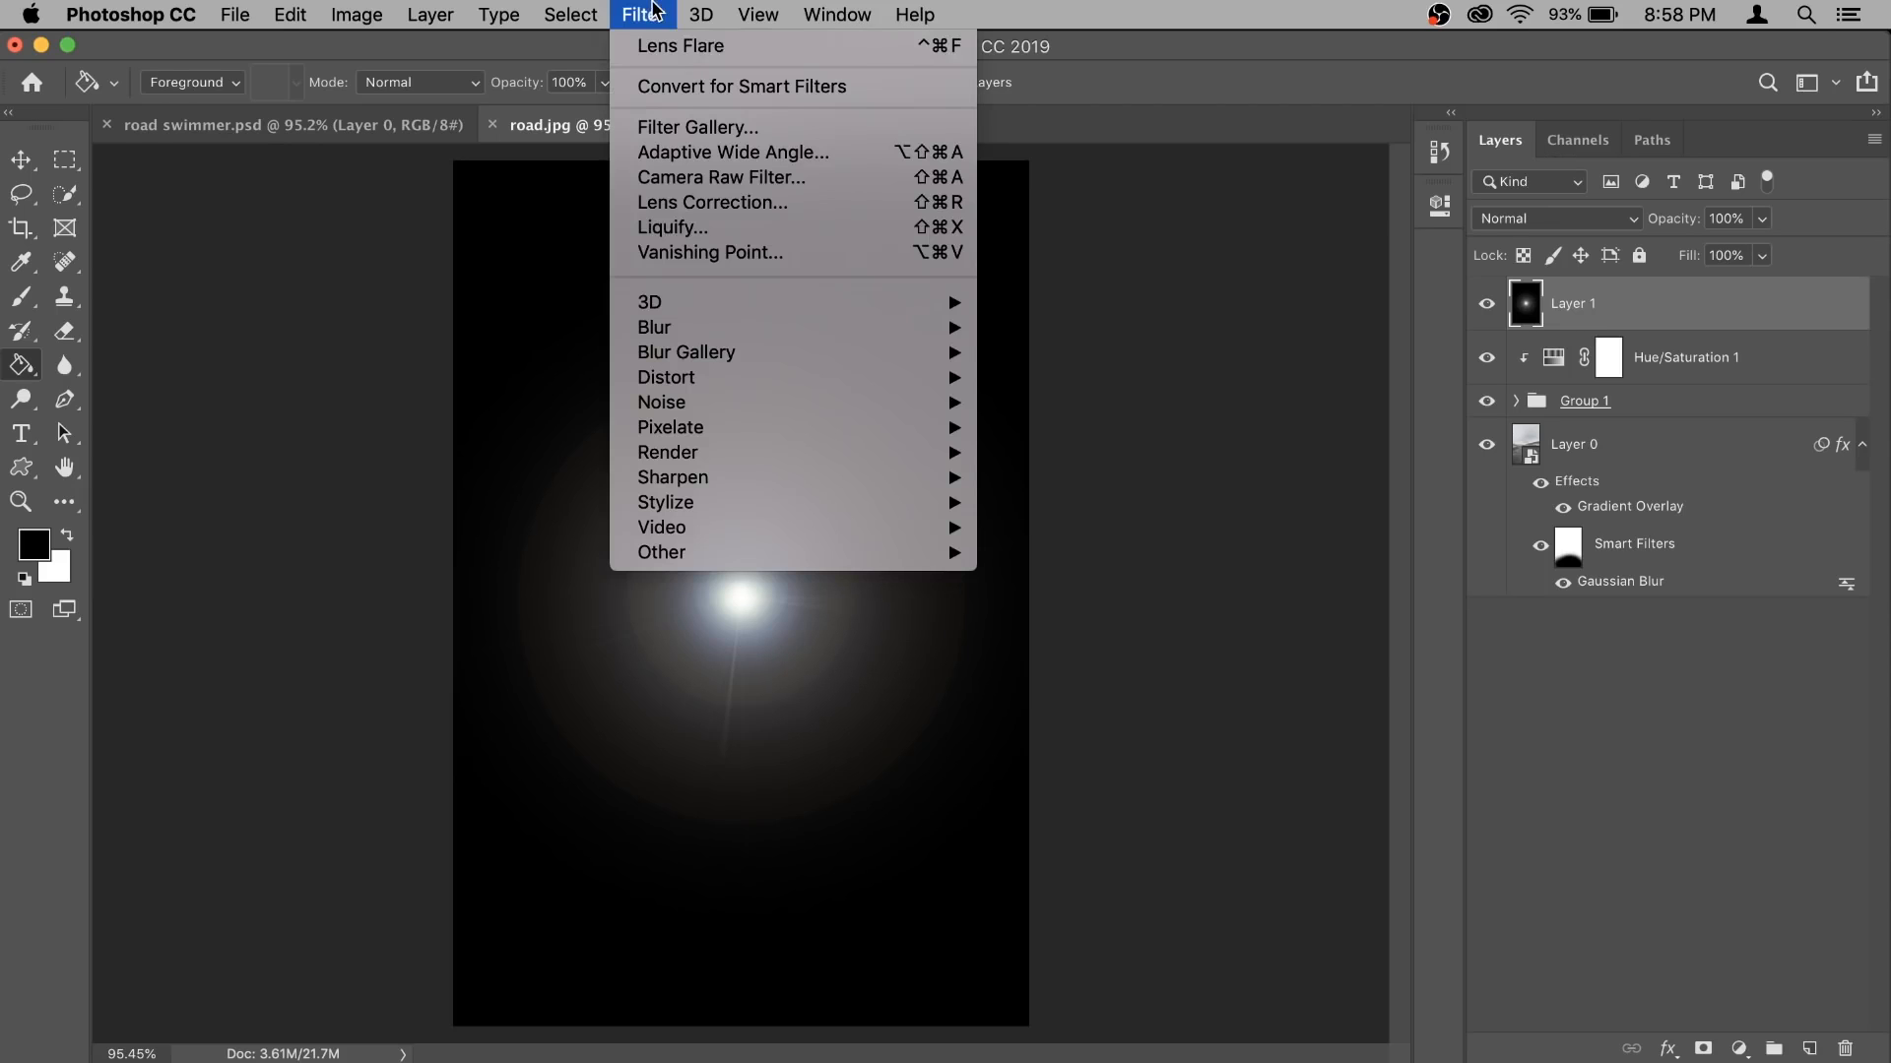
mouse_move(809, 331)
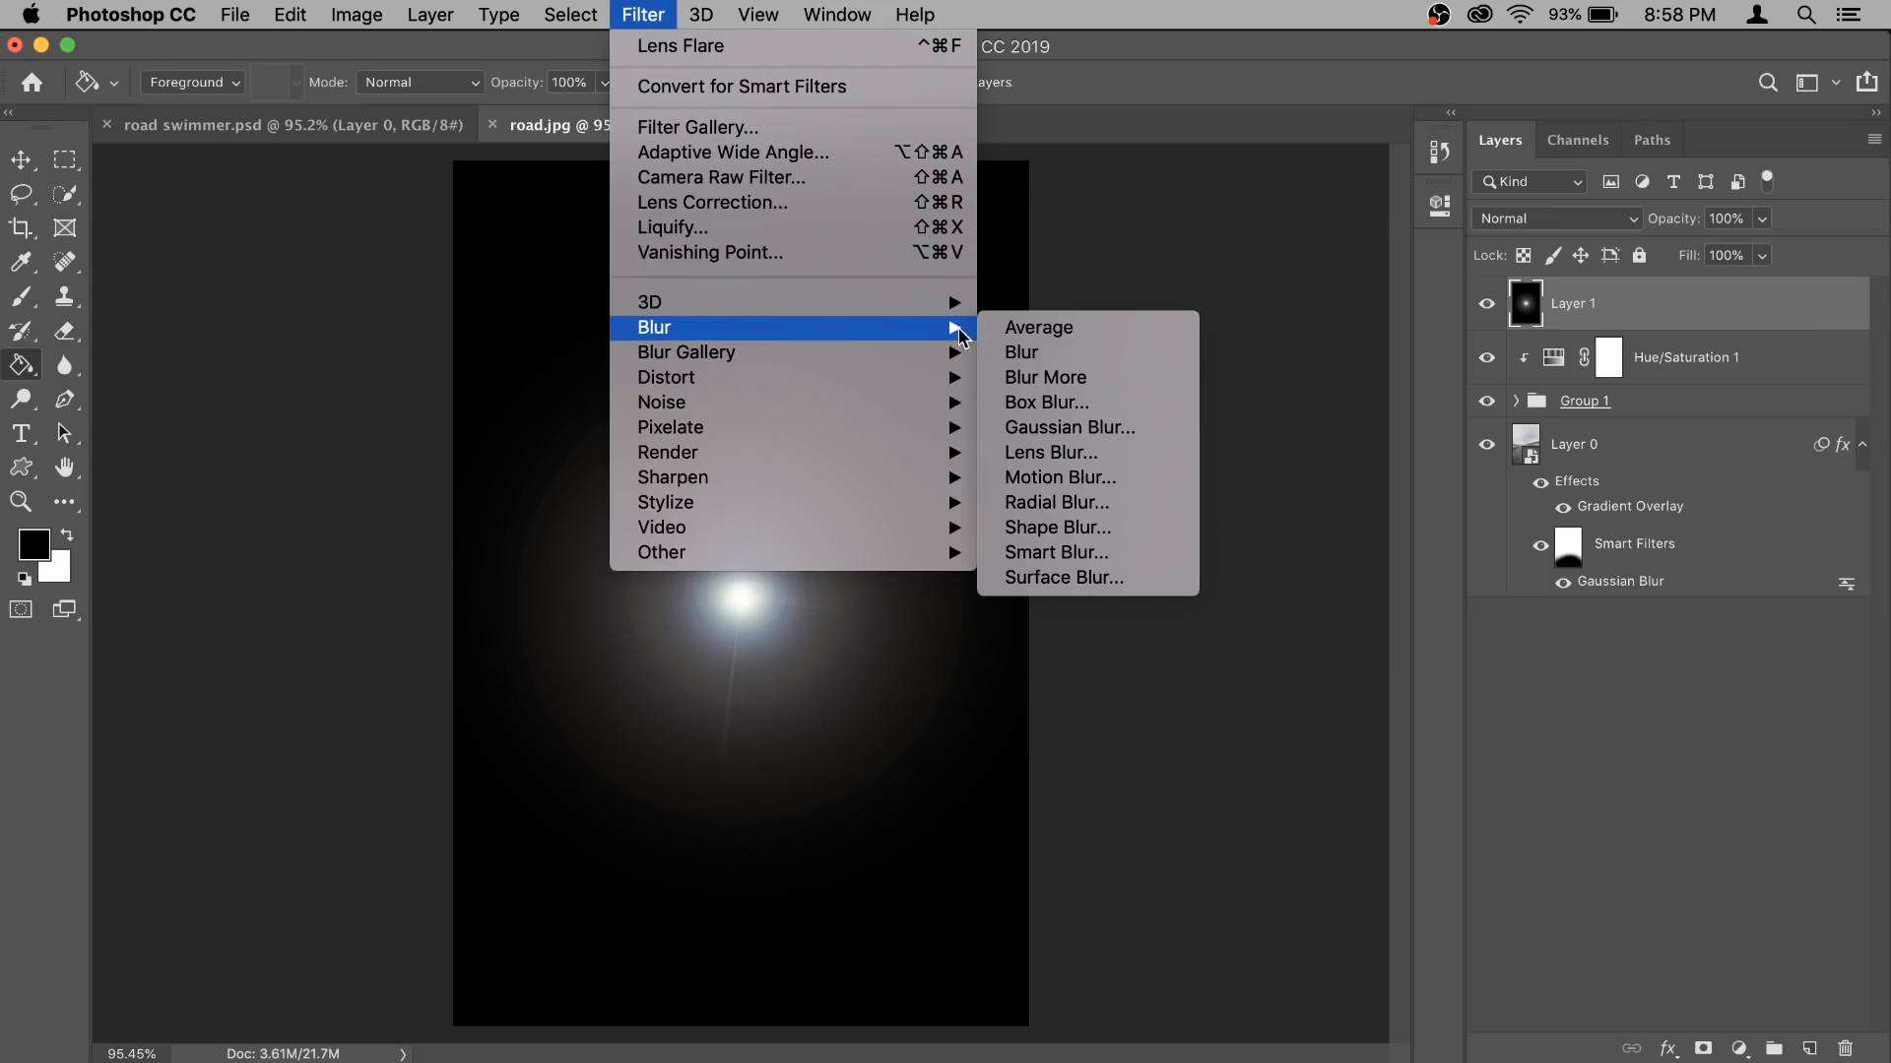
left_click(1029, 429)
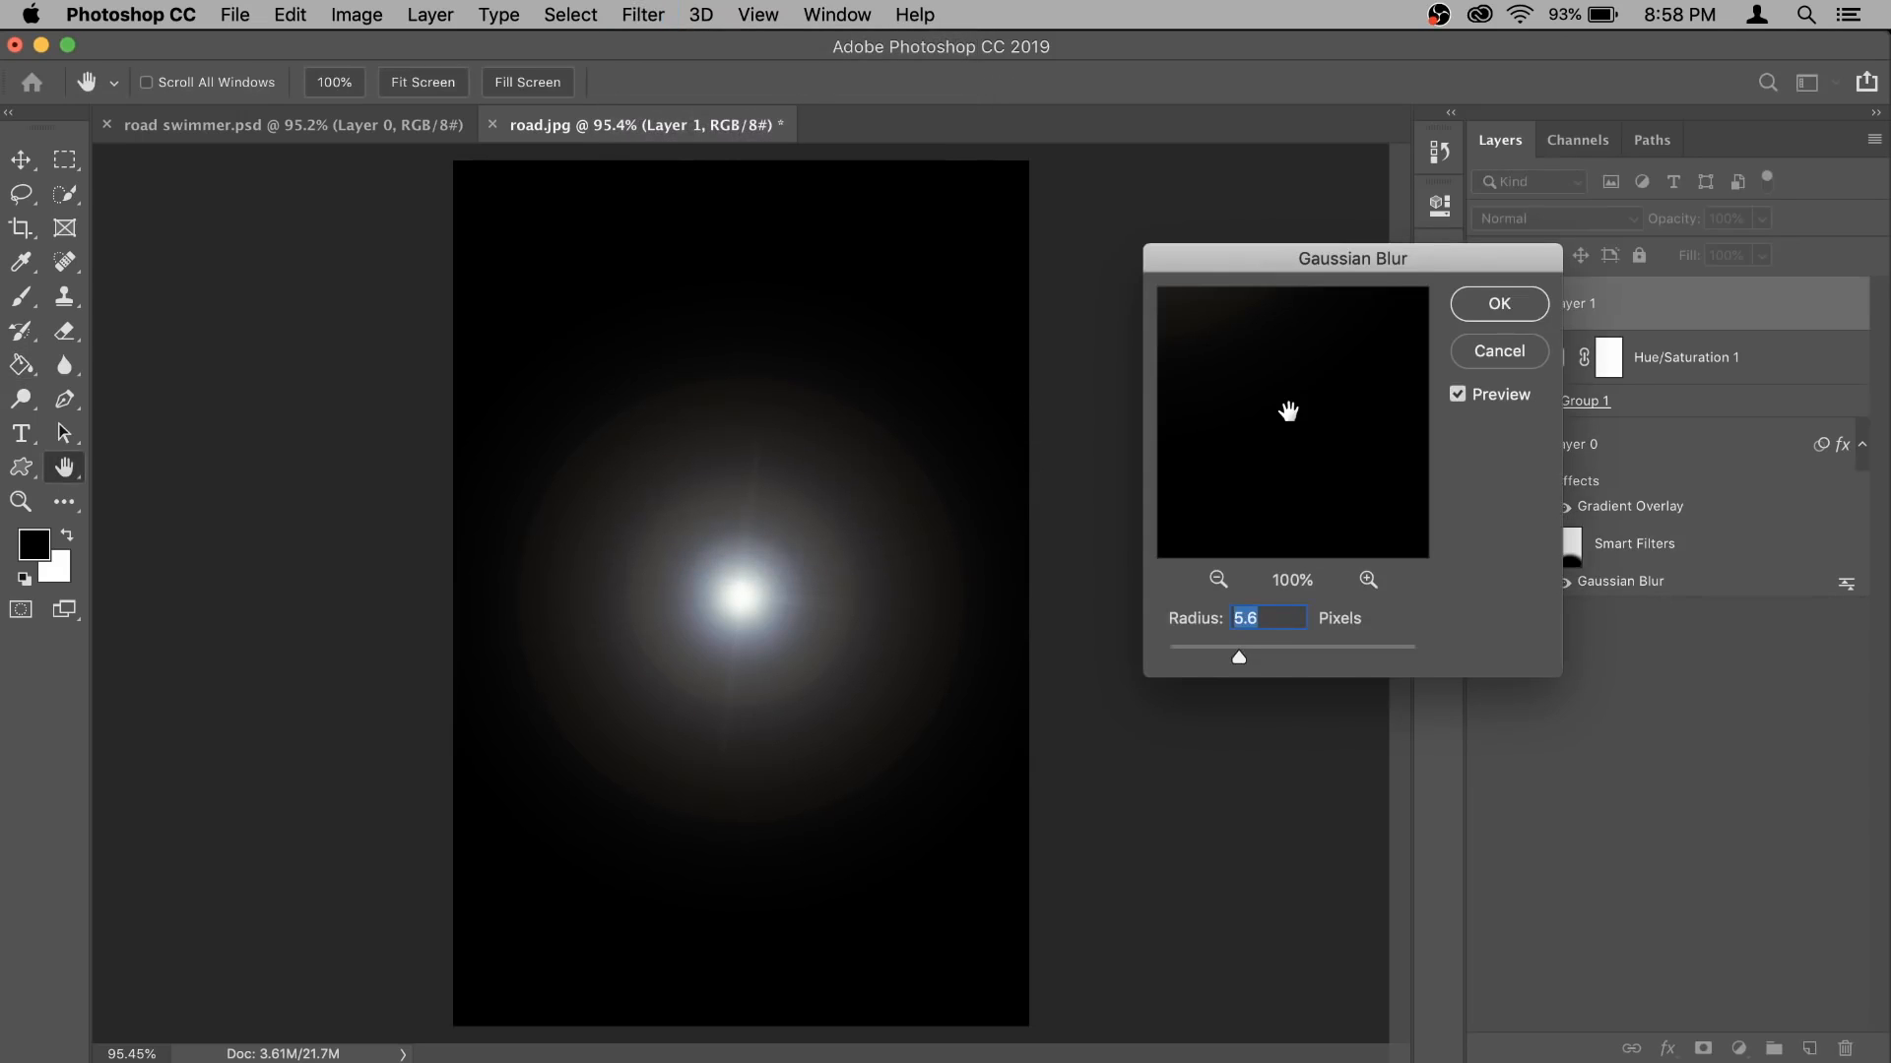
left_click(1492, 306)
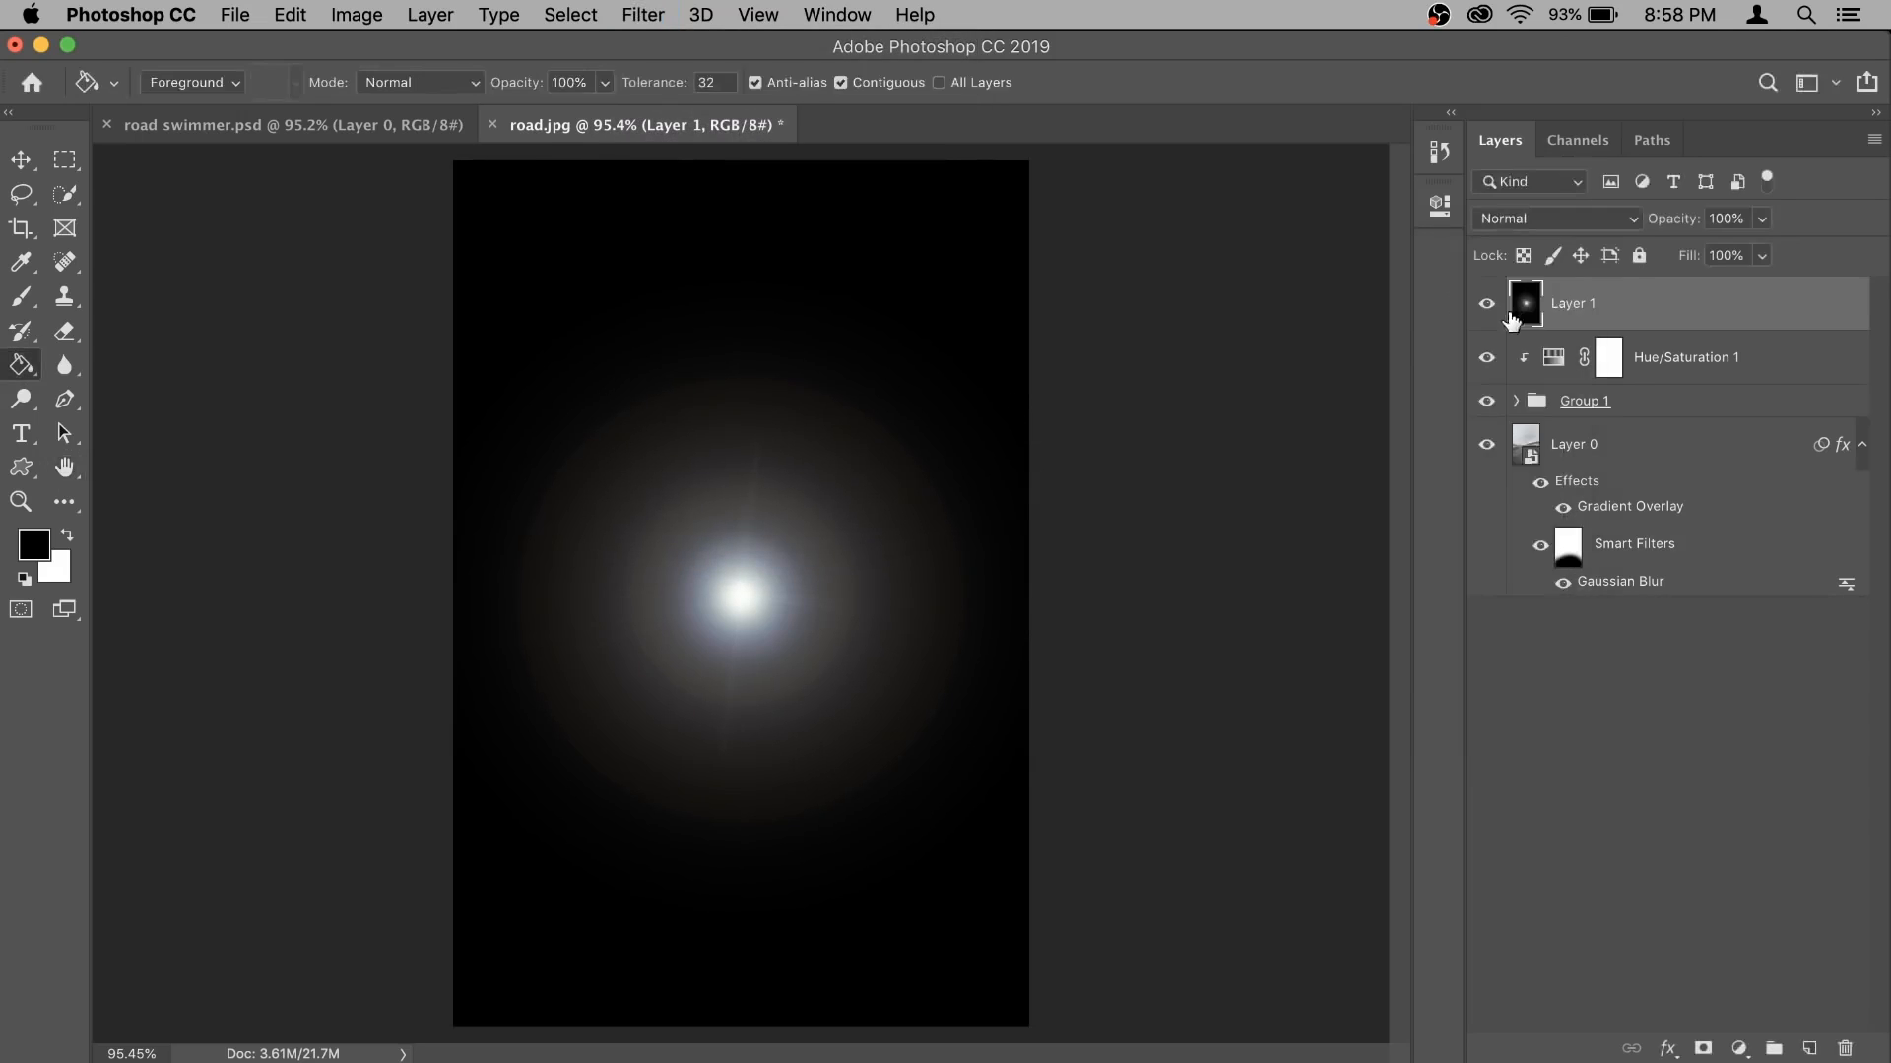
- Set the flare layer's blend mode to Screen and move the flare to the photo's left edge, just above the horizon
left_click(1591, 223)
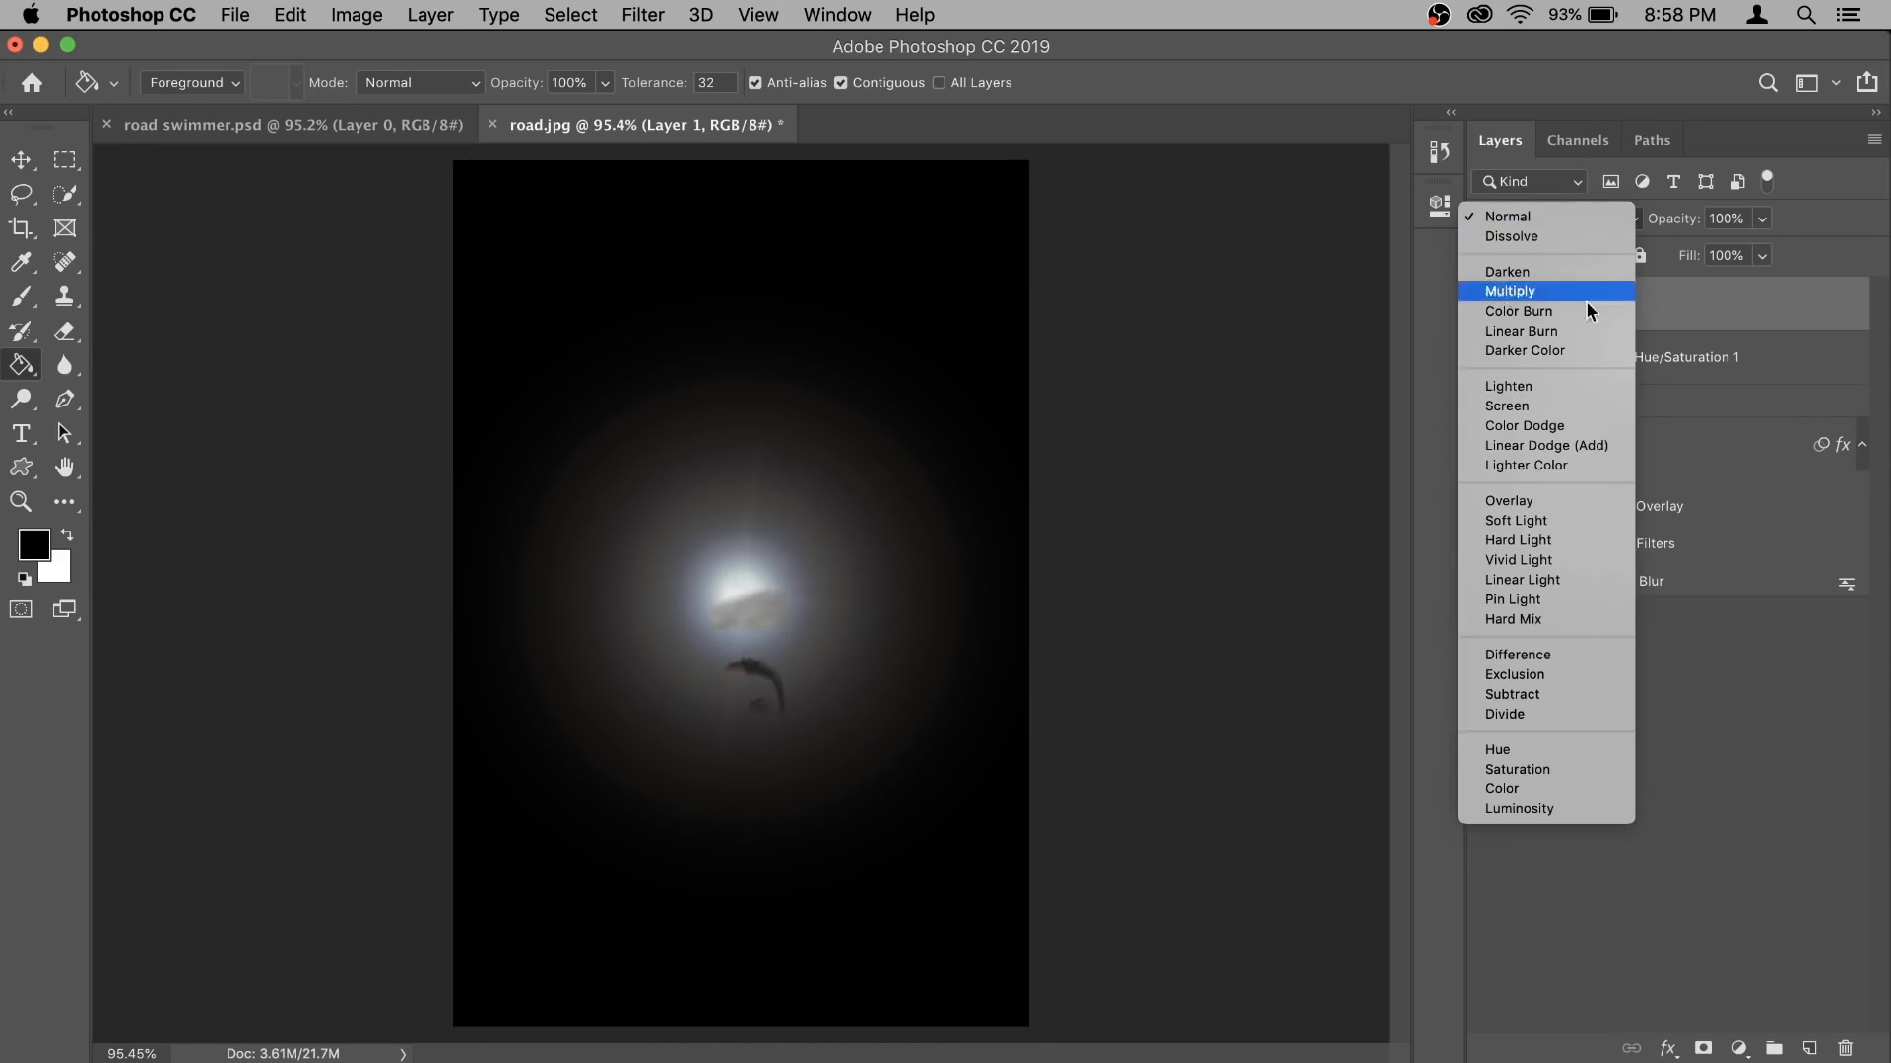
left_click(1586, 401)
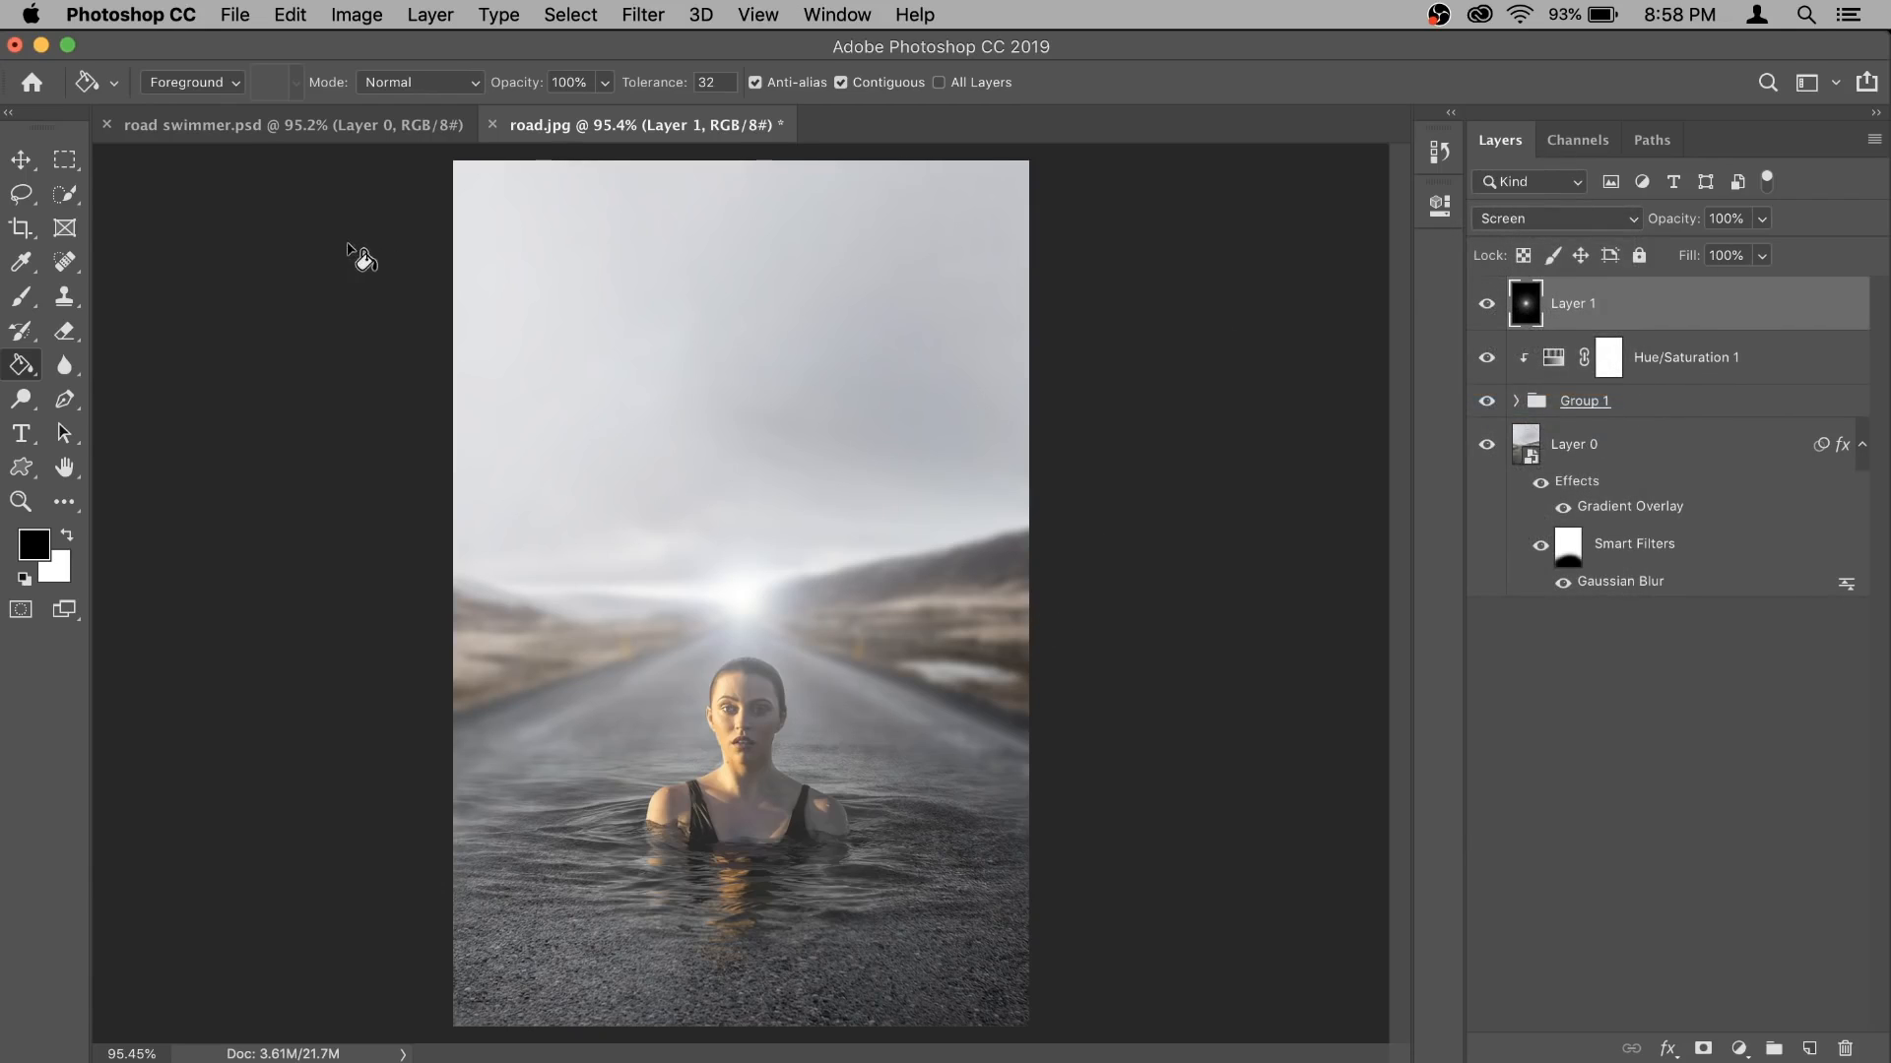
left_click(21, 159)
left_click_drag(773, 655, 487, 547)
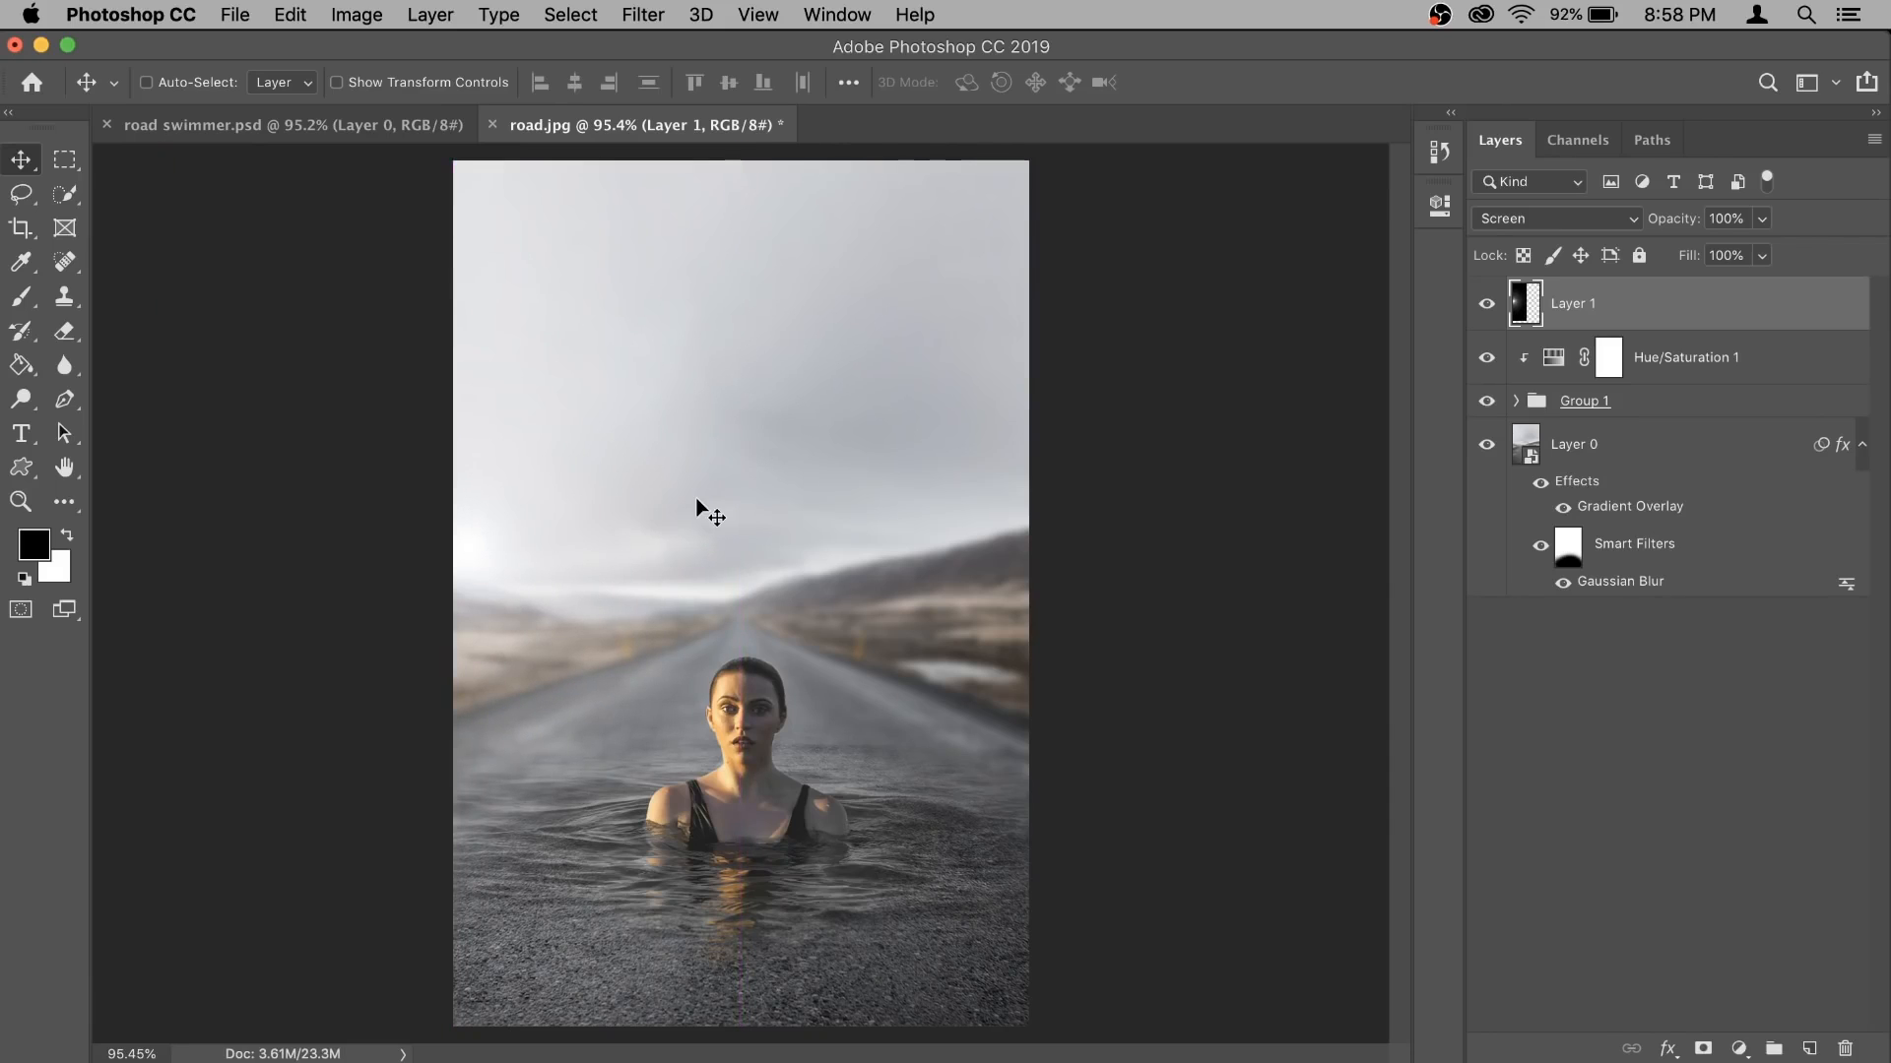
- Add a Hue/Saturation adjustment layer above the flare layer and clip it to that layer
left_click(1740, 1047)
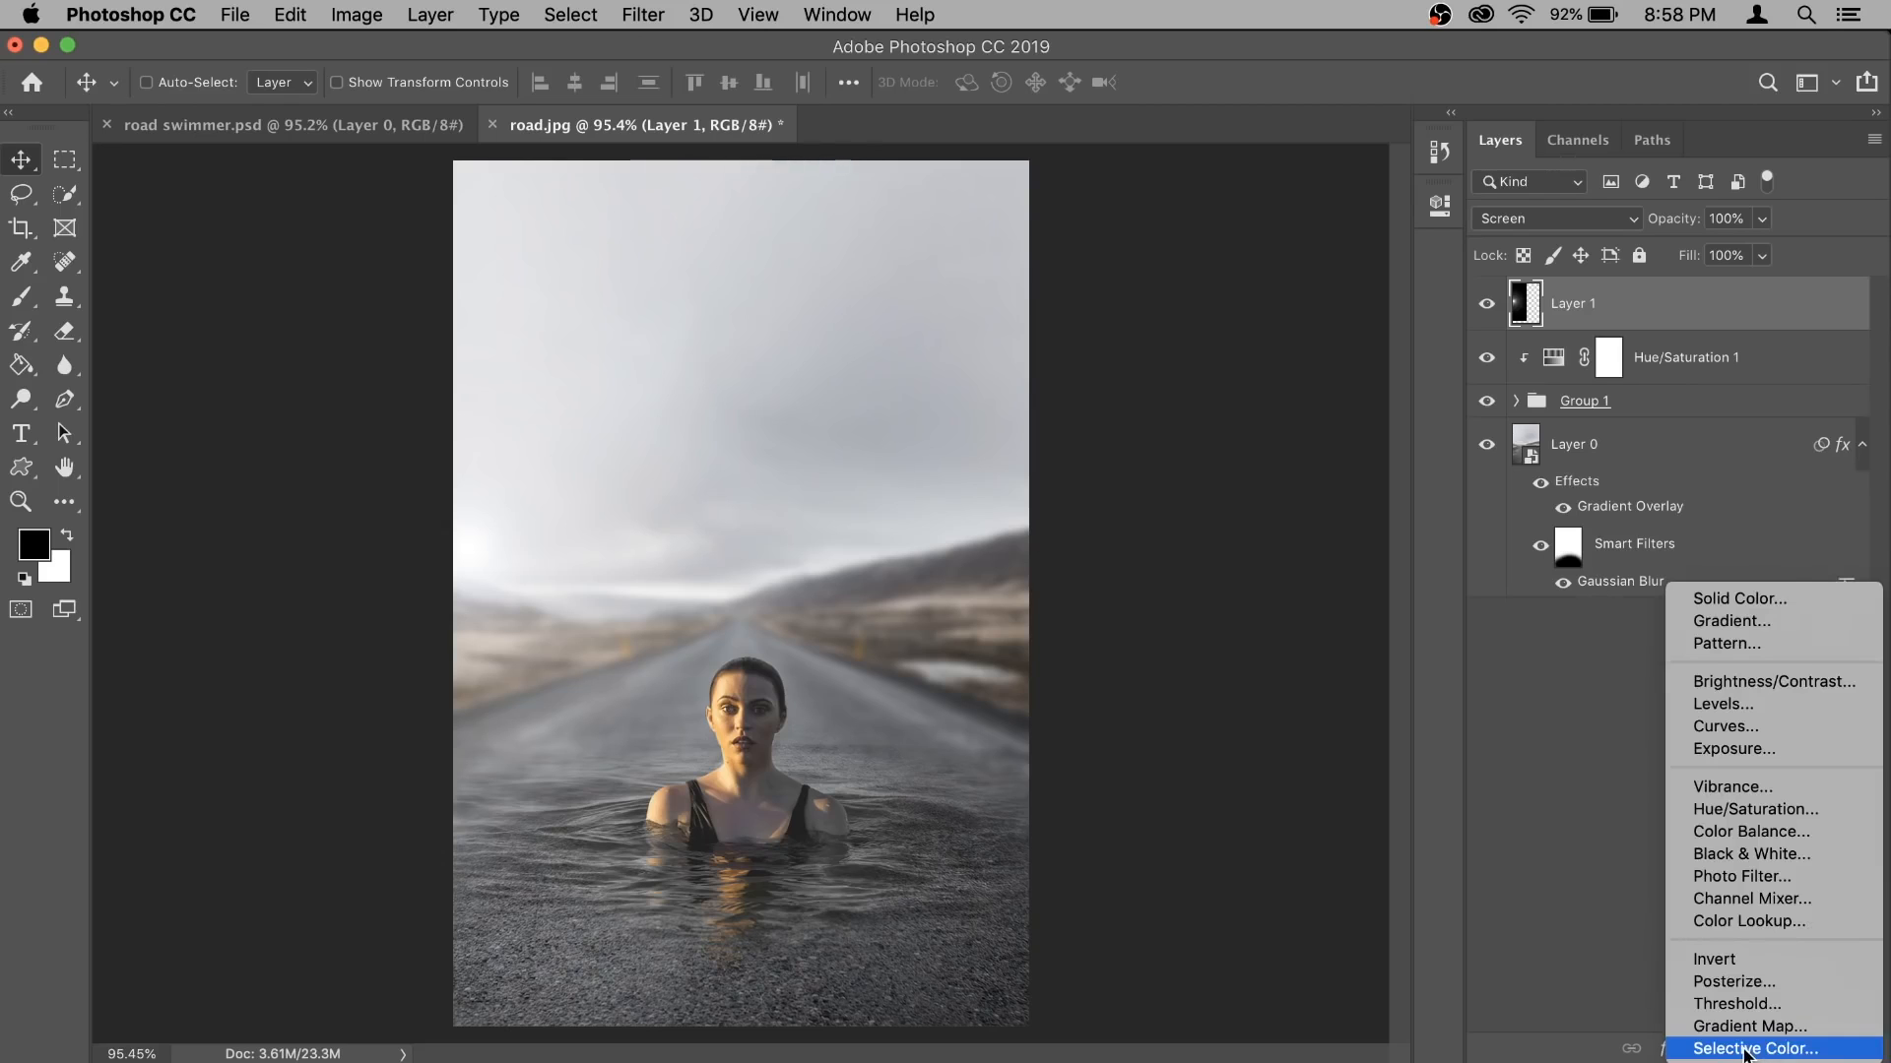
left_click(1793, 819)
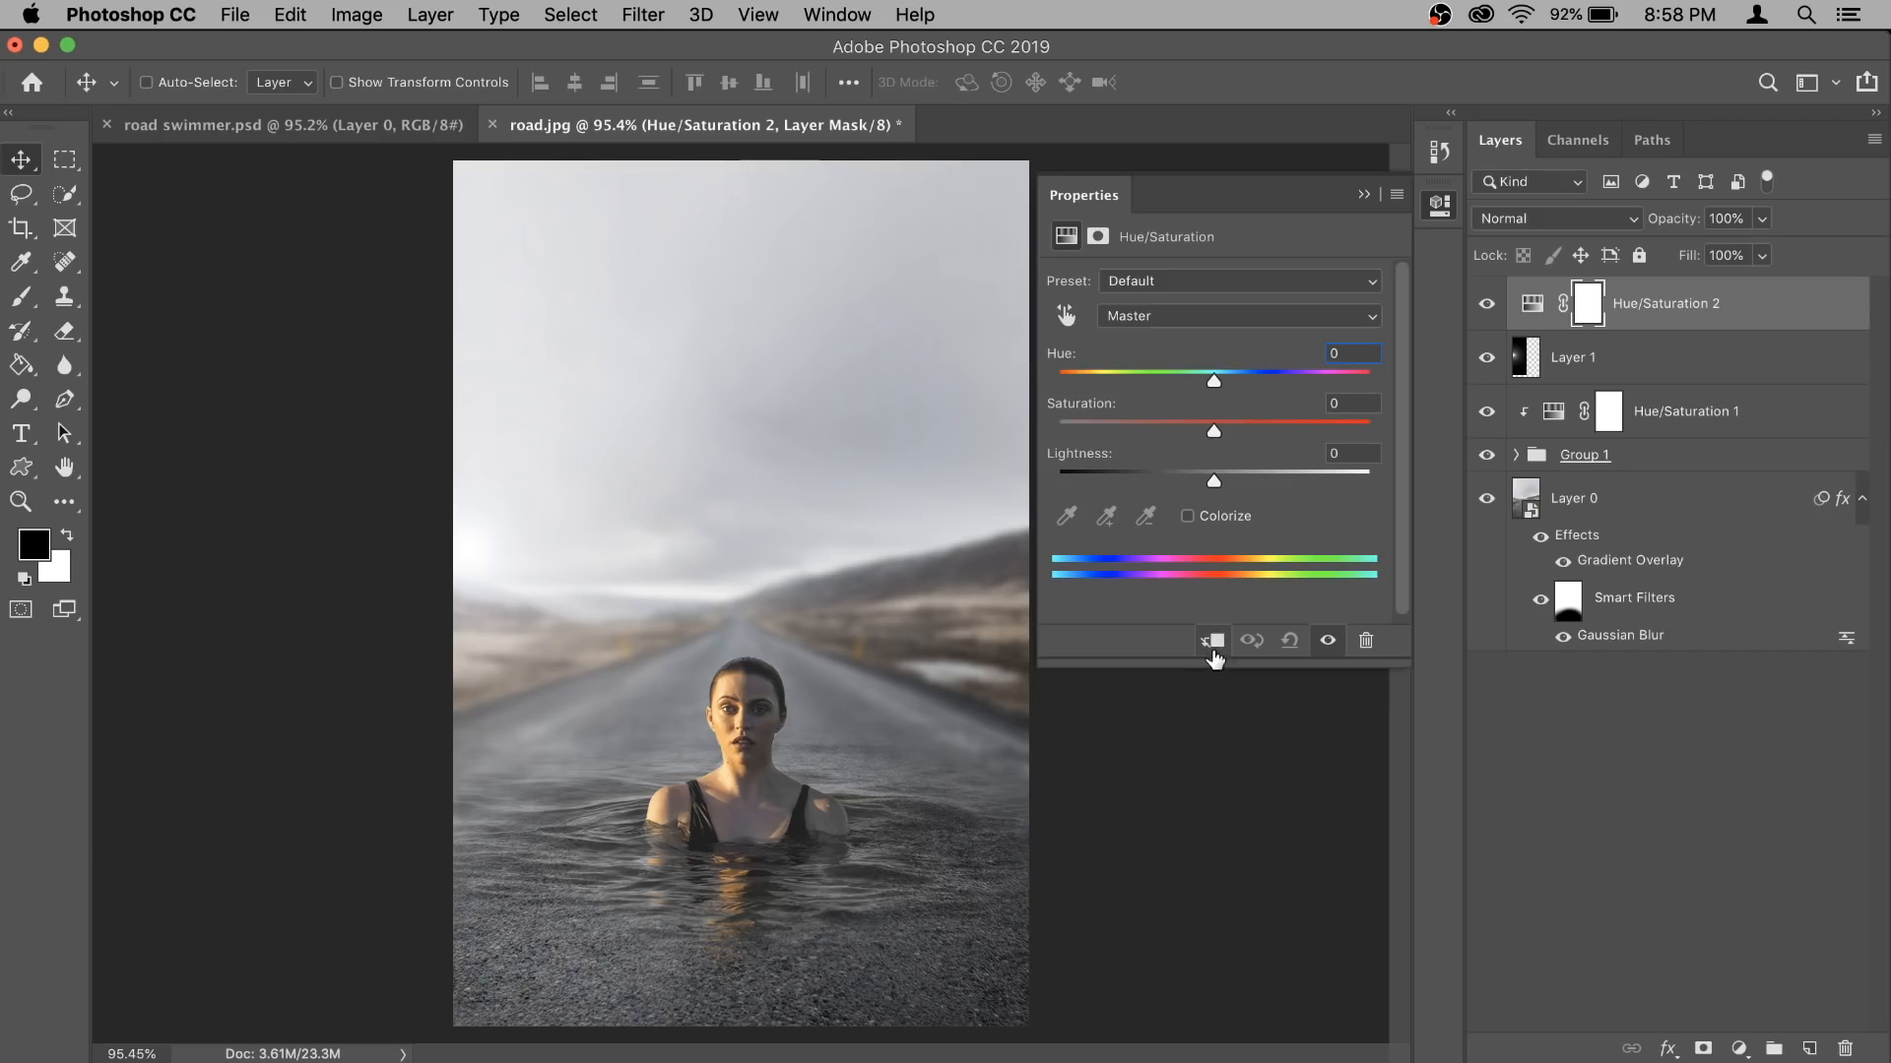
left_click(1211, 642)
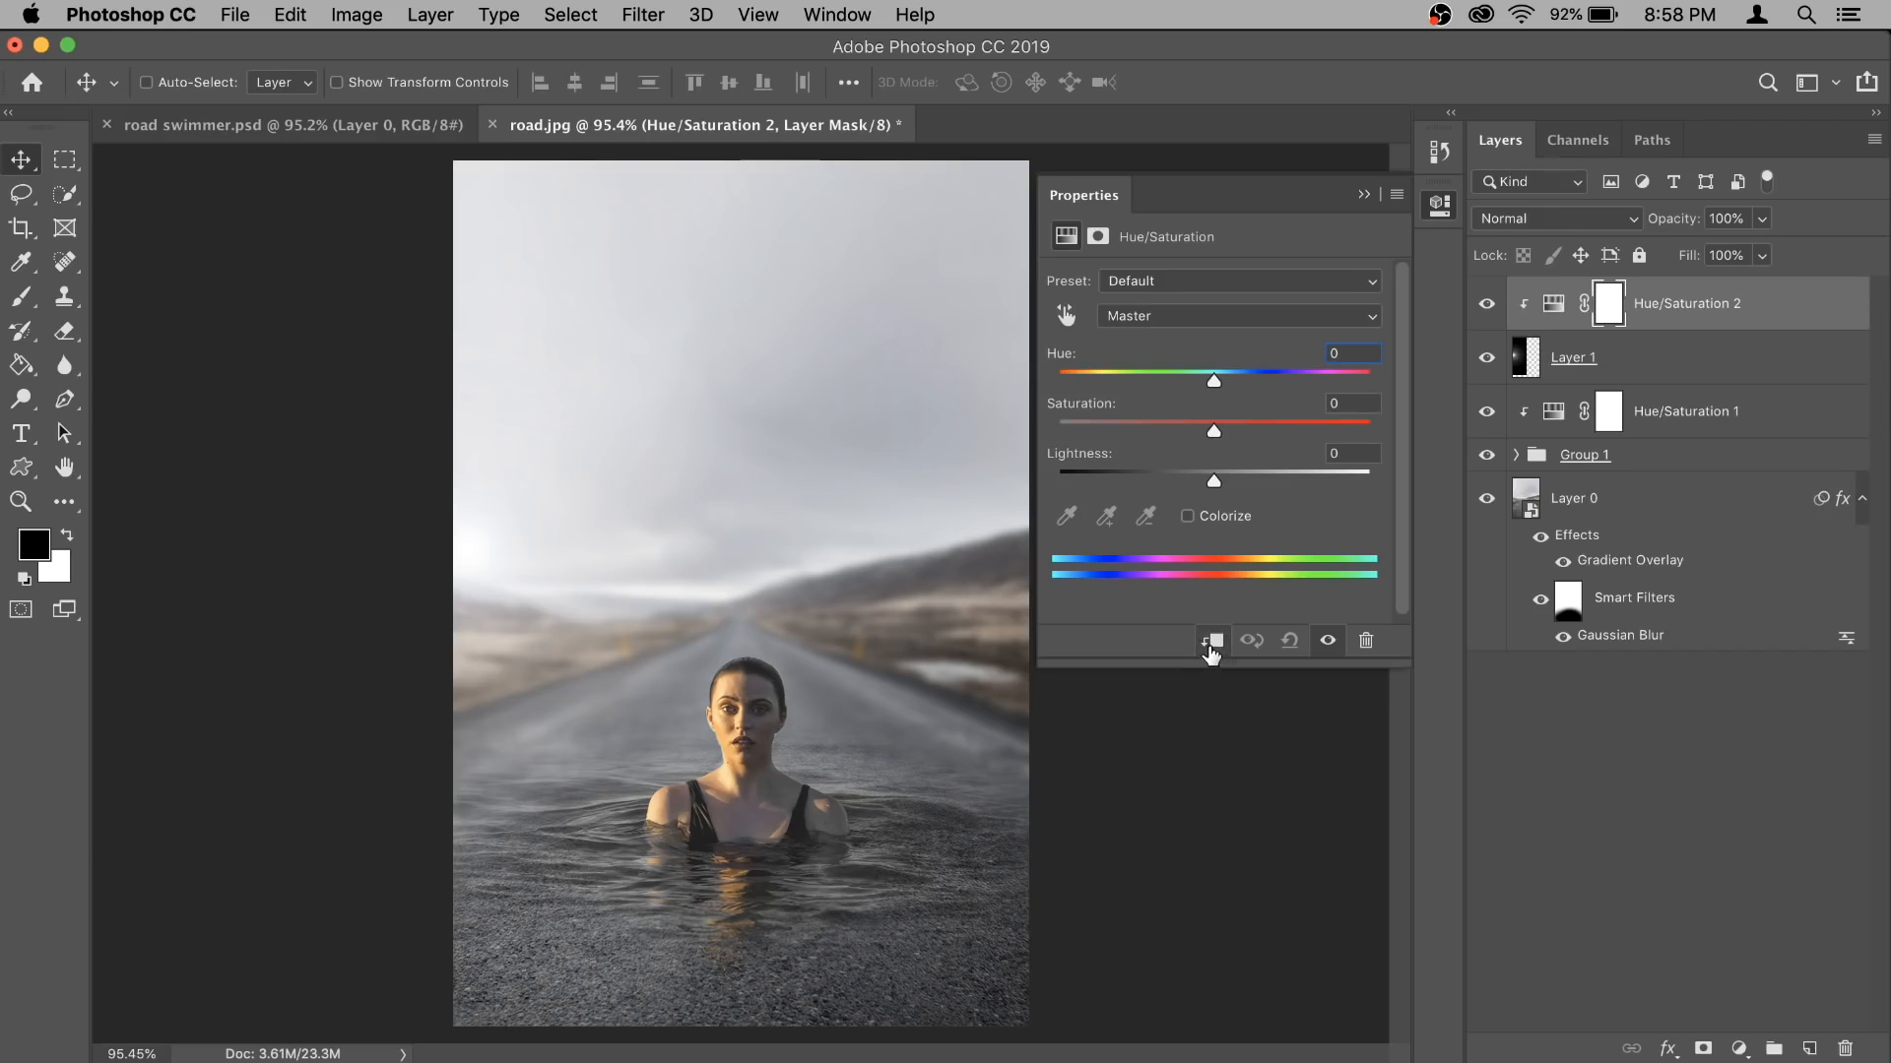
- Colorize the flare with a Hue of 41 and a Saturation of 70 in the clipped Hue/Saturation adjustment
left_click(1187, 517)
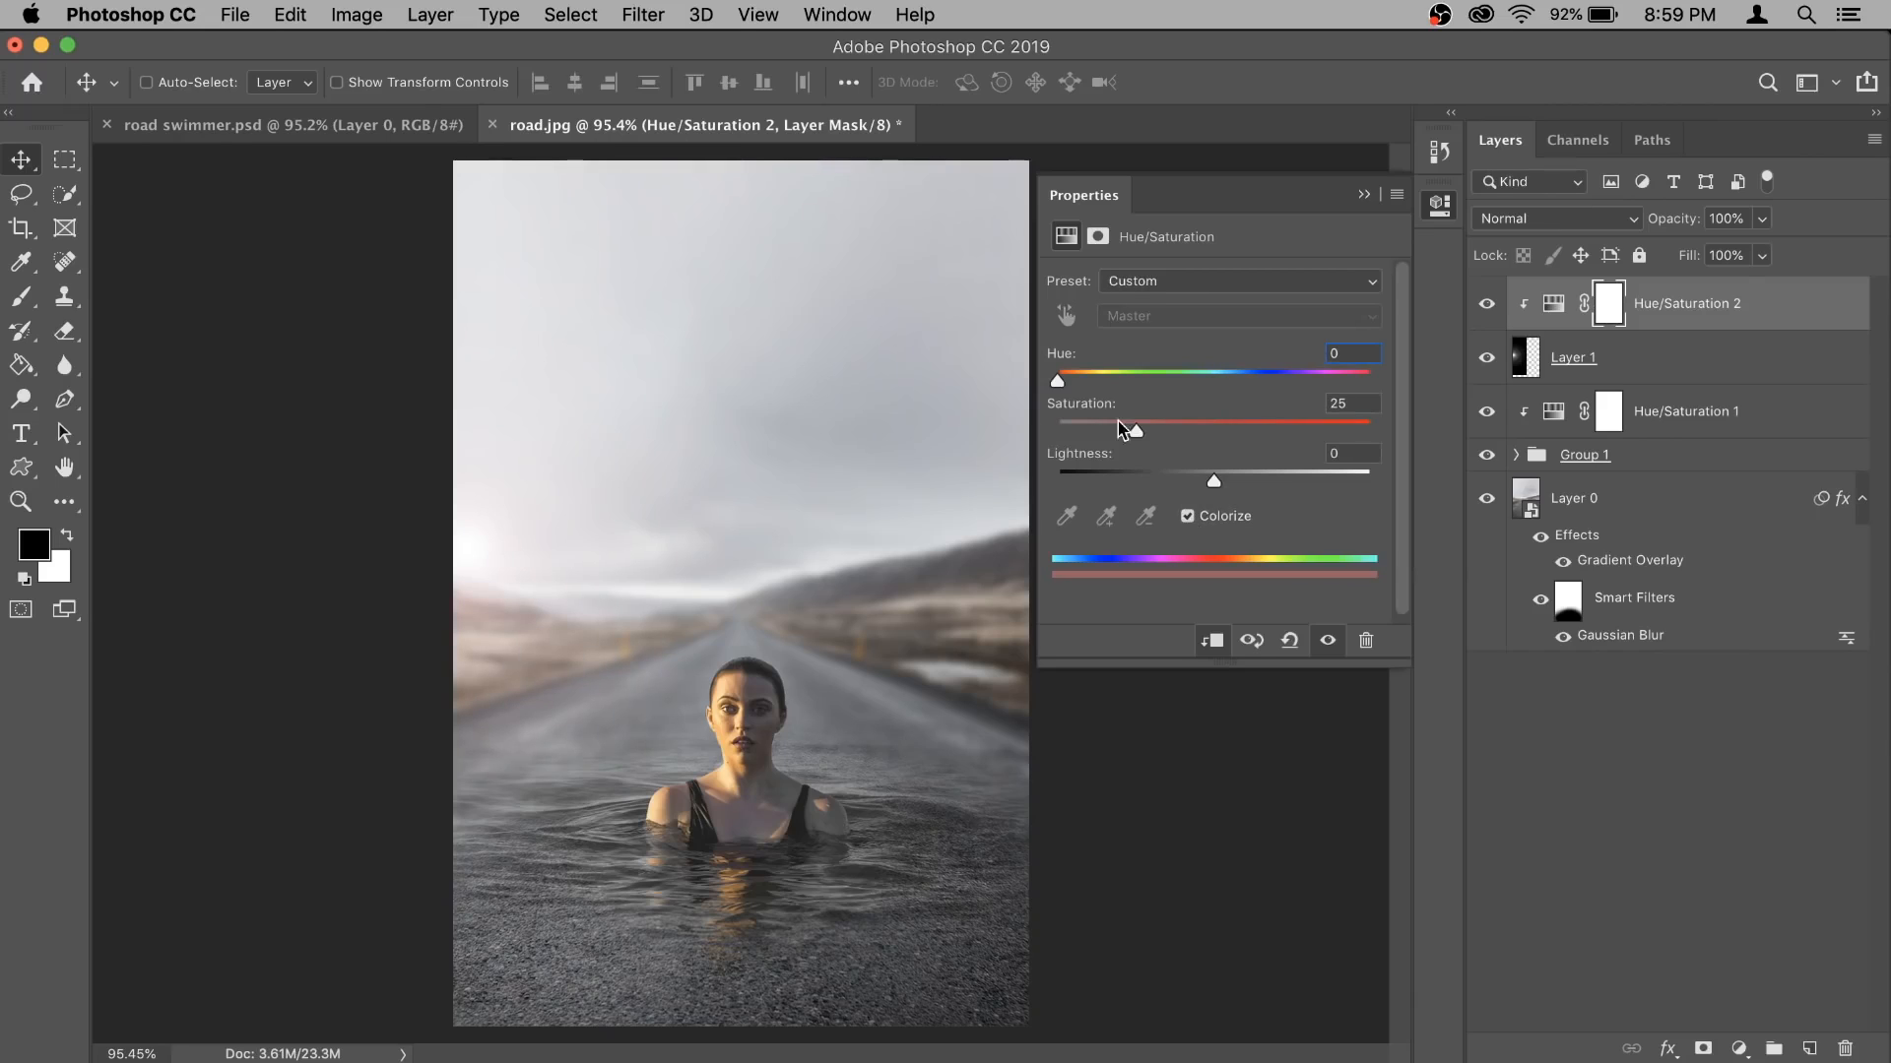
left_click_drag(1136, 433, 1277, 437)
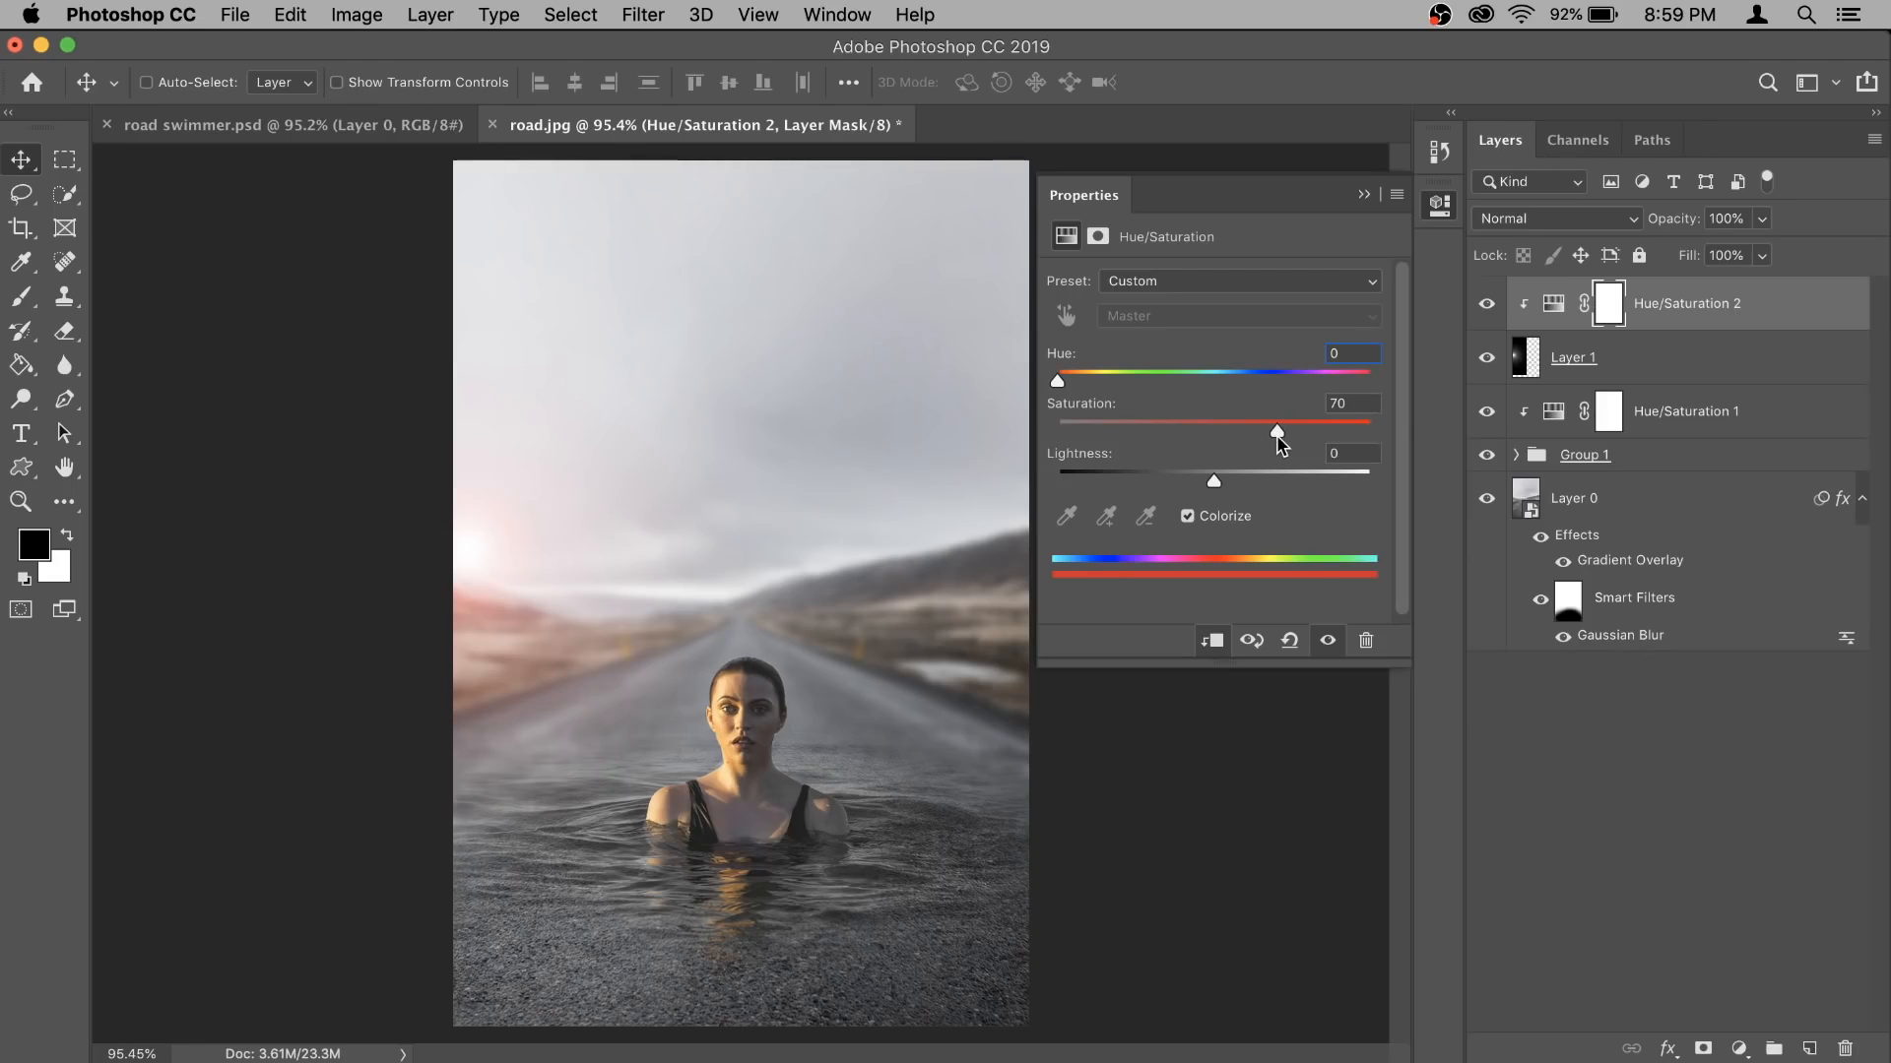
left_click_drag(1058, 381, 1097, 391)
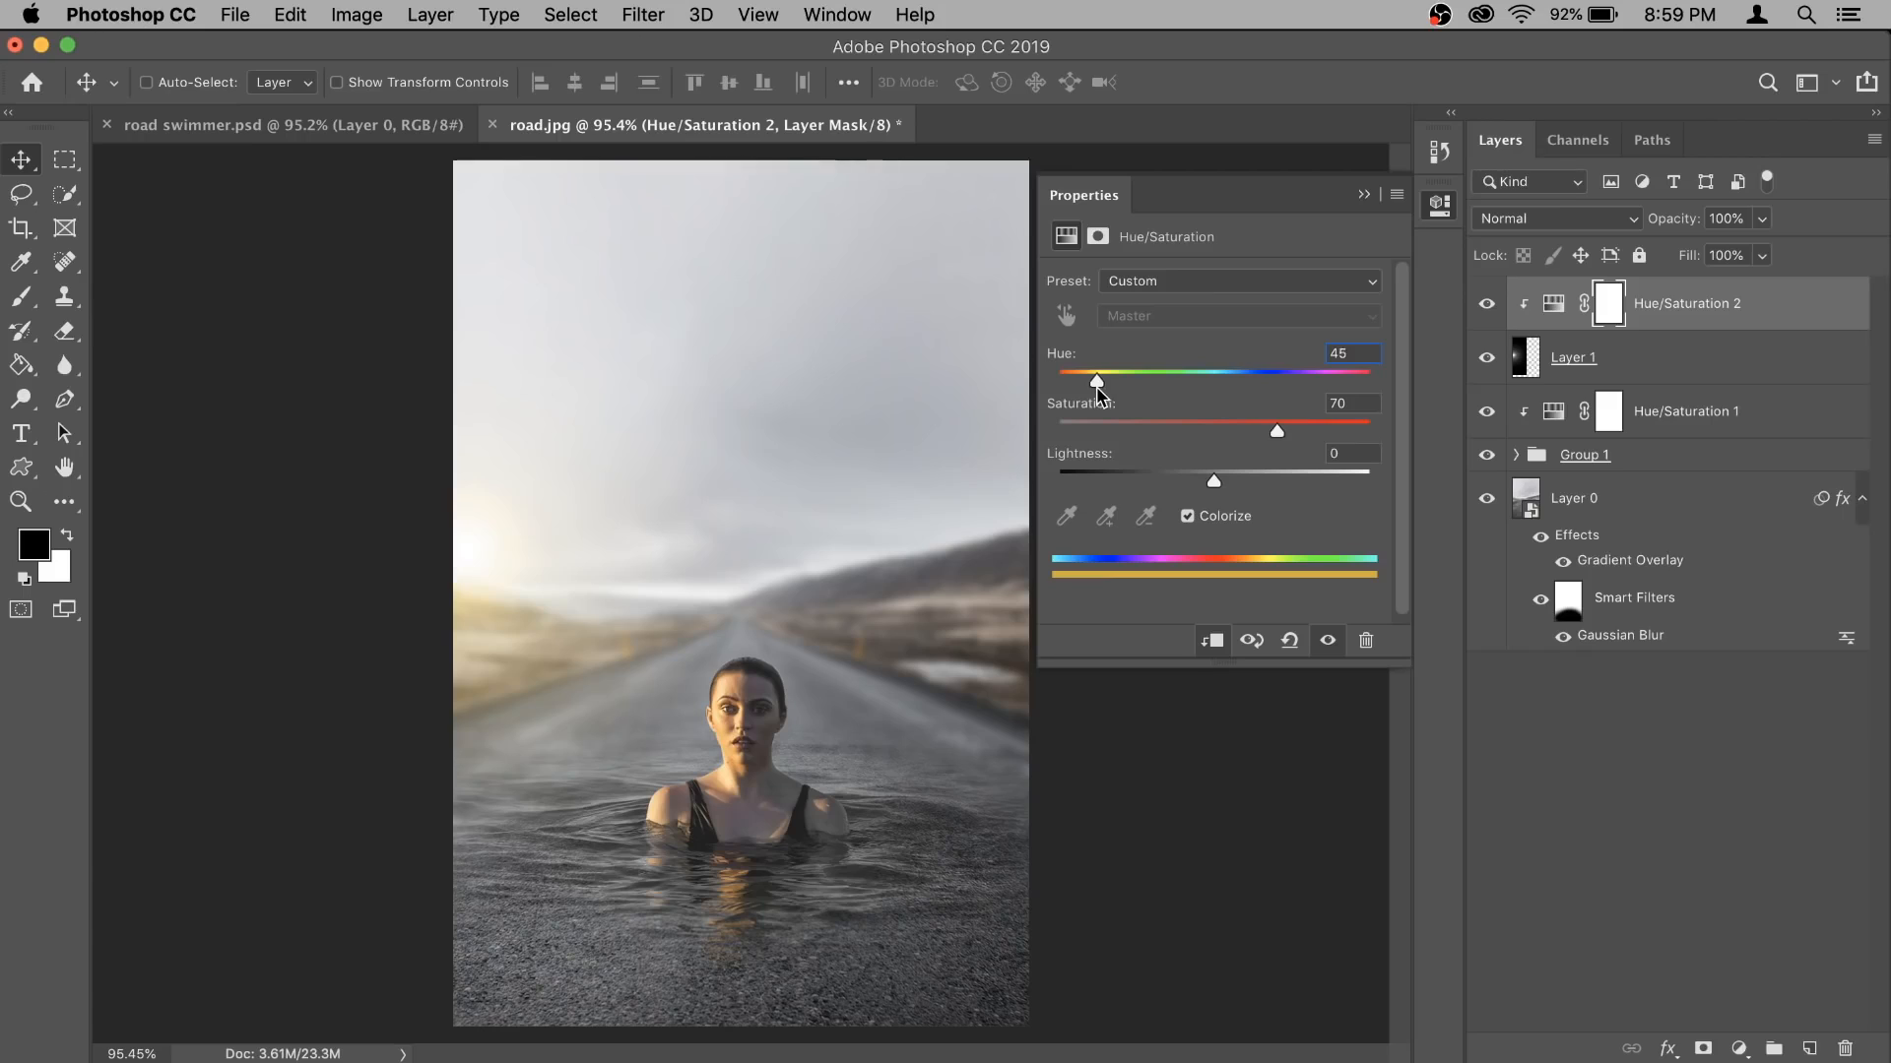
left_click_drag(1096, 388, 1096, 390)
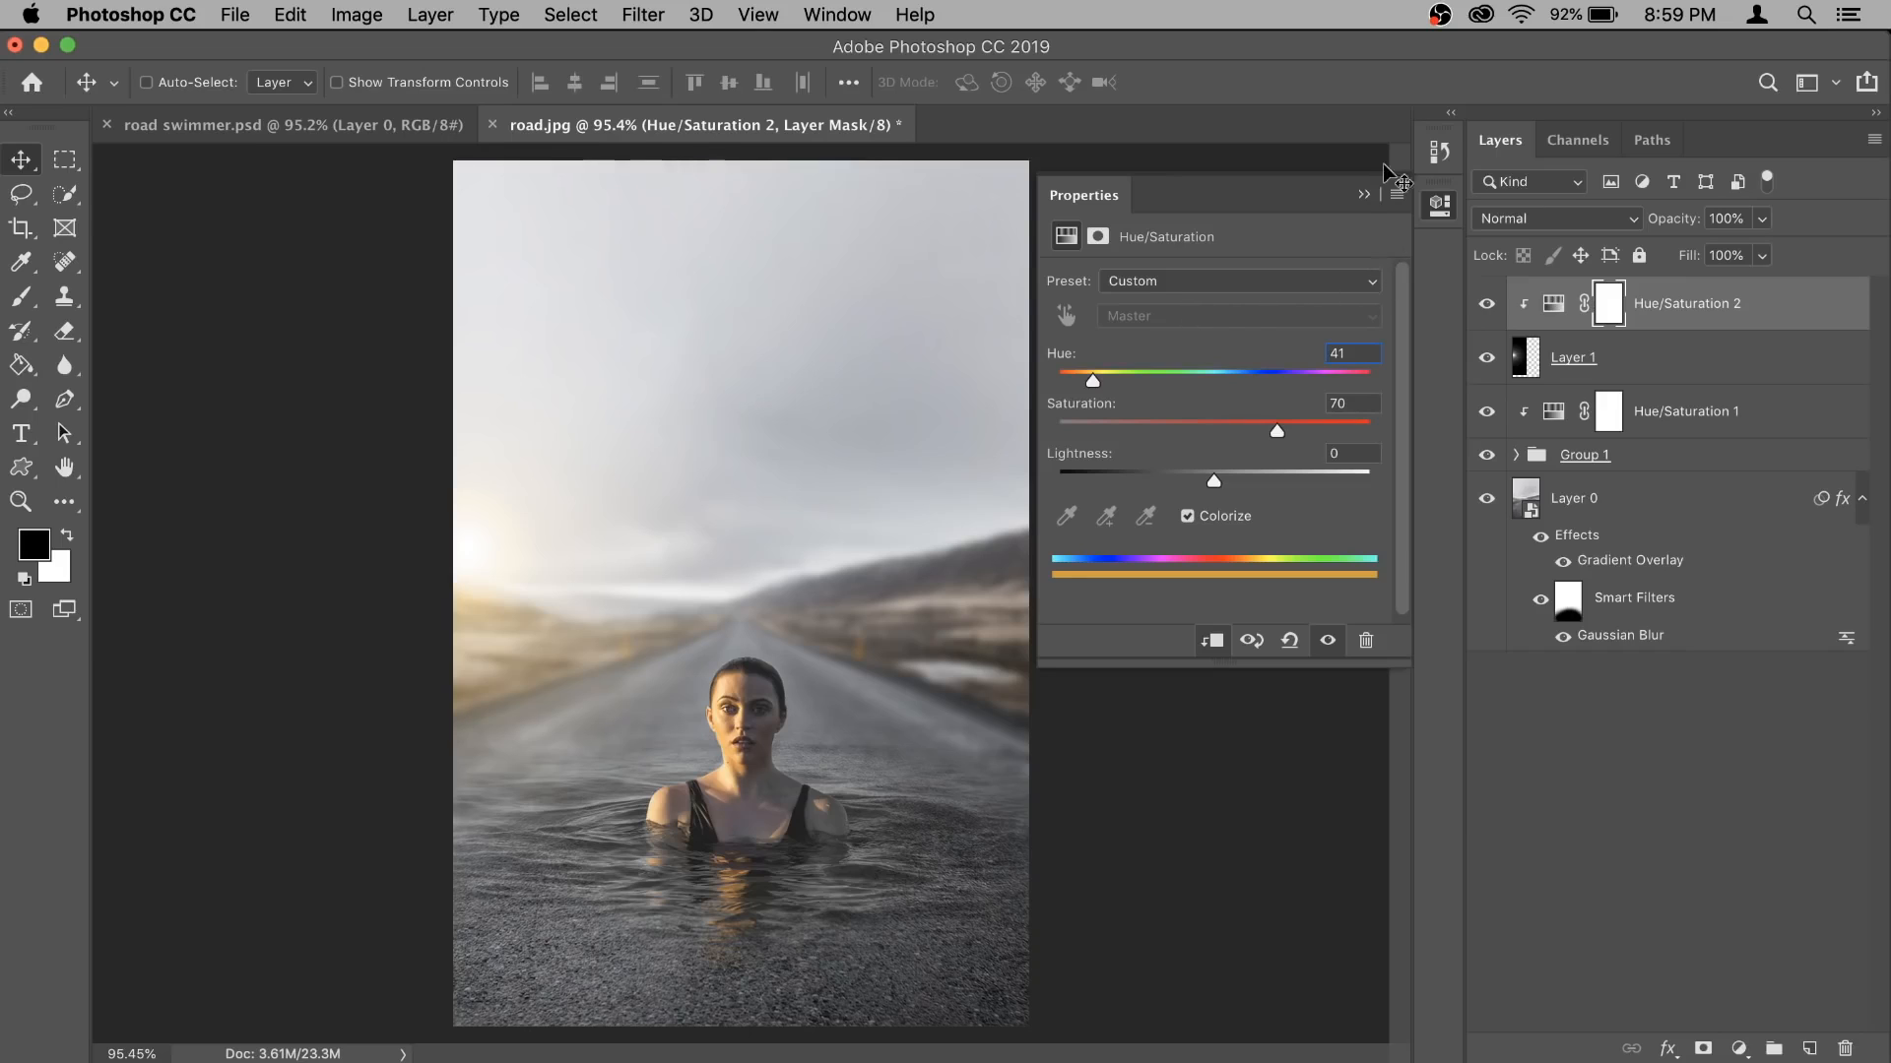
left_click(1364, 194)
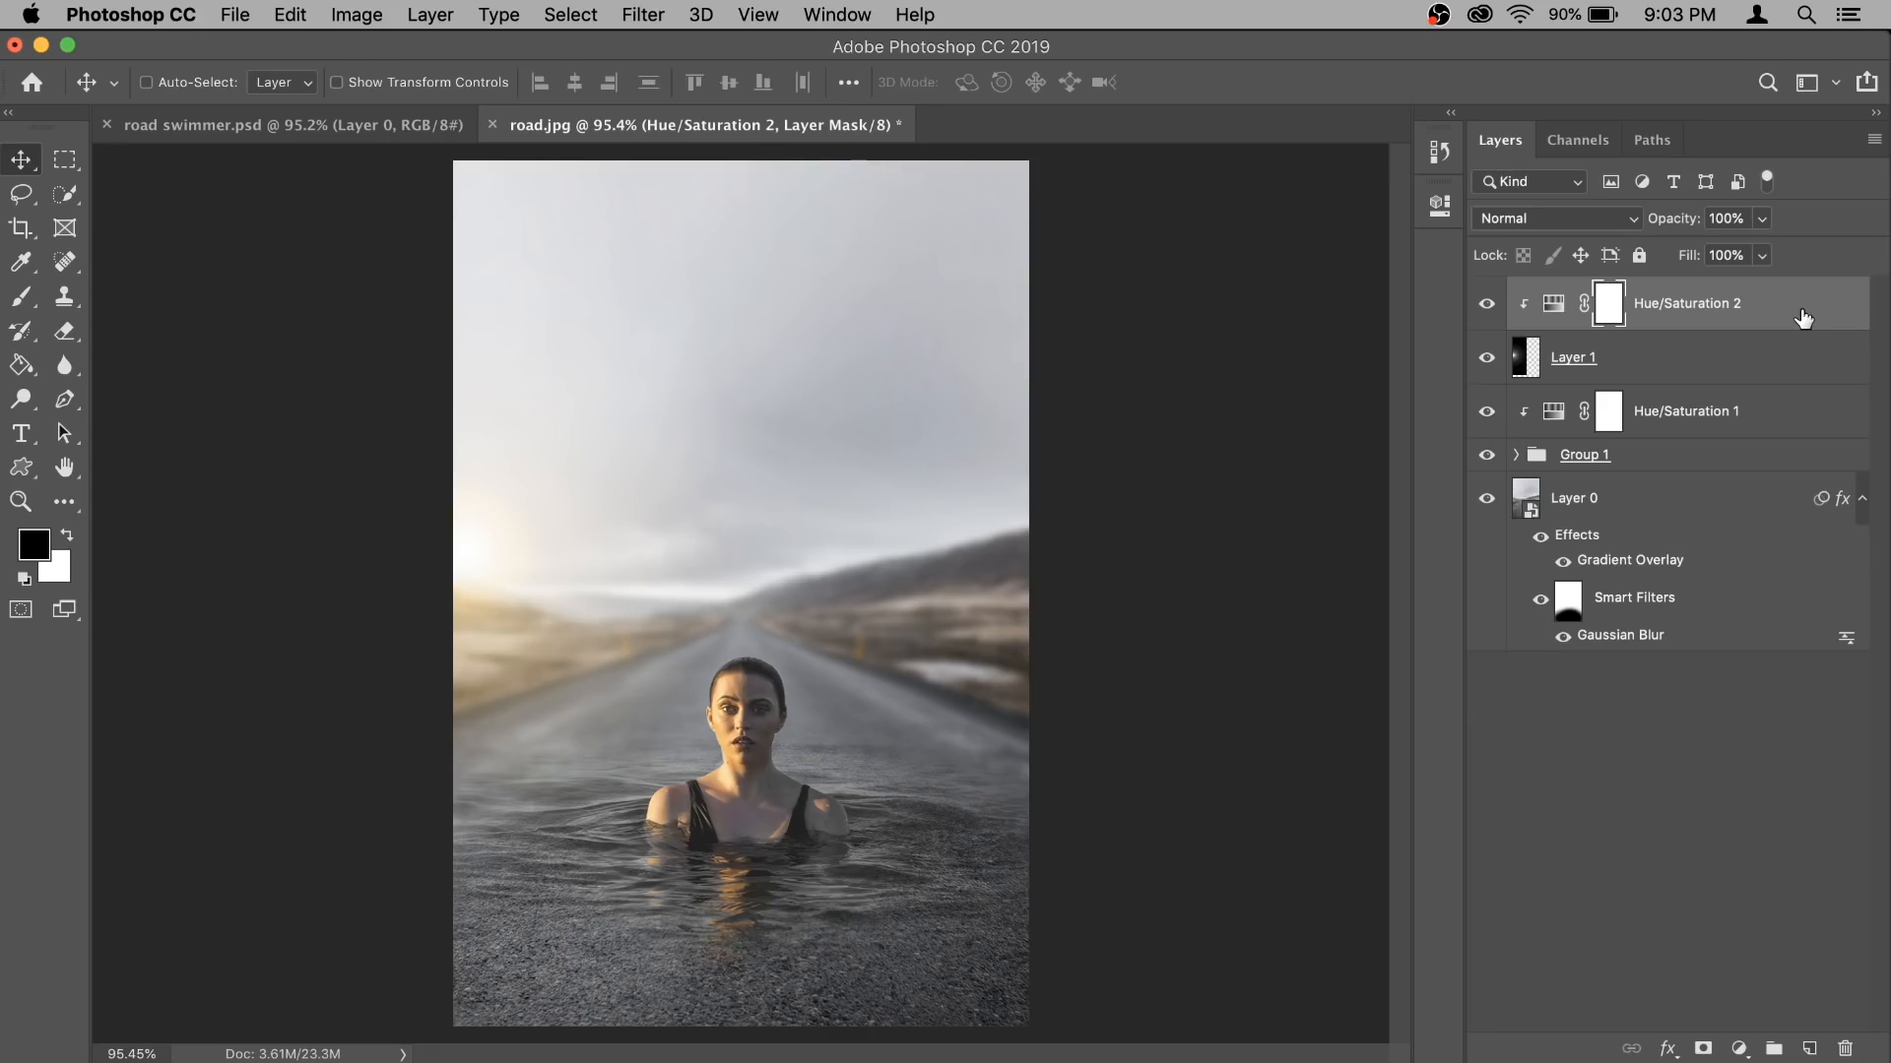
- Add a Selective Color adjustment layer above all layers and set its Neutrals to Cyan -8% and Yellow 4%
left_click(1739, 1049)
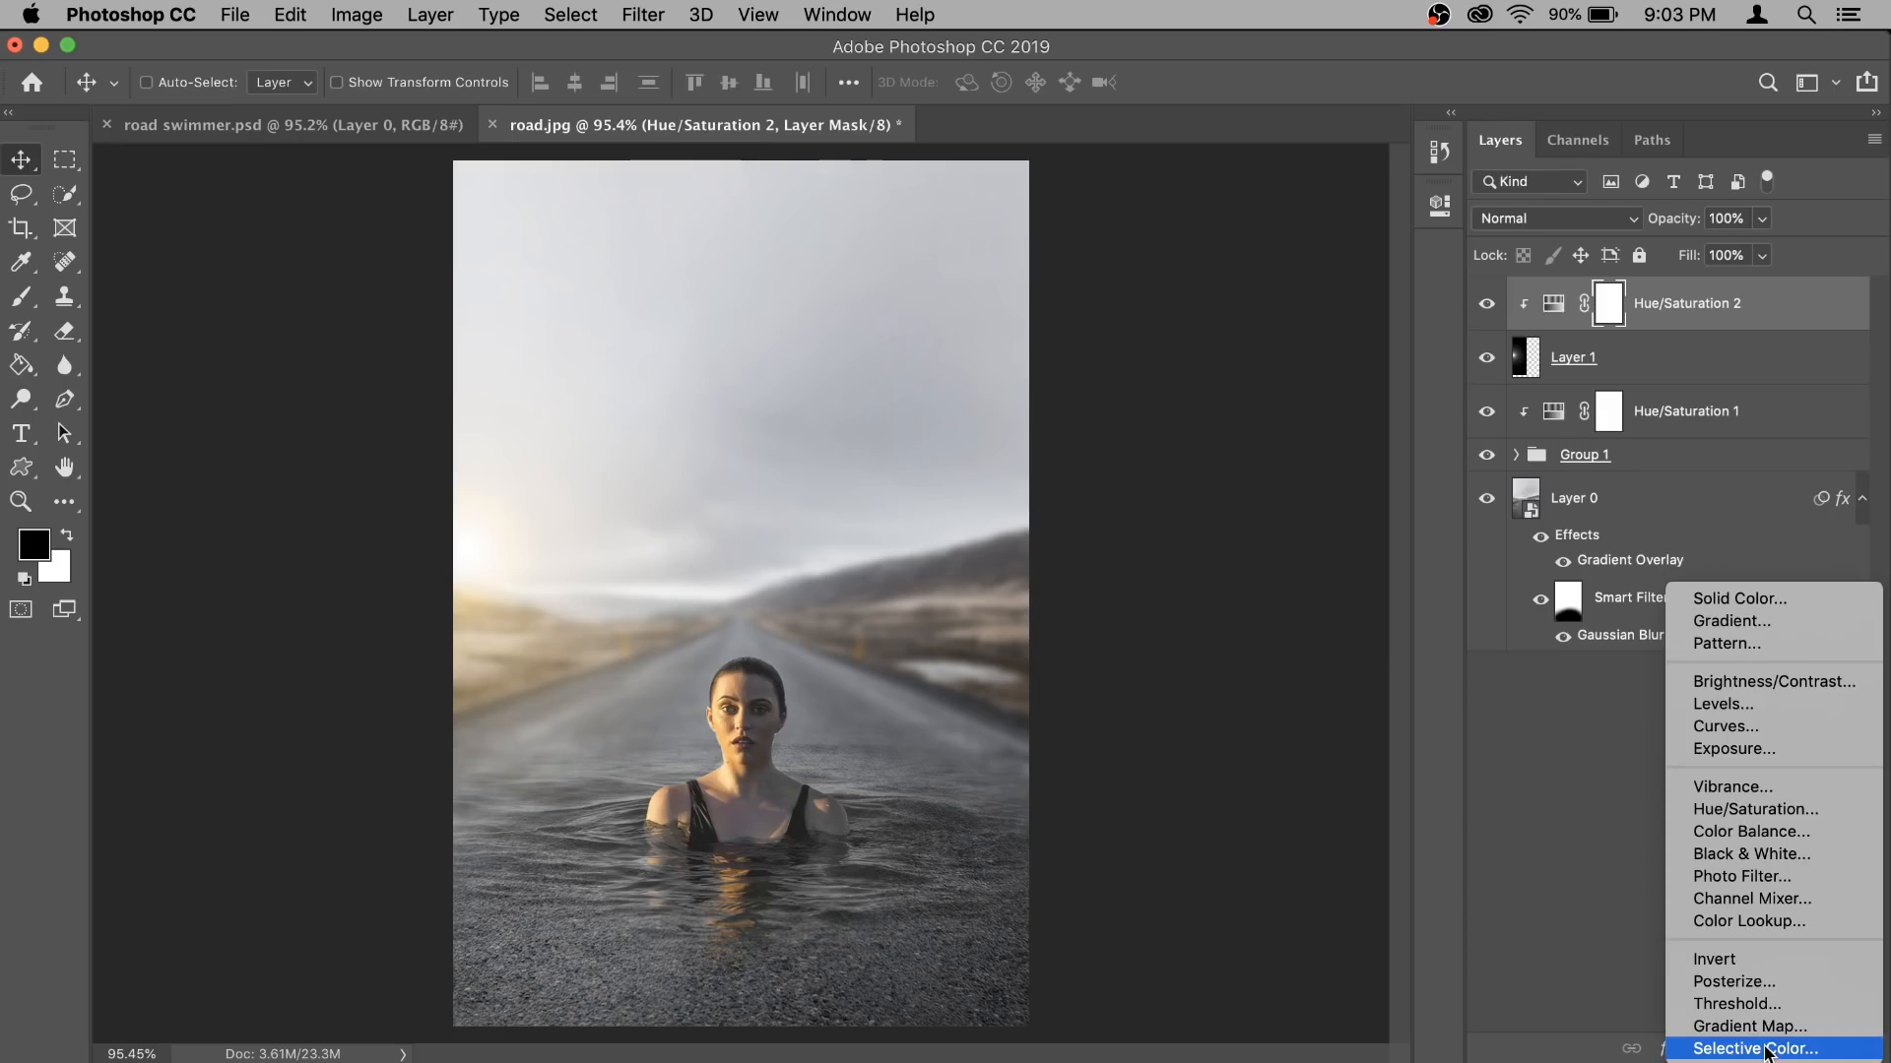
left_click(1763, 1051)
left_click(1221, 311)
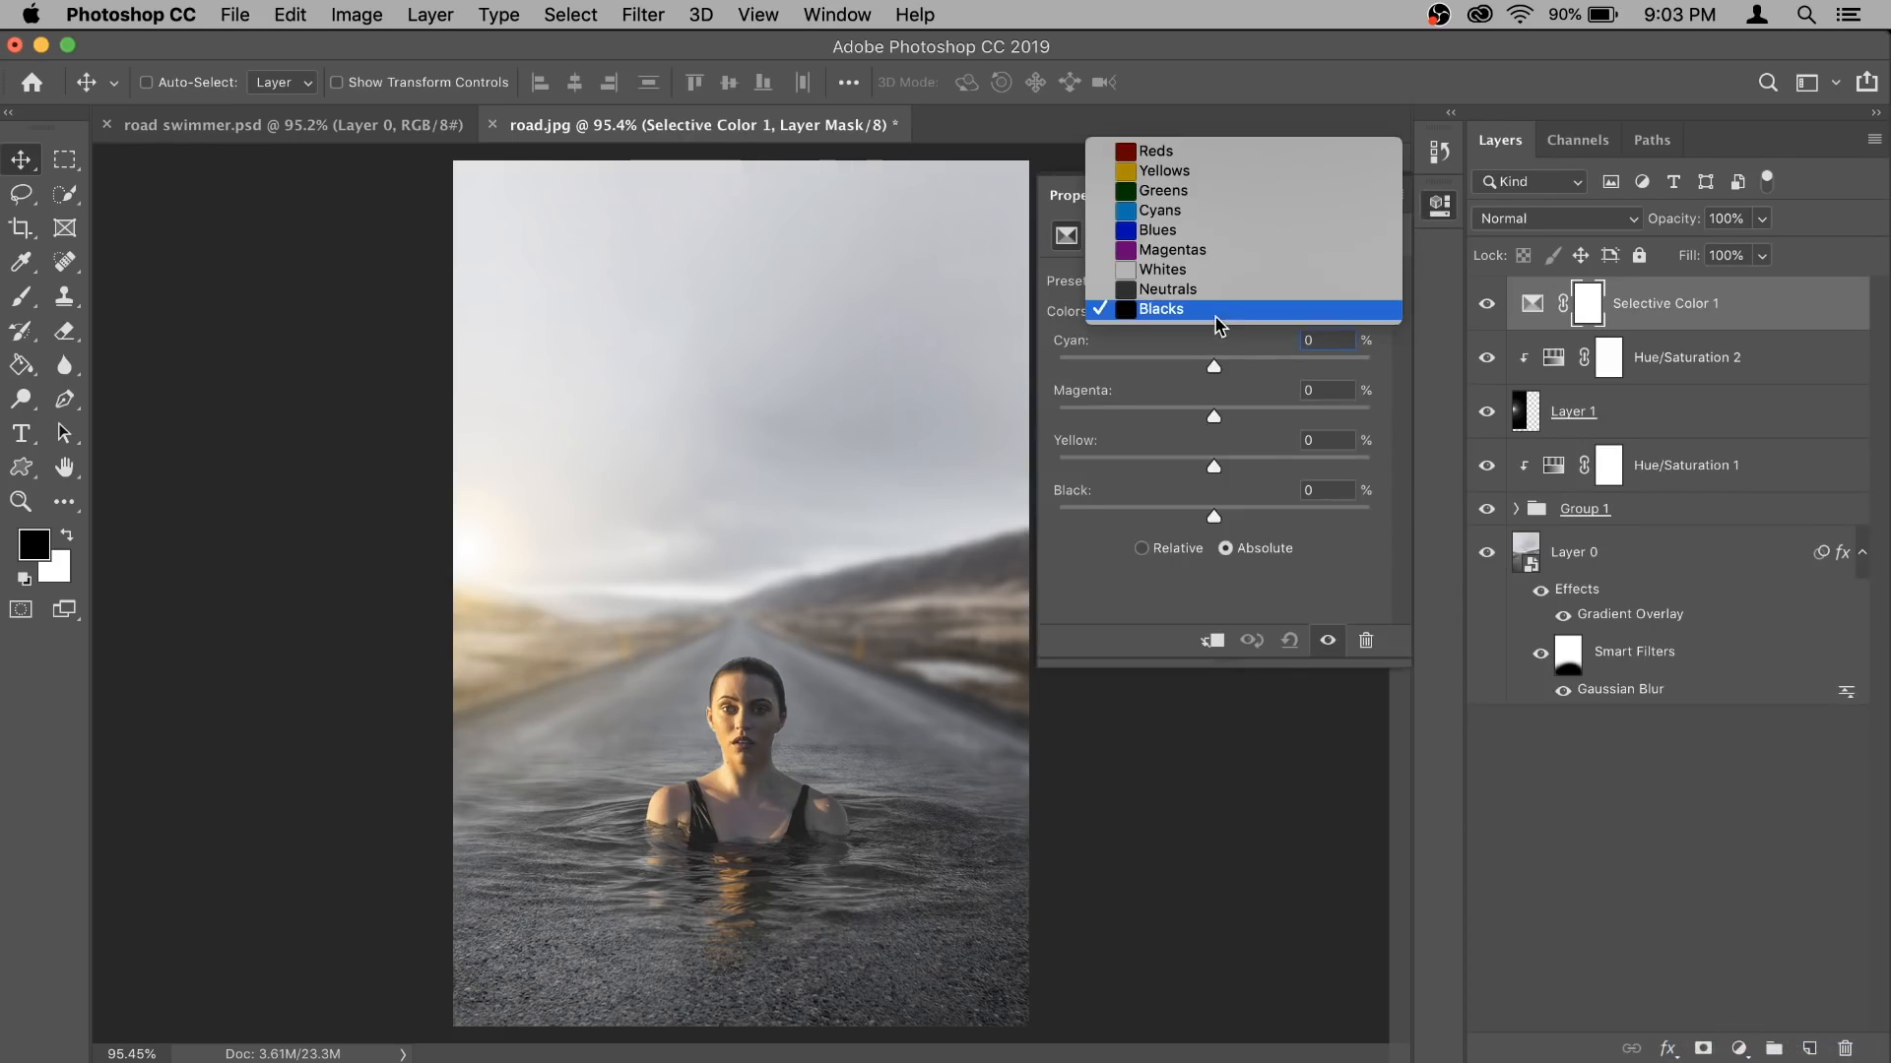
left_click(1219, 293)
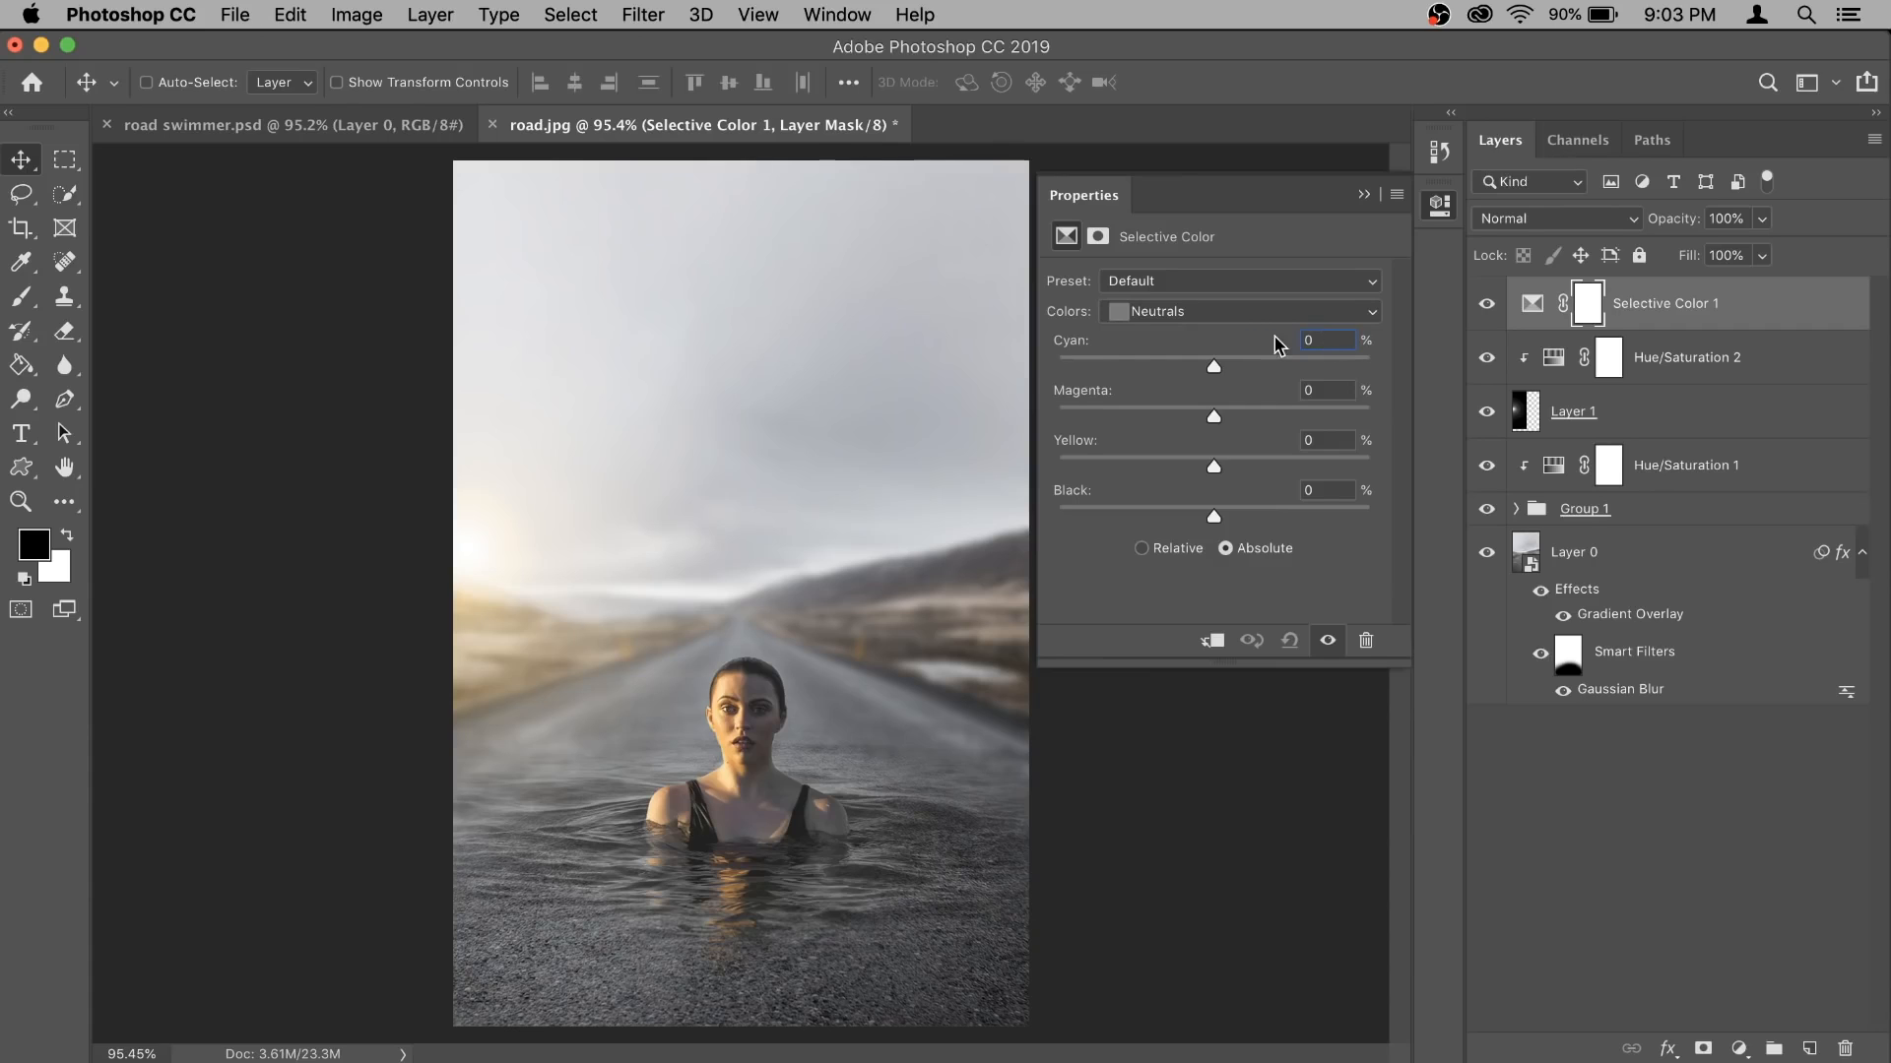
left_click(1334, 343)
type("-8")
left_click(1329, 440)
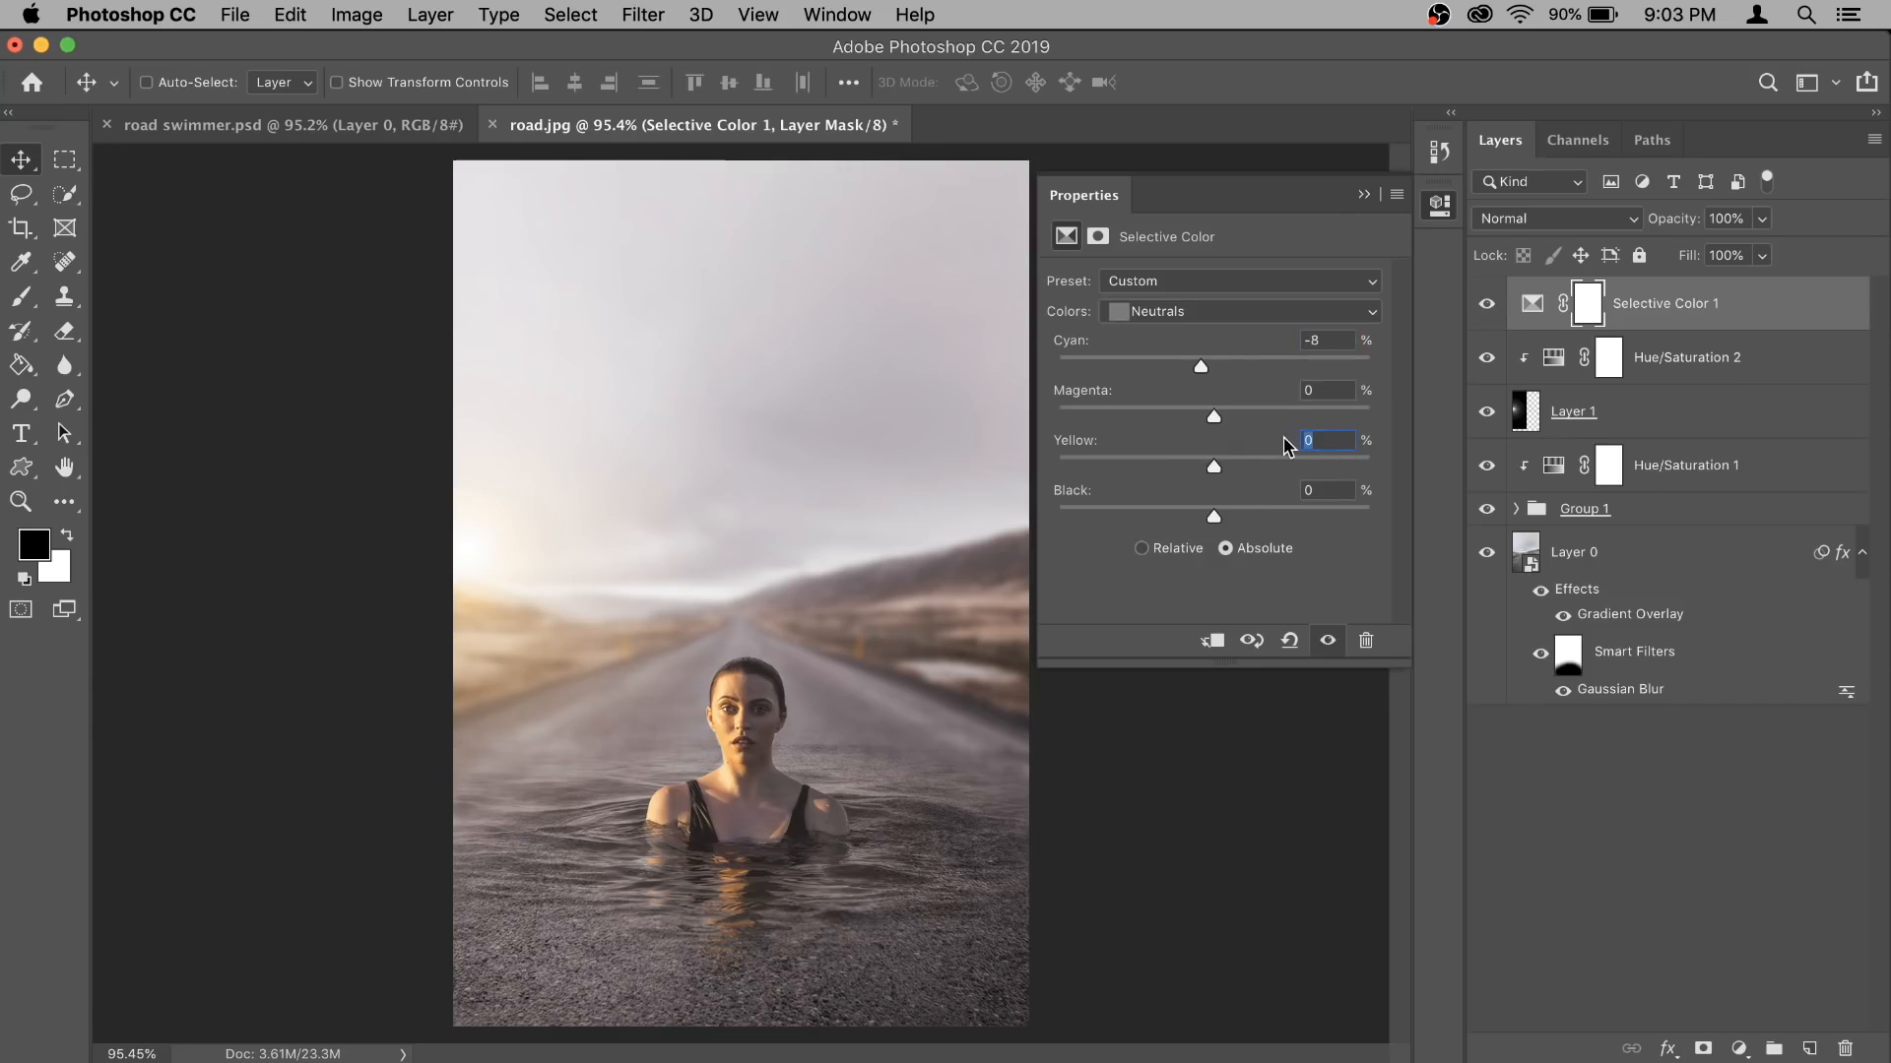
type("4")
- Set the Black amount of the Blacks to -7% in the Selective Color adjustment
left_click(1256, 315)
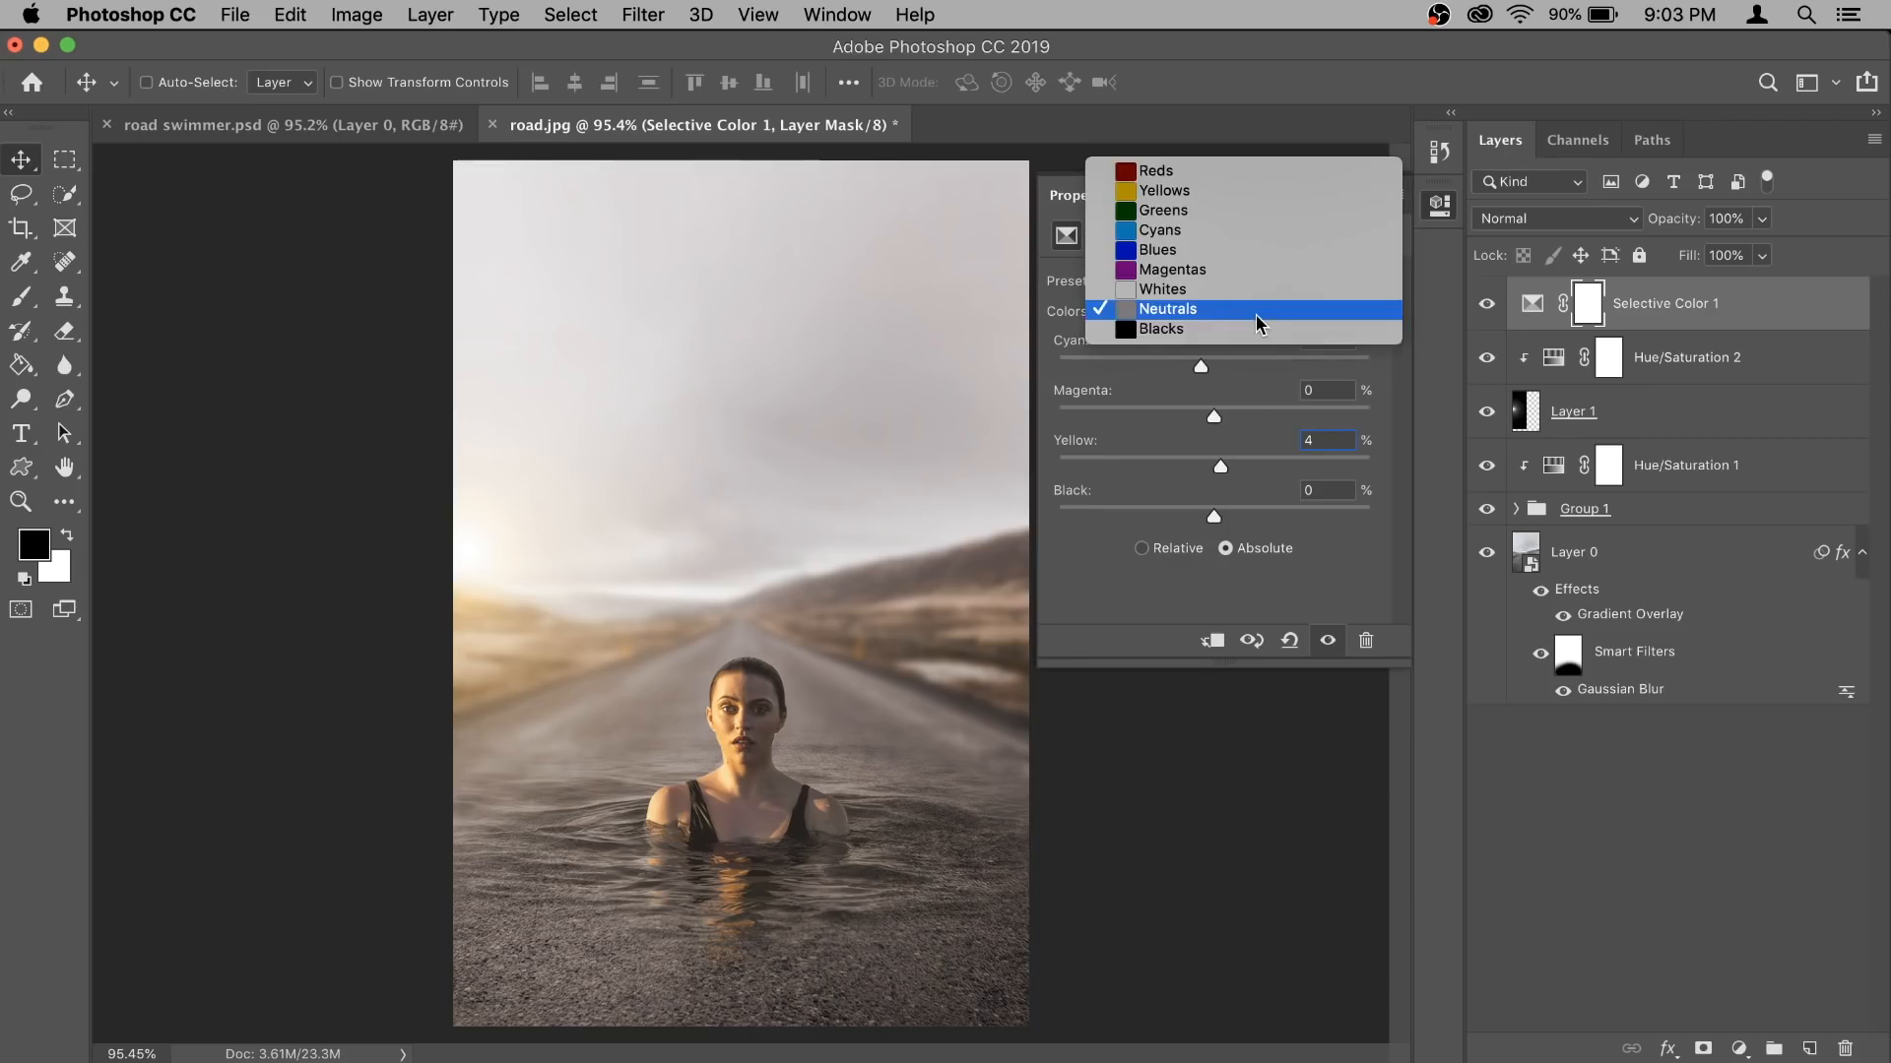
left_click(1248, 335)
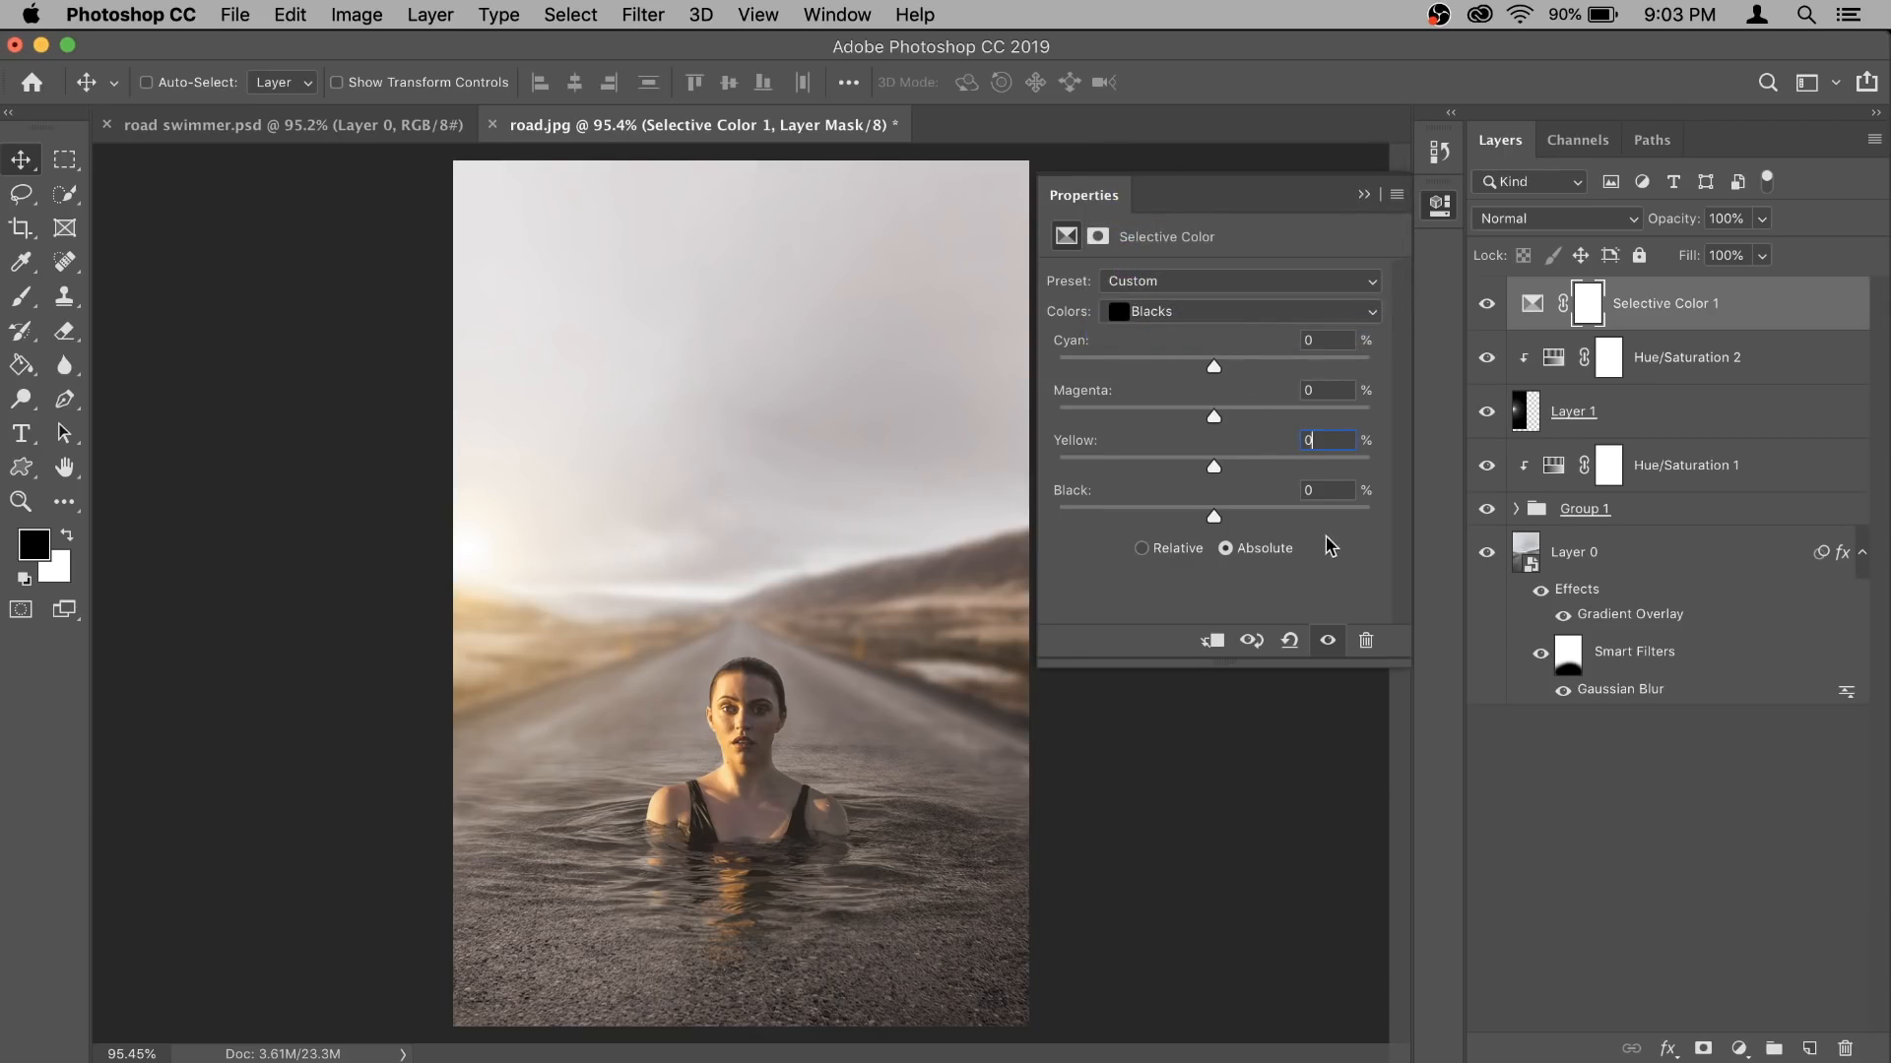
left_click_drag(1213, 518, 1208, 525)
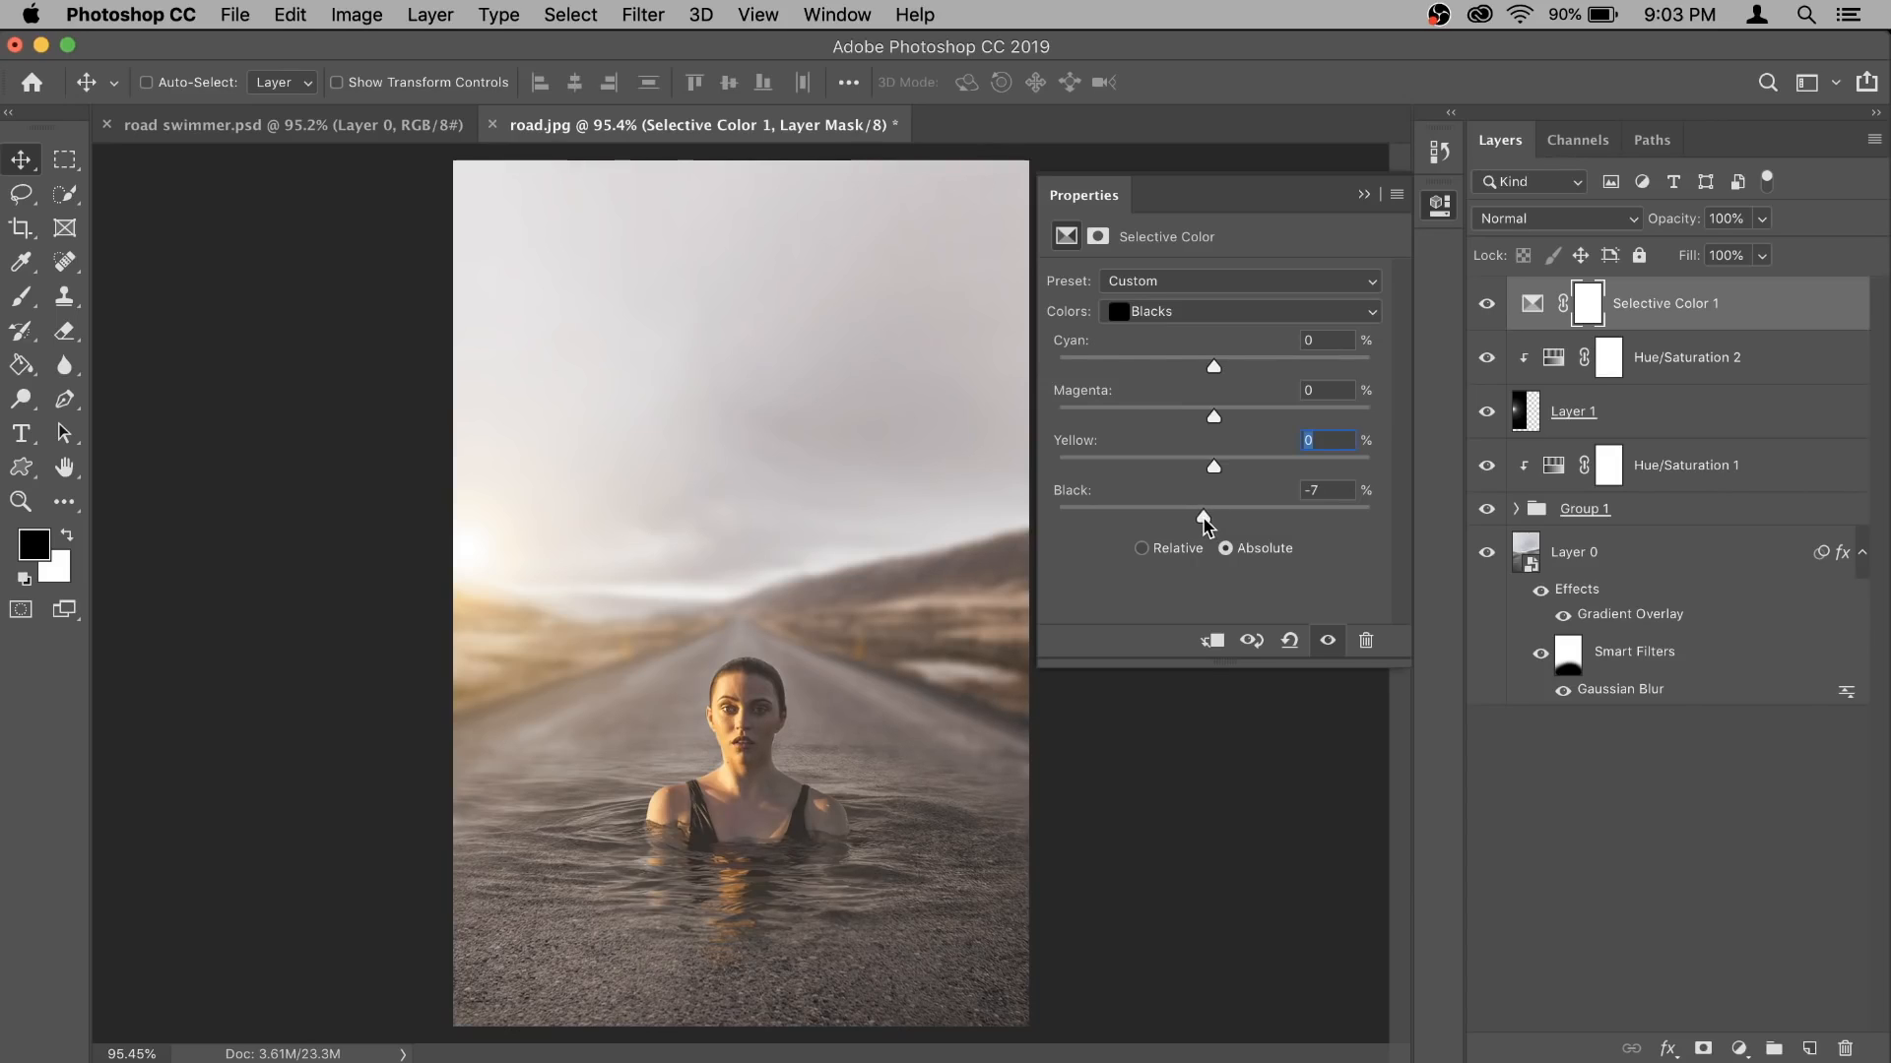
left_click(1365, 193)
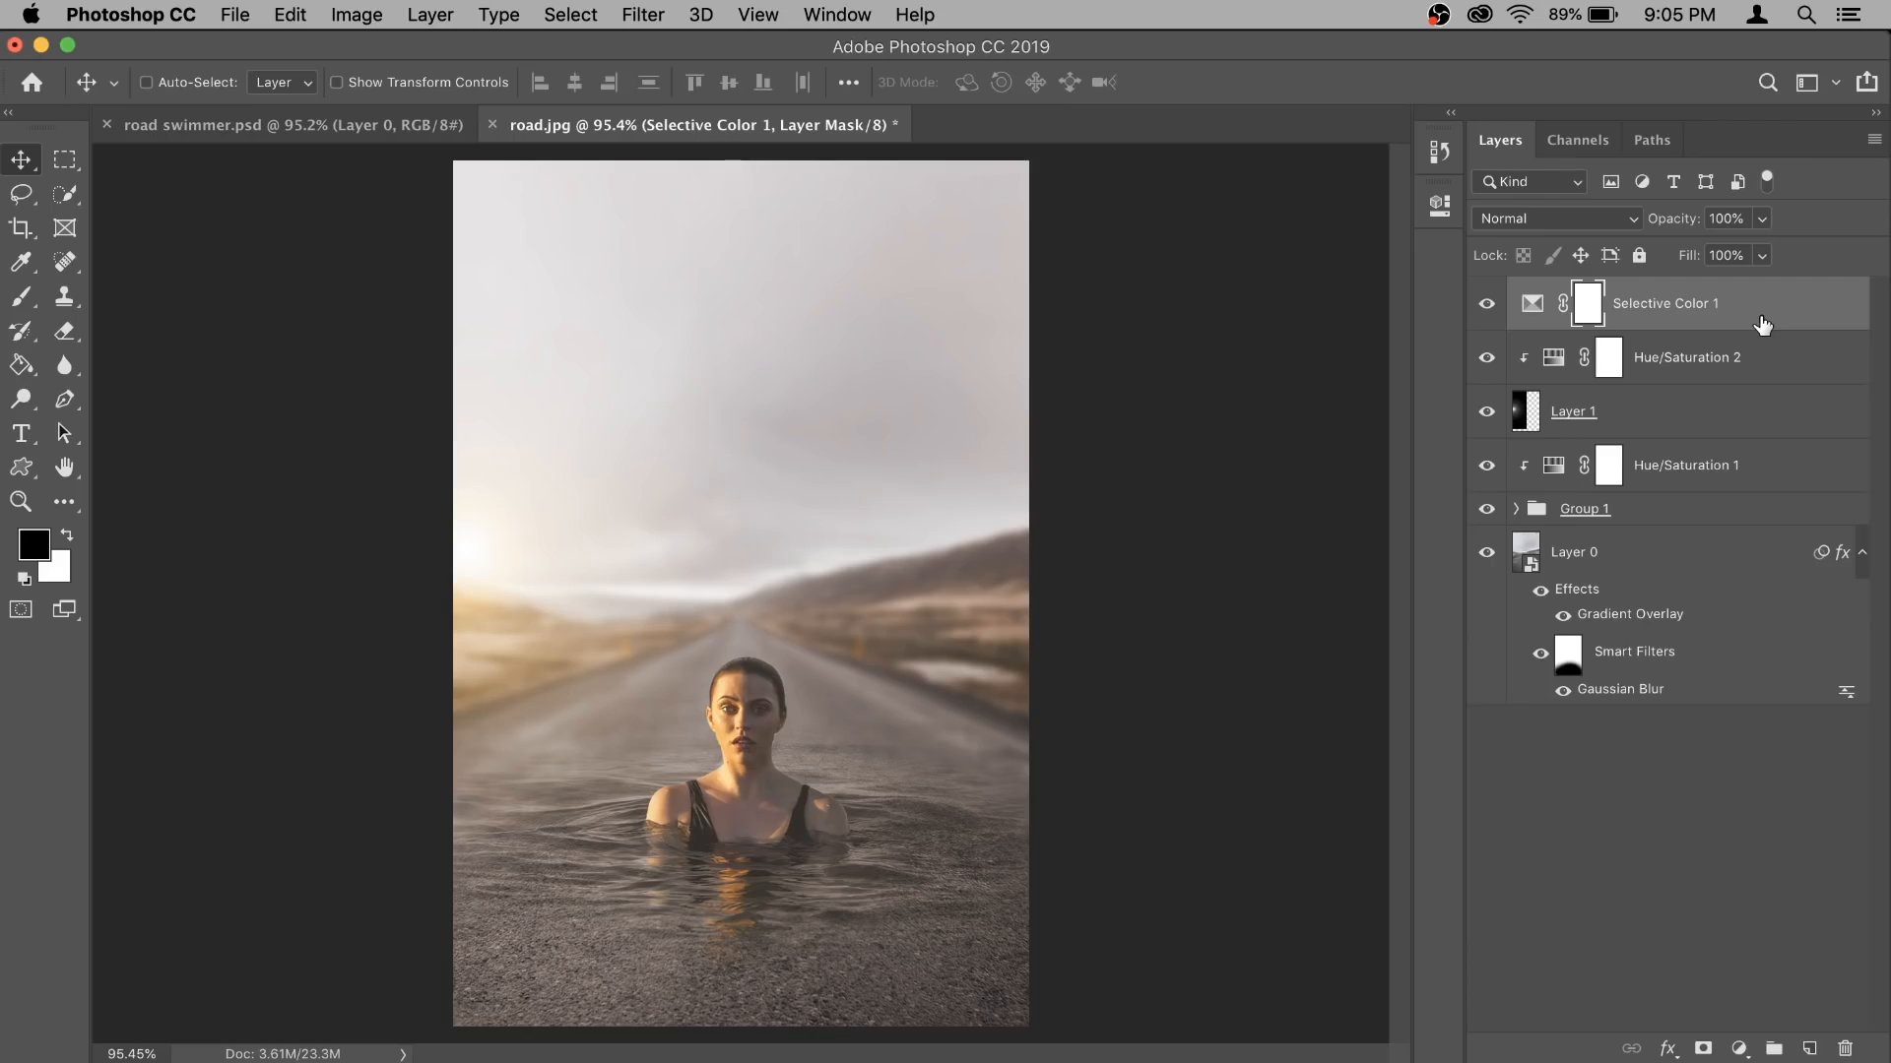
- Scale the flare layer up proportionally to about 116% with Free Transform, extending it past the photo's bottom edge
left_click(1627, 423)
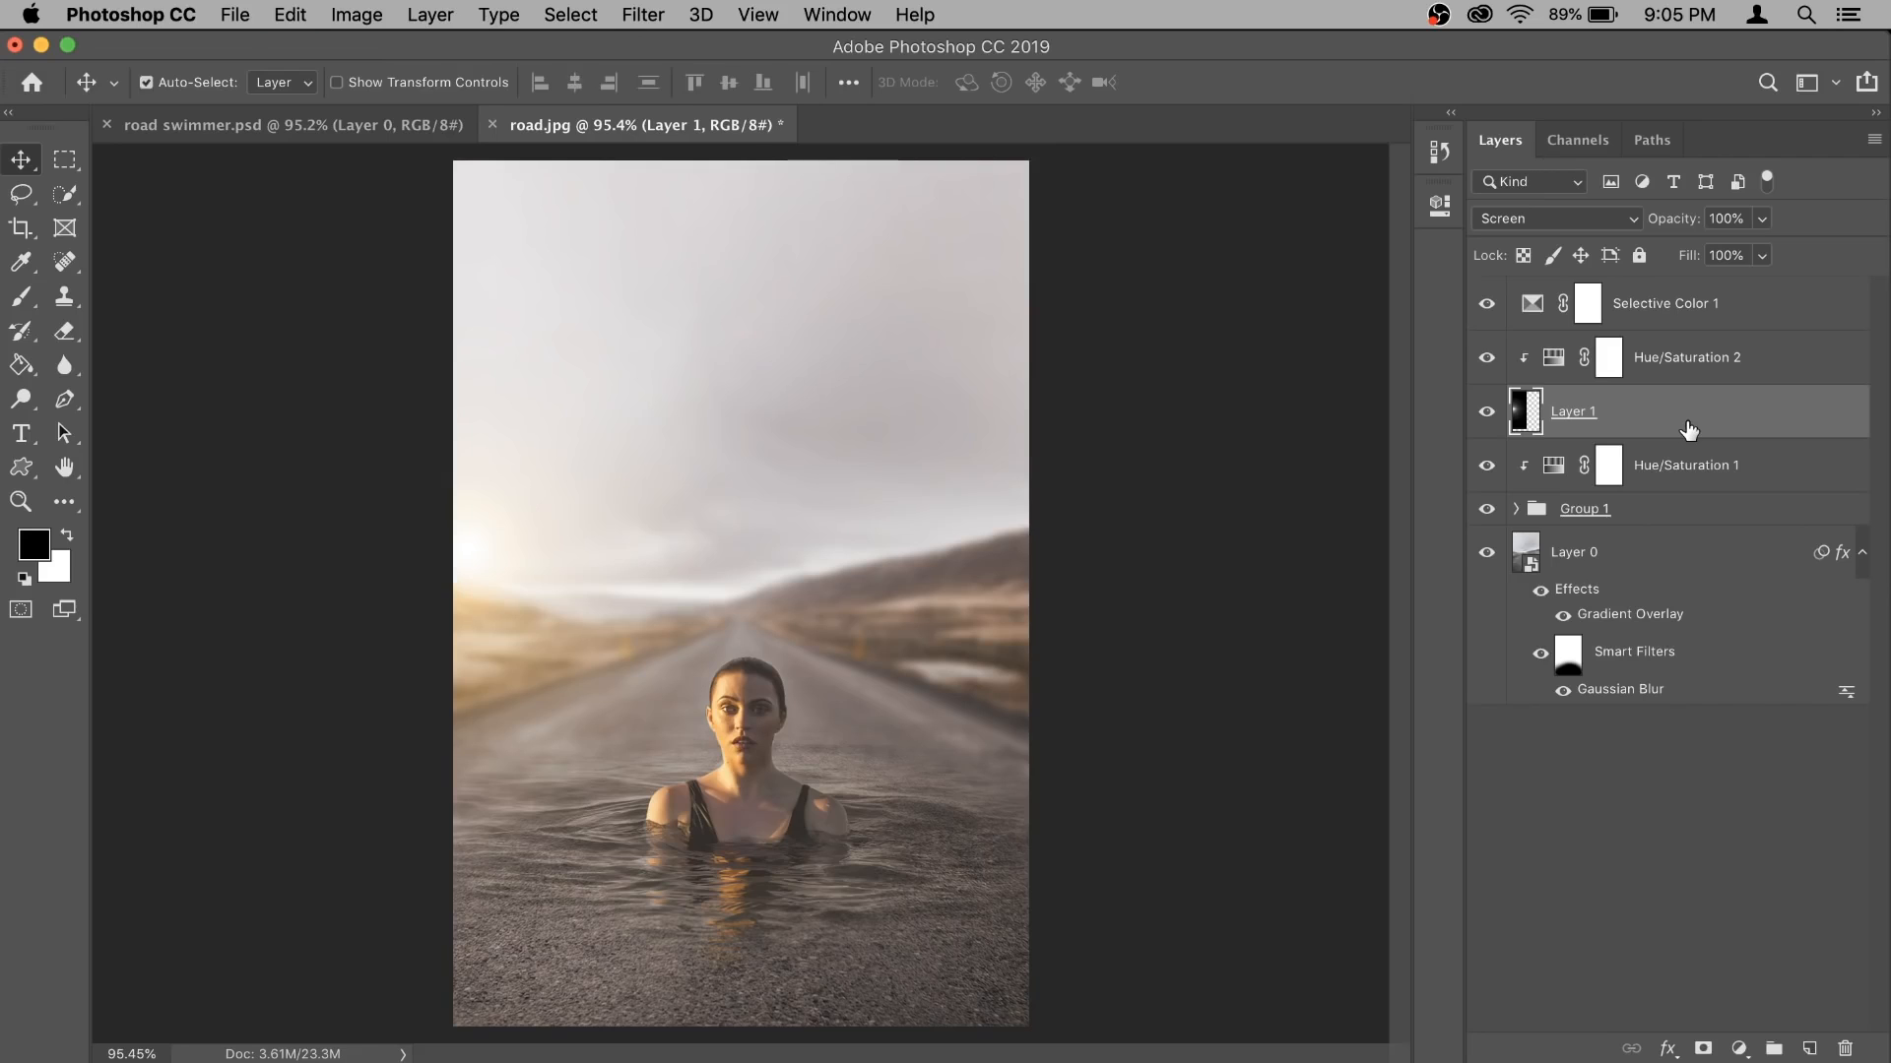
key("ctrl+t")
left_click_drag(753, 980, 838, 1059)
left_click_drag(726, 856, 686, 770)
scroll(764, 681, "down", 2)
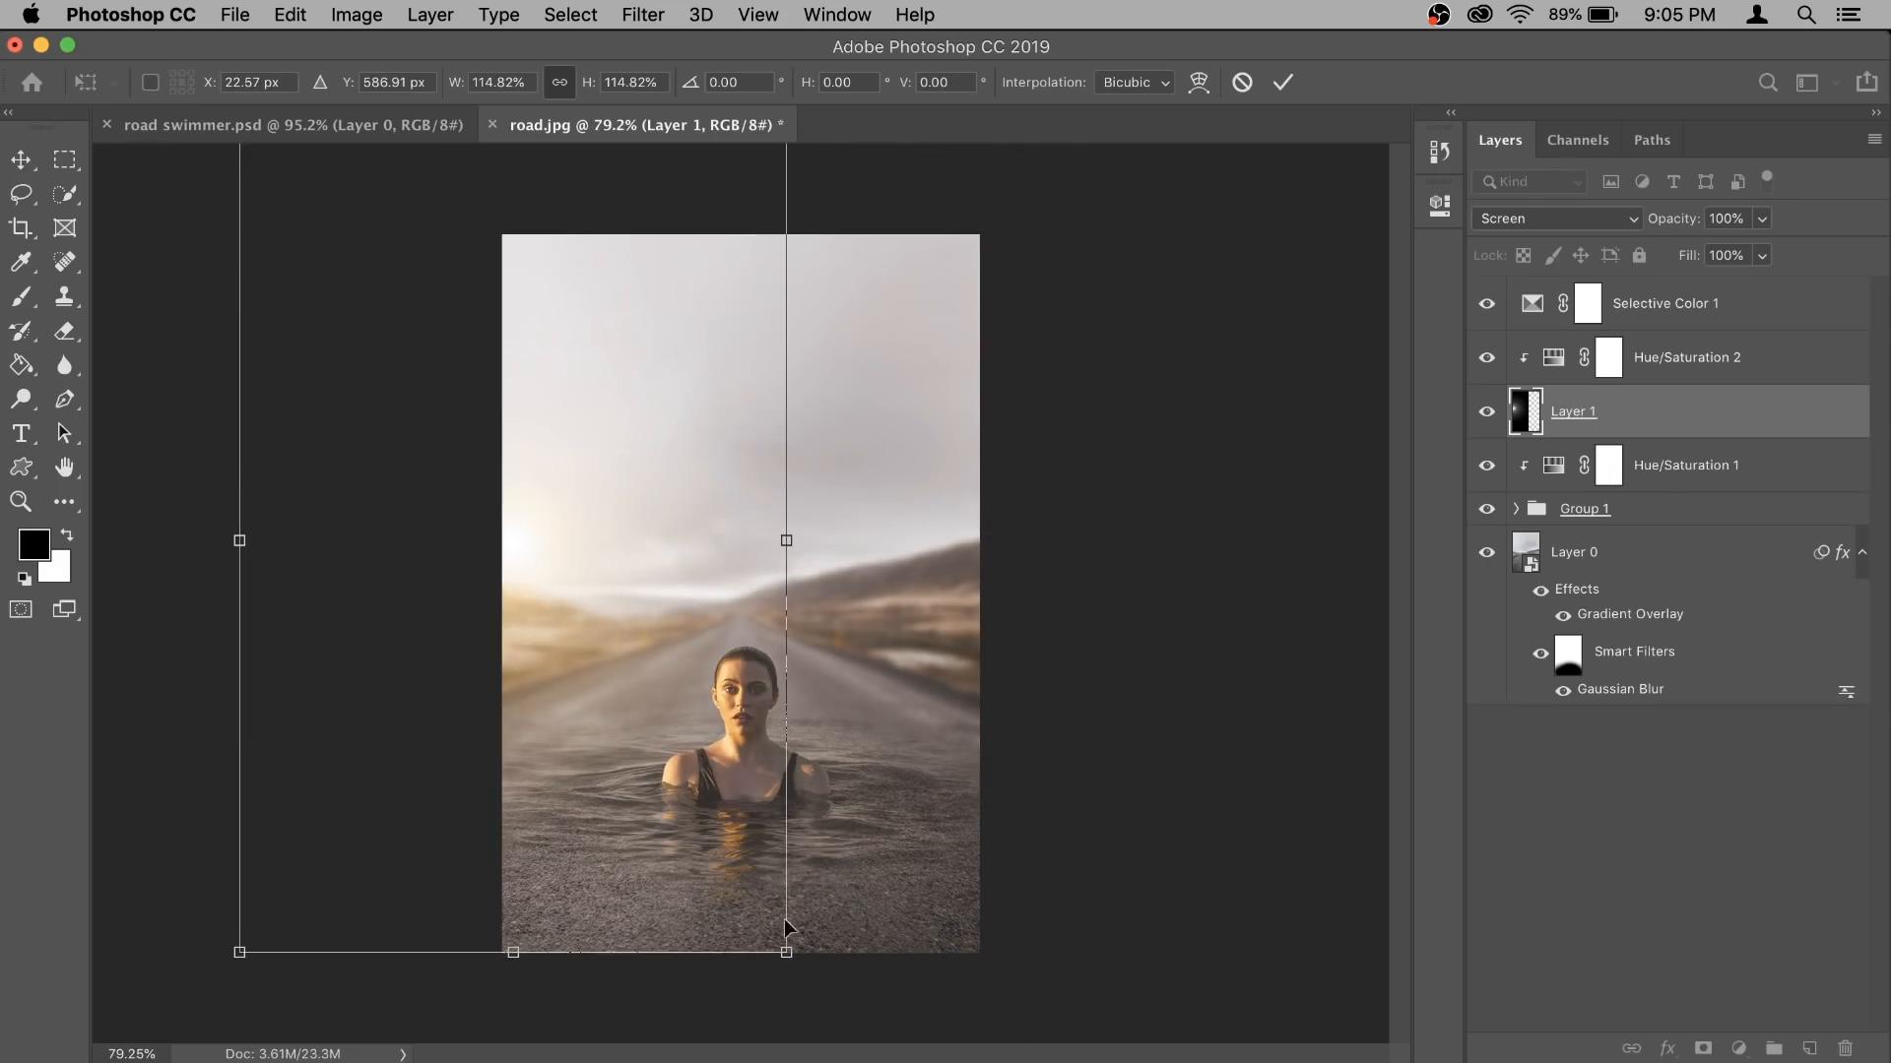
left_click_drag(786, 952, 794, 963)
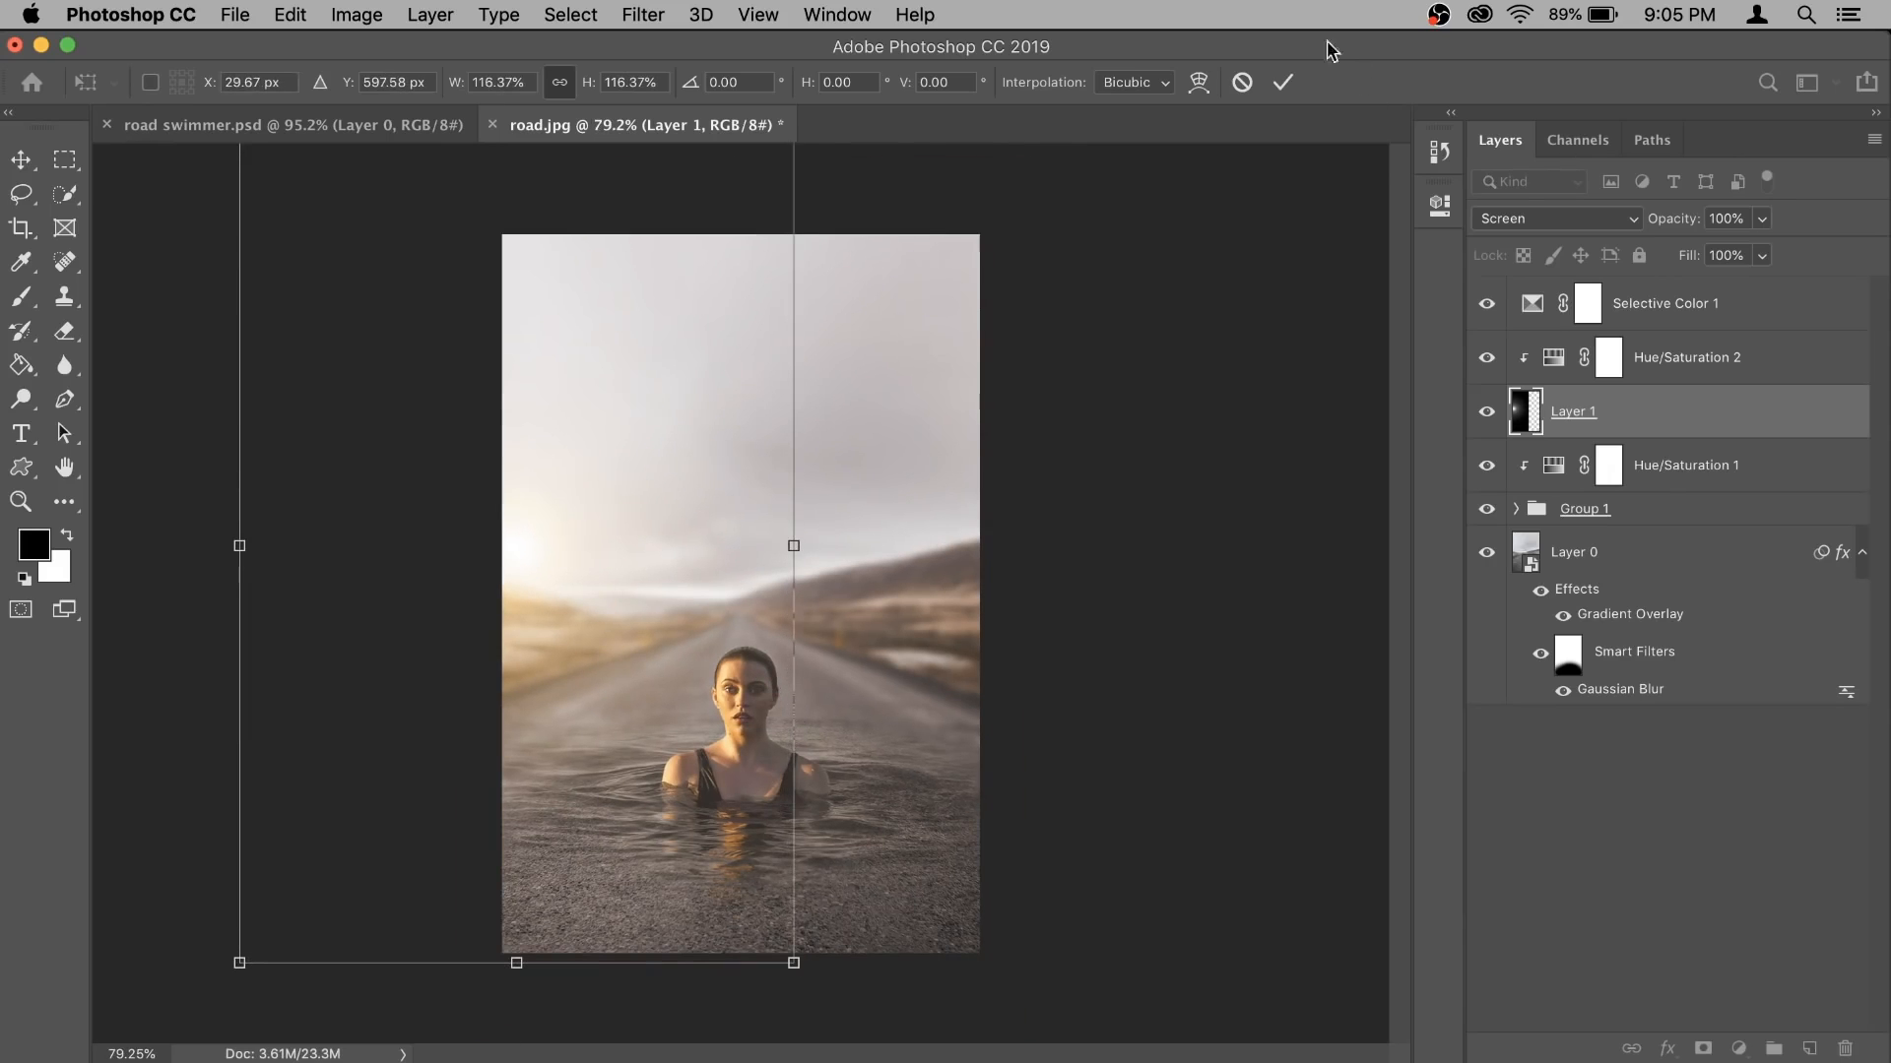
left_click(1282, 82)
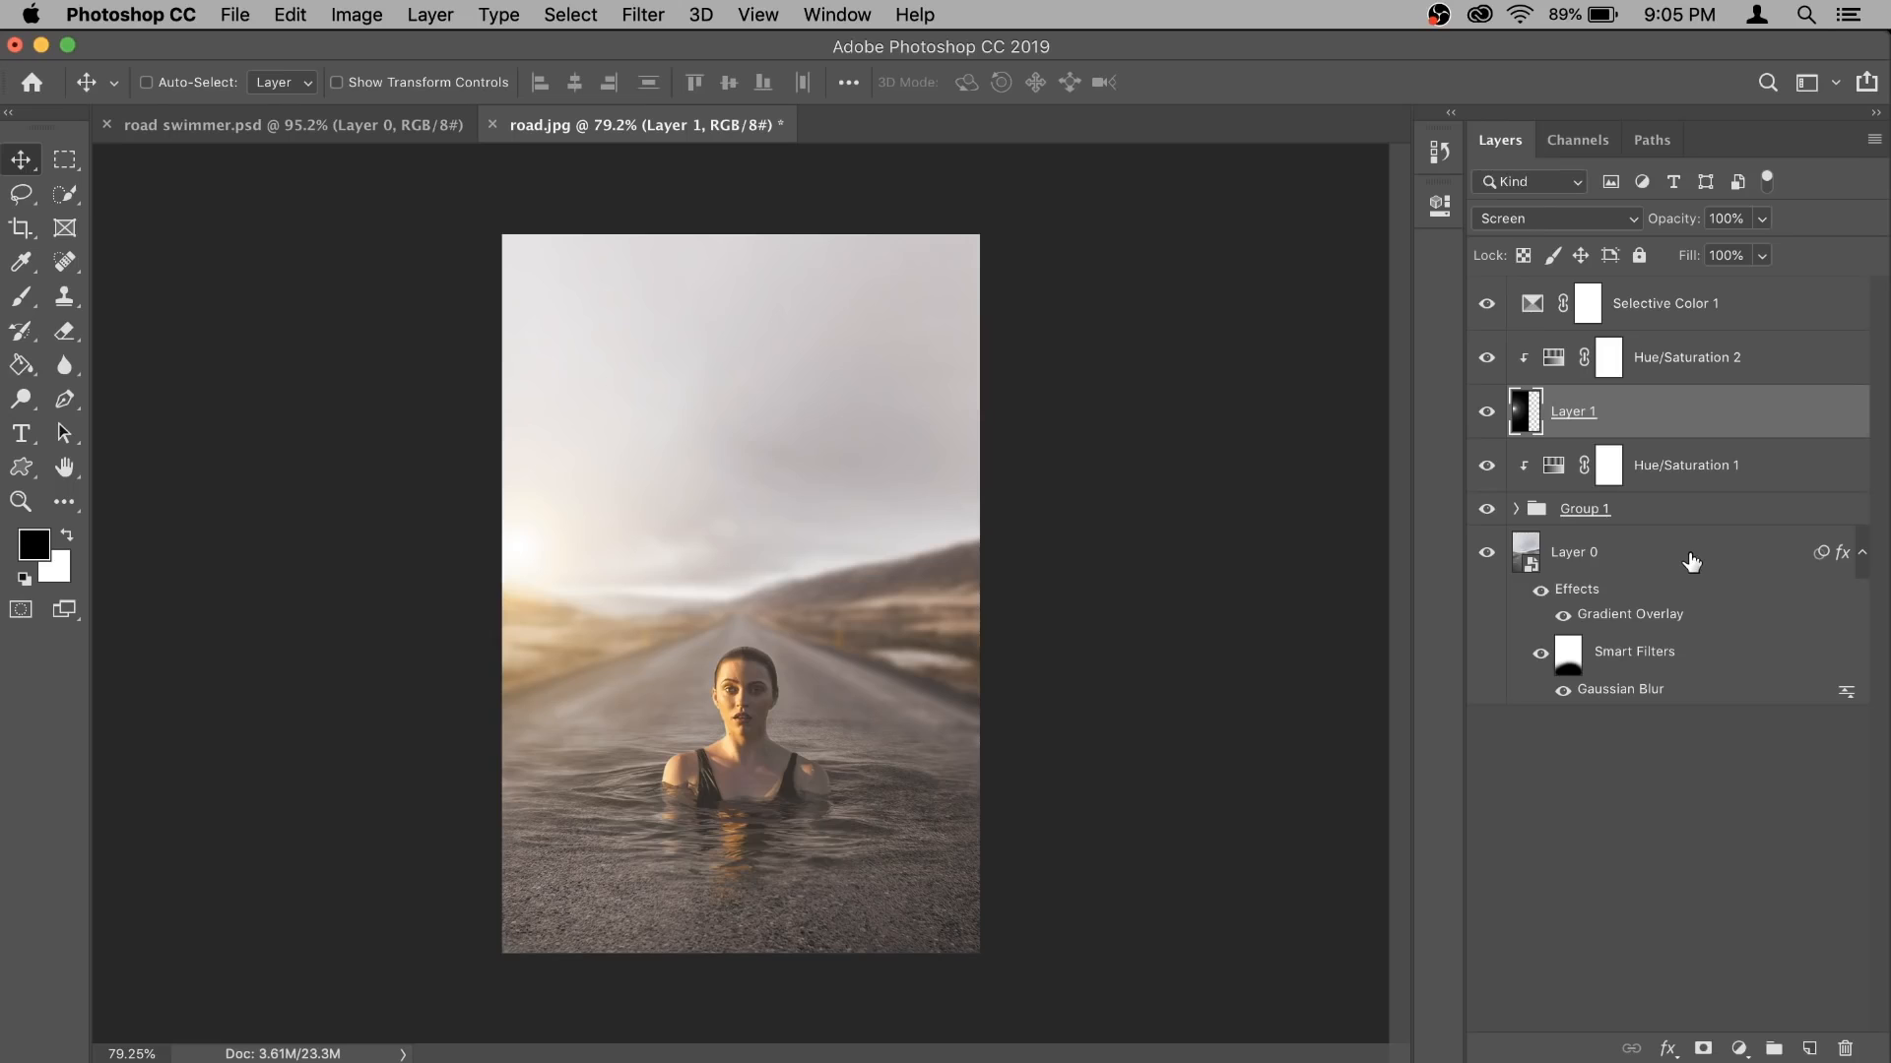
- Enlarge the swimmer group slightly with Free Transform
left_click(1686, 514)
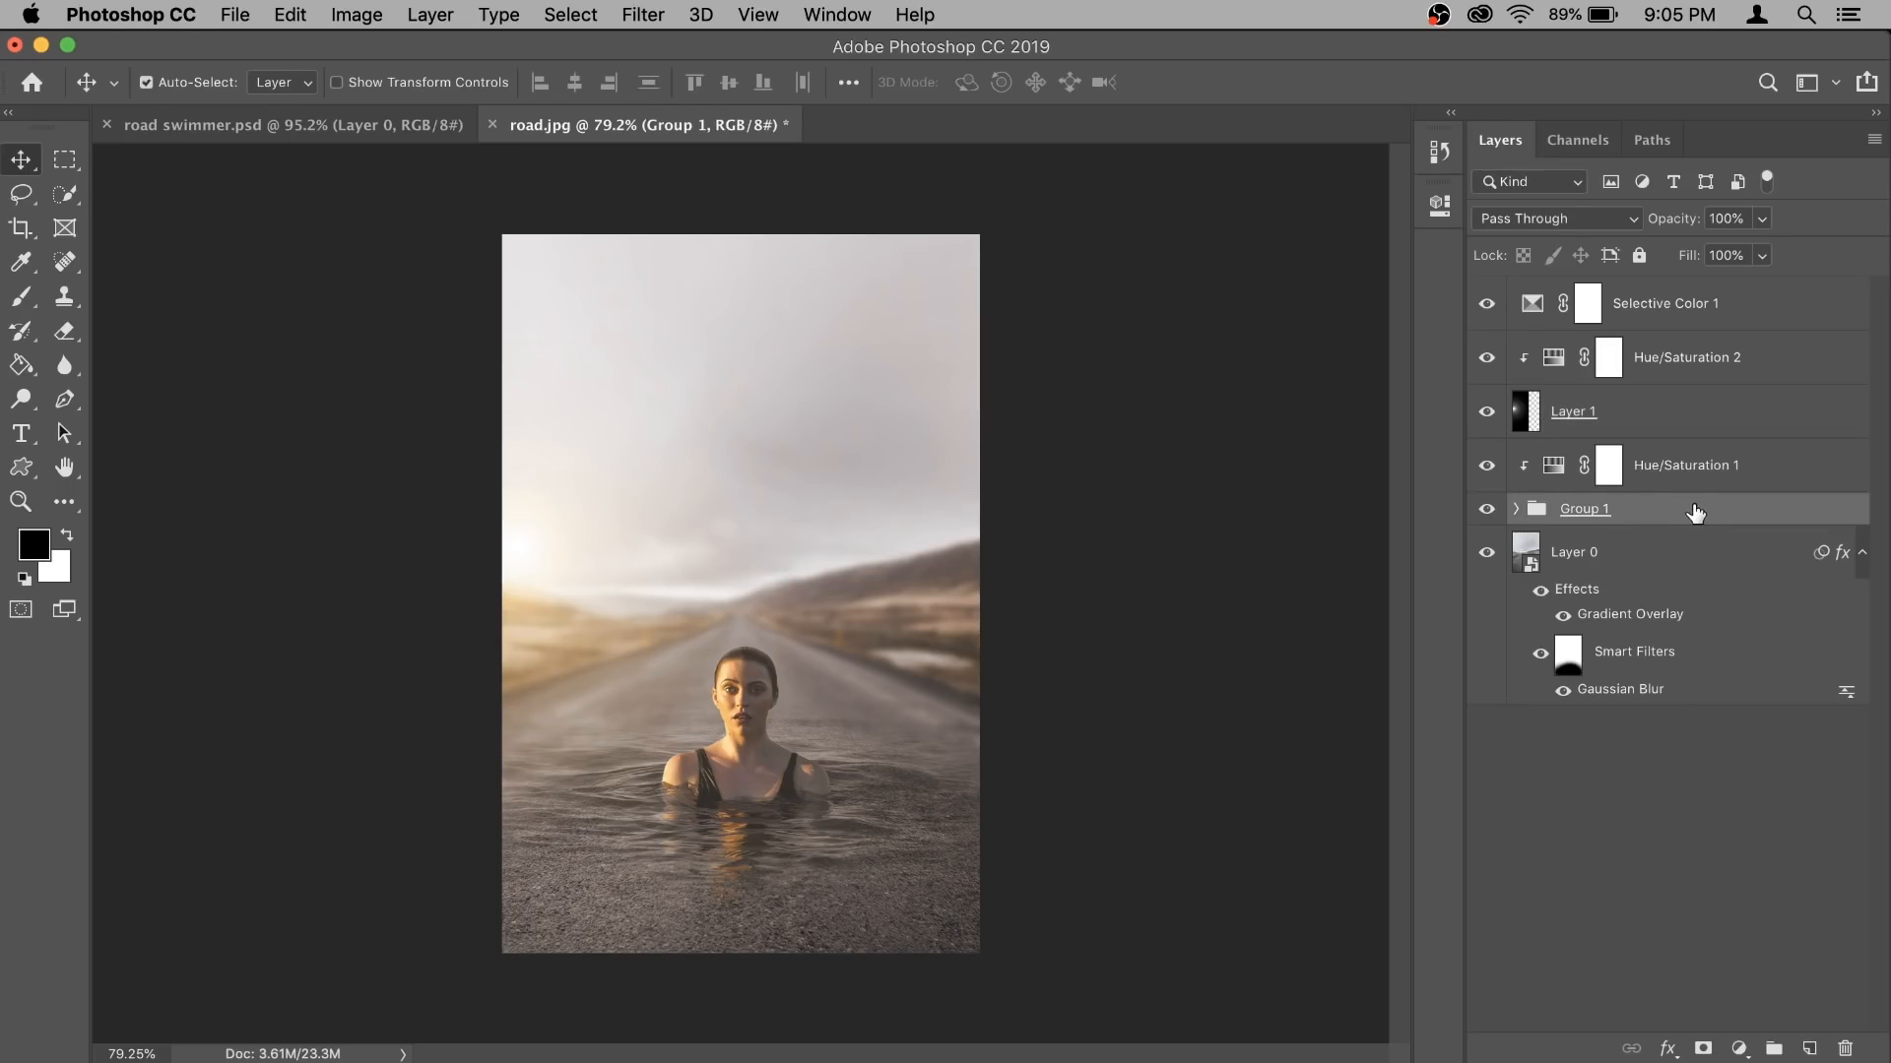
key("super+t")
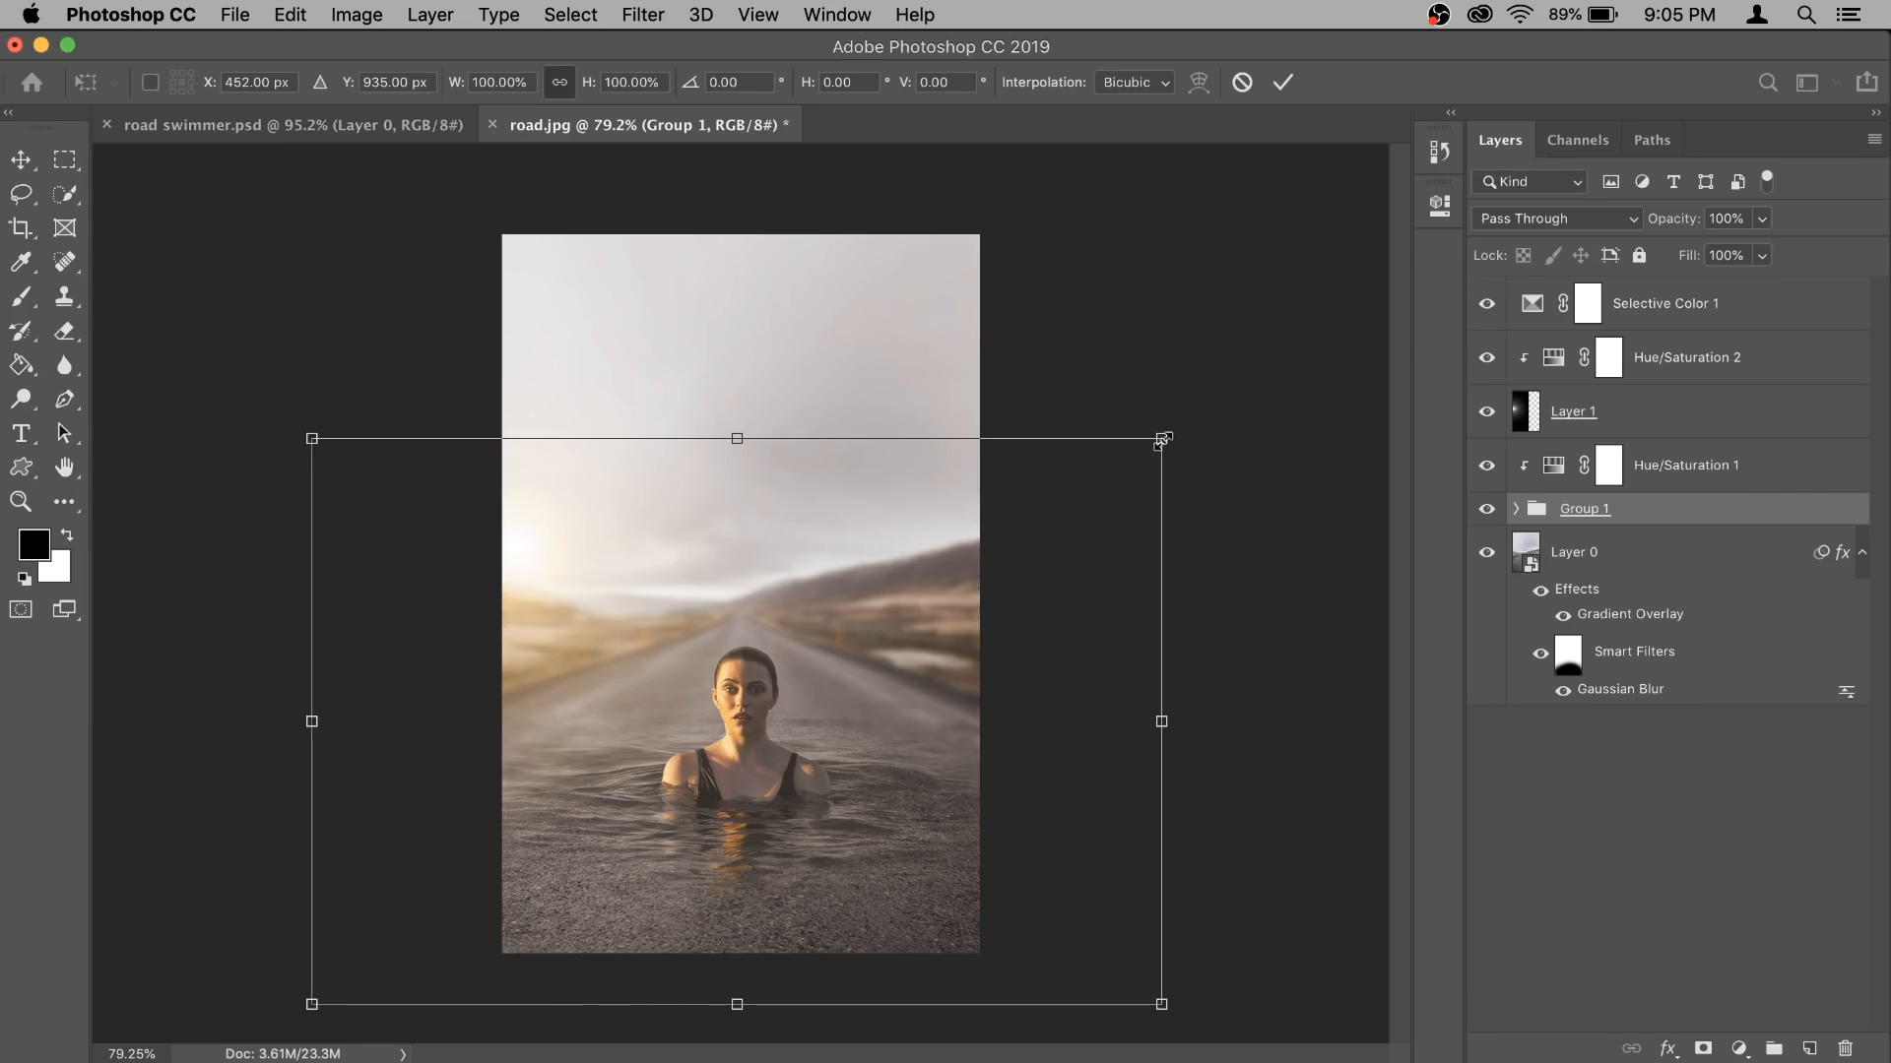
mouse_move(1162, 440)
left_mouse_down()
mouse_move(1216, 404)
mouse_move(1183, 425)
left_mouse_up()
left_click(1282, 81)
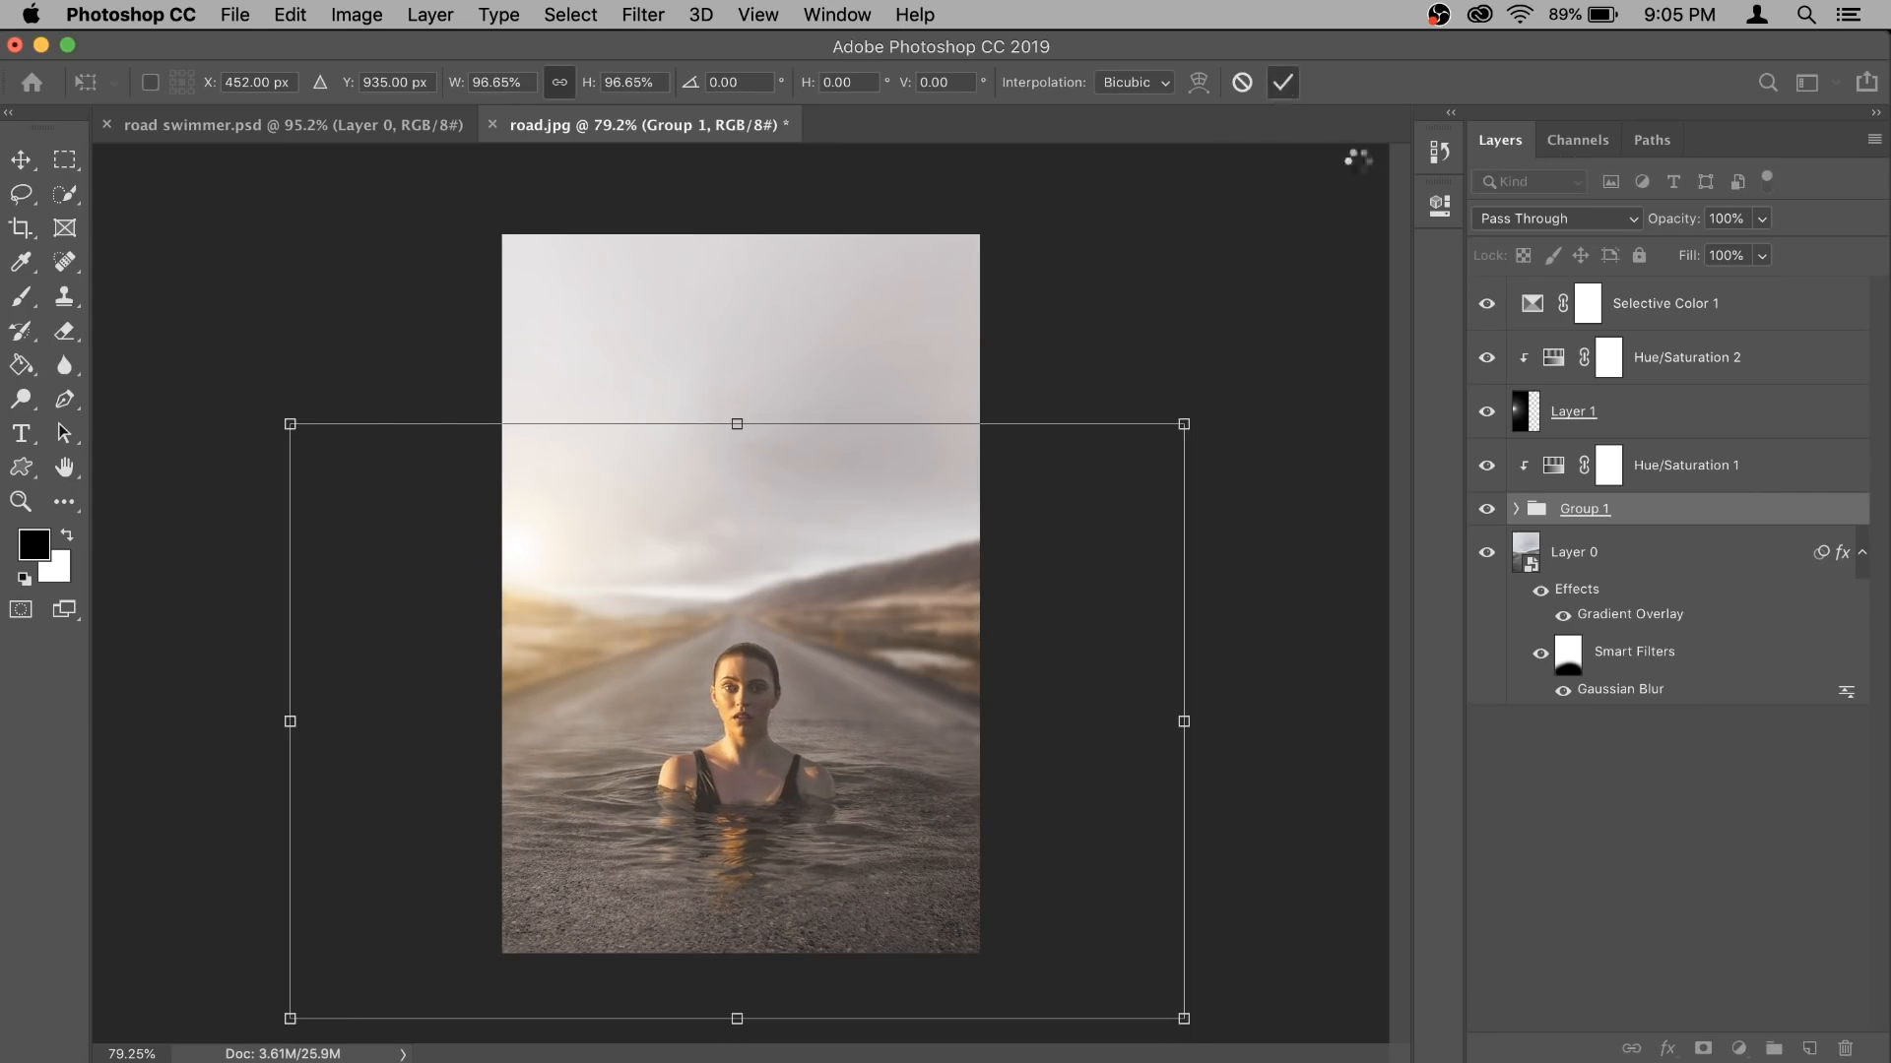
- Reopen the Selective Color adjustment and enter a new negative Black amount for the Blacks
double_click(1529, 309)
left_click(1324, 491)
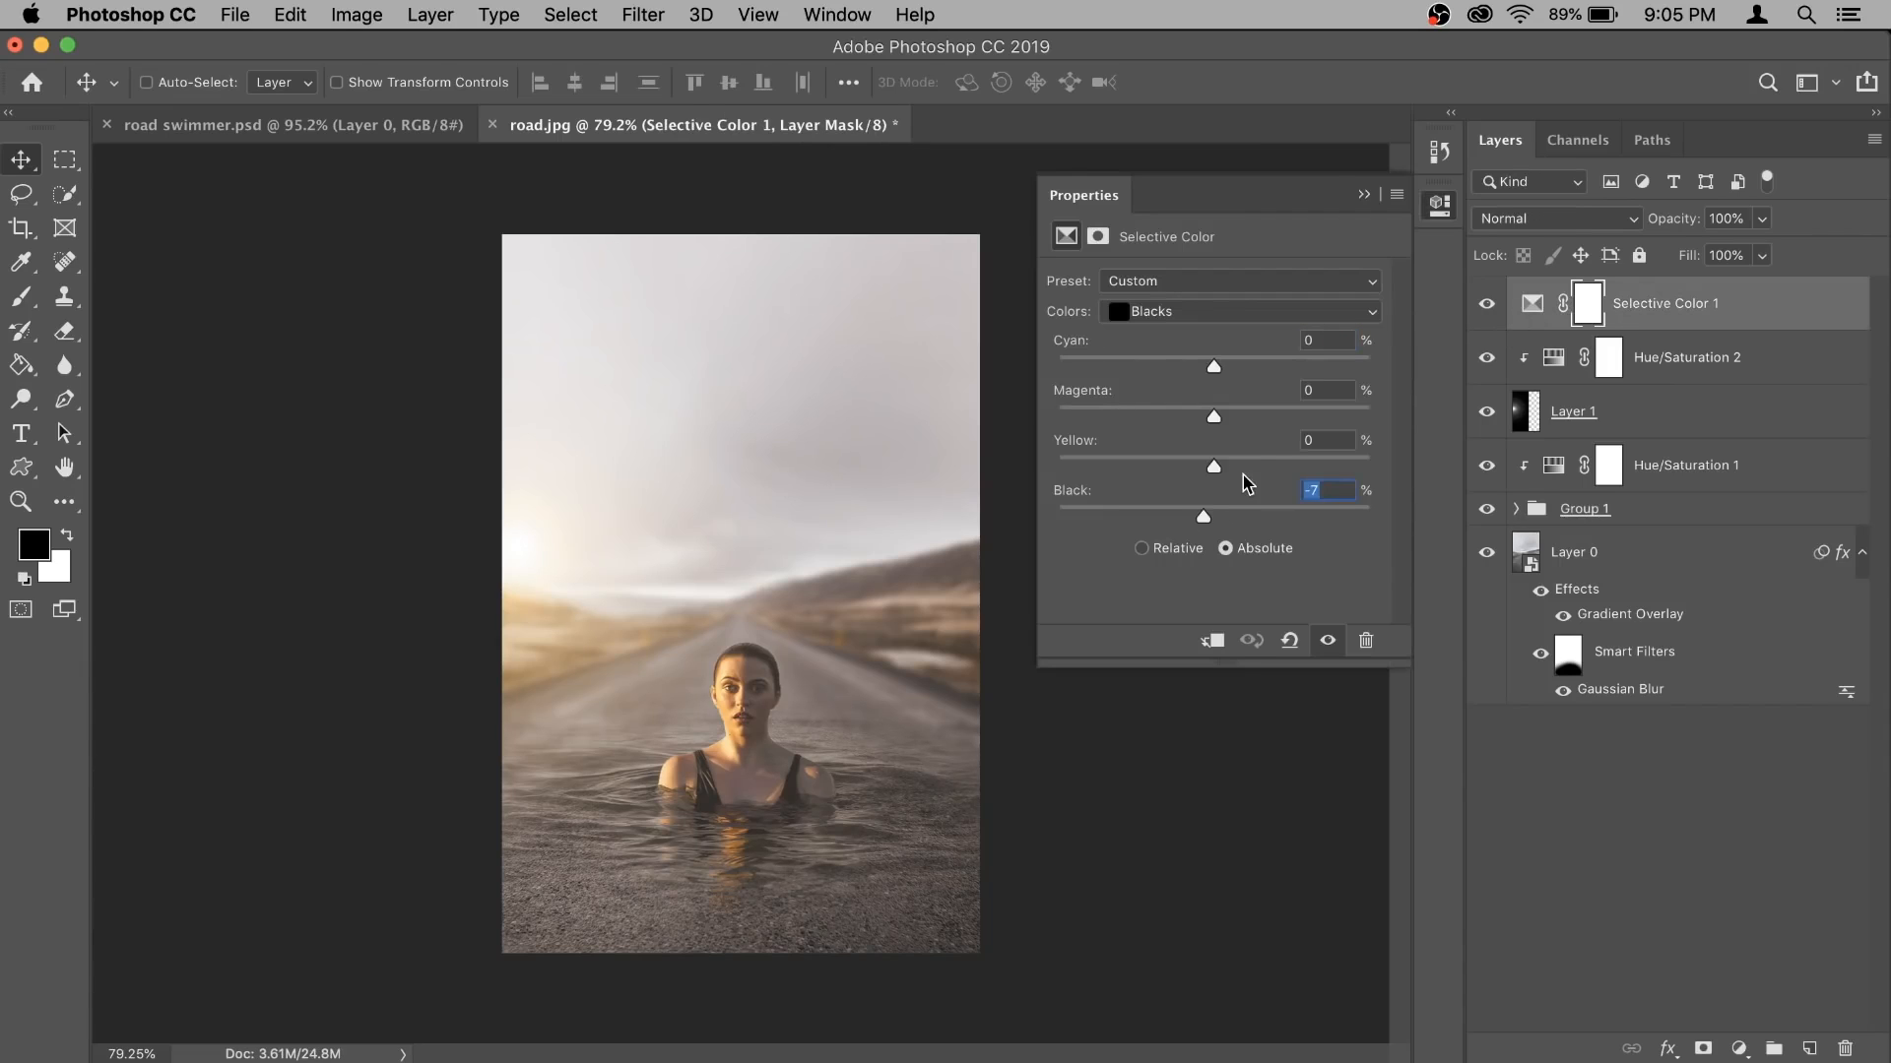
type("-")
left_click(1364, 195)
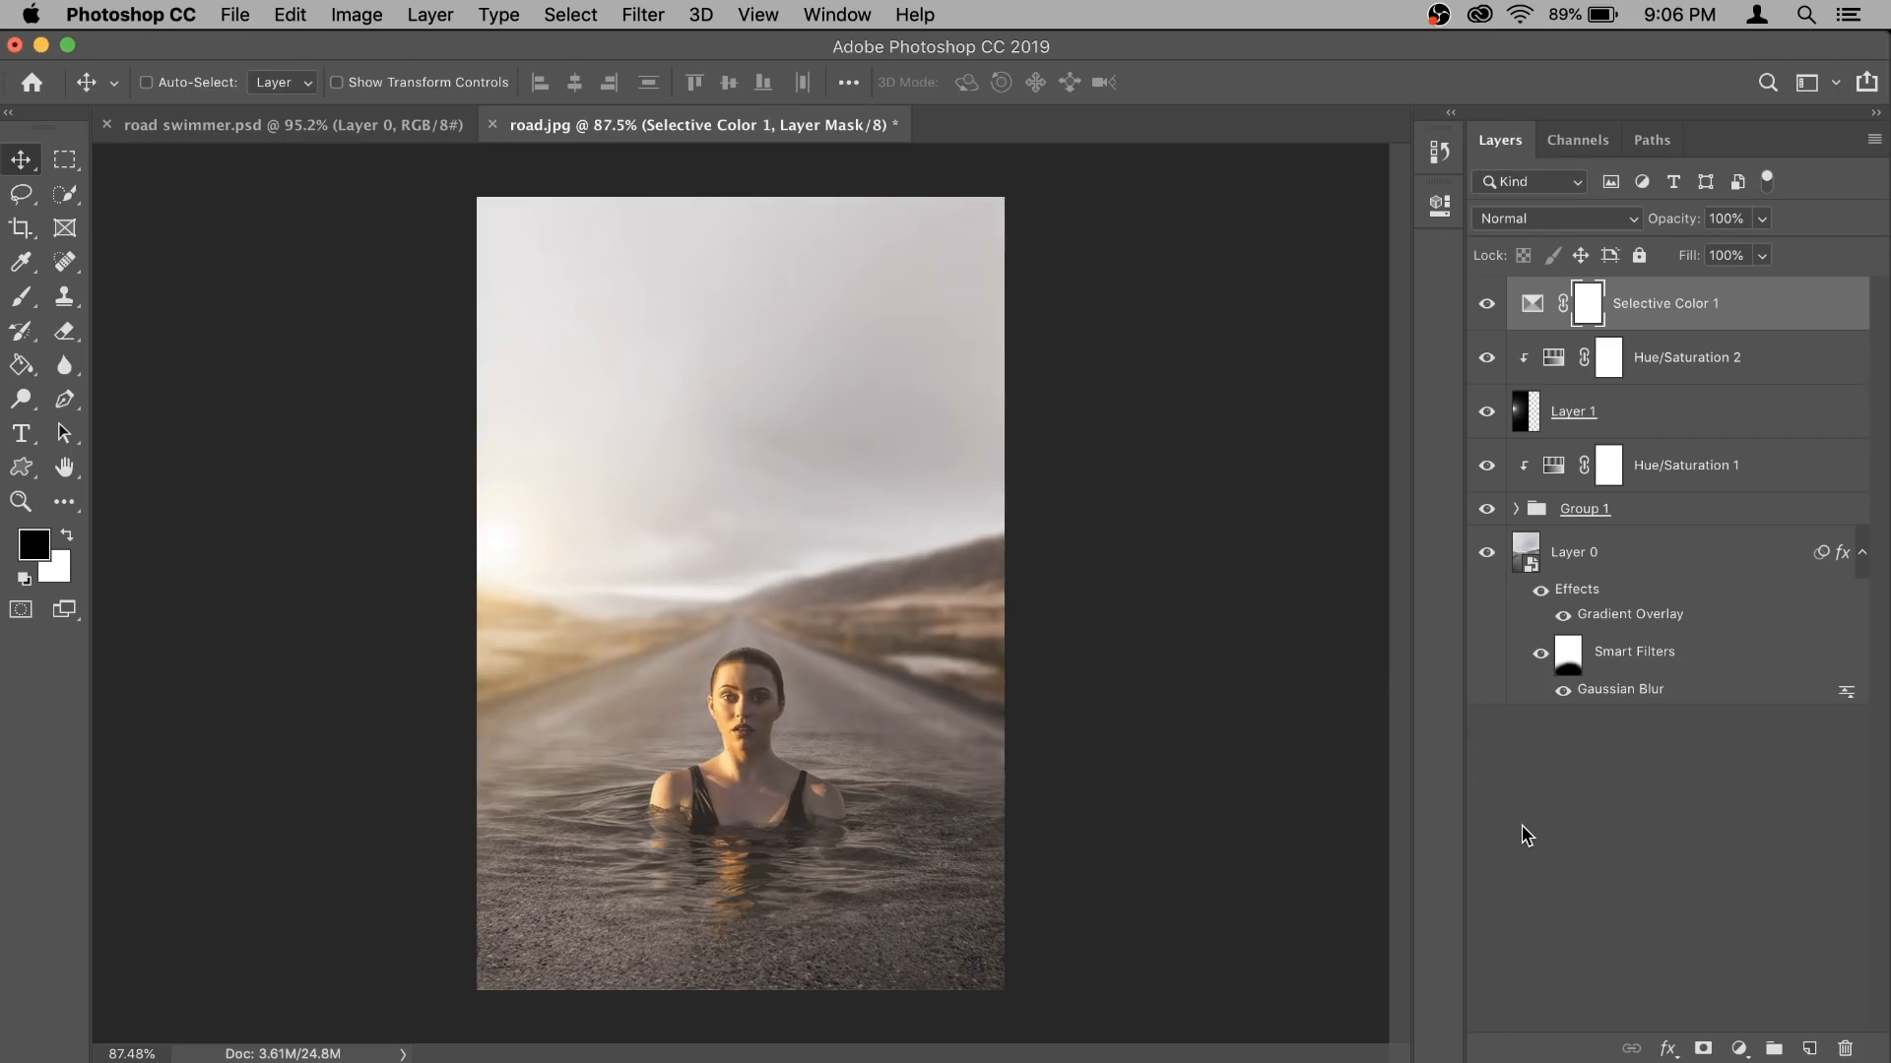